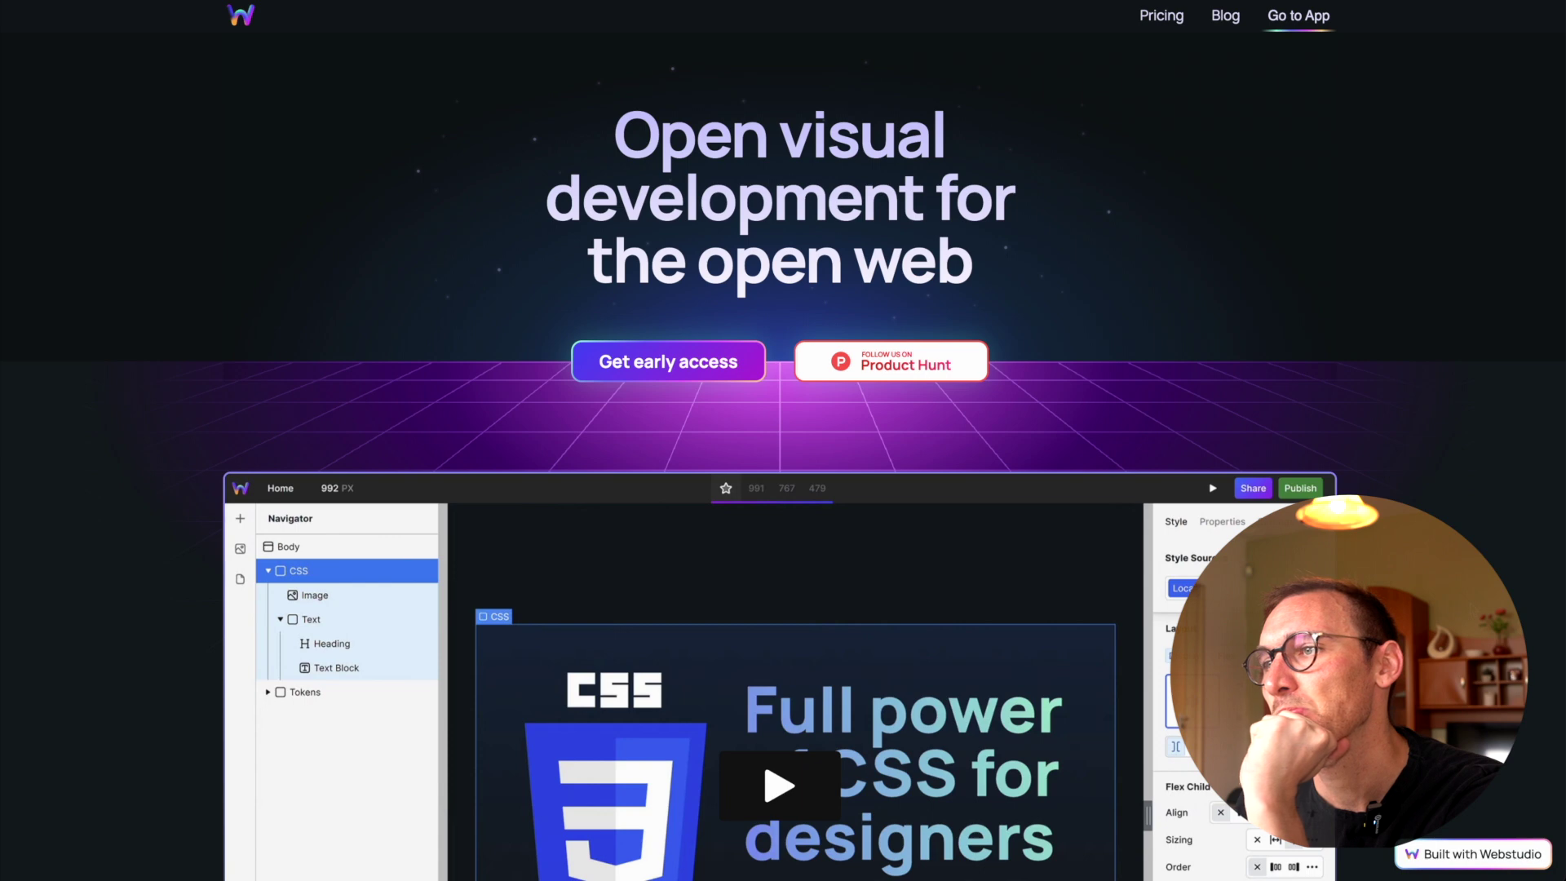
Scroll down past the editor screenshot to the No platform lock-in section.
{"action": "scroll", "coordinate": [783, 440], "scroll_direction": "down", "scroll_amount": 3}
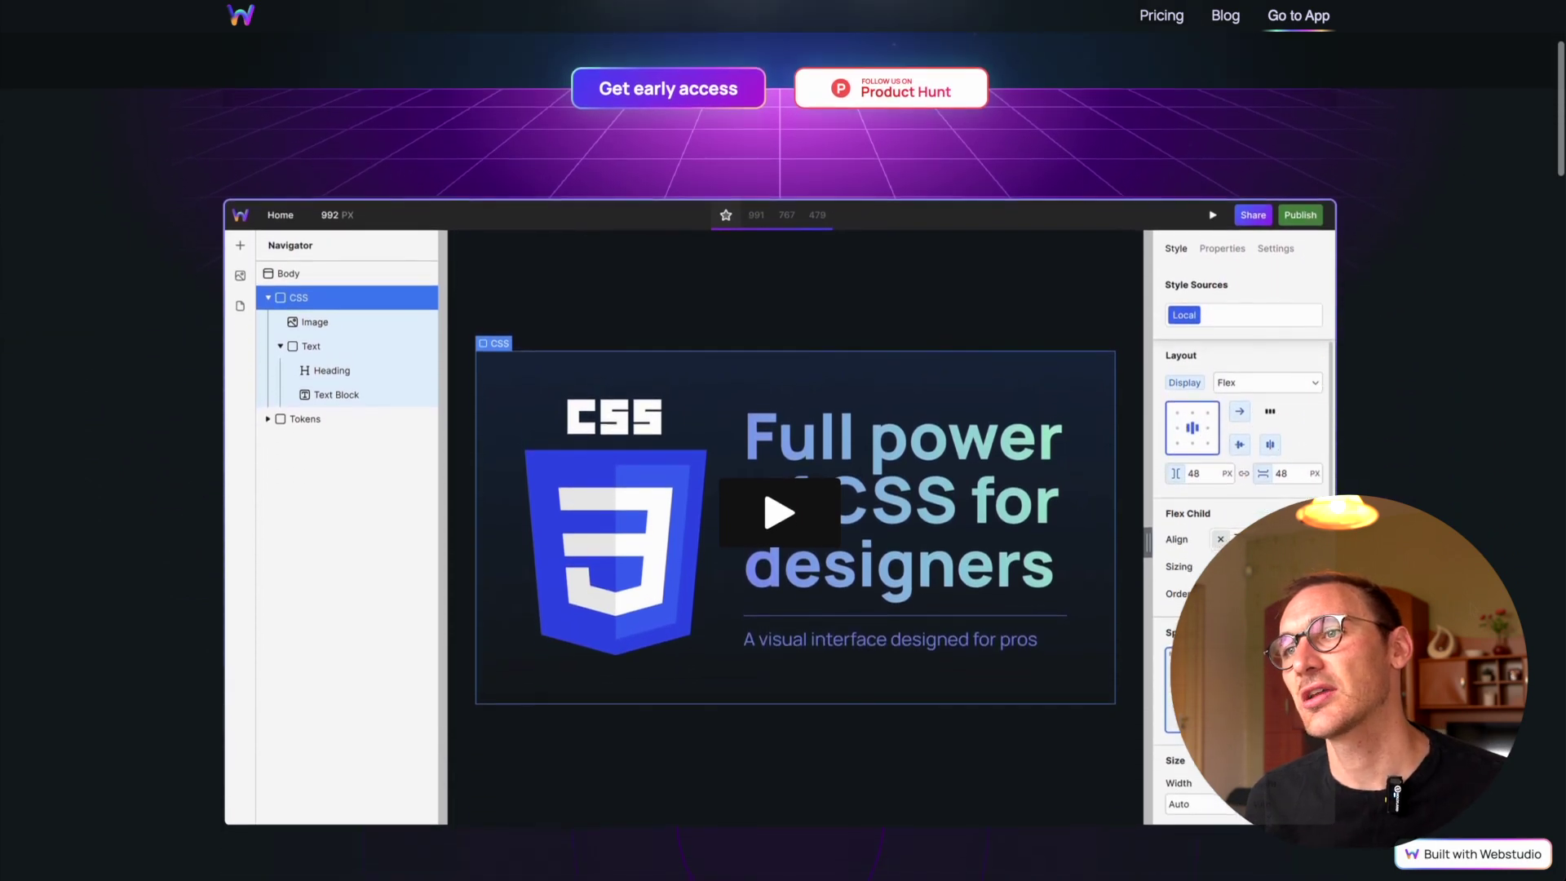
{"action": "scroll", "coordinate": [783, 441], "scroll_direction": "down", "scroll_amount": 1}
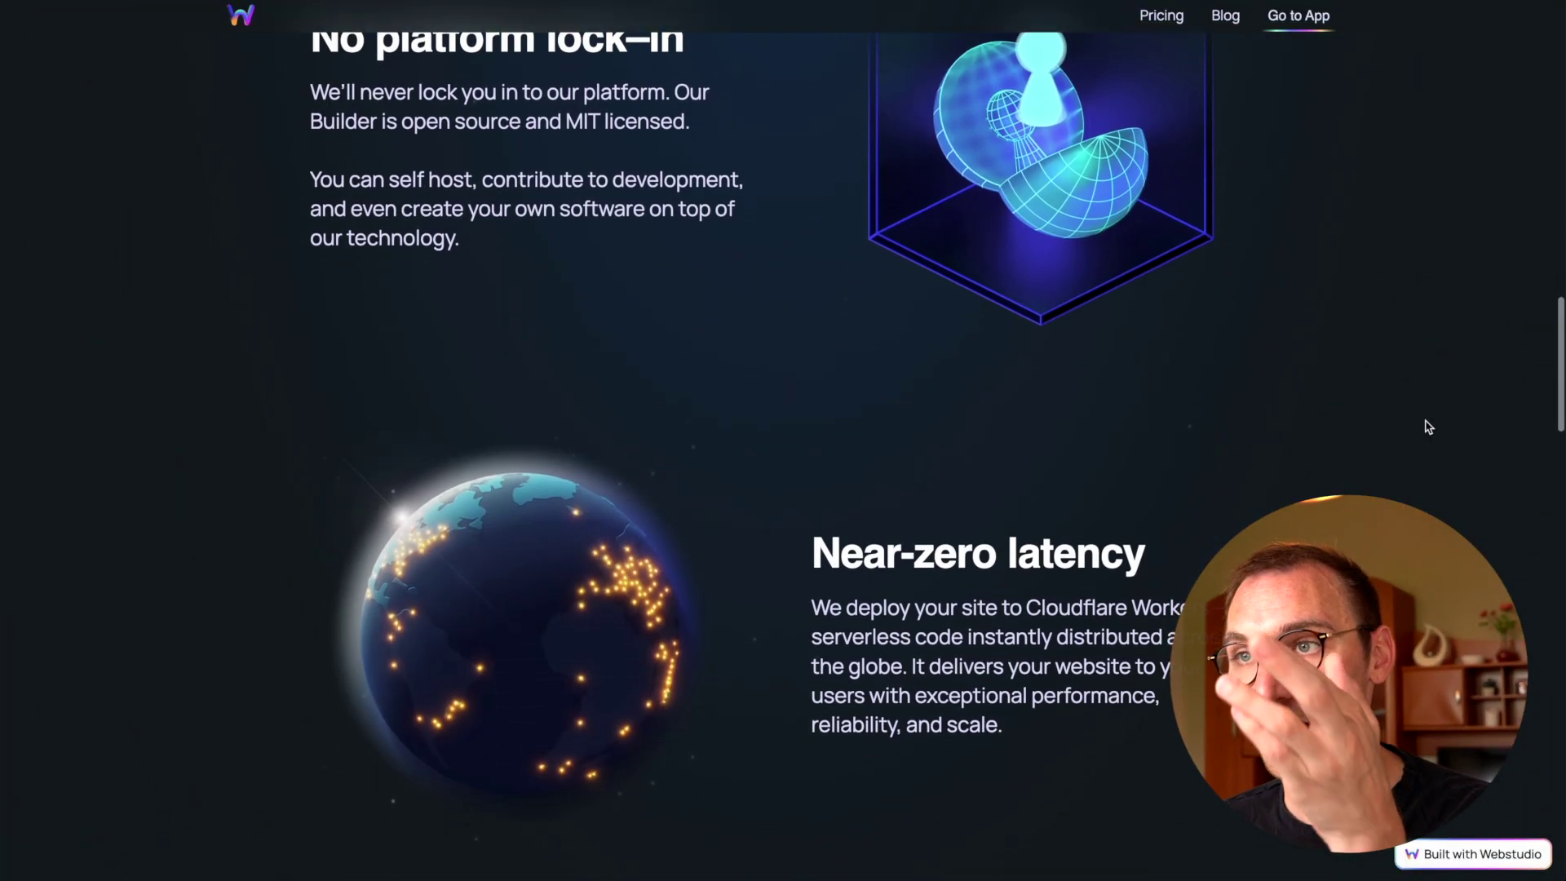
Scroll up and down the landing page to stop at the Near-zero latency section.
{"action": "scroll", "coordinate": [1428, 427], "scroll_direction": "up", "scroll_amount": 4}
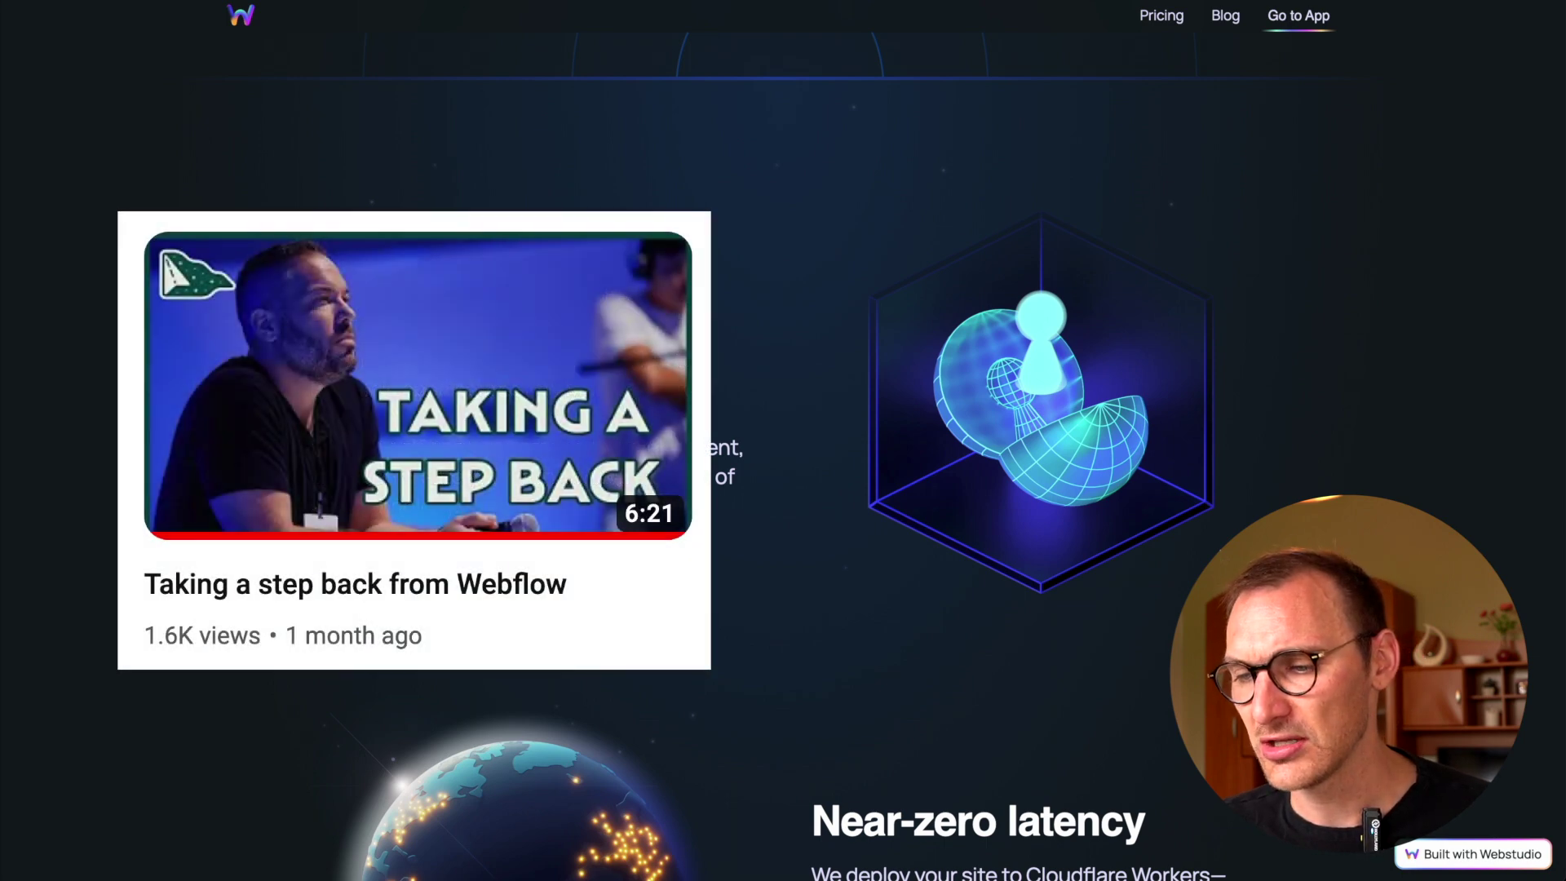
{"action": "scroll", "coordinate": [783, 441], "scroll_direction": "down", "scroll_amount": 1}
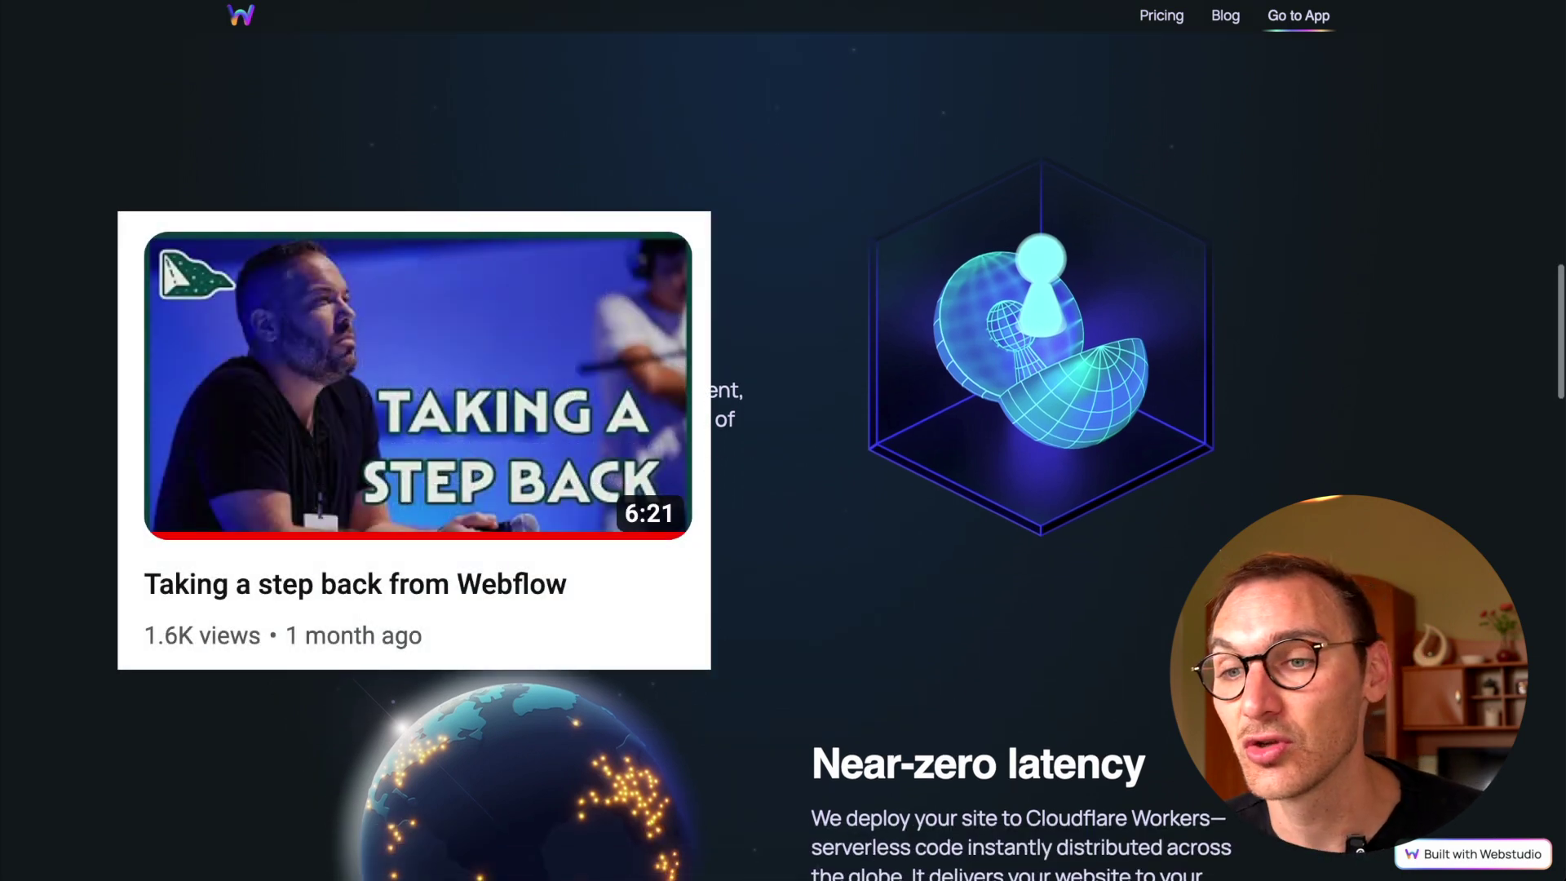
{"action": "scroll", "coordinate": [783, 440], "scroll_direction": "down", "scroll_amount": 2}
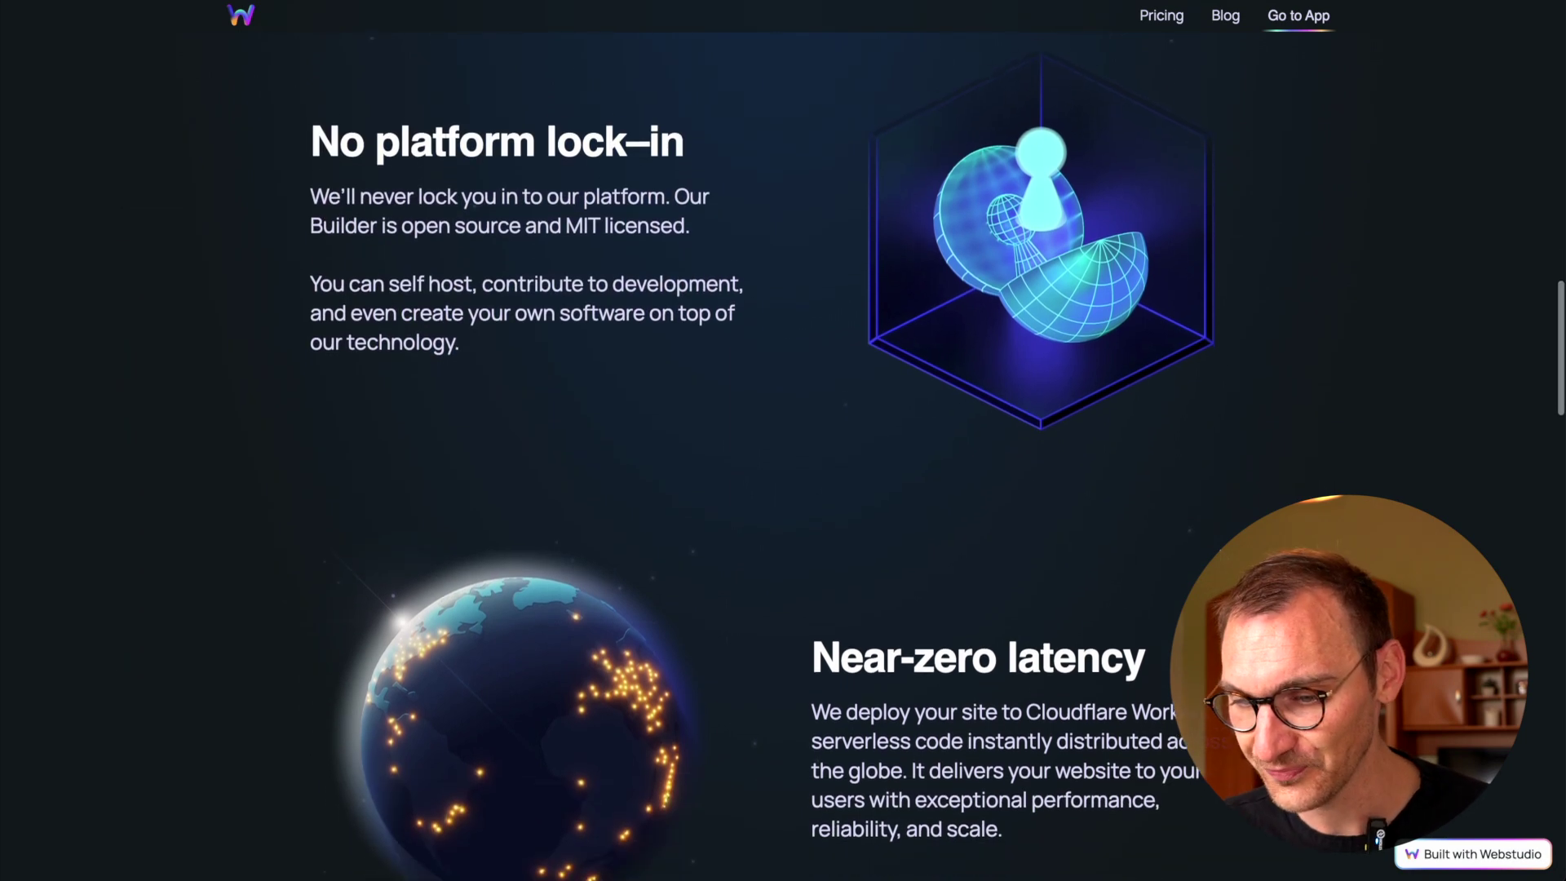
{"action": "scroll", "coordinate": [783, 441], "scroll_direction": "up", "scroll_amount": 2}
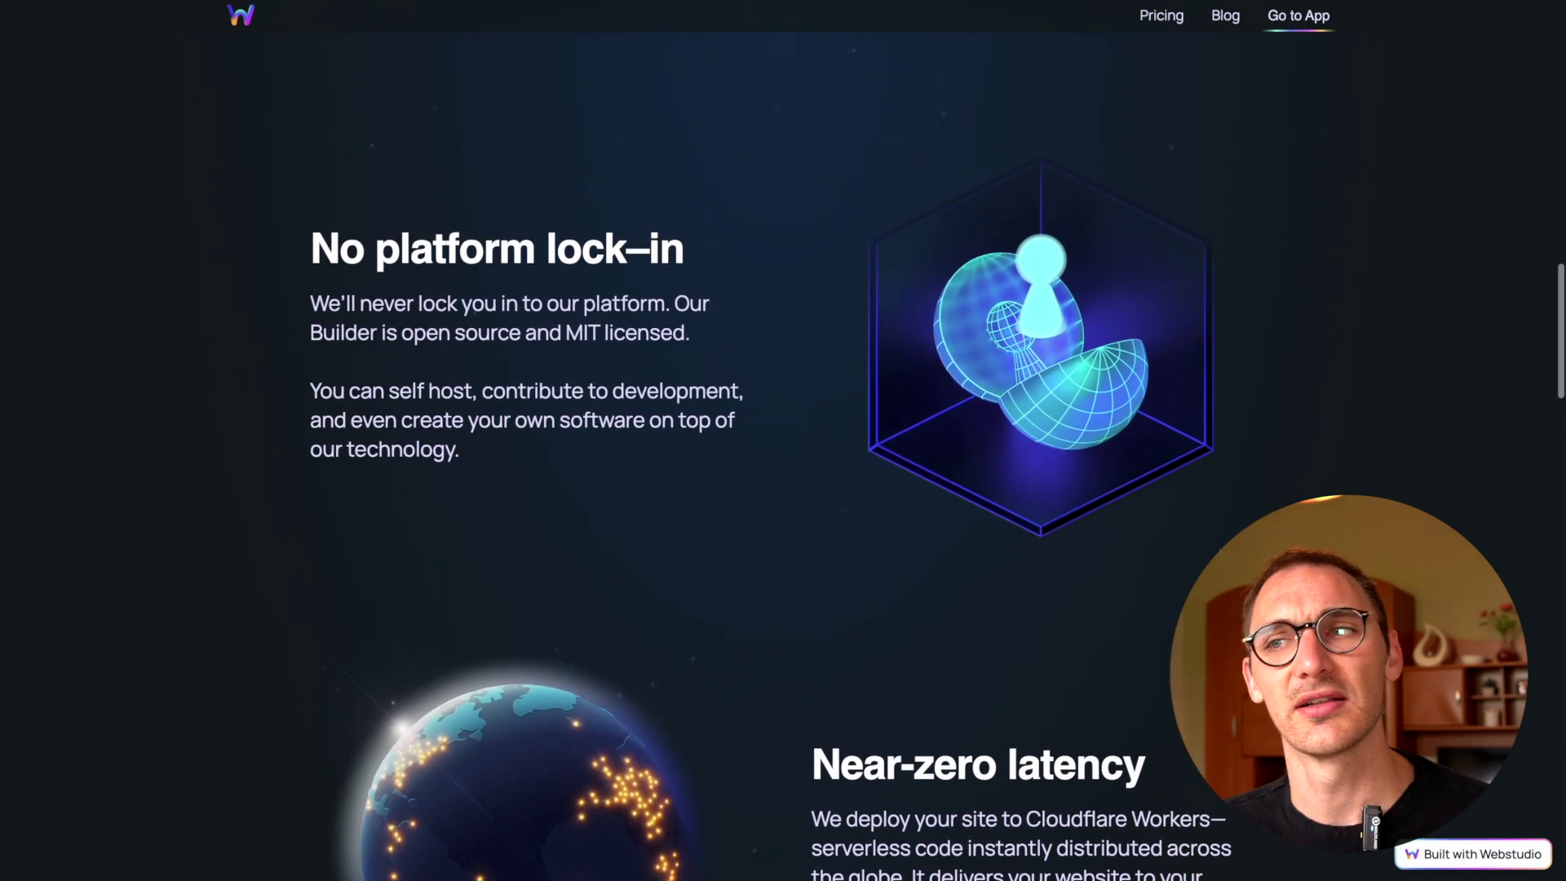
{"action": "scroll", "coordinate": [783, 440], "scroll_direction": "up", "scroll_amount": 1}
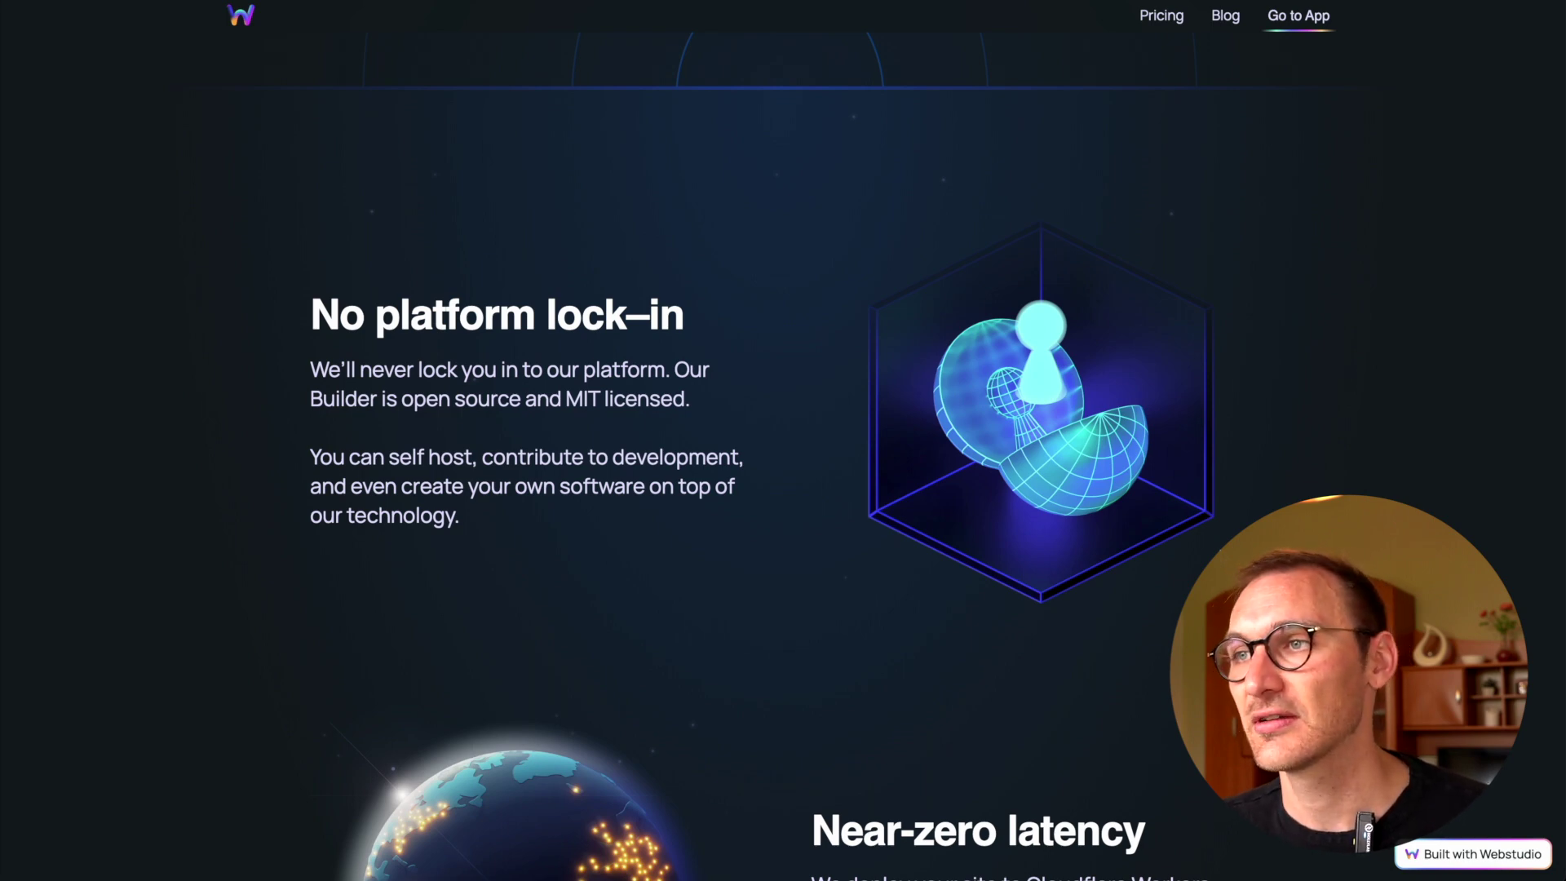
{"action": "scroll", "coordinate": [783, 457], "scroll_direction": "down", "scroll_amount": 7}
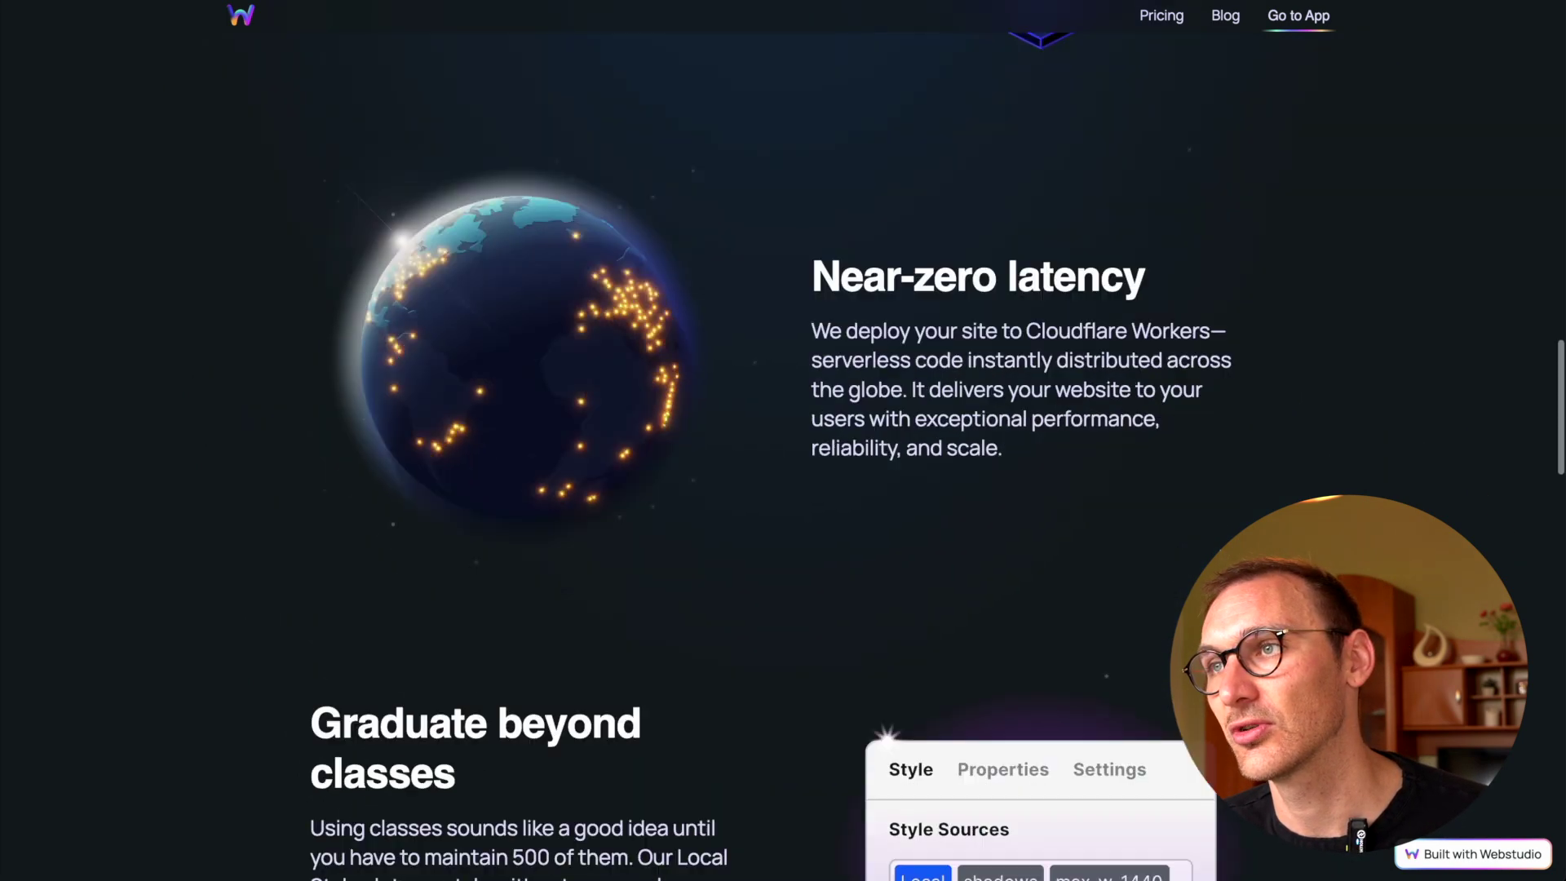
Scroll down through the landing page's feature sections.
{"action": "scroll", "coordinate": [783, 457], "scroll_direction": "down", "scroll_amount": 3}
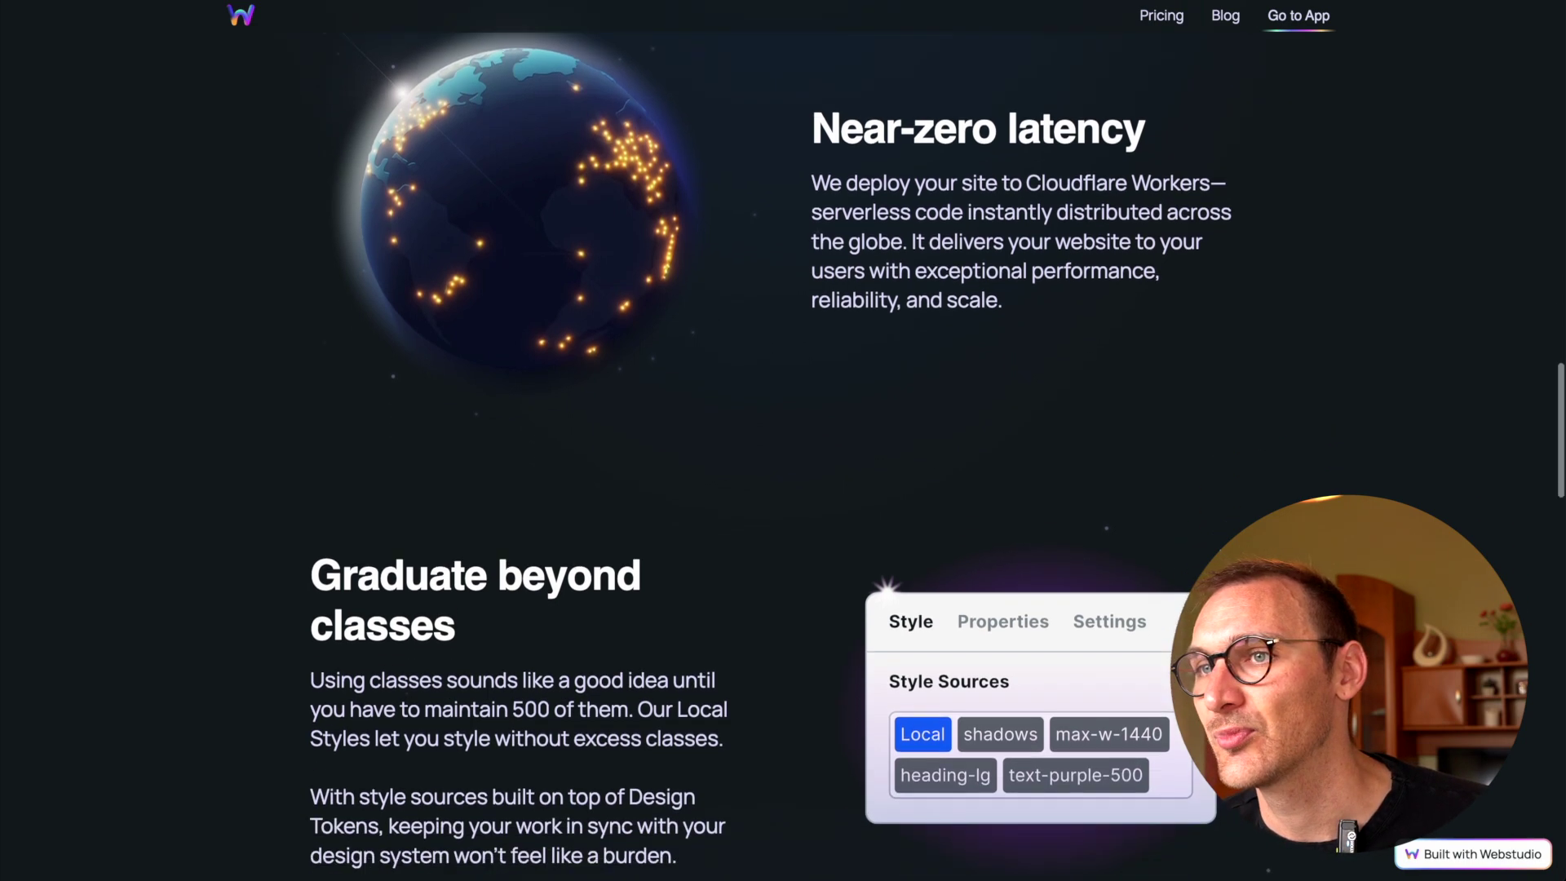
{"action": "scroll", "coordinate": [783, 457], "scroll_direction": "down", "scroll_amount": 2}
{"action": "scroll", "coordinate": [783, 457], "scroll_direction": "down", "scroll_amount": 1}
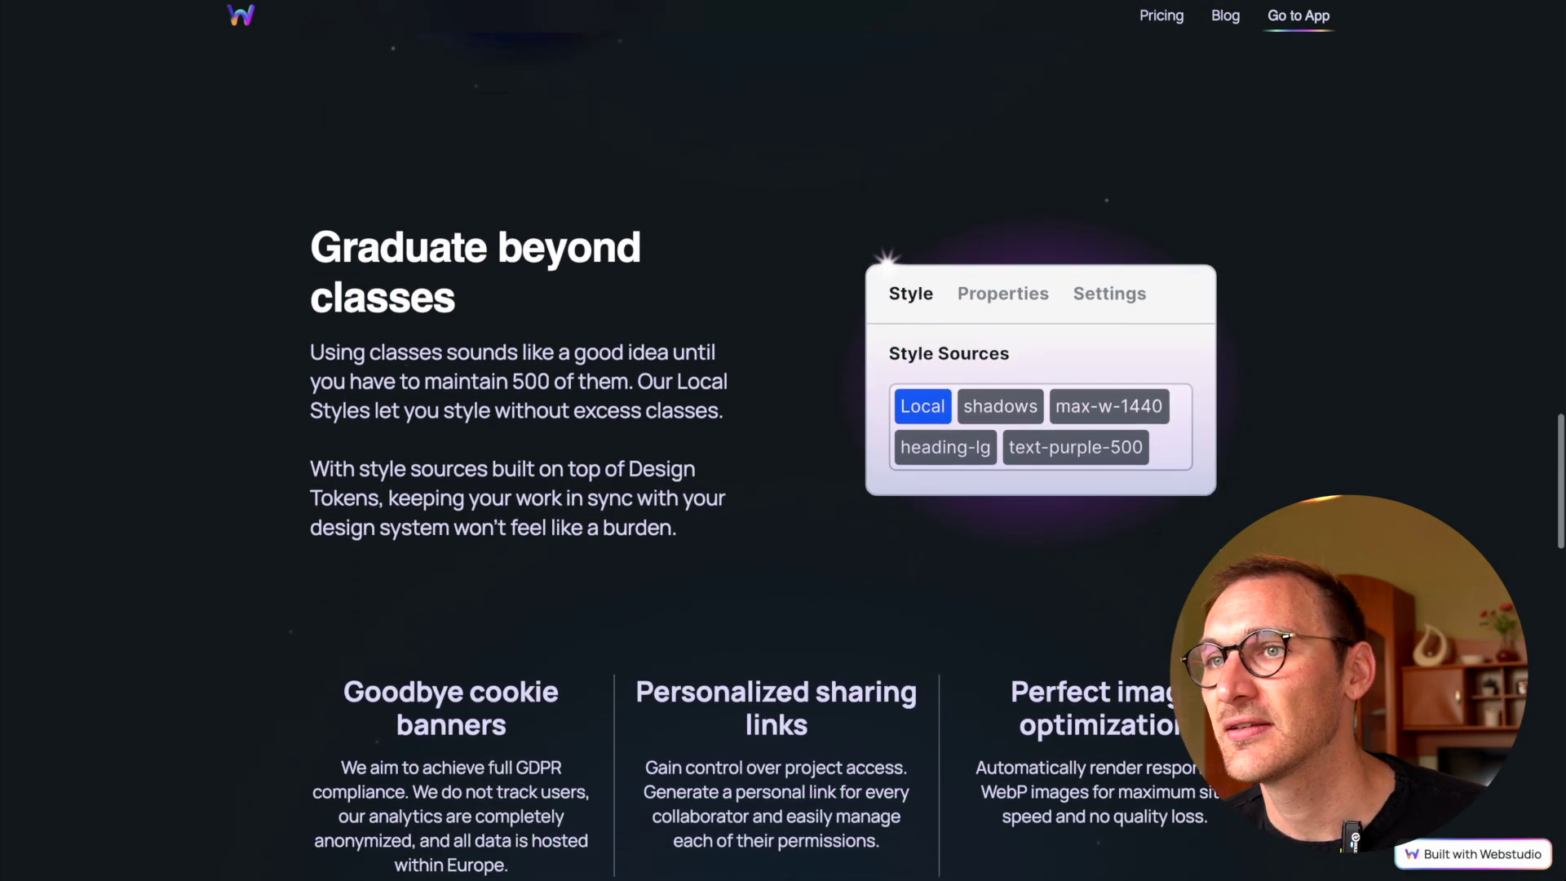
{"action": "scroll", "coordinate": [783, 457], "scroll_direction": "down", "scroll_amount": 3}
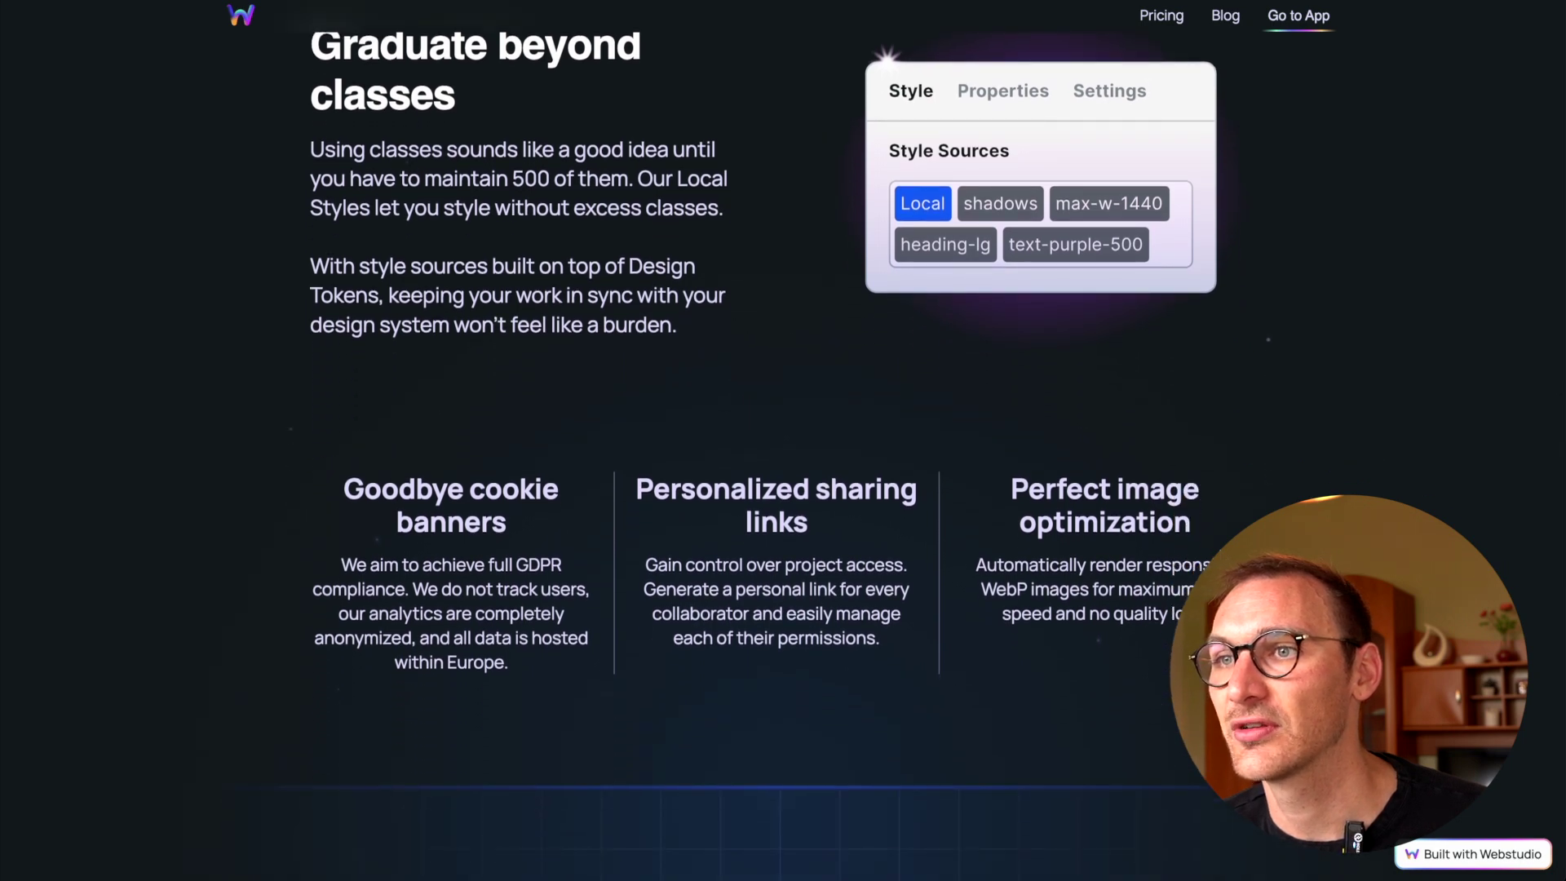
{"action": "scroll", "coordinate": [783, 408], "scroll_direction": "down", "scroll_amount": 1}
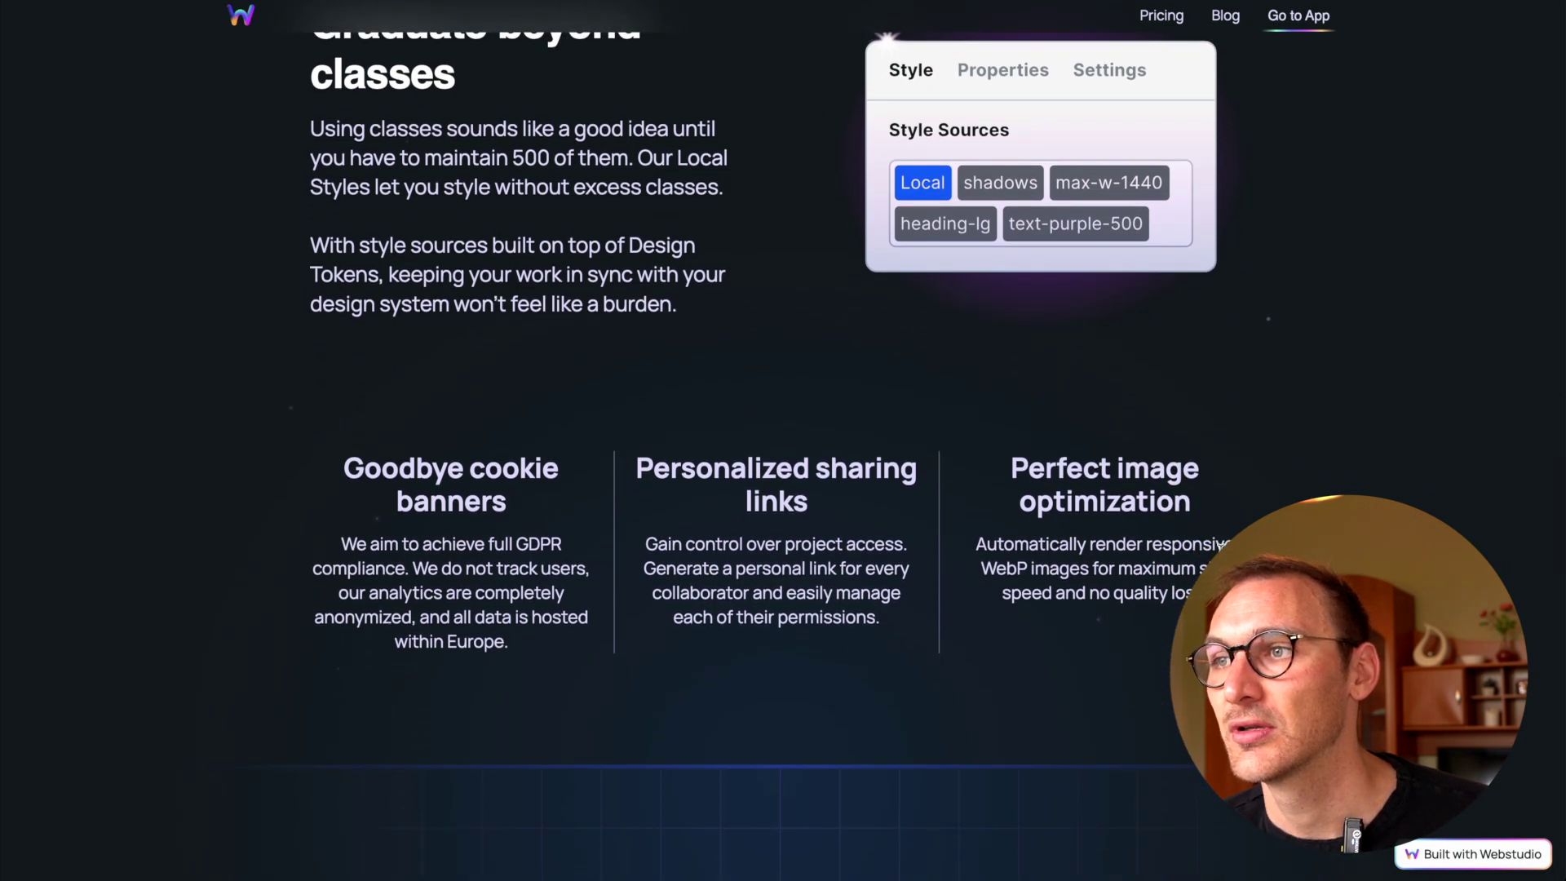
{"action": "scroll", "coordinate": [782, 441], "scroll_direction": "up", "scroll_amount": 3}
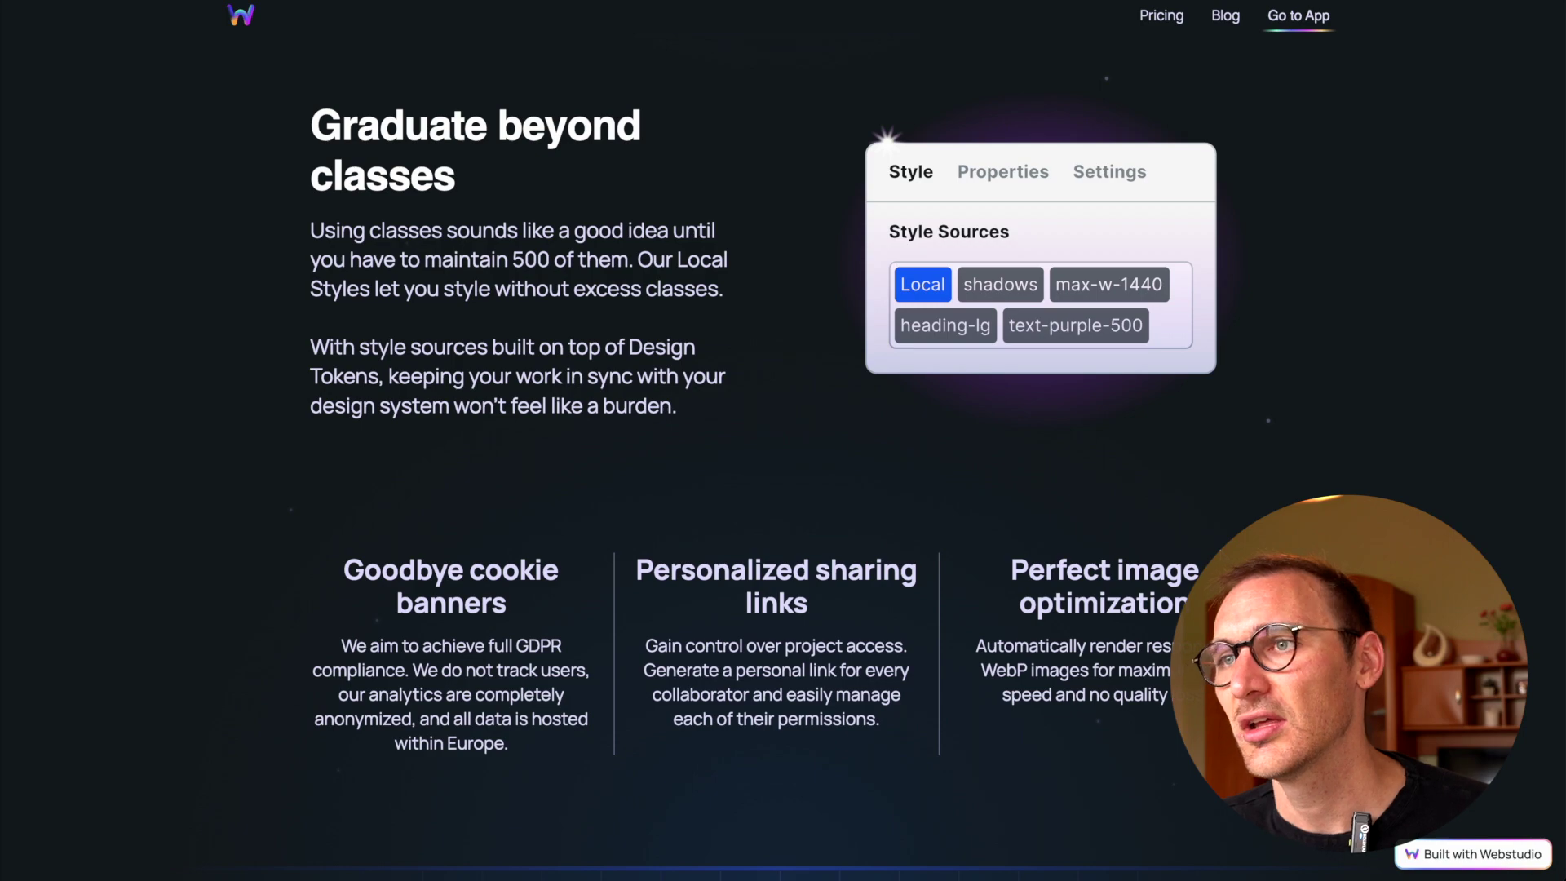
{"action": "scroll", "coordinate": [783, 440], "scroll_direction": "down", "scroll_amount": 6}
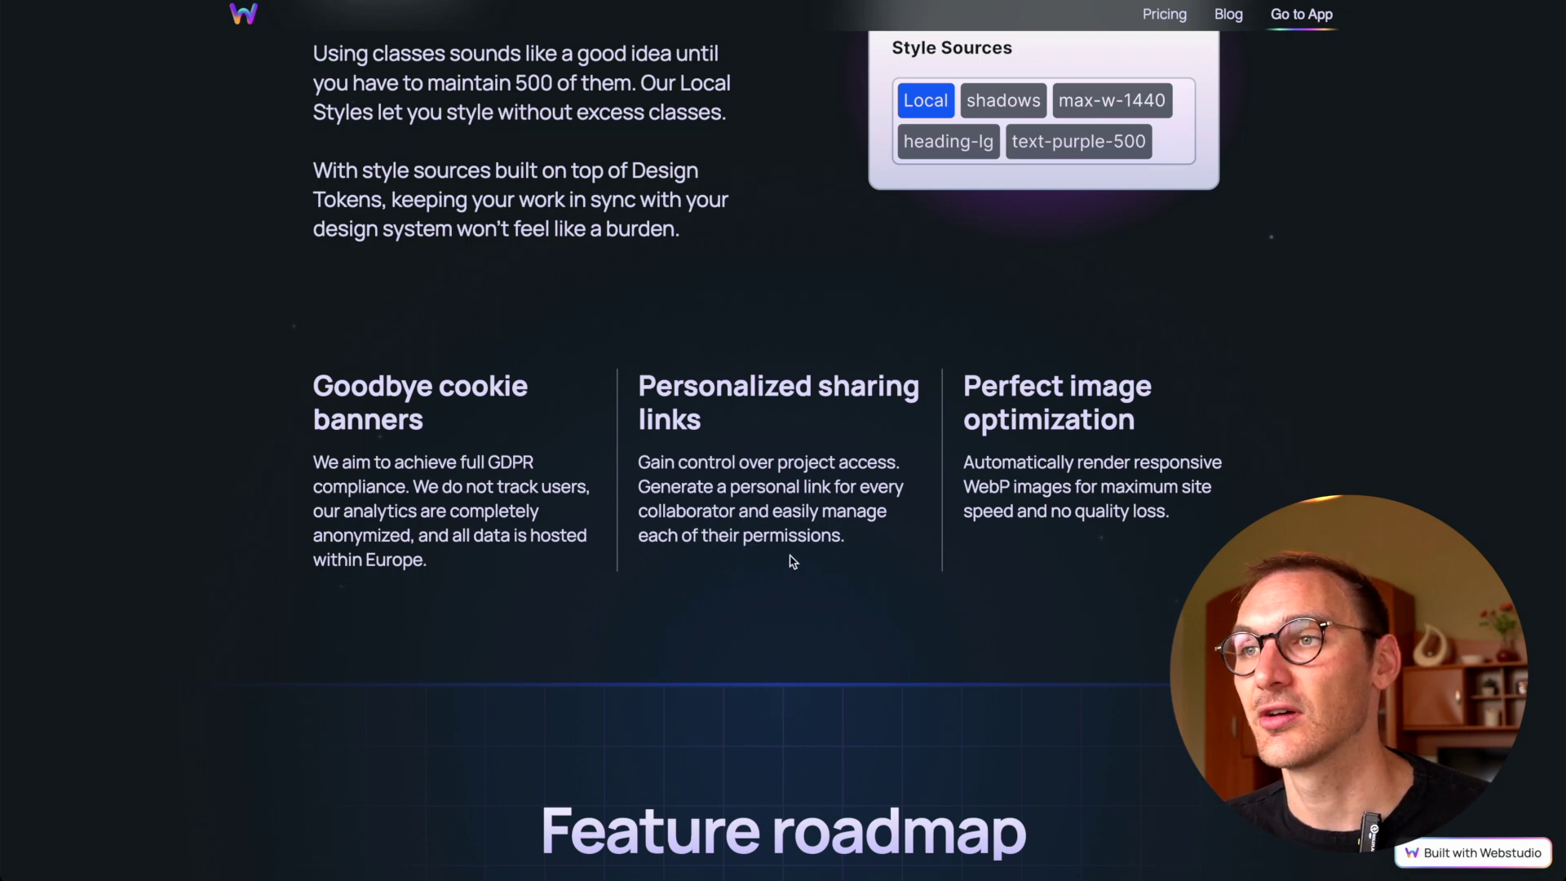
{"action": "scroll", "coordinate": [791, 559], "scroll_direction": "down", "scroll_amount": 3}
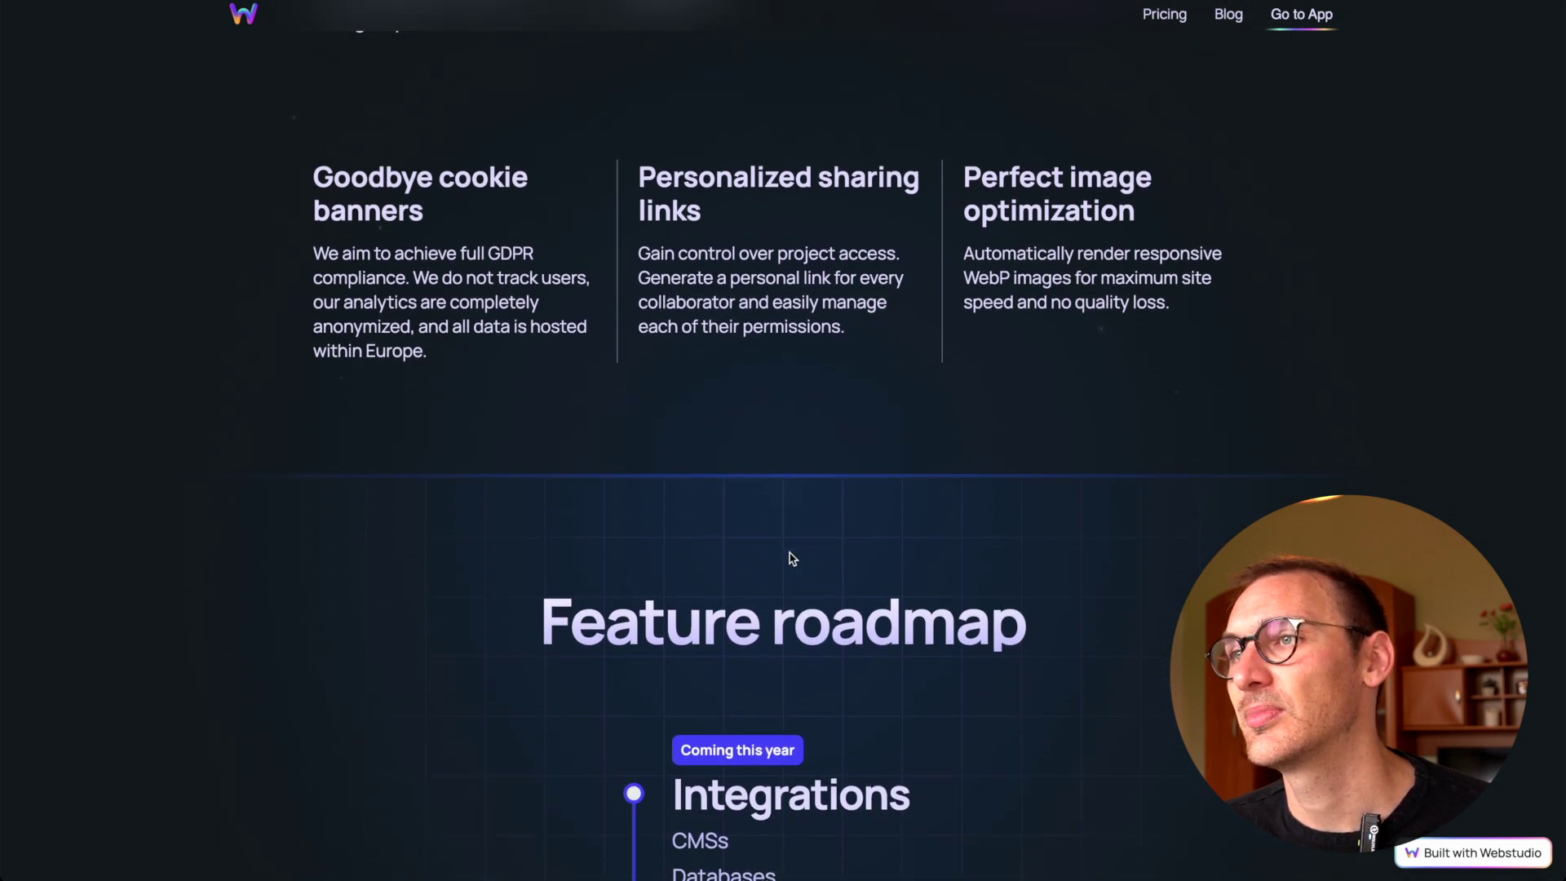
{"action": "scroll", "coordinate": [878, 496], "scroll_direction": "down", "scroll_amount": 1}
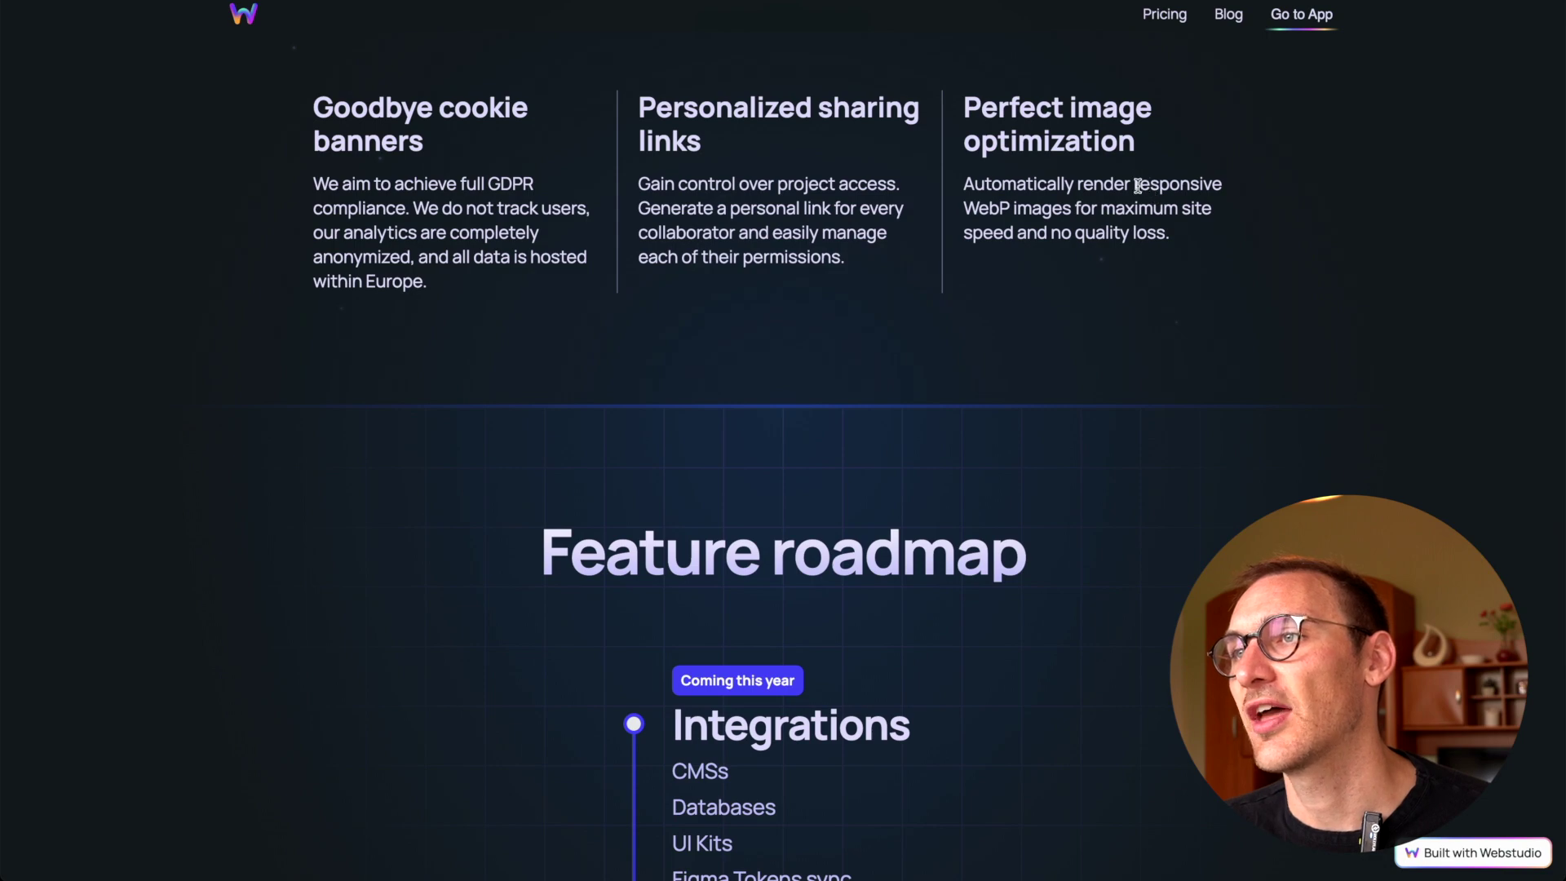
Highlight and clear feature text passages, including the responsive WebP images paragraph.
{"action": "left_click_drag", "start_coordinate": [1138, 186], "coordinate": [1019, 210]}
{"action": "left_click", "coordinate": [1111, 256]}
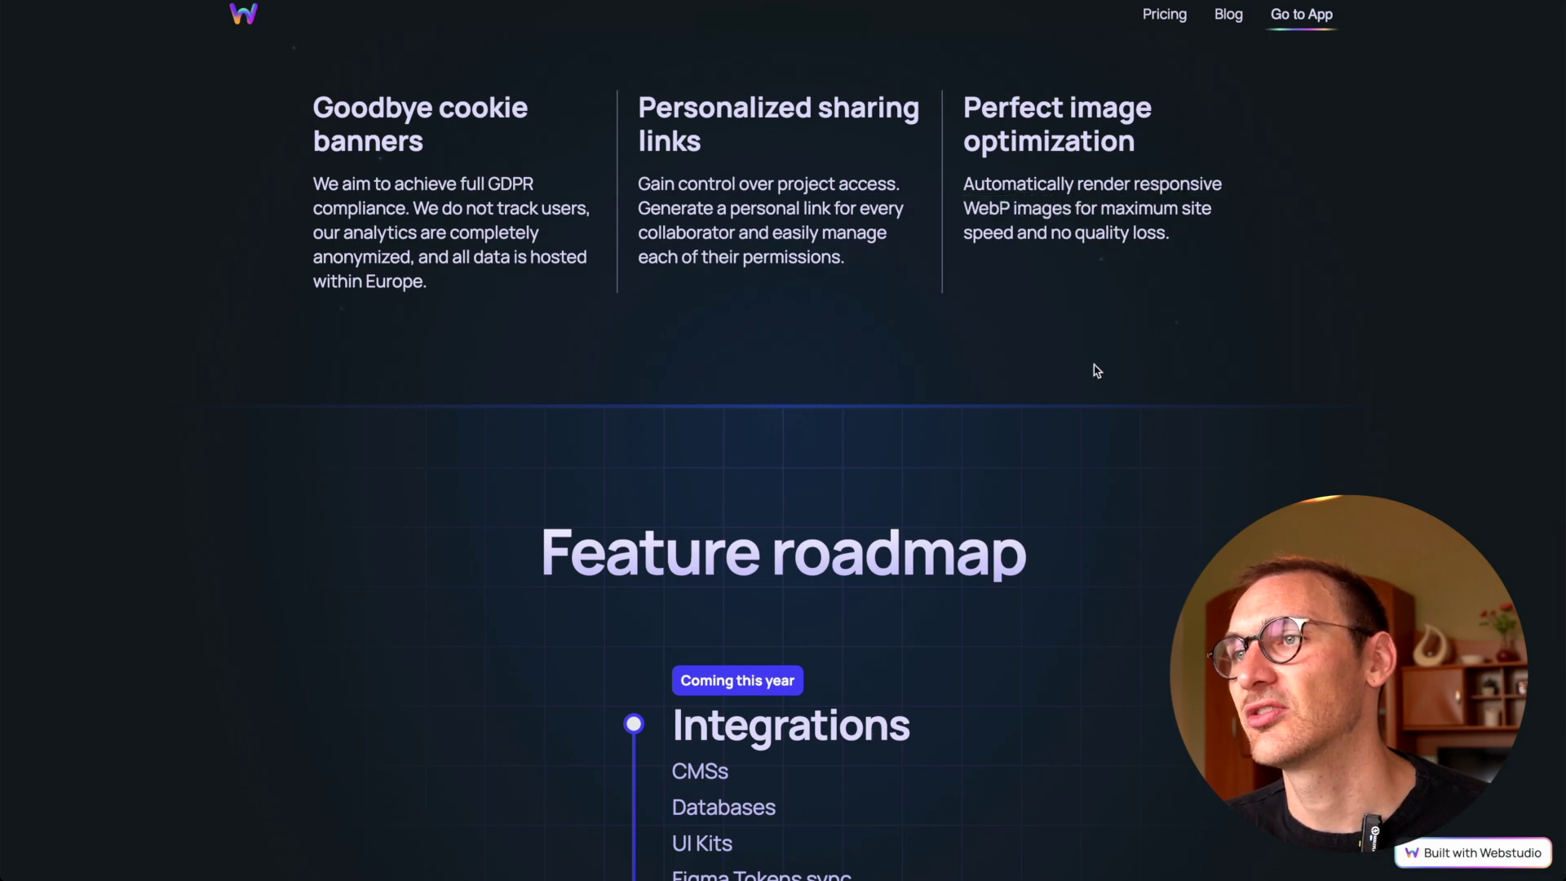
{"action": "scroll", "coordinate": [1096, 371], "scroll_direction": "down", "scroll_amount": 4}
{"action": "scroll", "coordinate": [1096, 369], "scroll_direction": "up", "scroll_amount": 13}
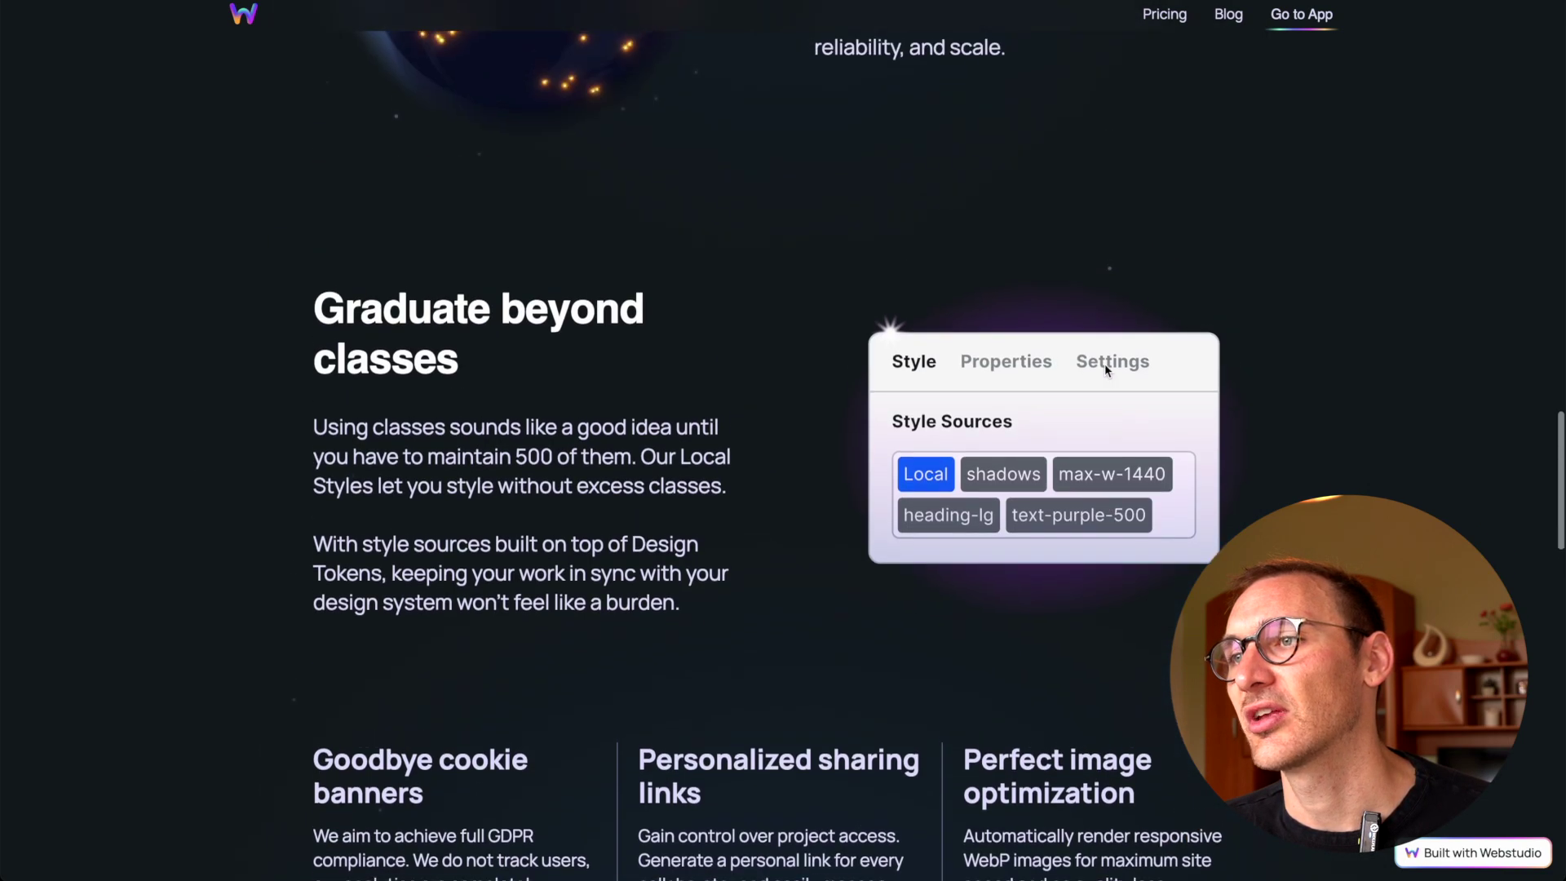
{"action": "scroll", "coordinate": [1104, 363], "scroll_direction": "down", "scroll_amount": 5}
{"action": "left_click_drag", "start_coordinate": [1136, 380], "coordinate": [1234, 351]}
{"action": "left_click", "coordinate": [1229, 382]}
Scroll to the roadmap and footer, return to the top hero, and open the Projects dashboard.
{"action": "scroll", "coordinate": [1094, 495], "scroll_direction": "down", "scroll_amount": 5}
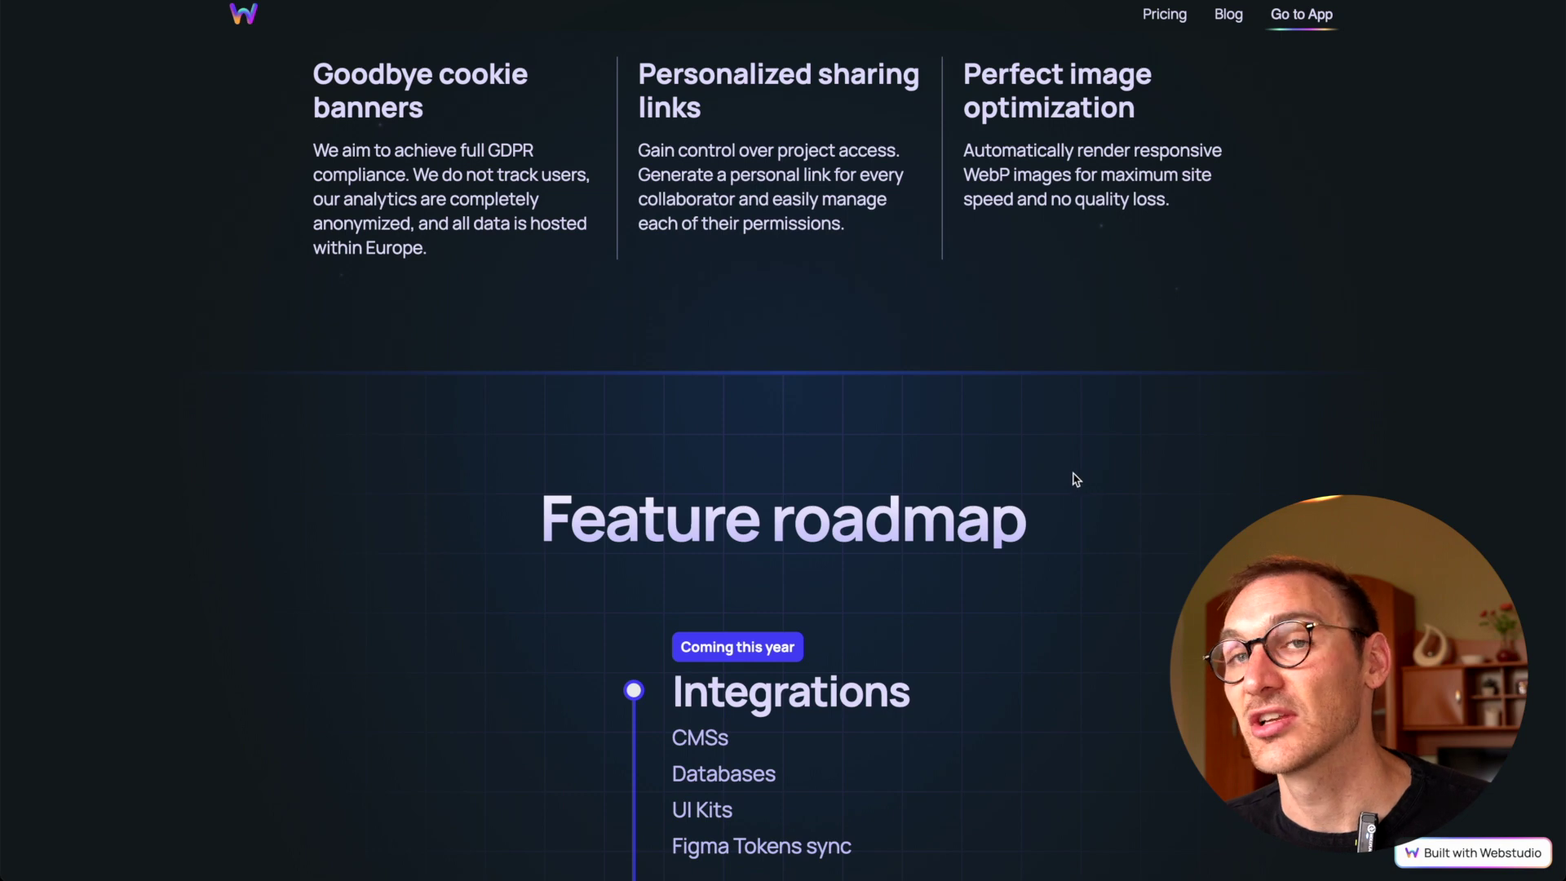
{"action": "scroll", "coordinate": [1076, 481], "scroll_direction": "down", "scroll_amount": 5}
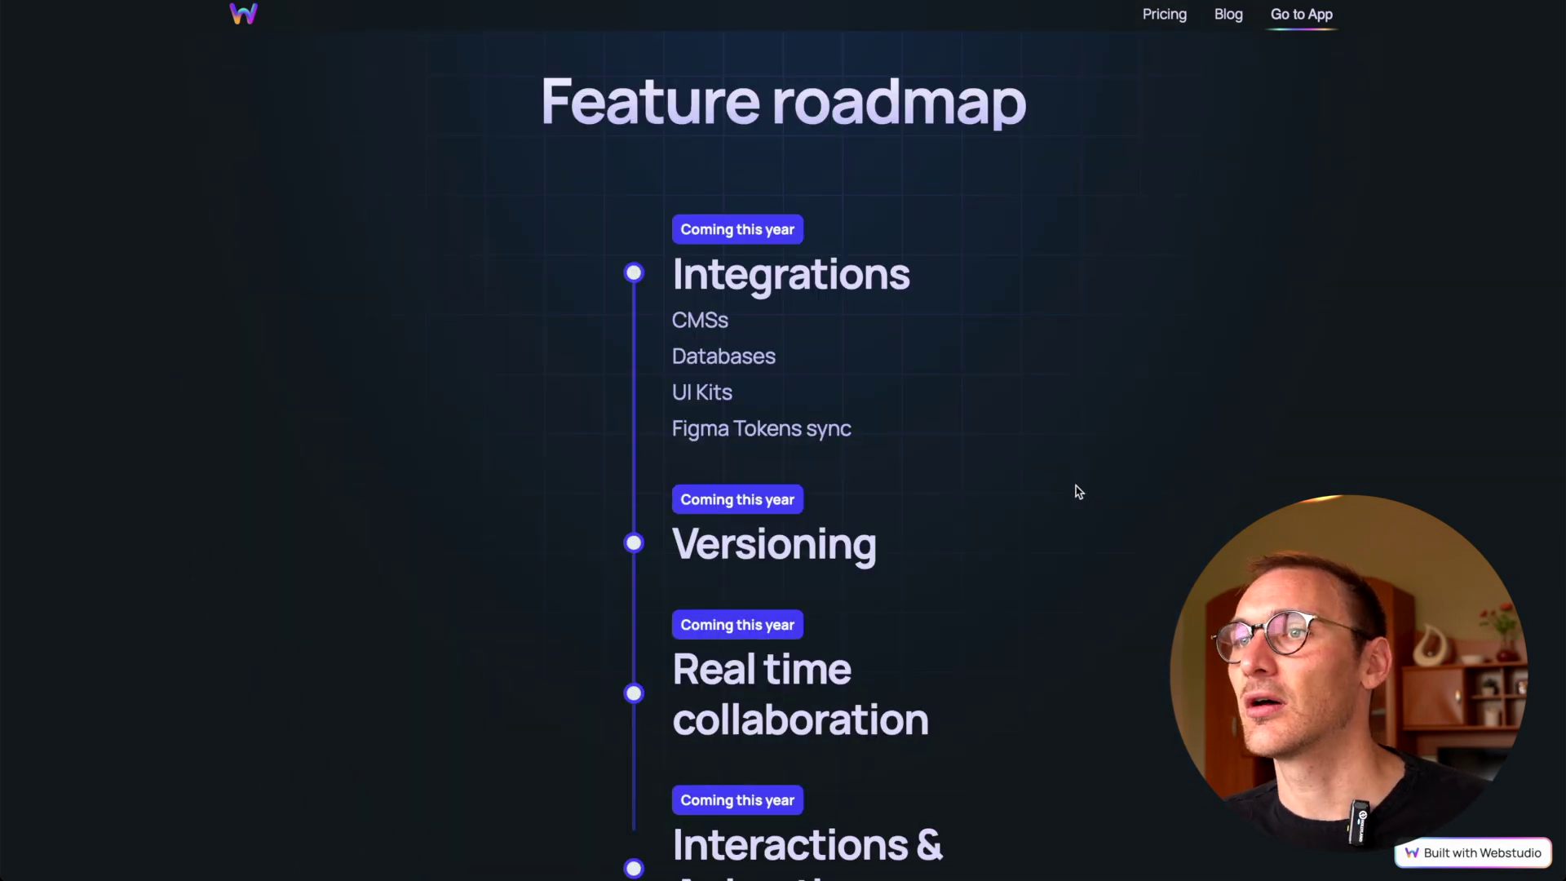
{"action": "scroll", "coordinate": [1079, 493], "scroll_direction": "down", "scroll_amount": 1}
{"action": "scroll", "coordinate": [1080, 493], "scroll_direction": "down", "scroll_amount": 5}
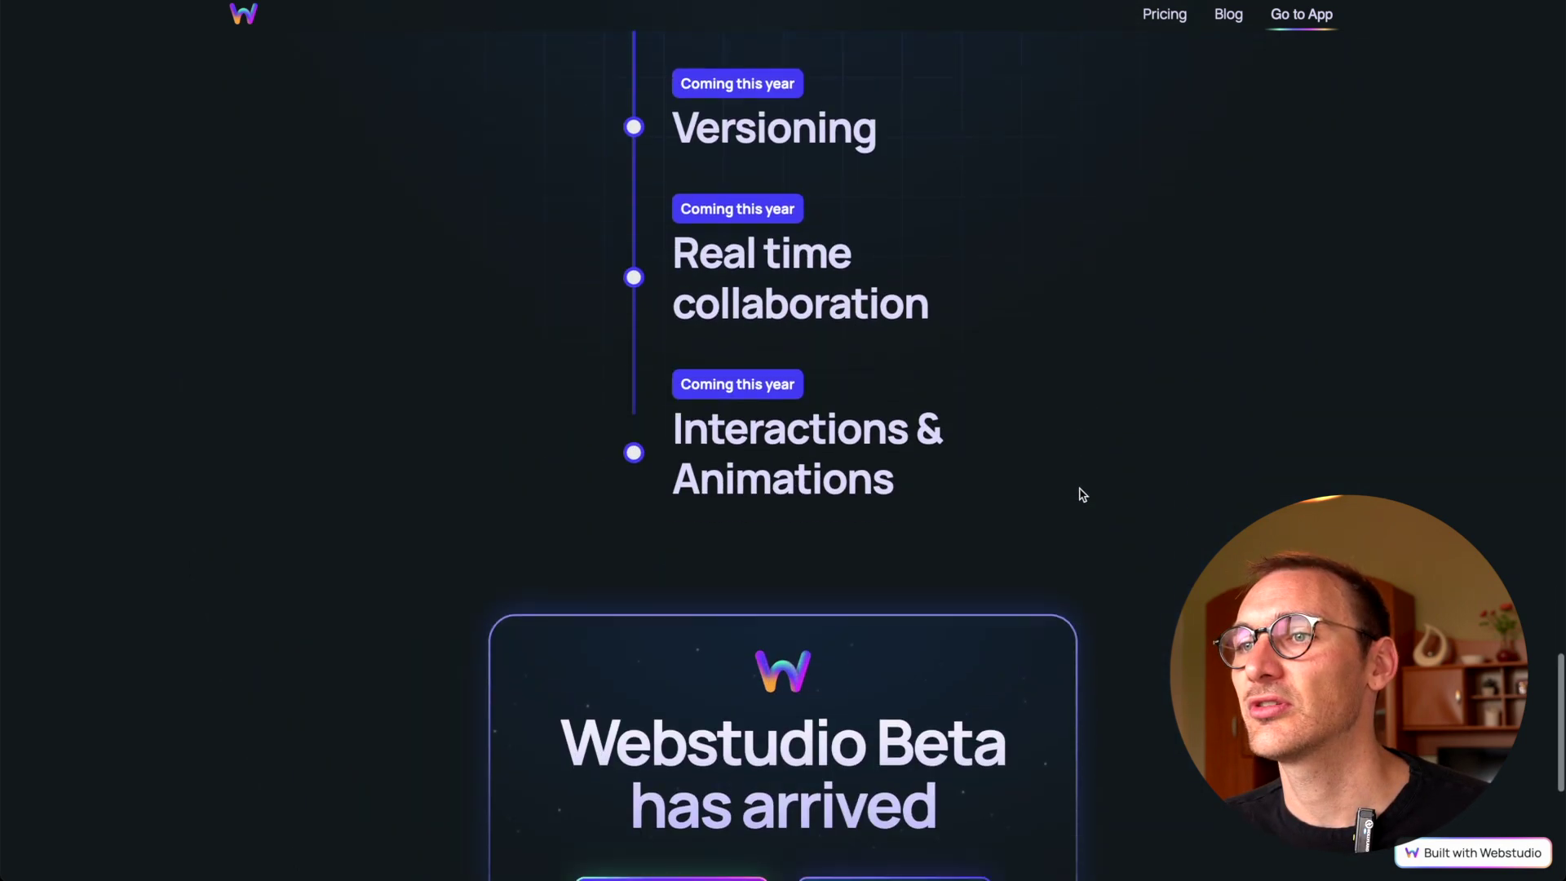
{"action": "scroll", "coordinate": [1082, 494], "scroll_direction": "down", "scroll_amount": 5}
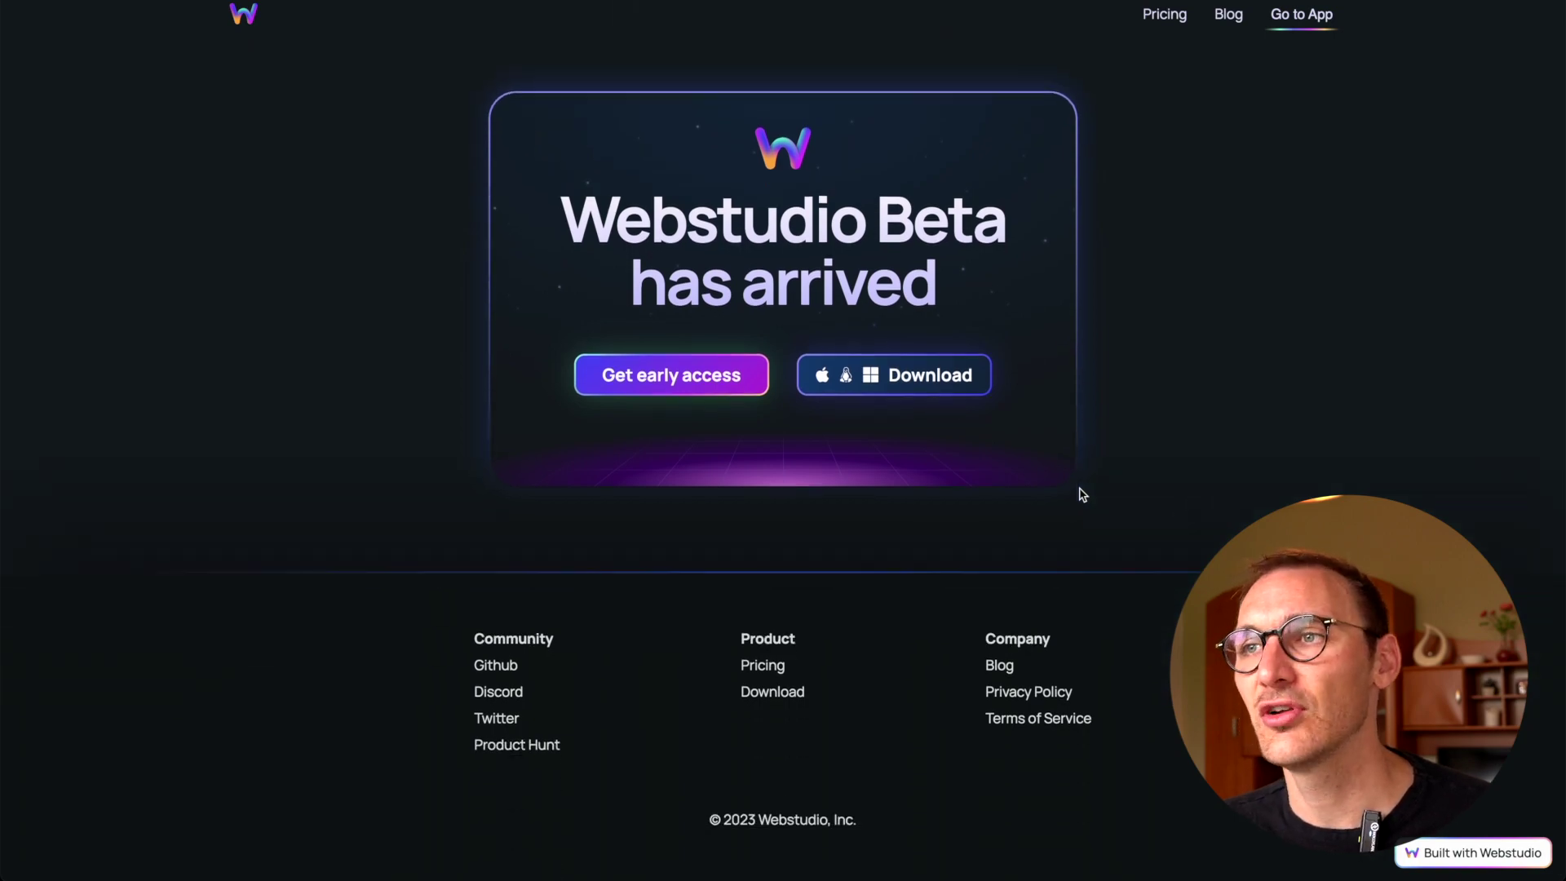
{"action": "scroll", "coordinate": [1083, 495], "scroll_direction": "up", "scroll_amount": 20}
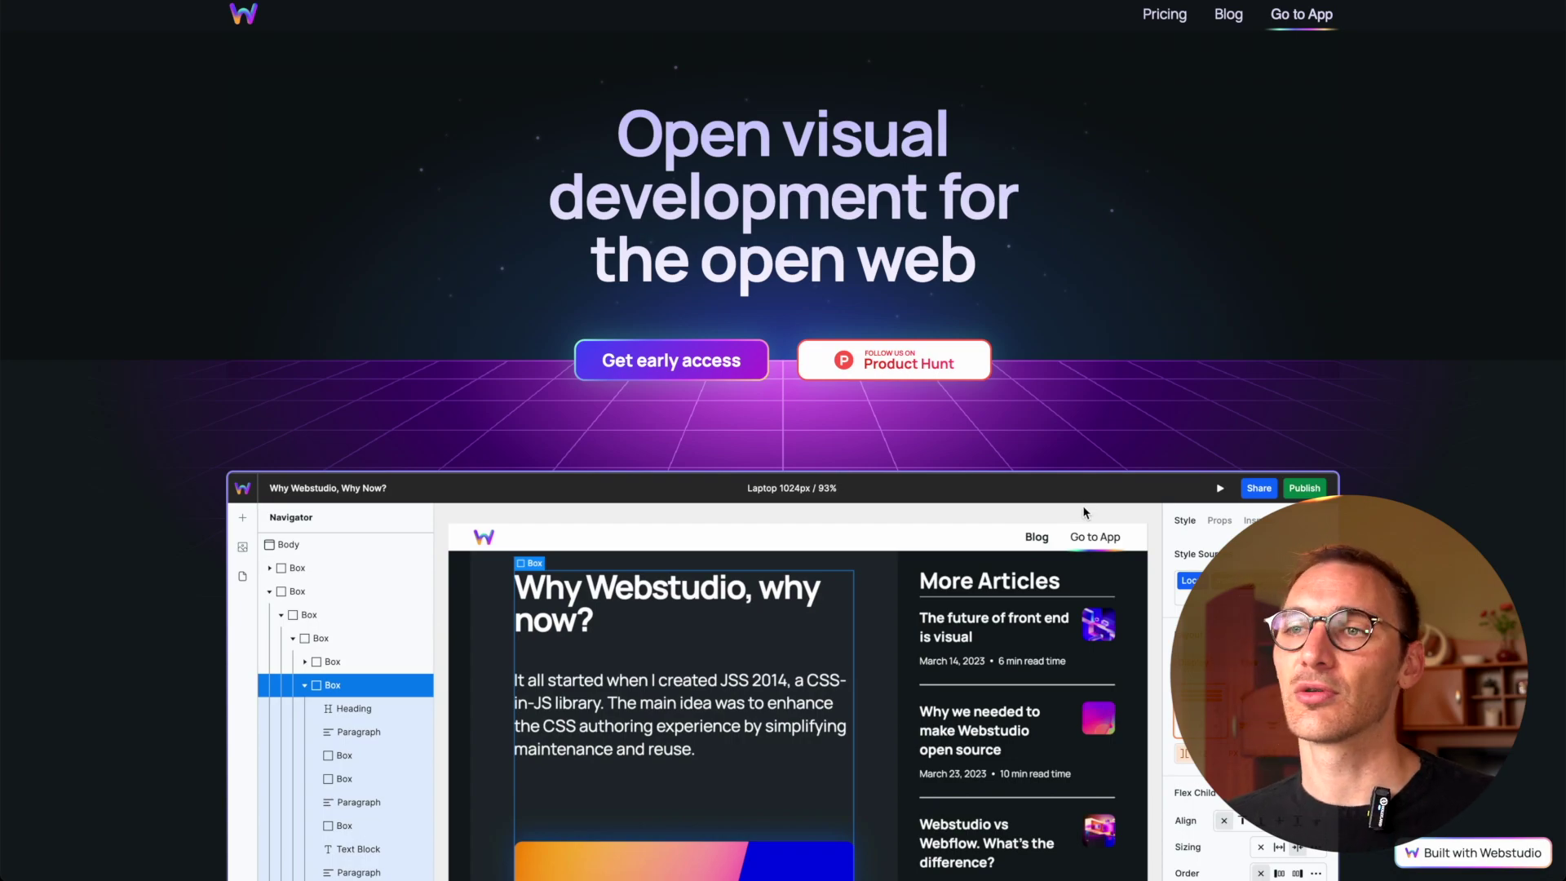
{"action": "scroll", "coordinate": [1083, 512], "scroll_direction": "down", "scroll_amount": 20}
{"action": "scroll", "coordinate": [1108, 514], "scroll_direction": "up", "scroll_amount": 8}
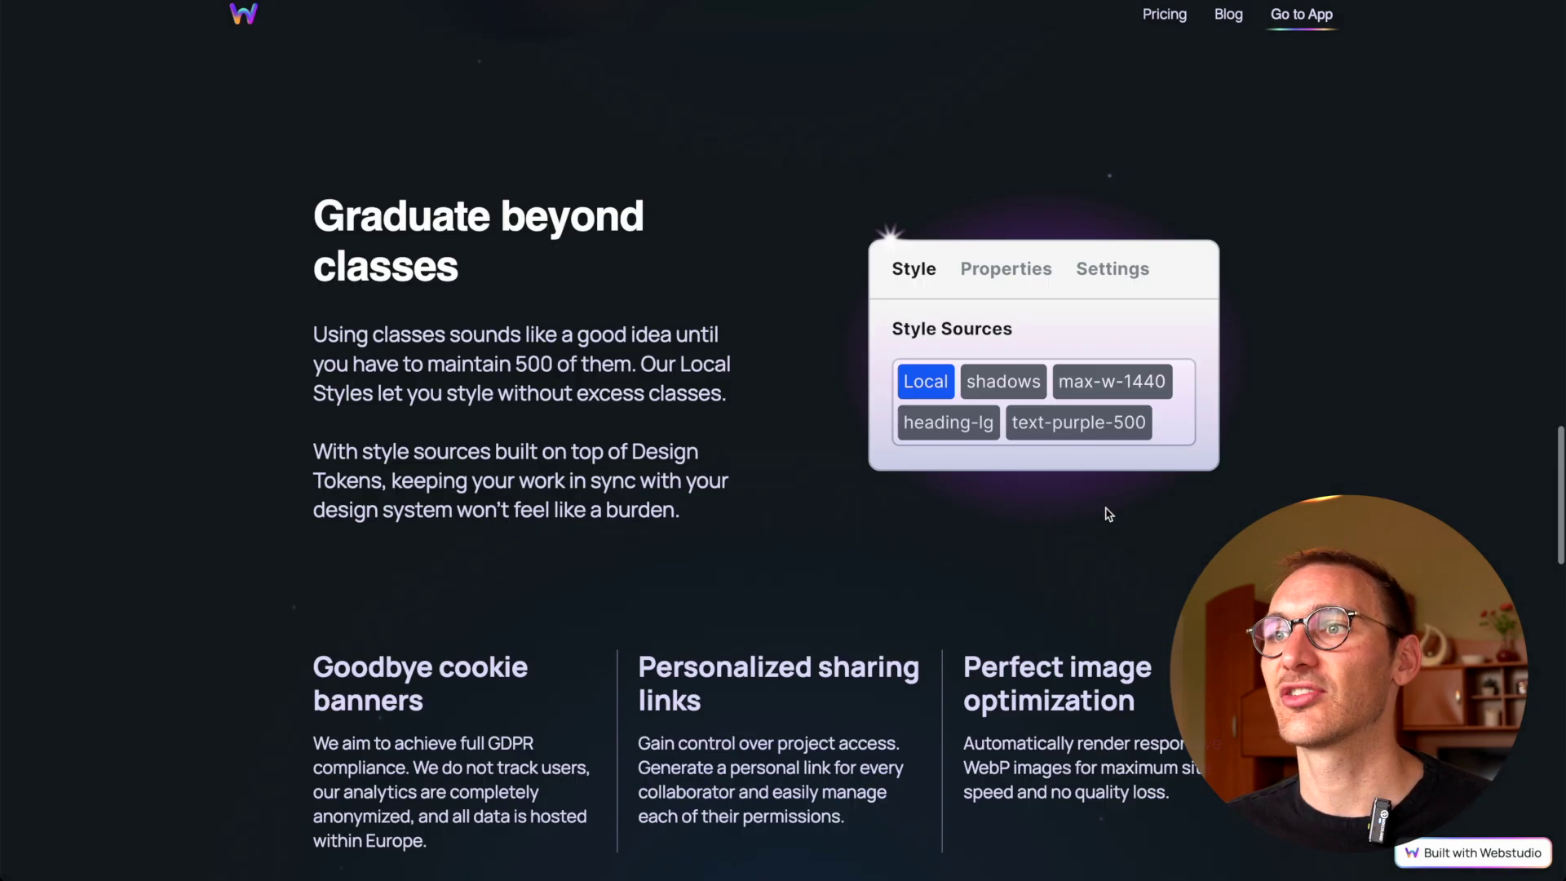
{"action": "scroll", "coordinate": [1108, 514], "scroll_direction": "up", "scroll_amount": 12}
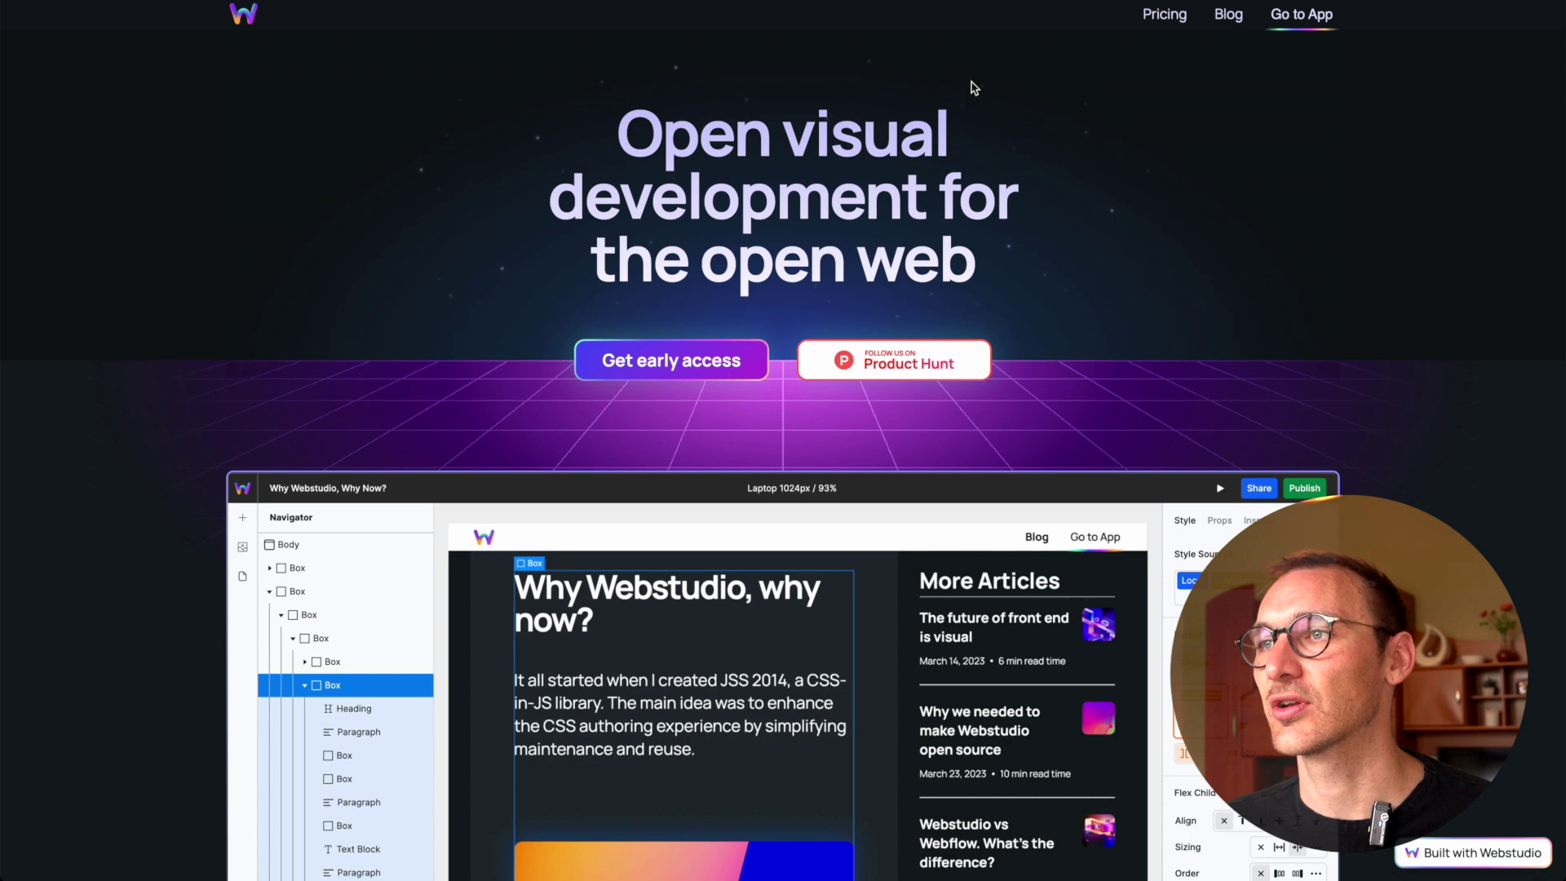
{"action": "left_click", "coordinate": [661, 363]}
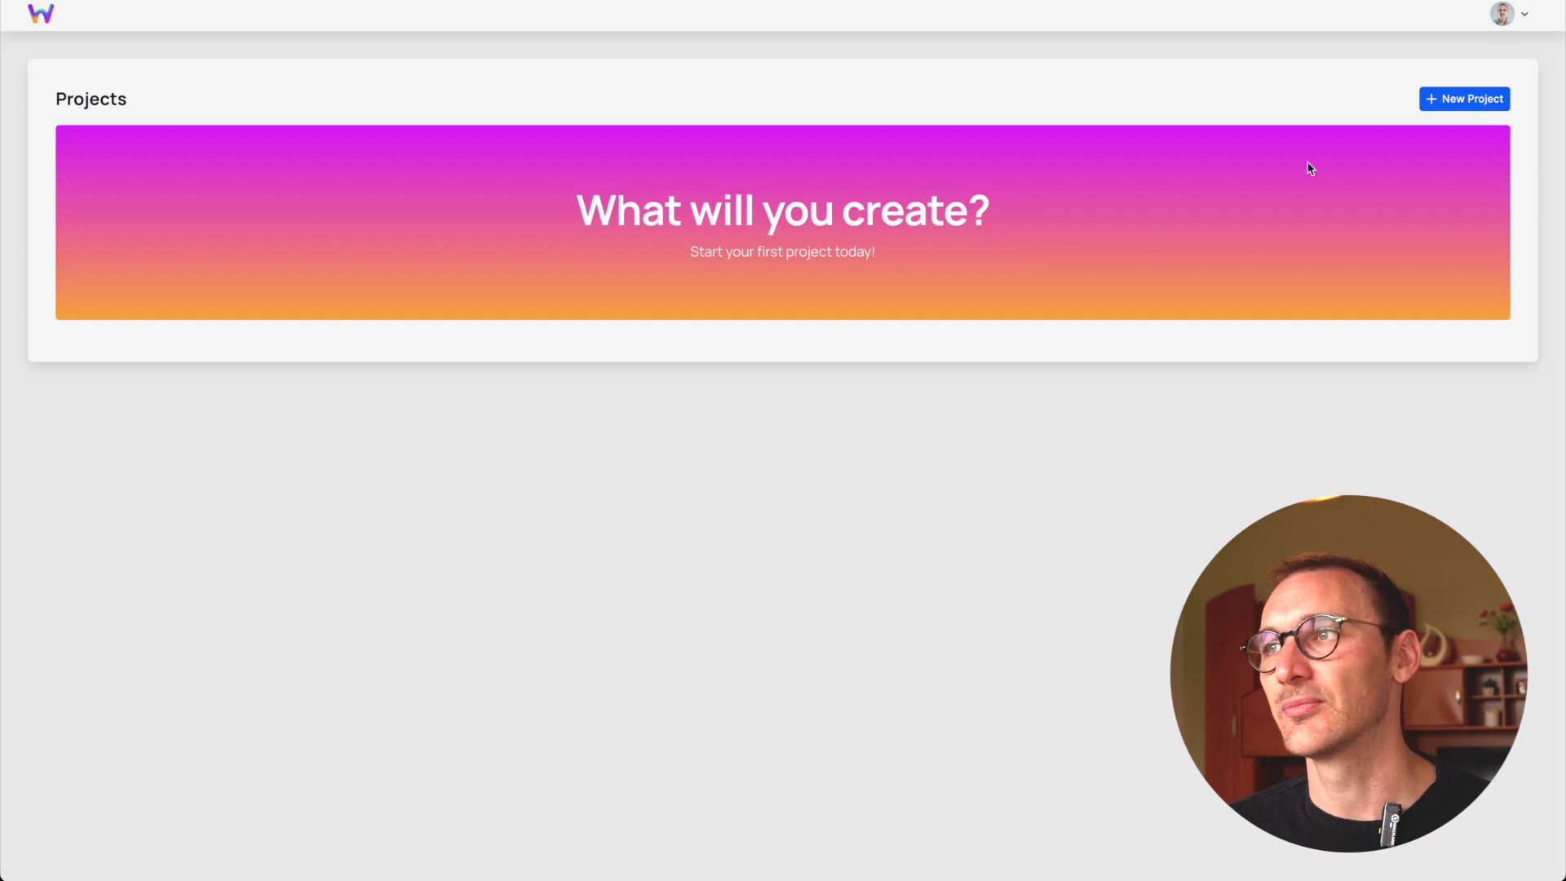
Create a new project titled 'My First Site' from the Projects dashboard.
{"action": "left_click", "coordinate": [1483, 101]}
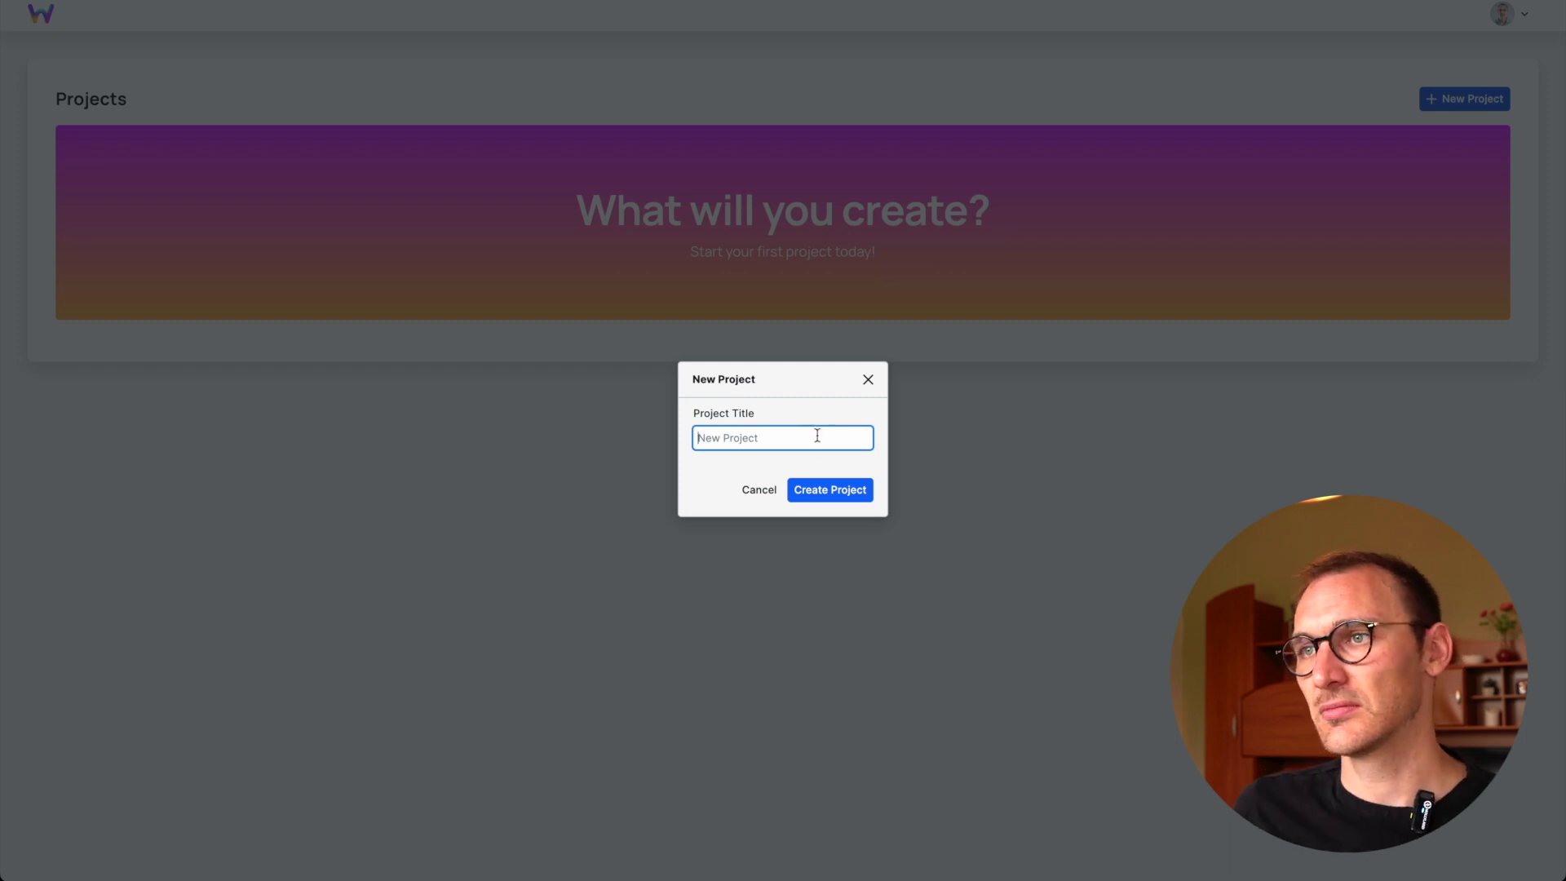
{"action": "type", "text": "My First Site"}
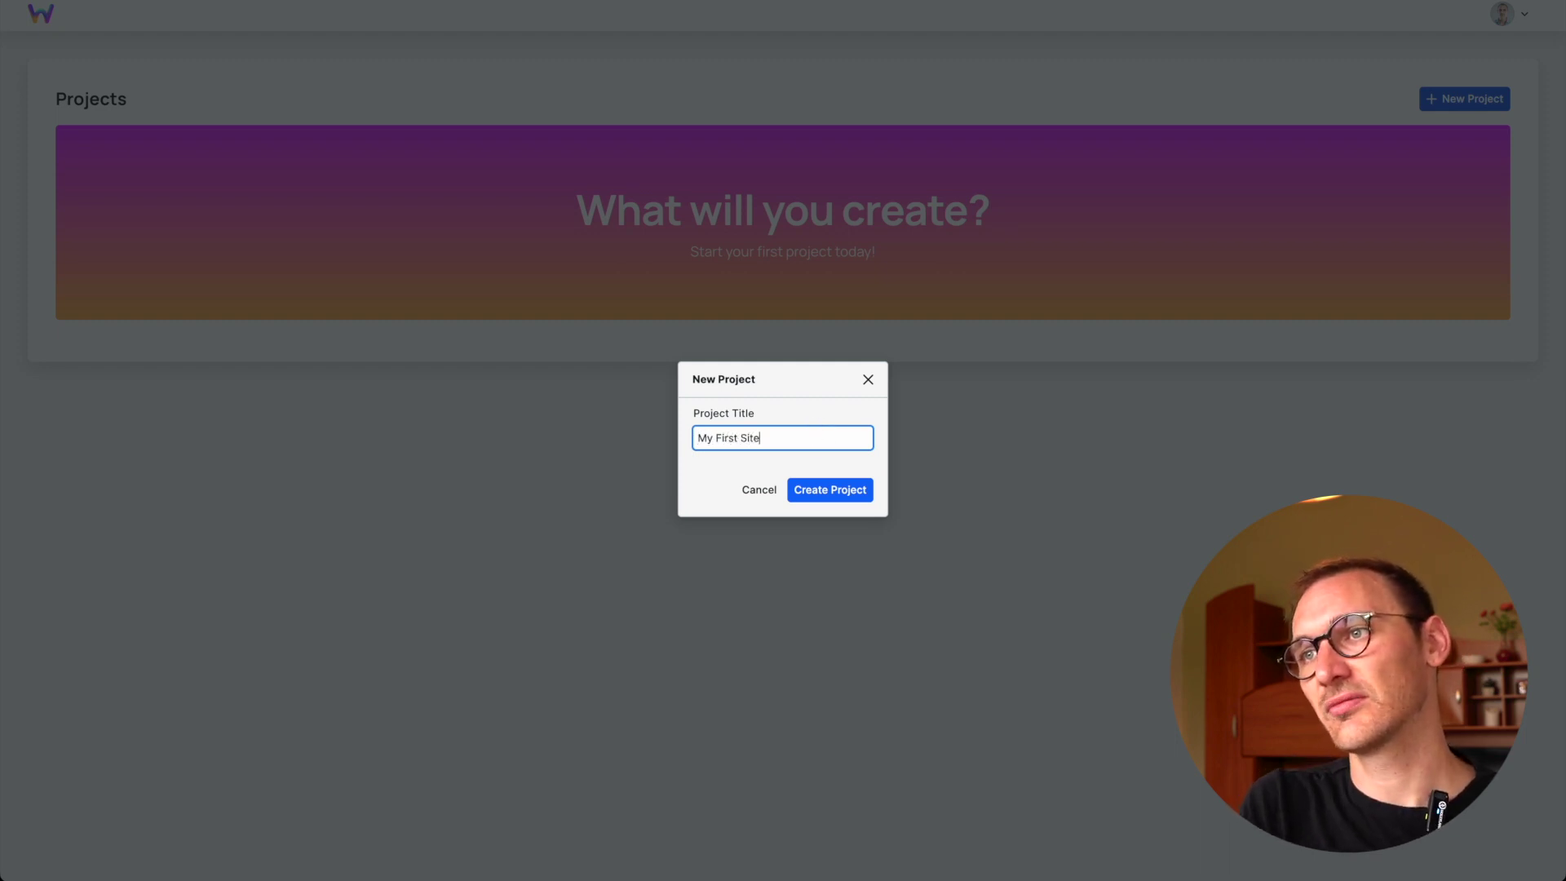
{"action": "key", "text": "Return"}
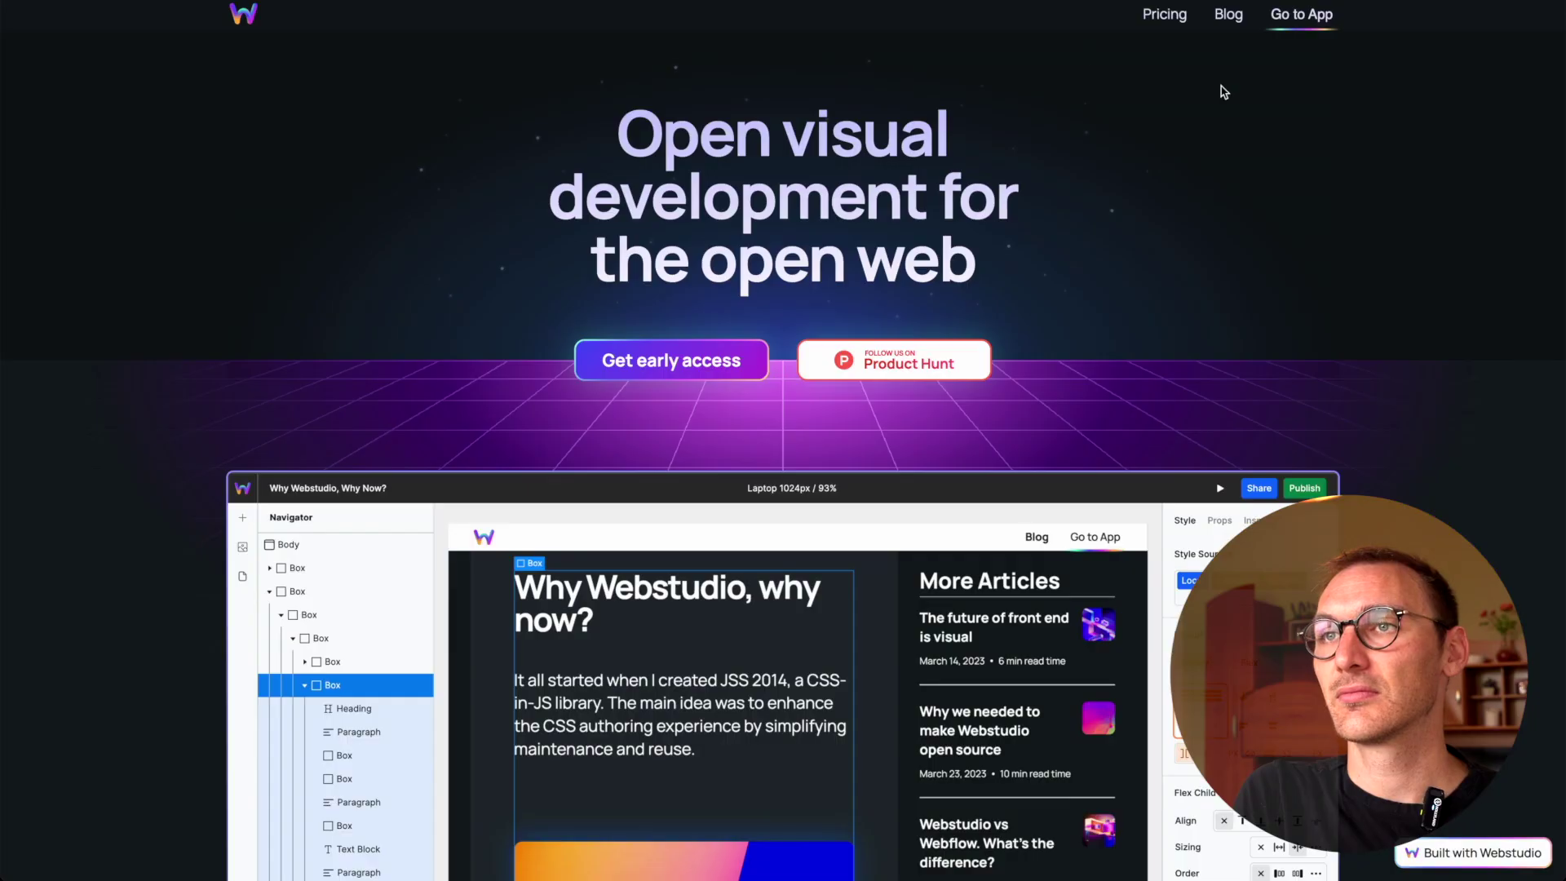
Open the Pricing page and scroll down to the Hobby, Pro and Enterprise plan cards.
{"action": "left_click", "coordinate": [1171, 20]}
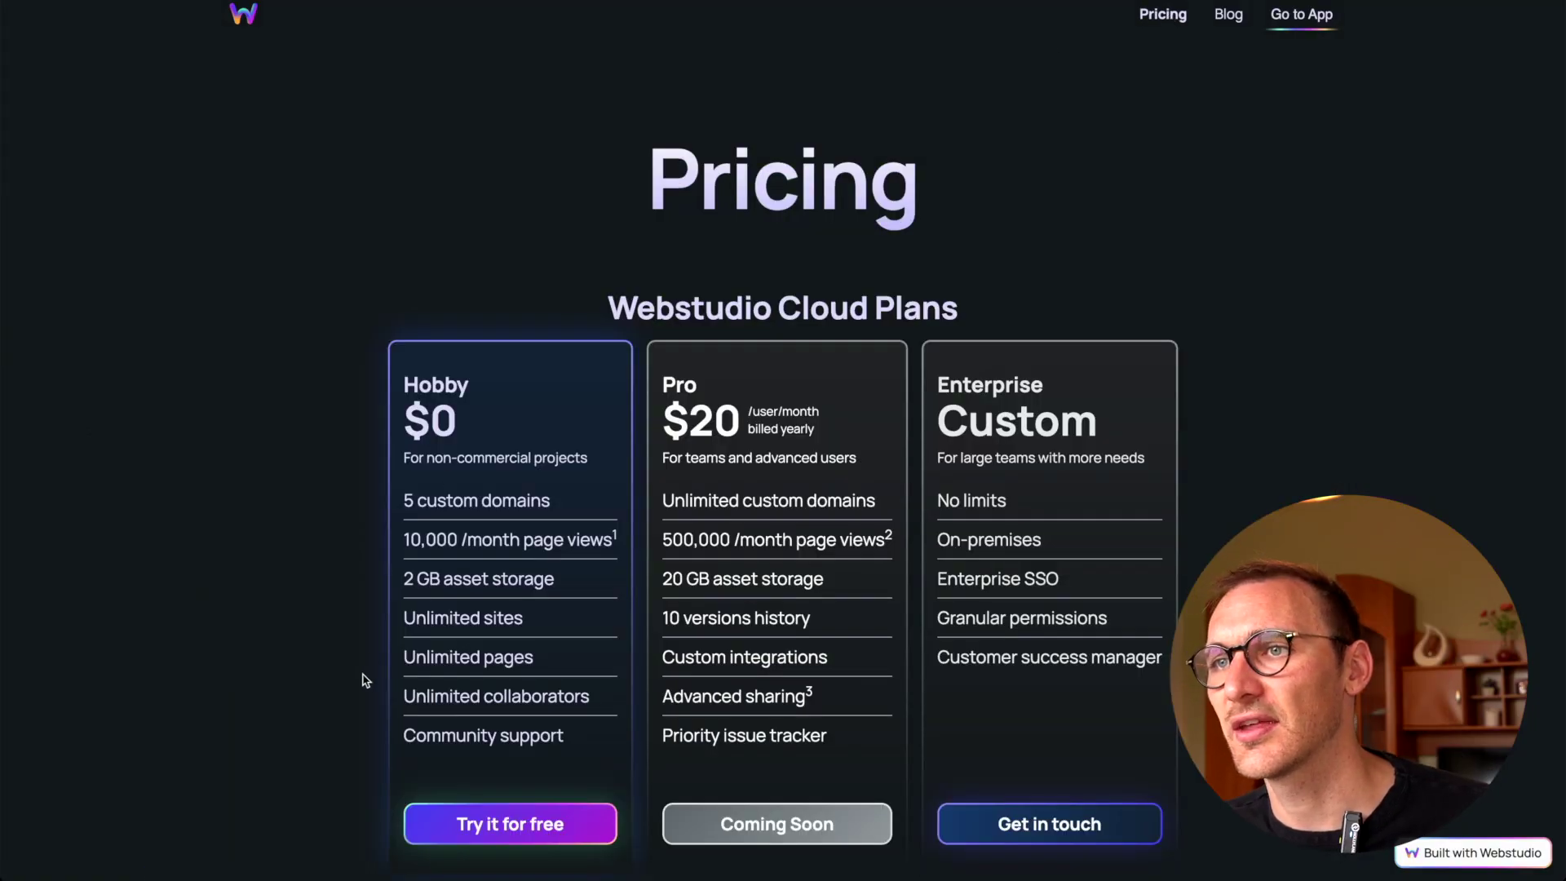
{"action": "scroll", "coordinate": [365, 680], "scroll_direction": "down", "scroll_amount": 2}
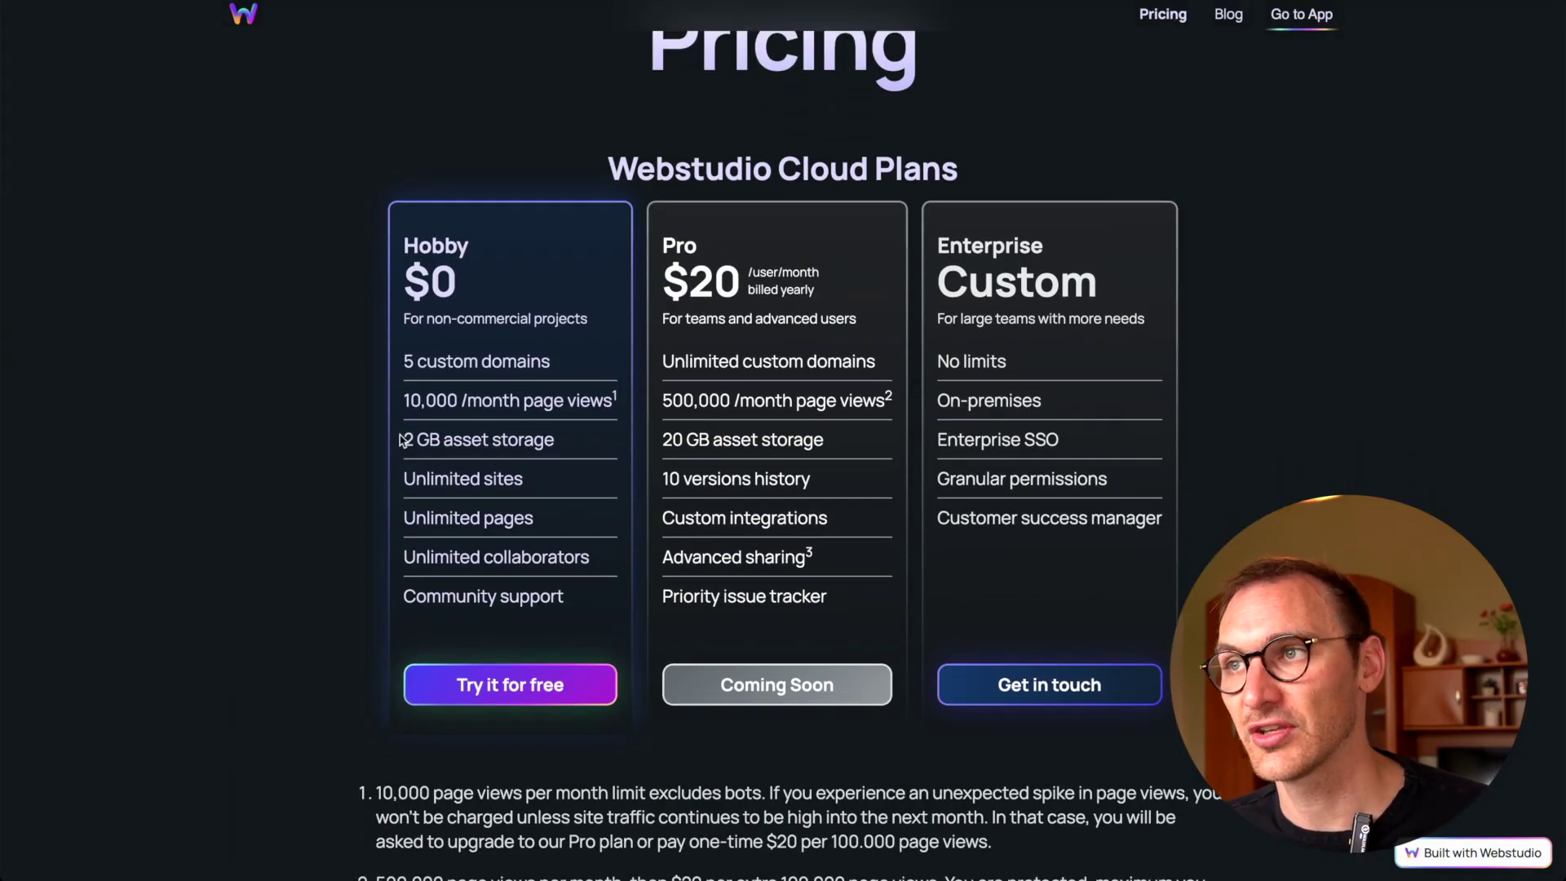
{"action": "left_click_drag", "start_coordinate": [399, 199], "coordinate": [1223, 409]}
{"action": "left_click", "coordinate": [1223, 409]}
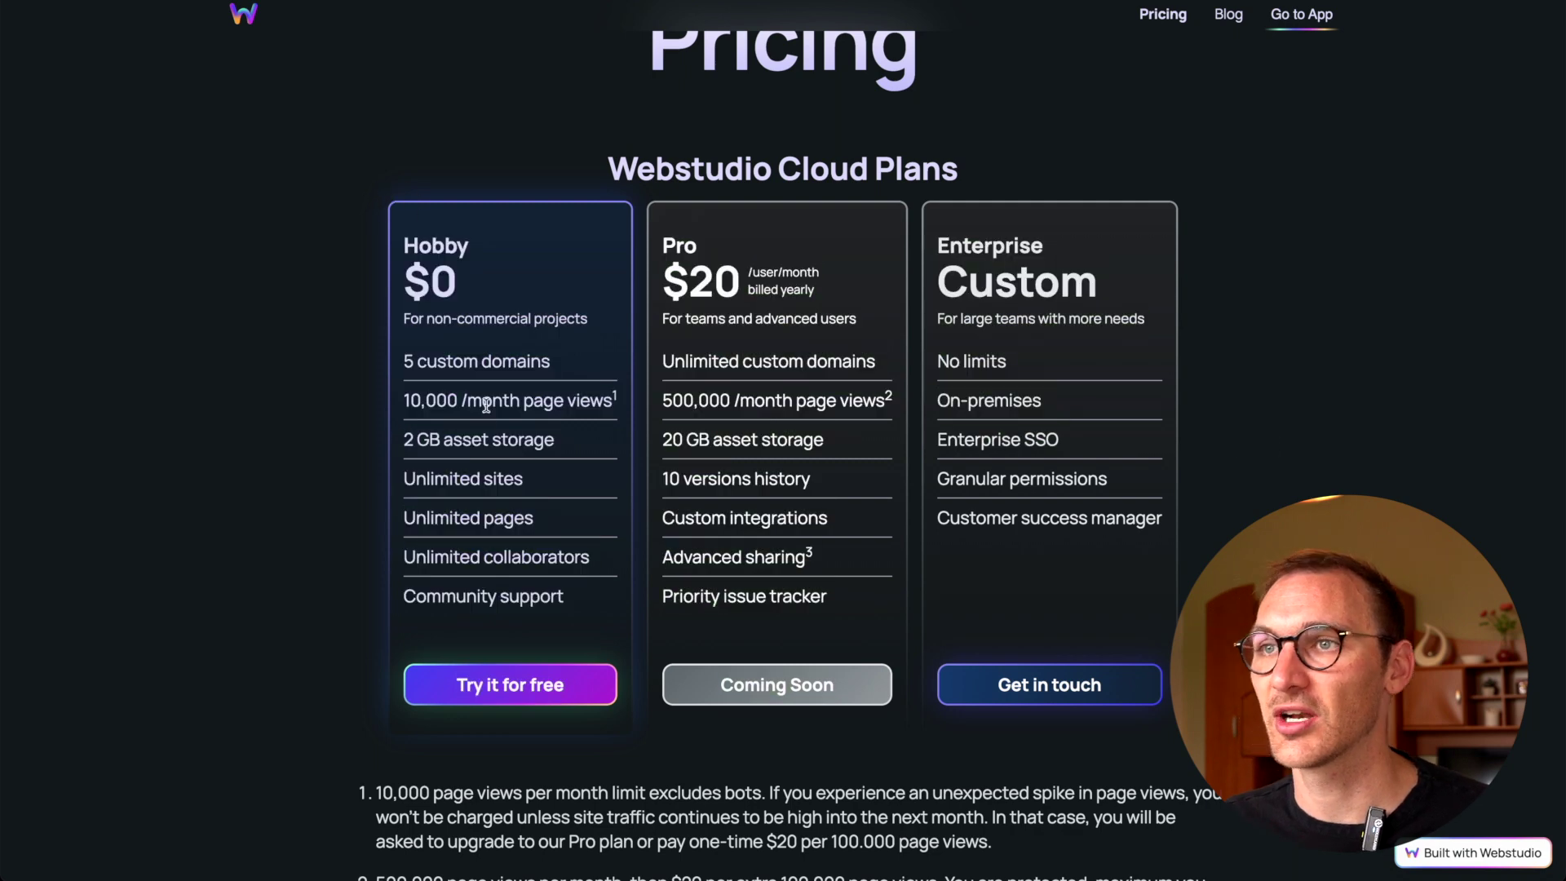
Highlight the Hobby card's feature lines, from 5 custom domains to Unlimited collaborators.
{"action": "triple_click", "coordinate": [485, 360]}
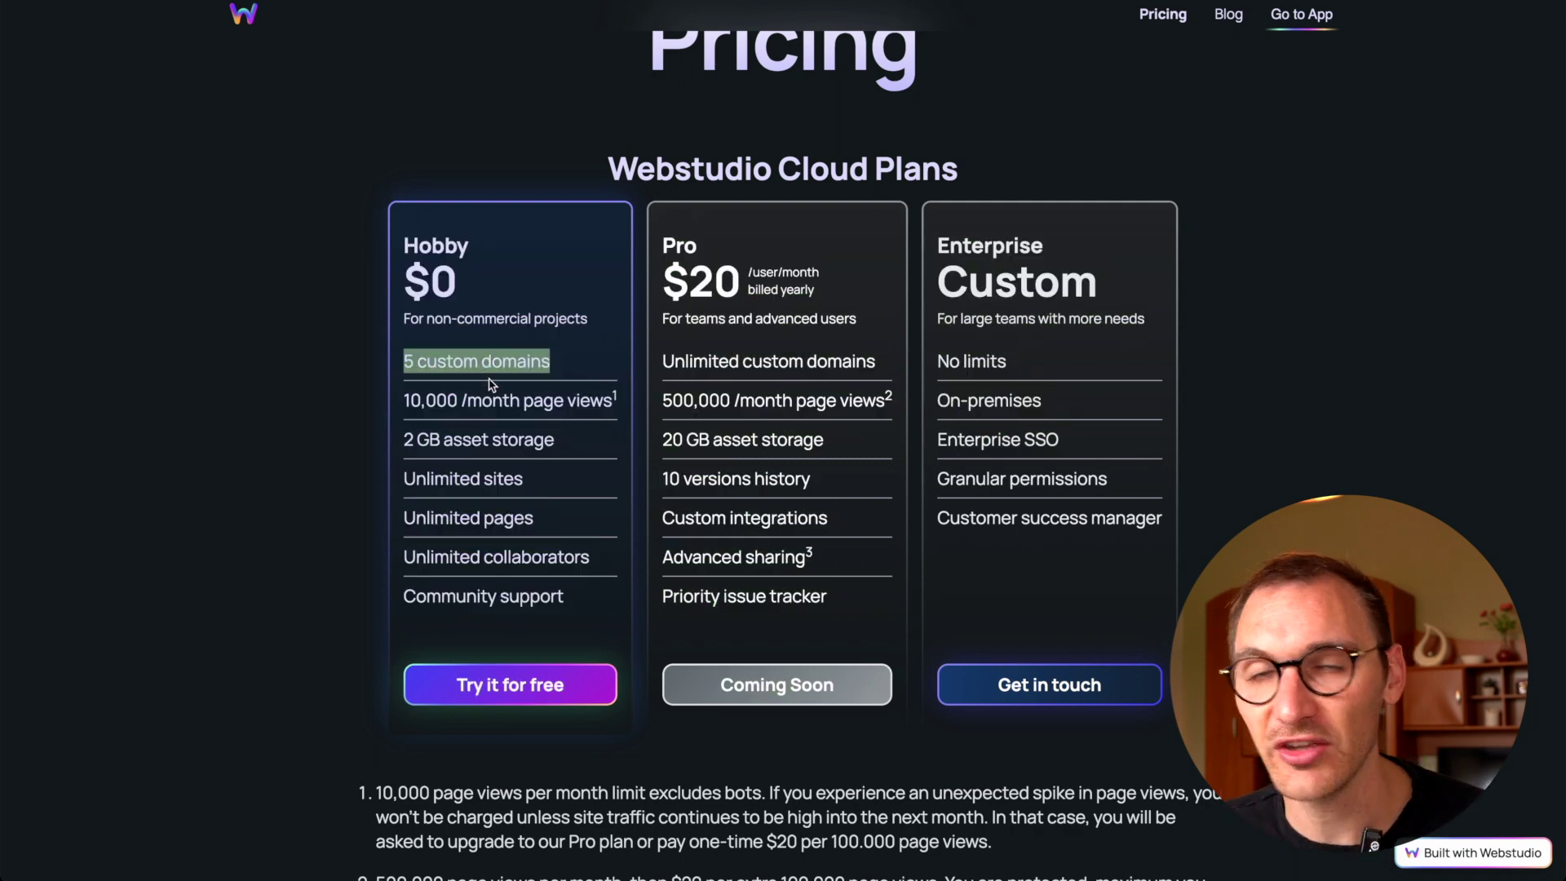
{"action": "triple_click", "coordinate": [504, 402]}
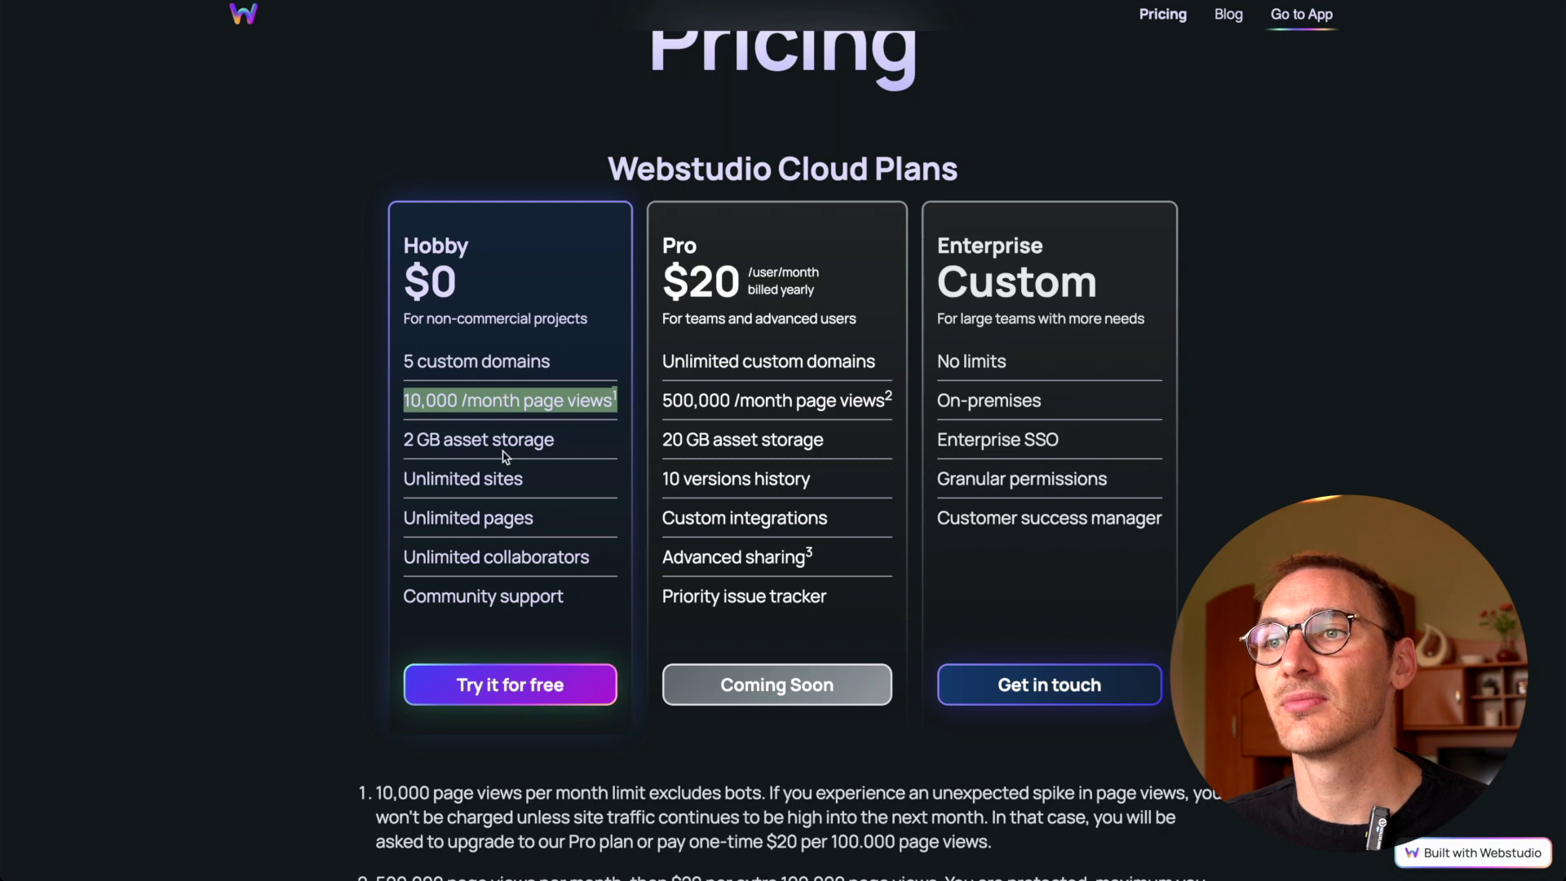
{"action": "triple_click", "coordinate": [502, 442]}
{"action": "left_click", "coordinate": [575, 445]}
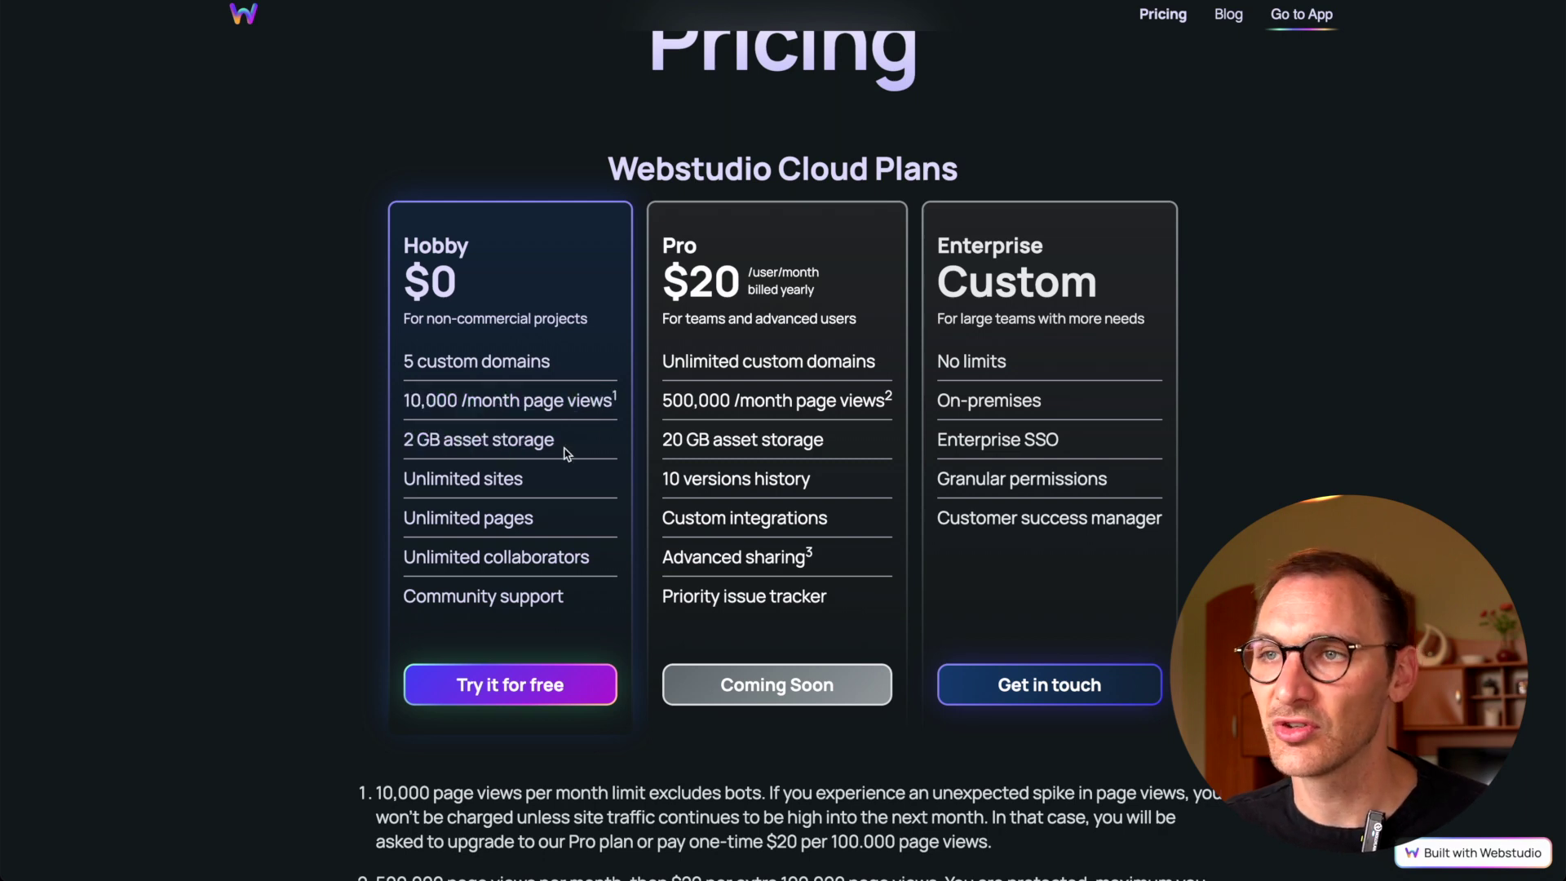
{"action": "left_click", "coordinate": [593, 456]}
{"action": "triple_click", "coordinate": [595, 461]}
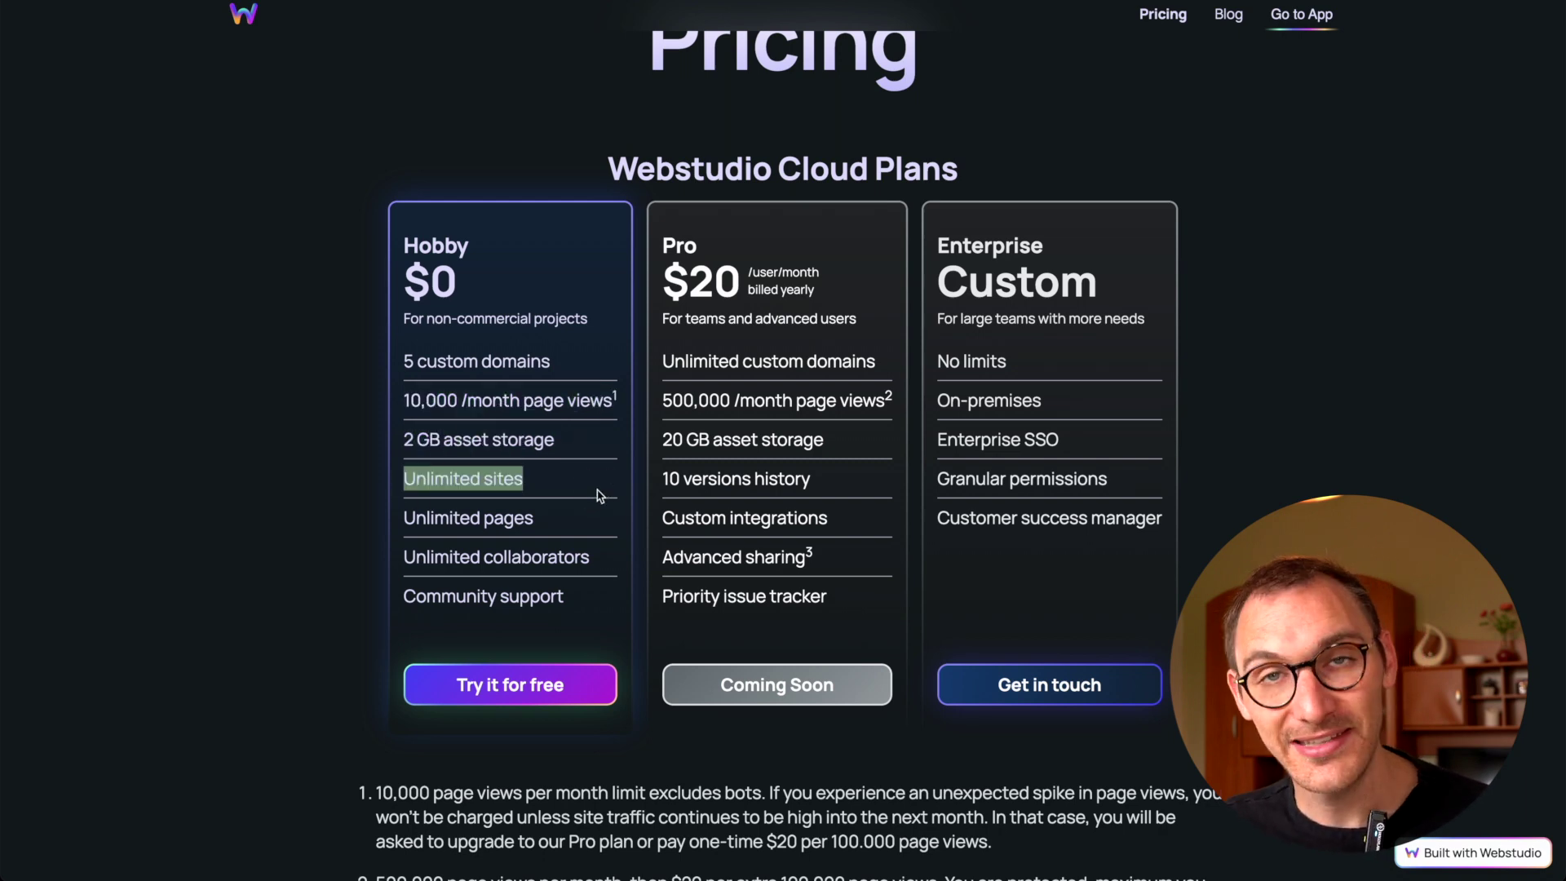
{"action": "left_click_drag", "start_coordinate": [568, 532], "coordinate": [361, 531]}
{"action": "left_click_drag", "start_coordinate": [619, 560], "coordinate": [364, 552]}
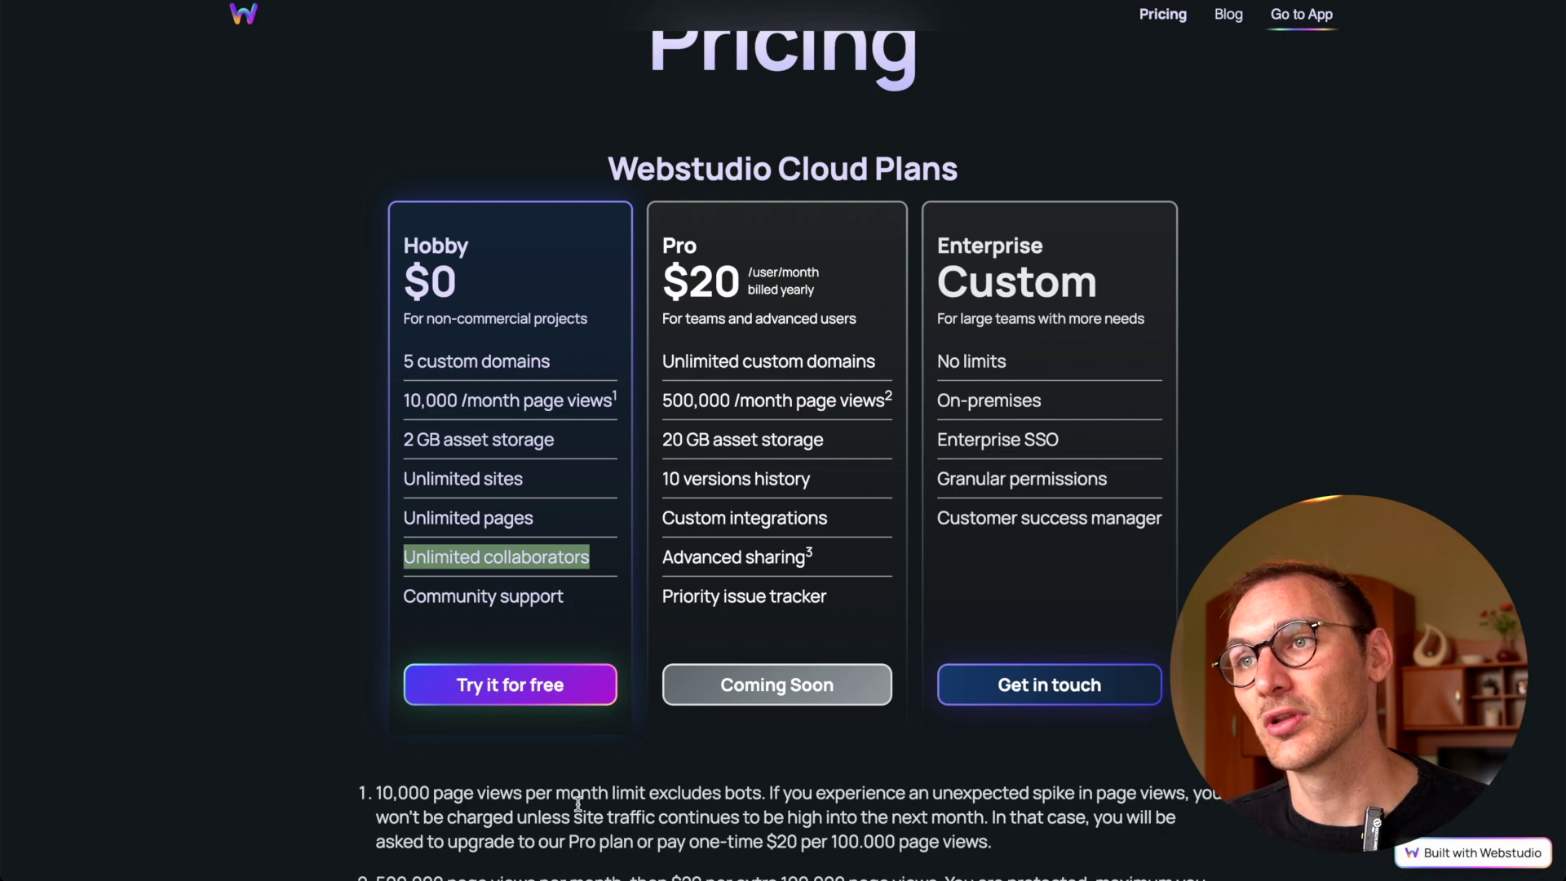
Highlight the Hobby card's 'For non-commercial projects' subtitle and 10,000 /month page views line again.
{"action": "triple_click", "coordinate": [490, 319]}
{"action": "triple_click", "coordinate": [516, 362]}
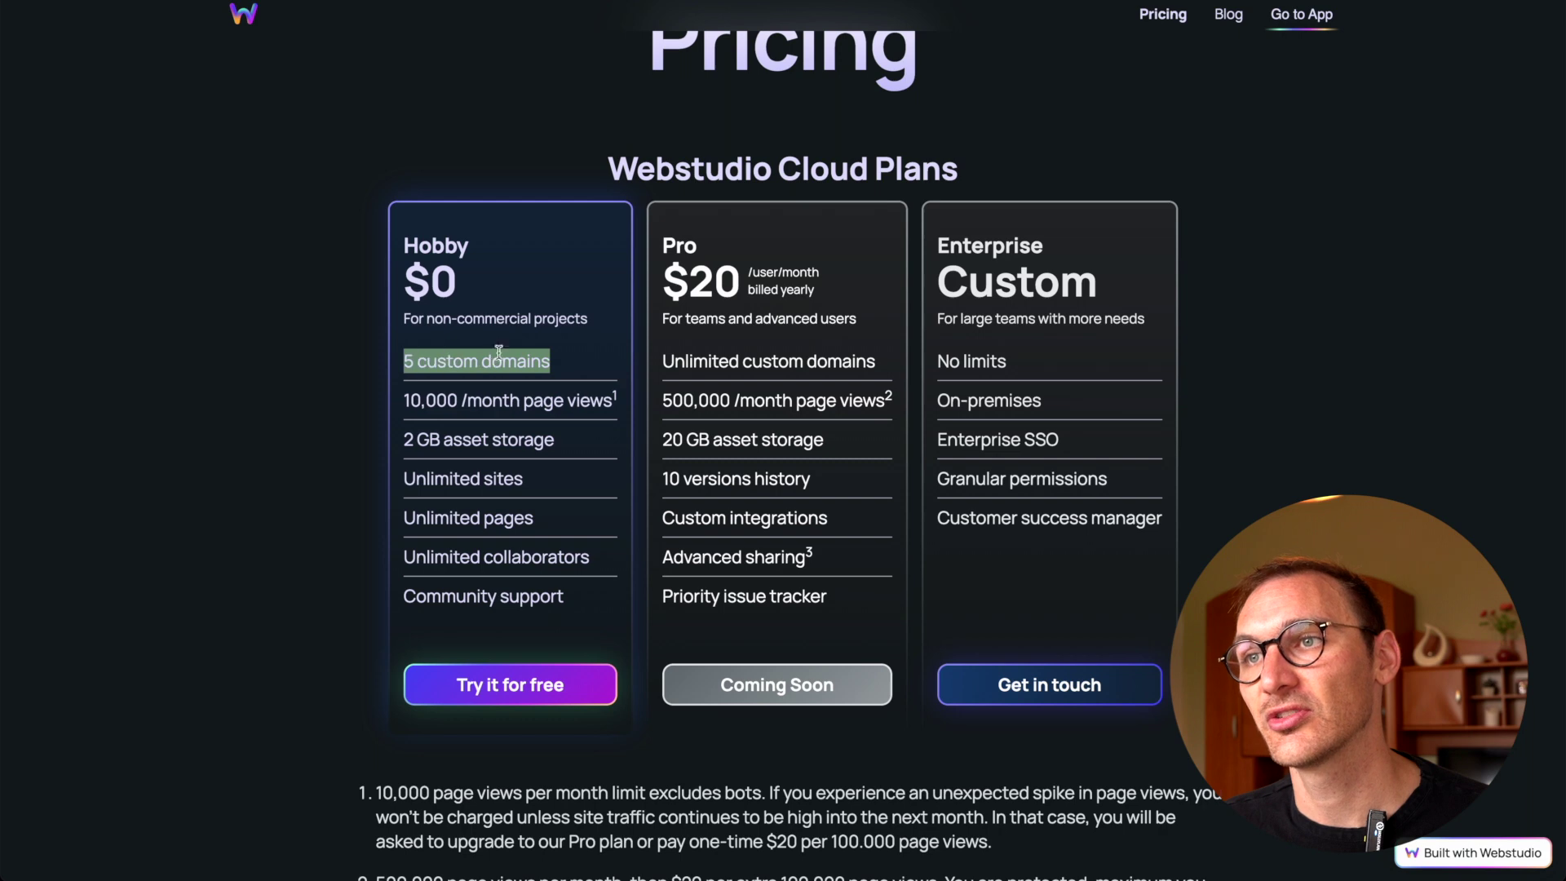
{"action": "left_click", "coordinate": [500, 316]}
{"action": "triple_click", "coordinate": [500, 316]}
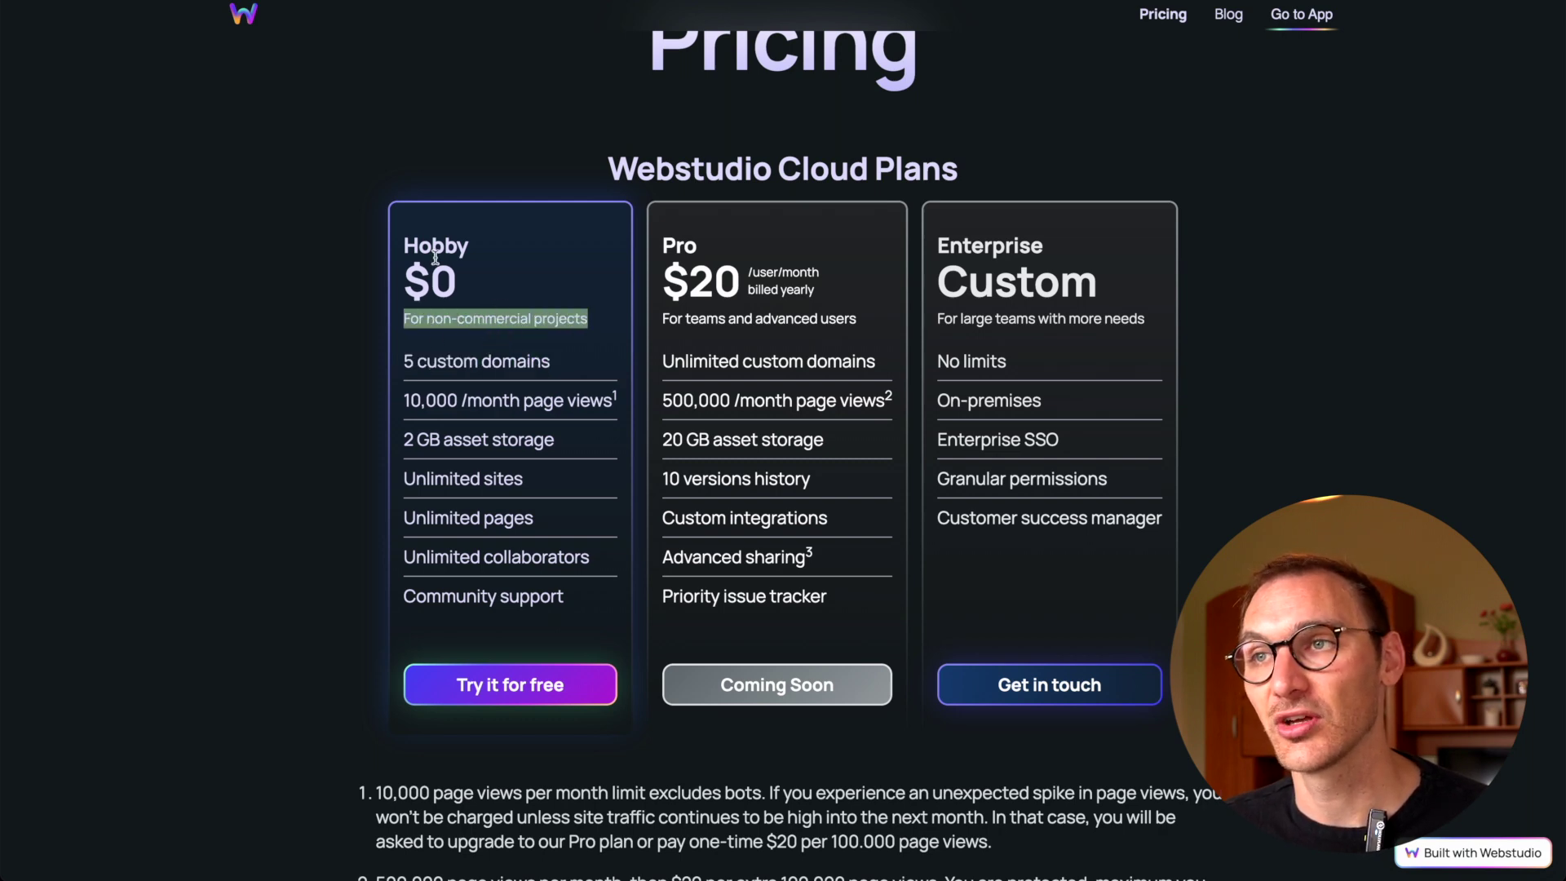
{"action": "left_click", "coordinate": [531, 404]}
{"action": "triple_click", "coordinate": [531, 404]}
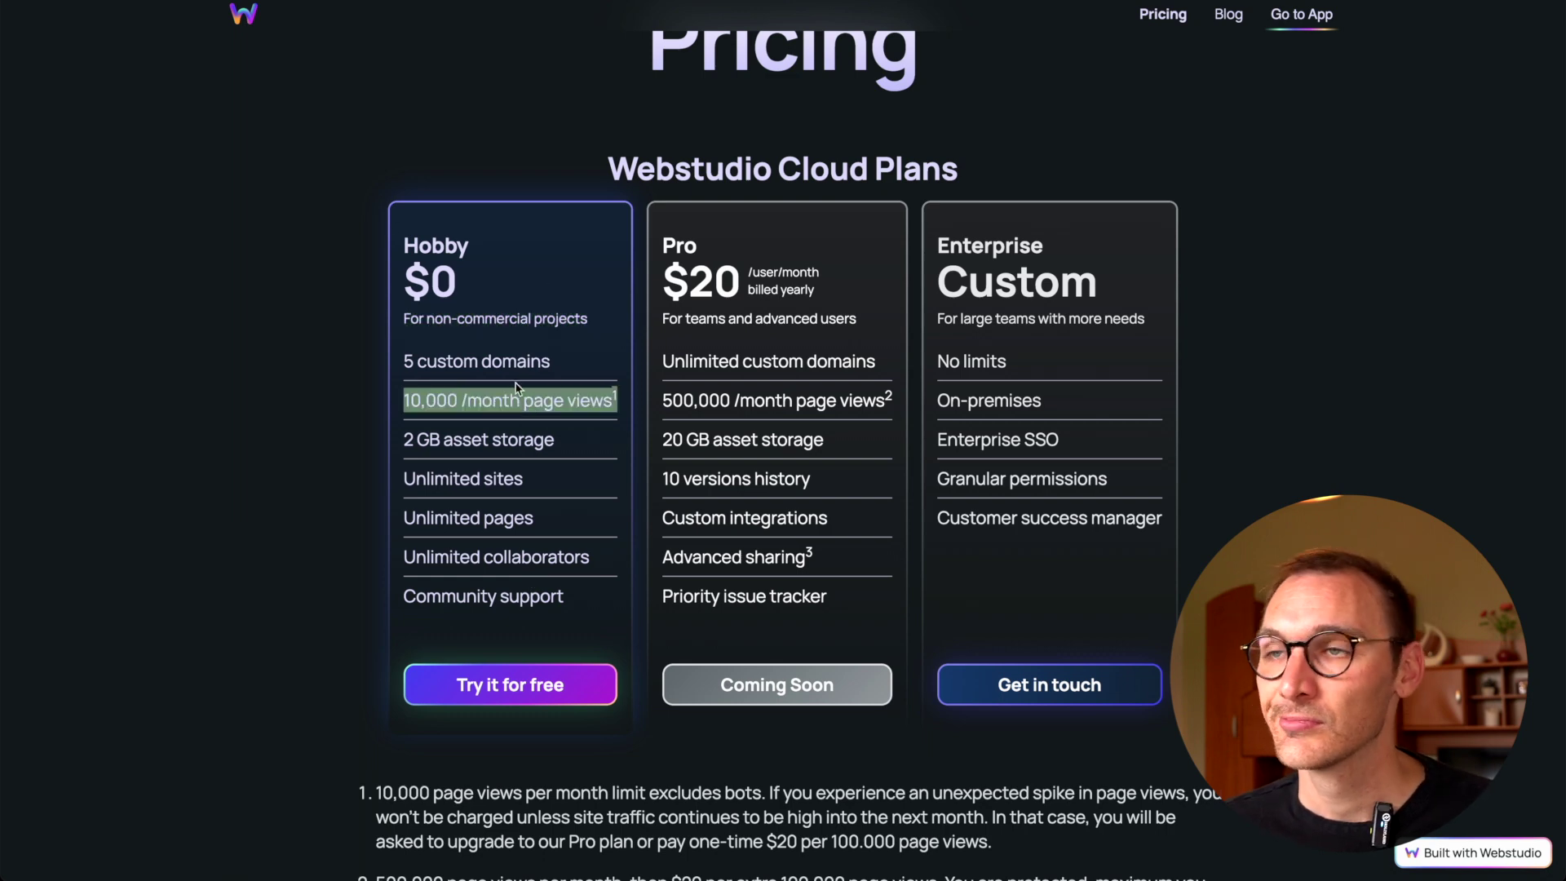
{"action": "left_click", "coordinate": [520, 160]}
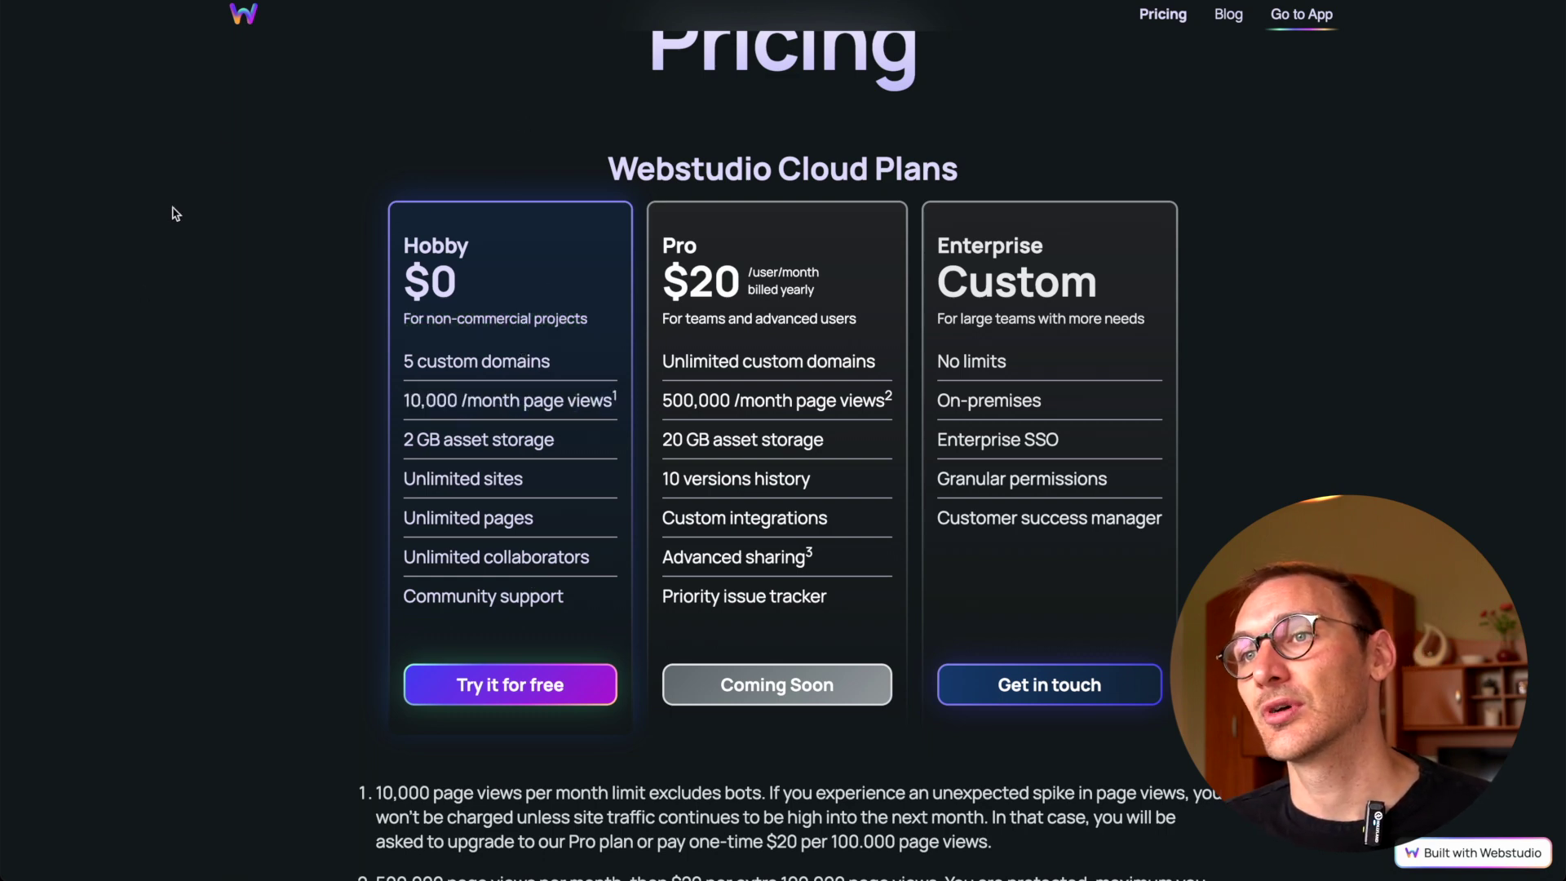
{"action": "left_click", "coordinate": [411, 313]}
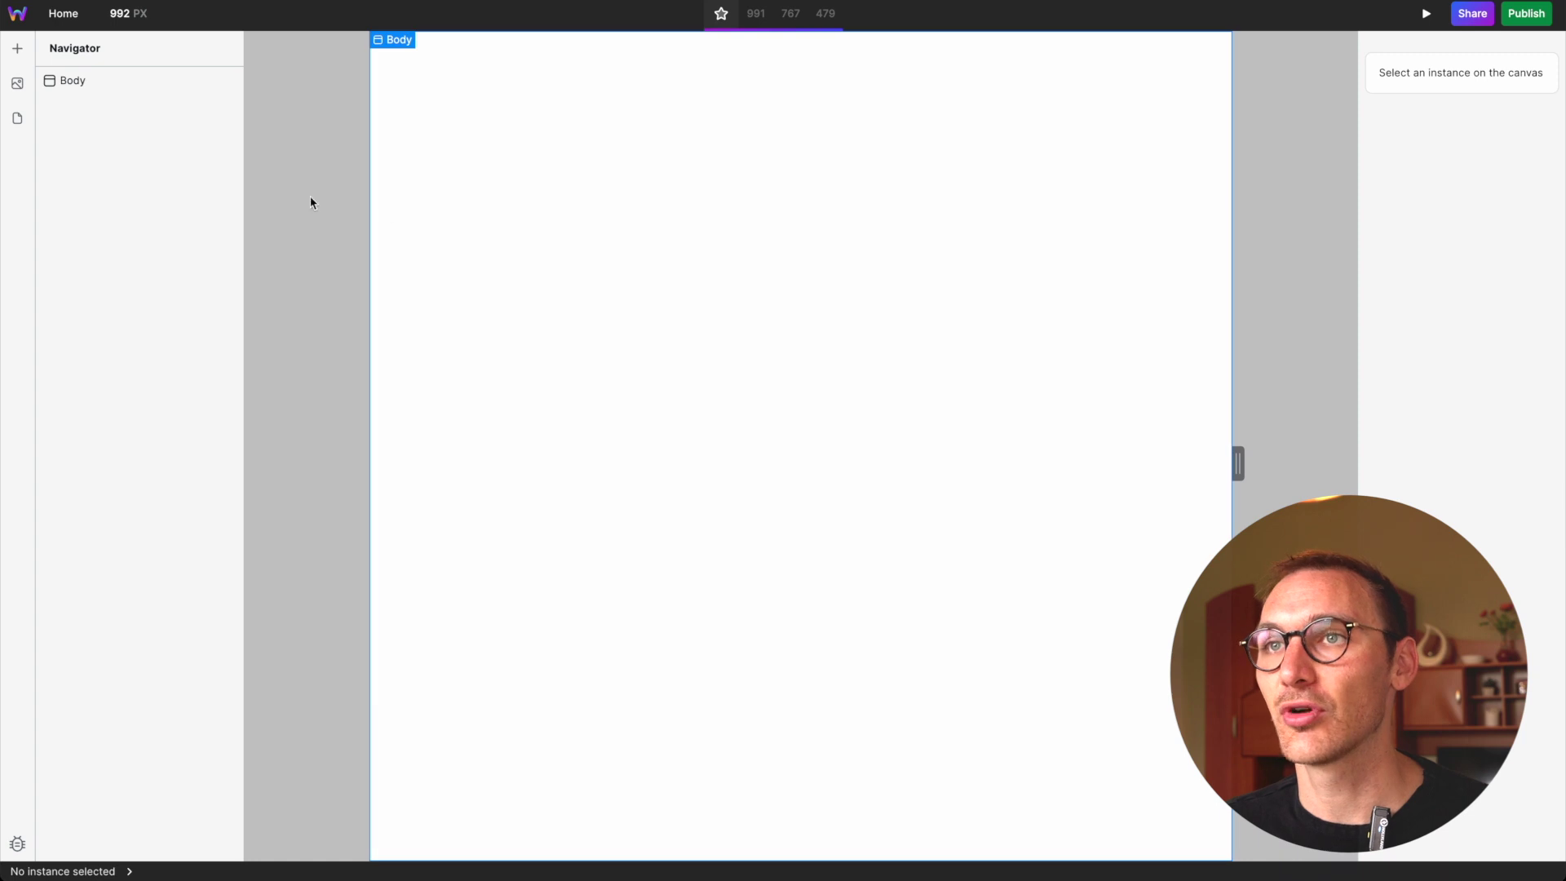
Reopen My First Site from the dashboard and bring up its Publish settings.
{"action": "left_click", "coordinate": [17, 13]}
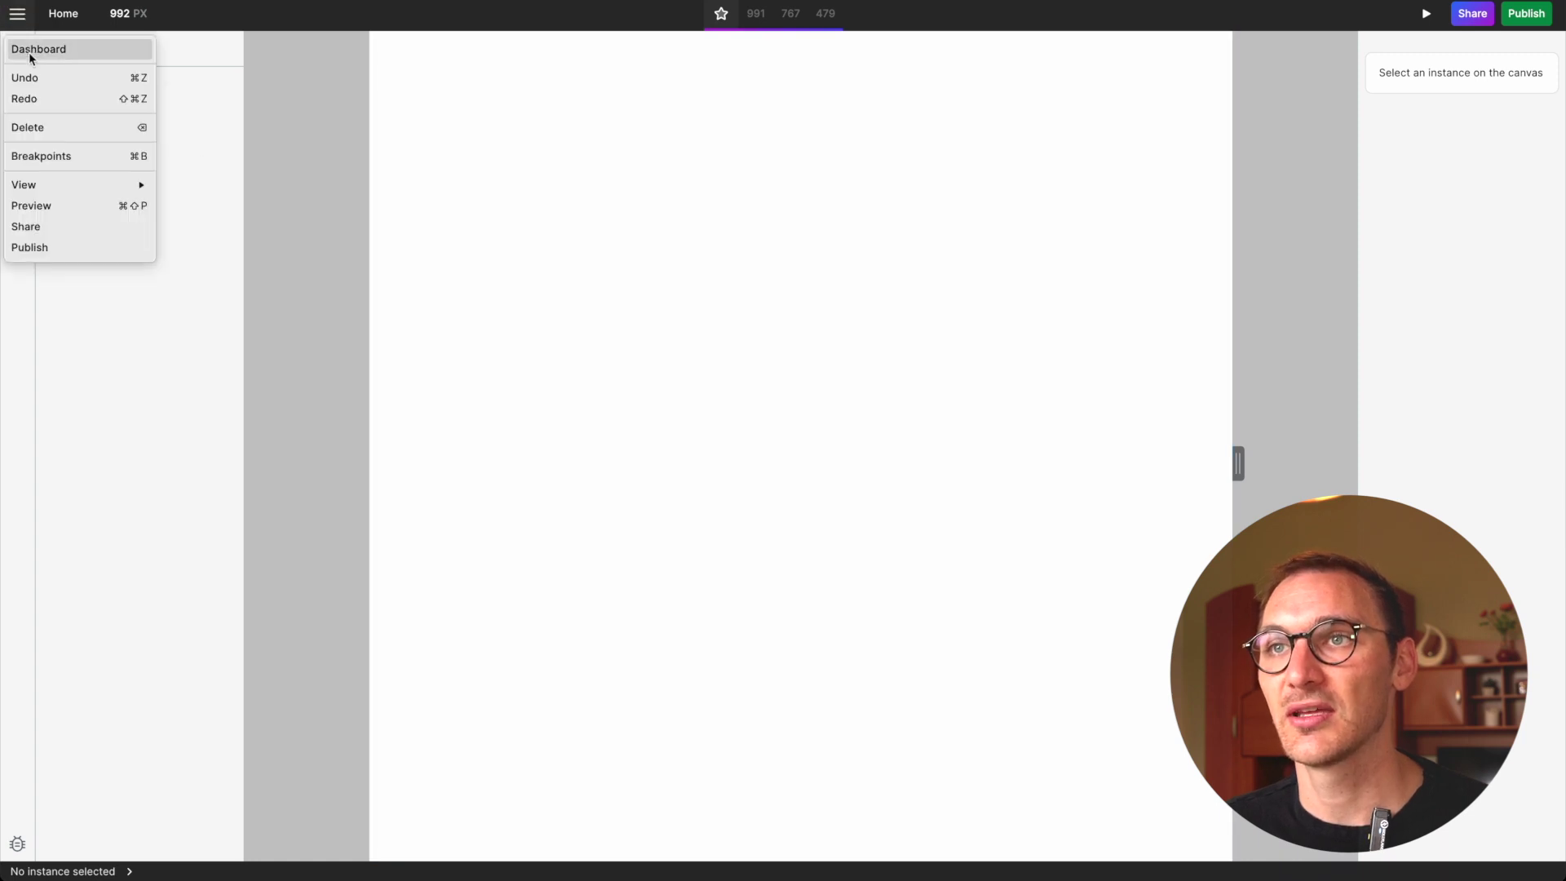
{"action": "key", "text": "Escape"}
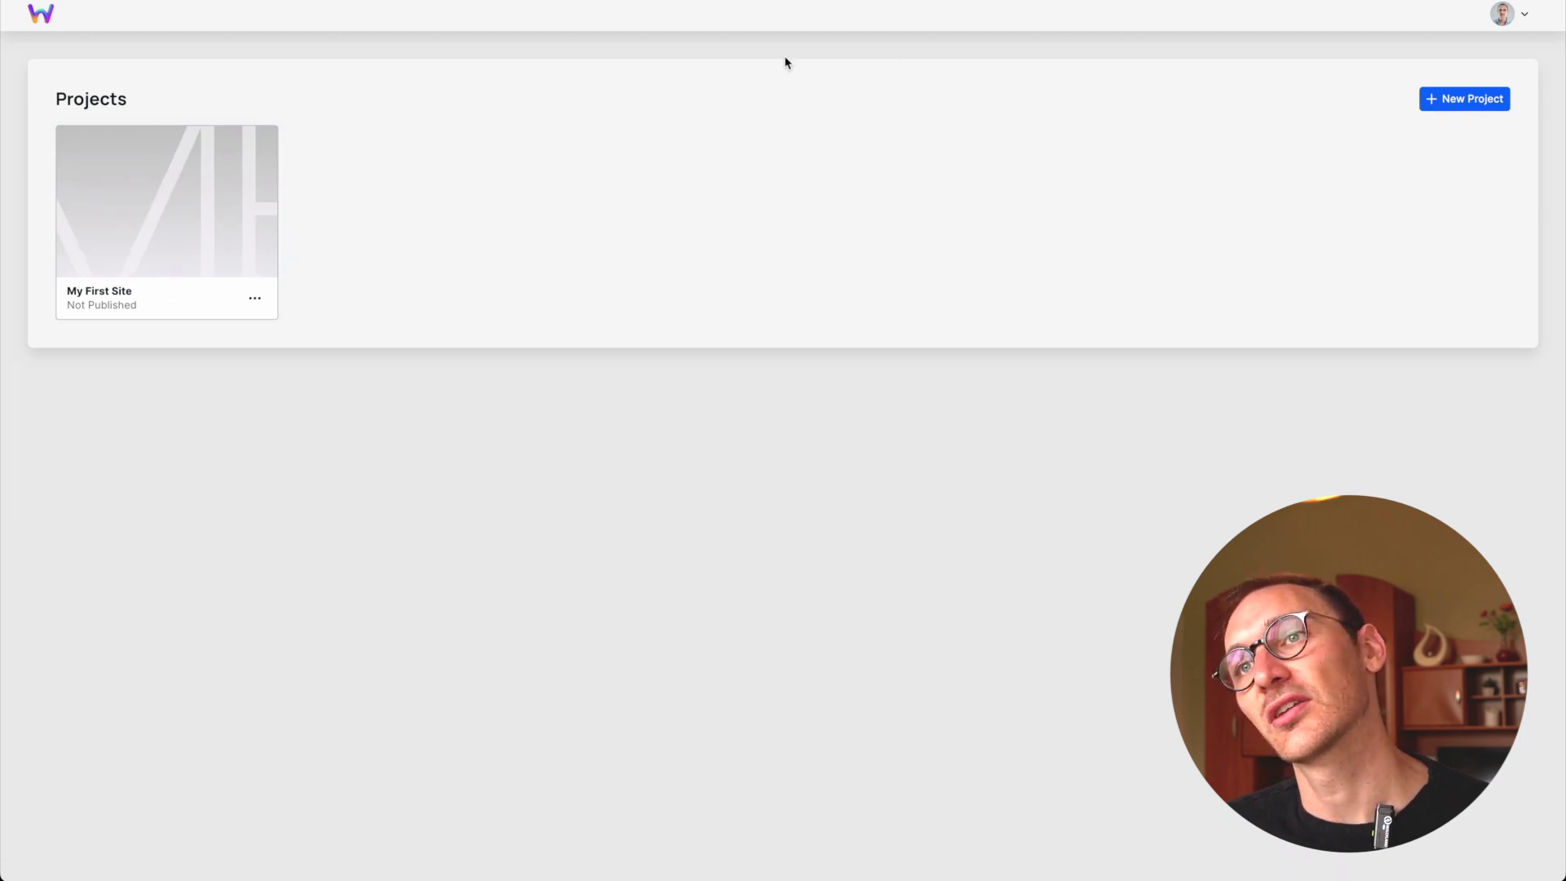
{"action": "left_click", "coordinate": [254, 299]}
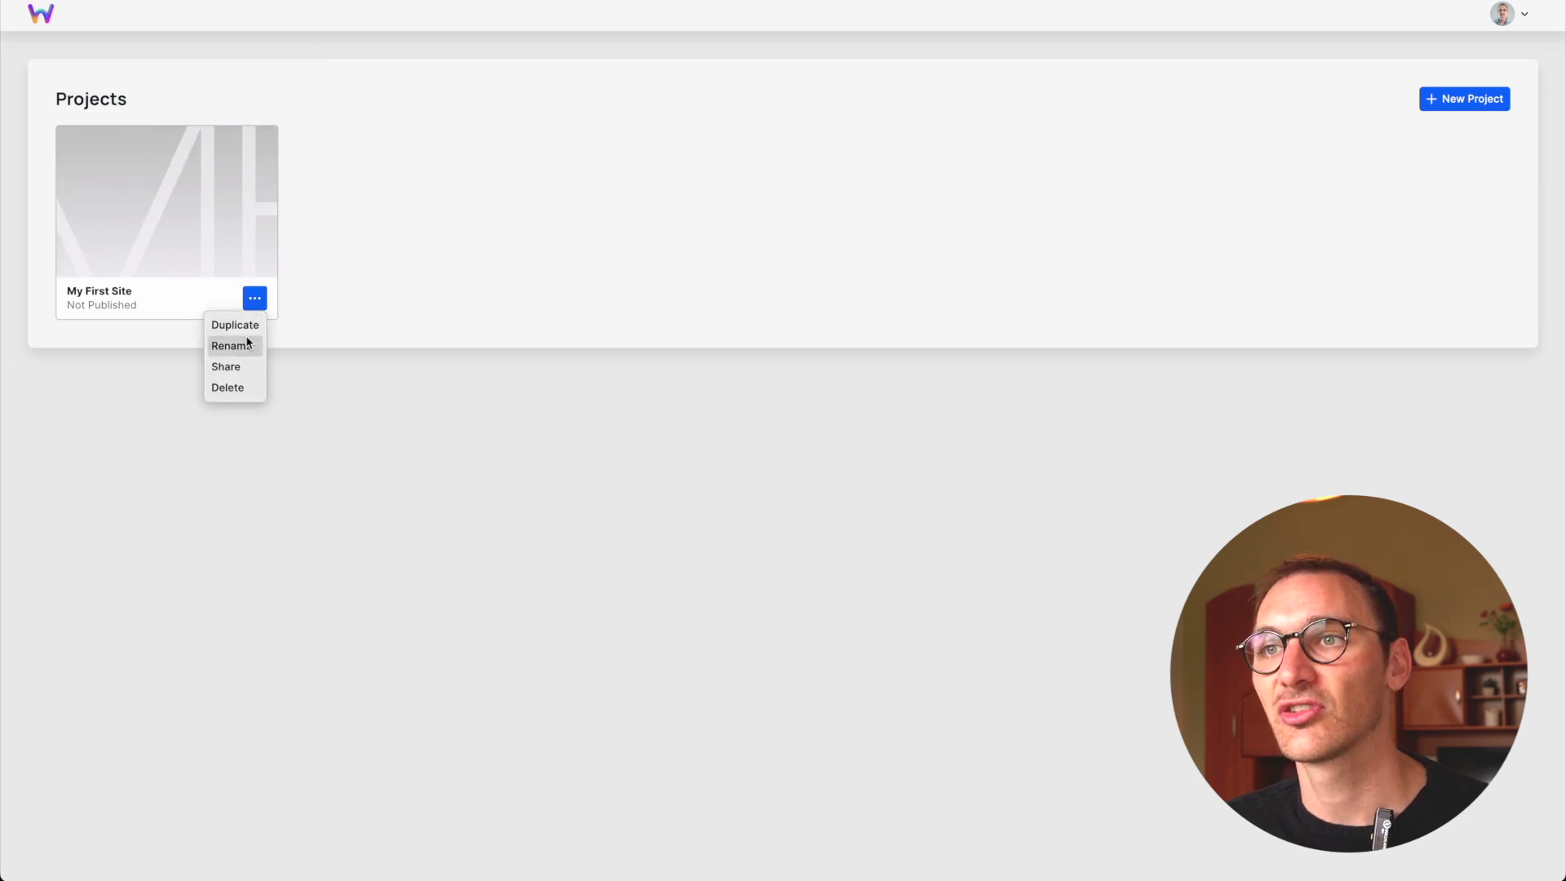
{"action": "left_click", "coordinate": [304, 211]}
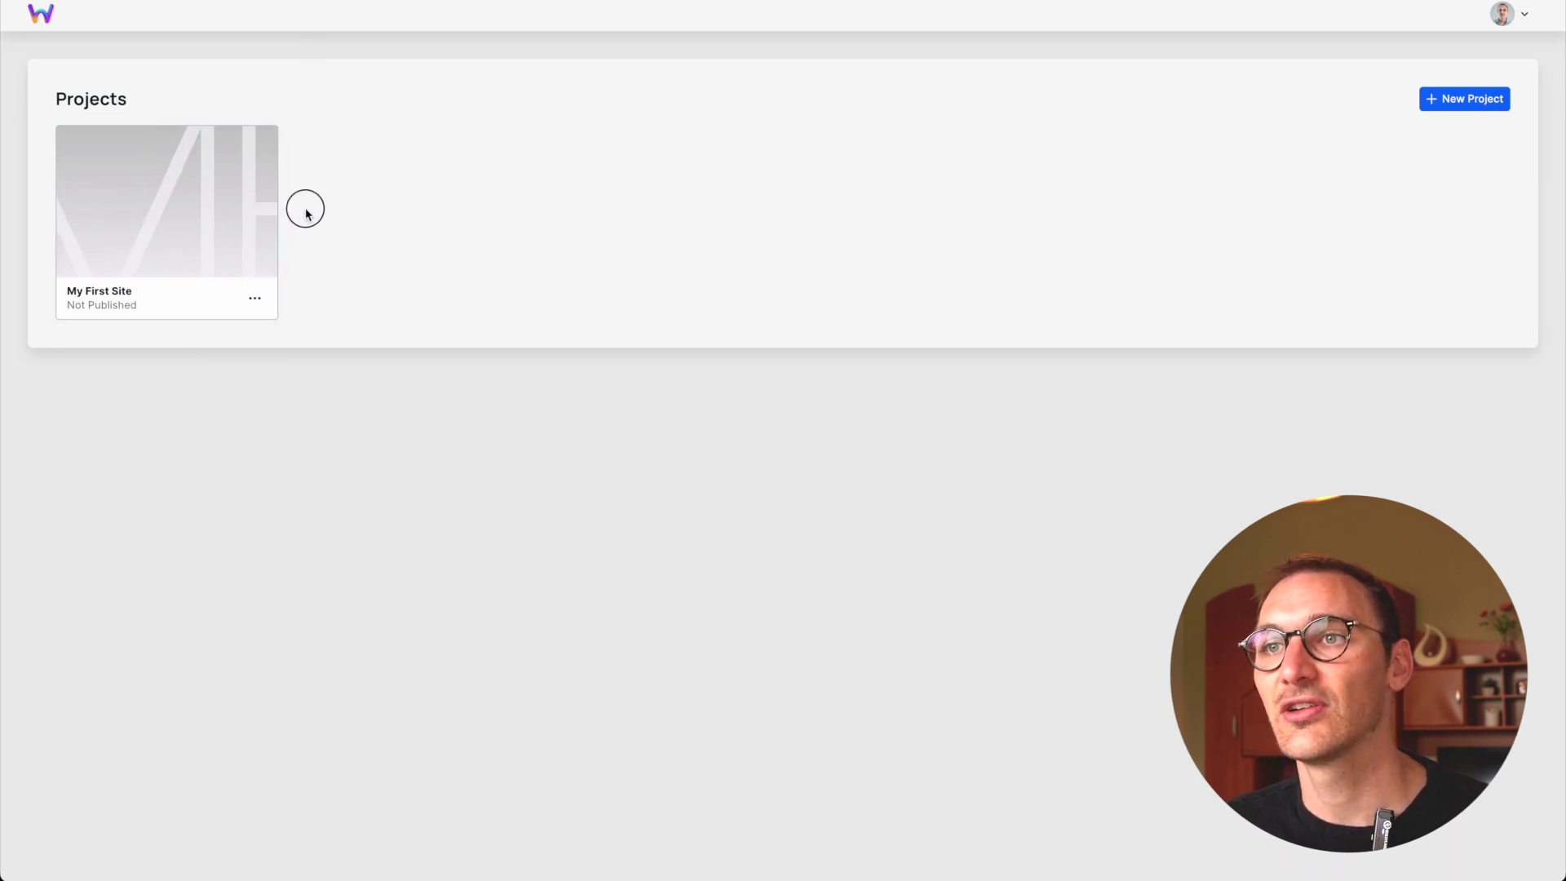
{"action": "left_click", "coordinate": [182, 227]}
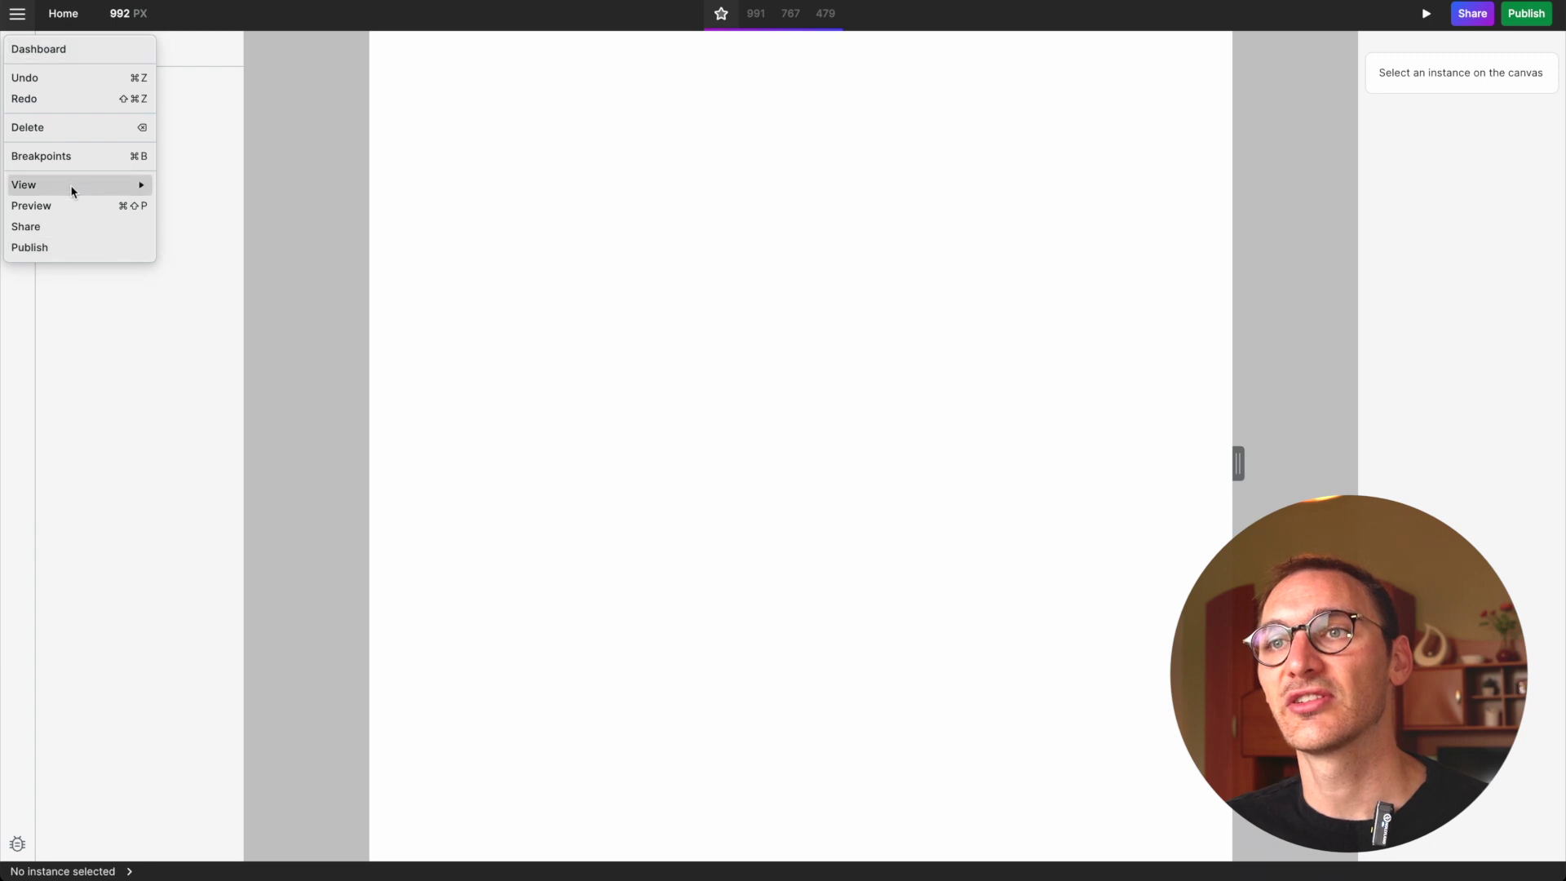
{"action": "left_click", "coordinate": [56, 242]}
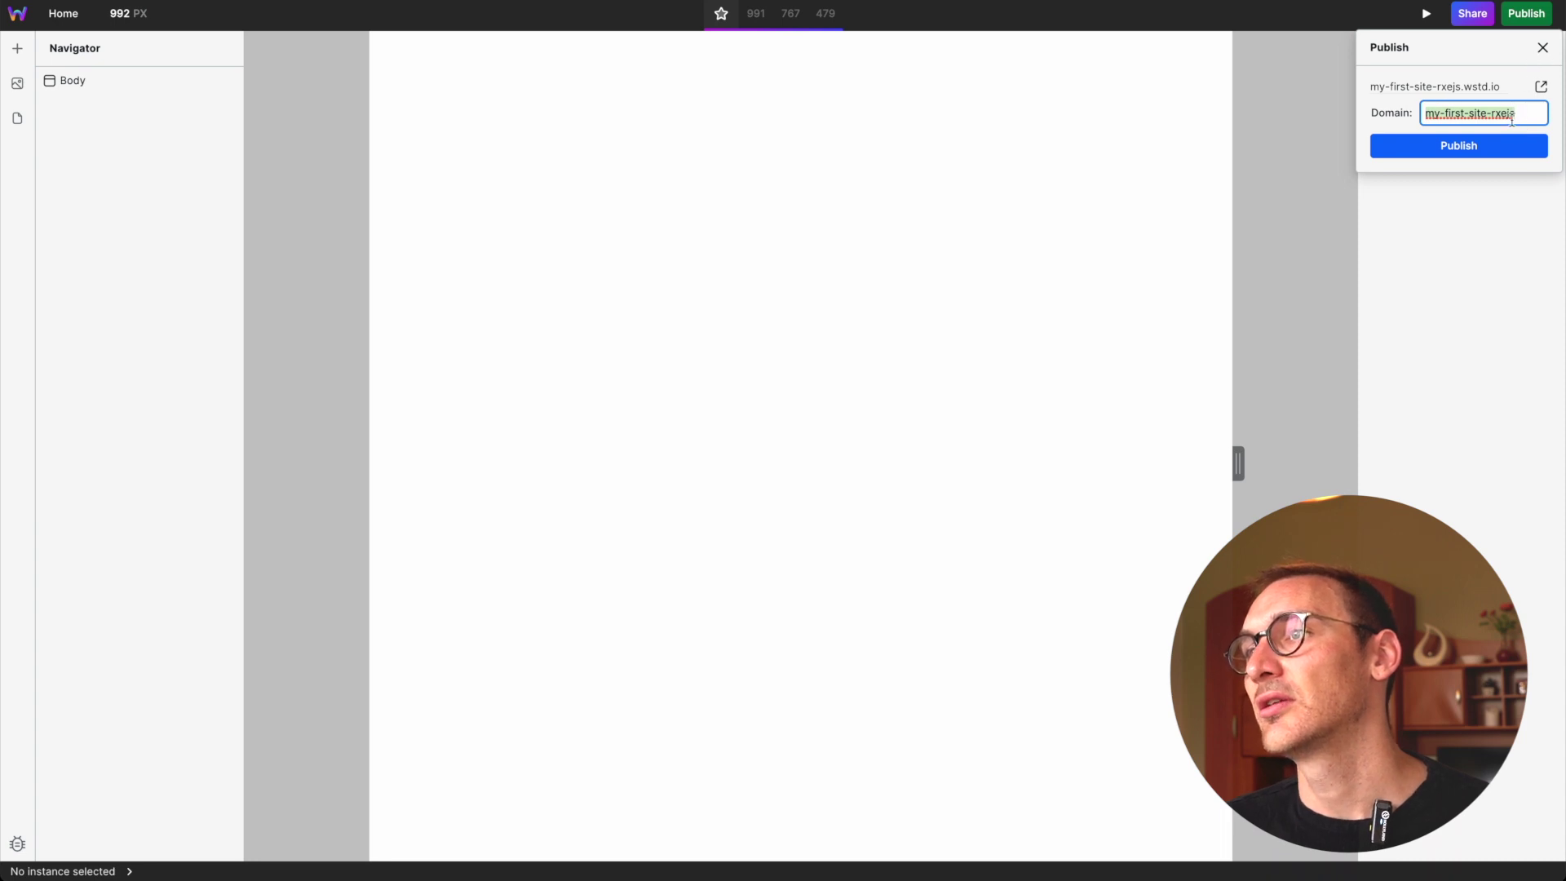
Close Publish, convert Body's Local style to a token, then delete the Local (Copy) token.
{"action": "left_click", "coordinate": [1543, 49]}
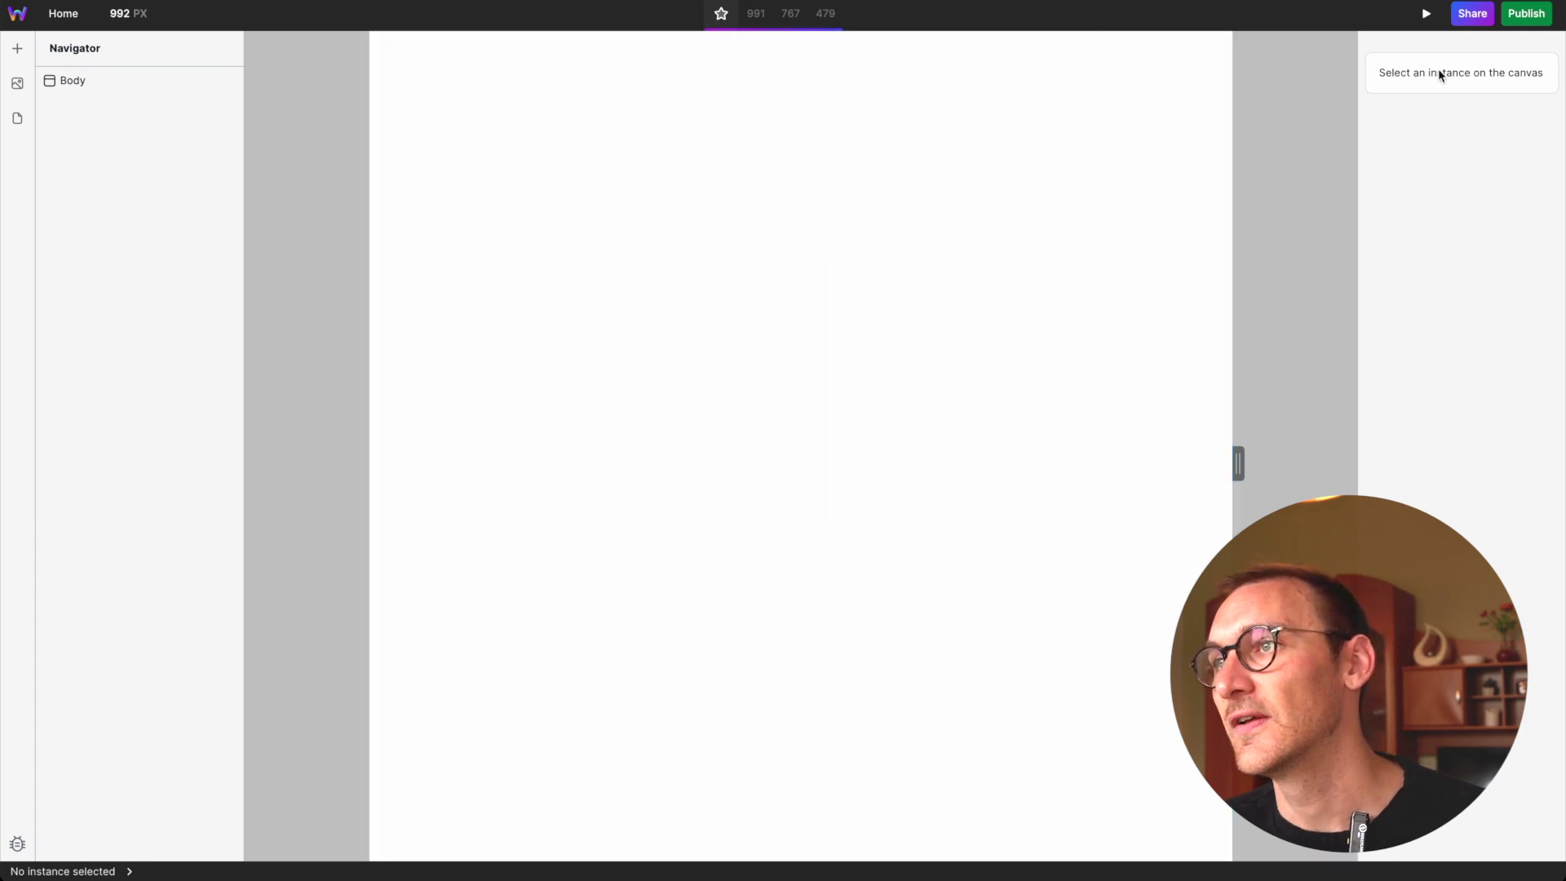
{"action": "left_click", "coordinate": [391, 193]}
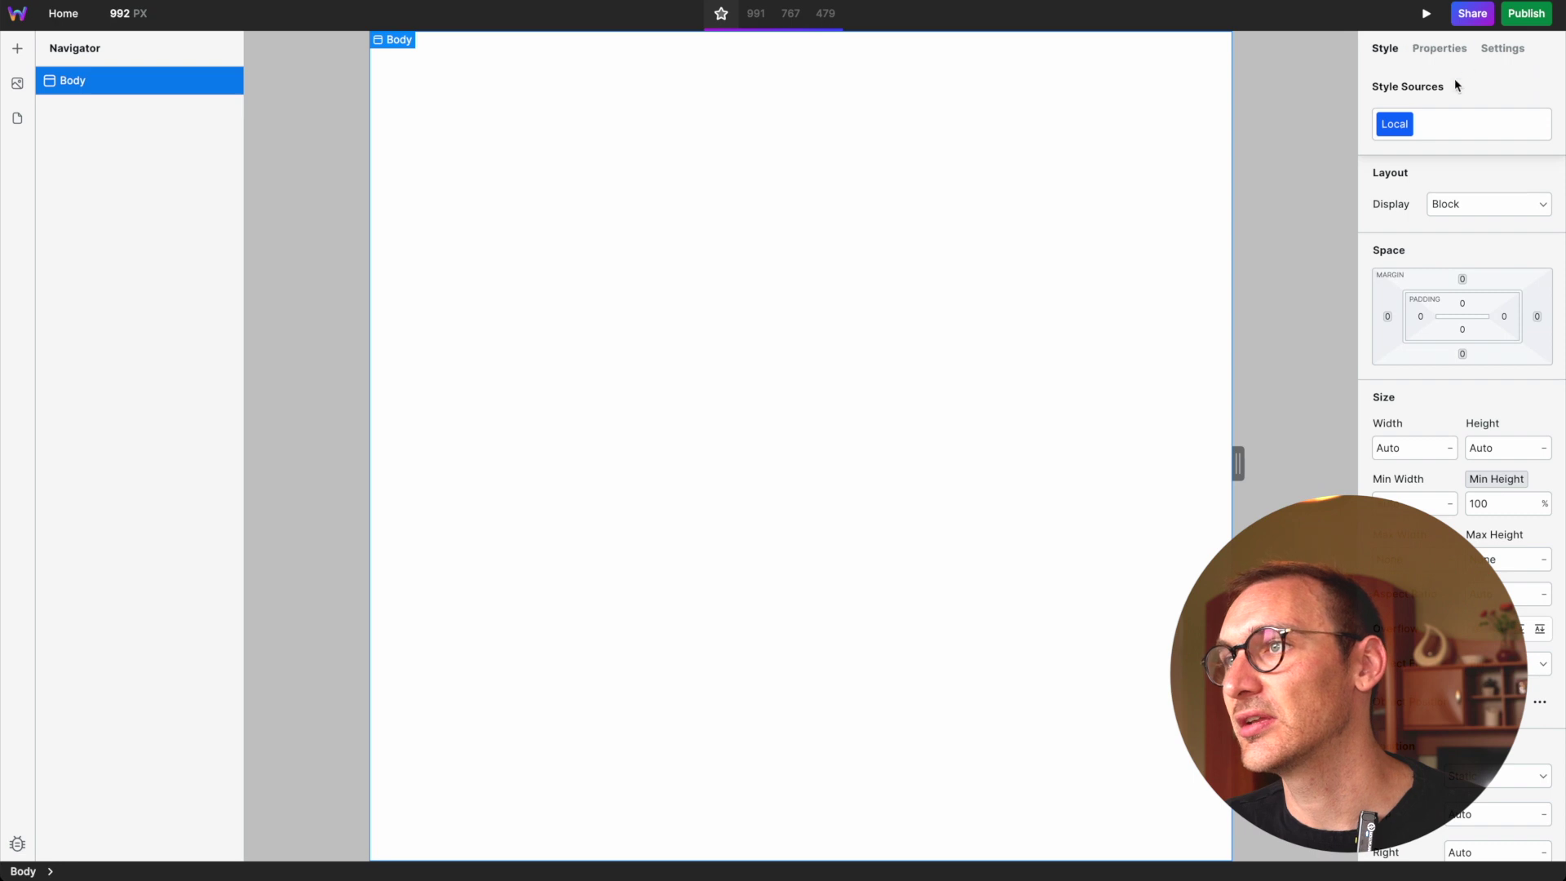
{"action": "left_click", "coordinate": [1407, 126]}
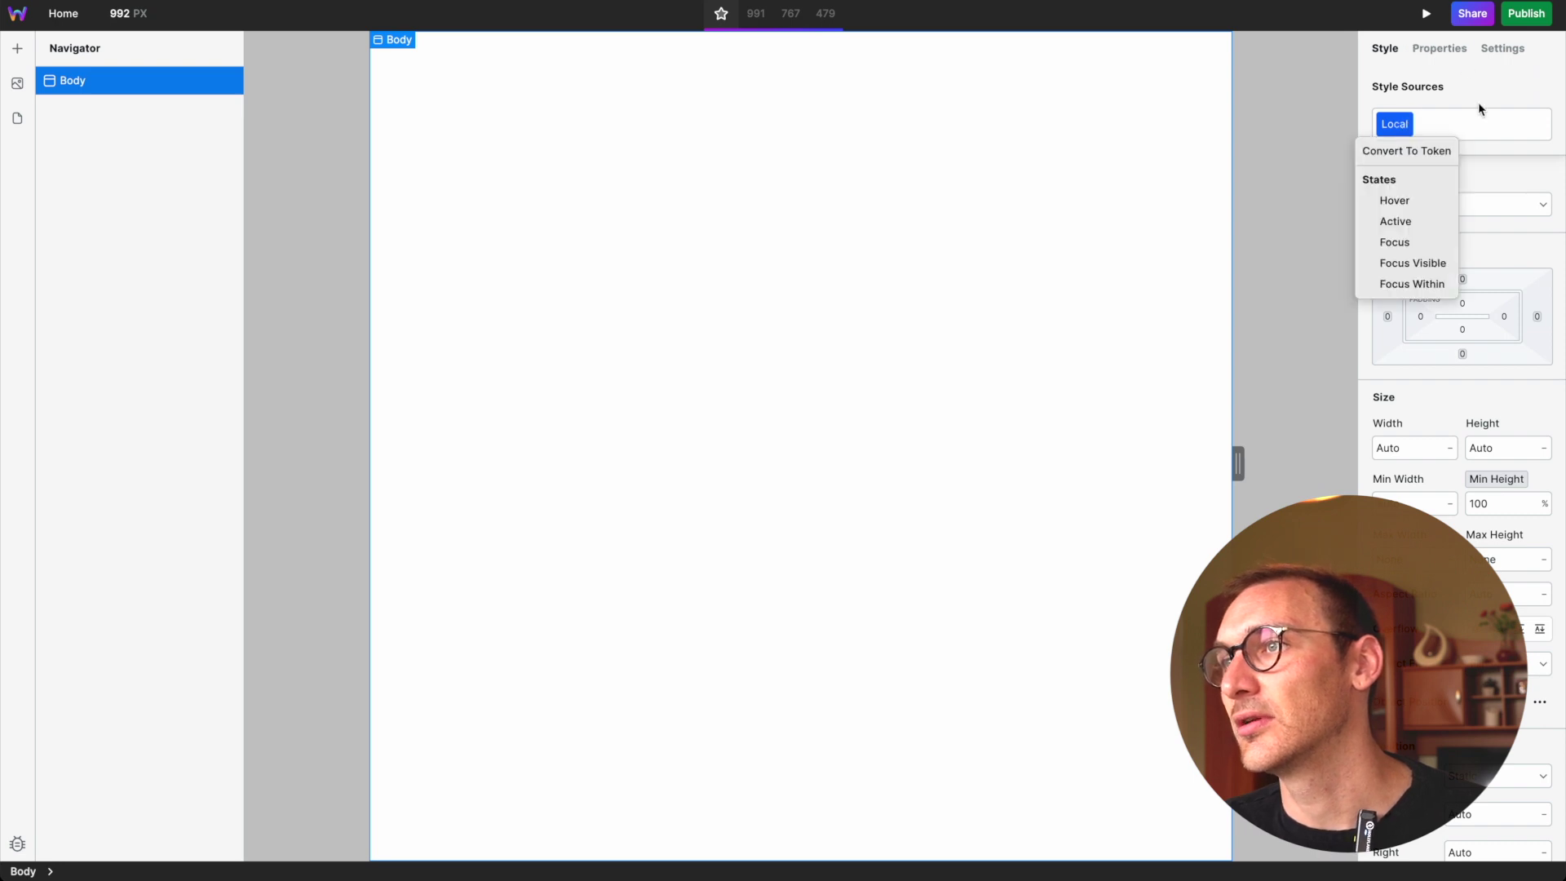
{"action": "left_click", "coordinate": [1426, 152]}
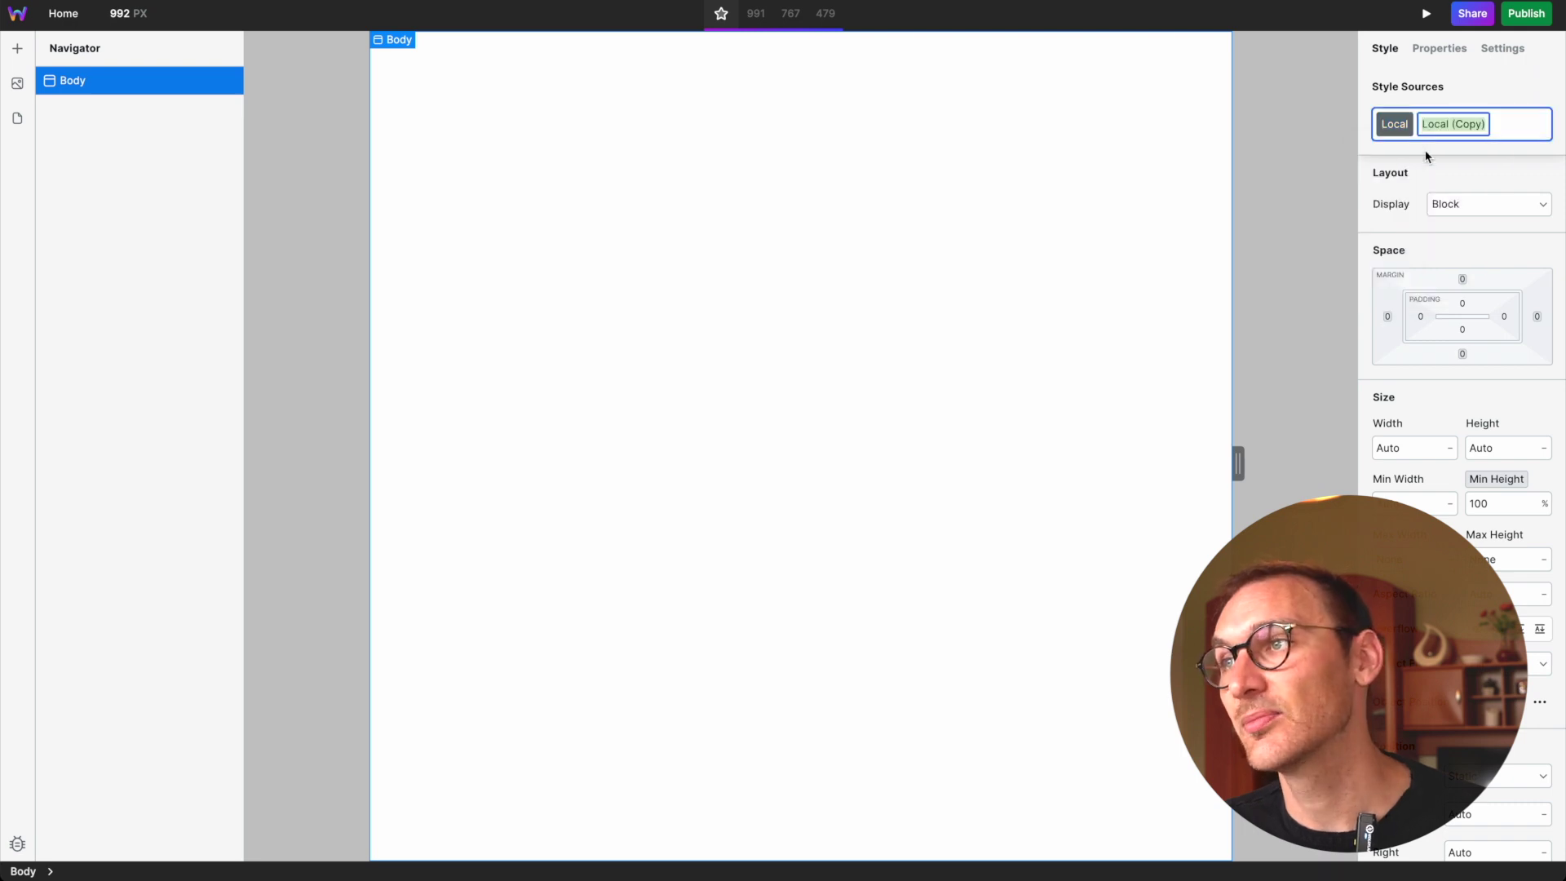
{"action": "left_click", "coordinate": [1507, 128]}
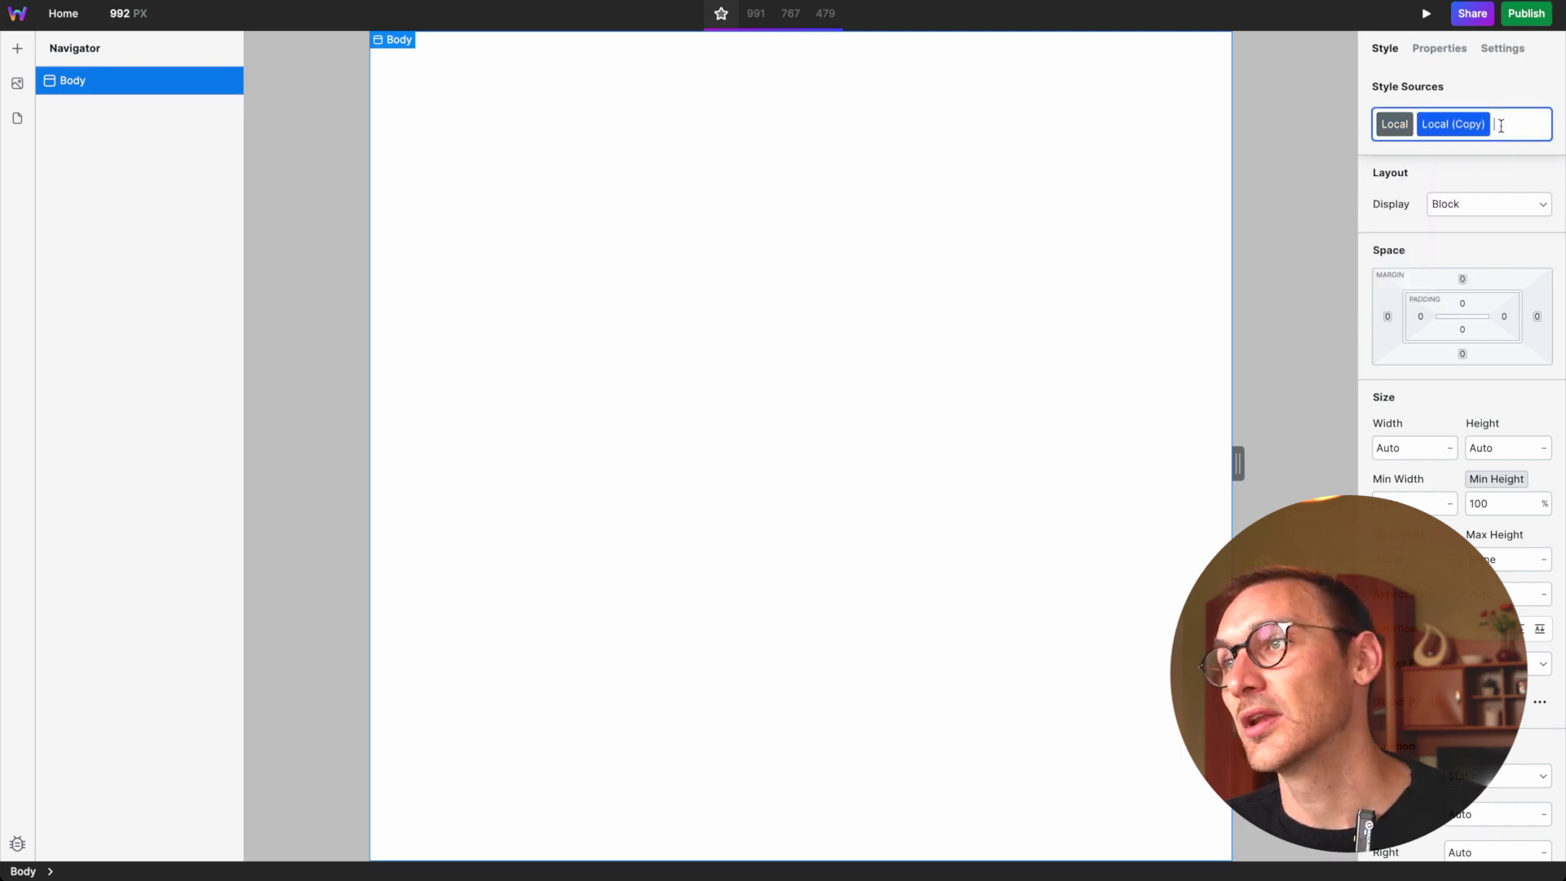
{"action": "key", "text": "BackSpace"}
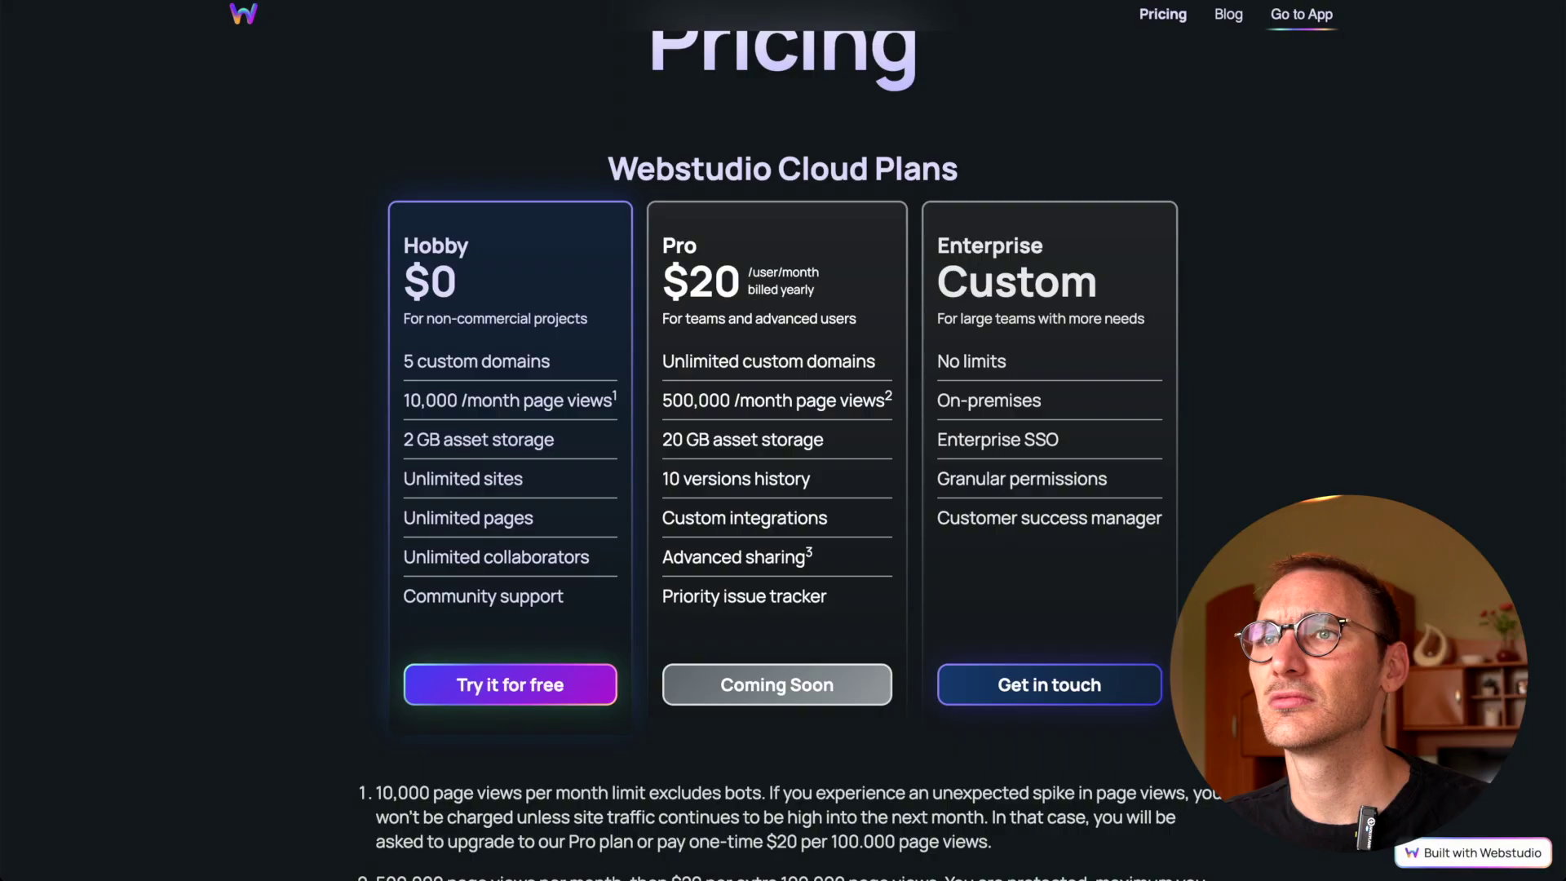
Scroll the Webstudio site and return to the homepage via the W logo.
{"action": "scroll", "coordinate": [1239, 143], "scroll_direction": "down", "scroll_amount": 5}
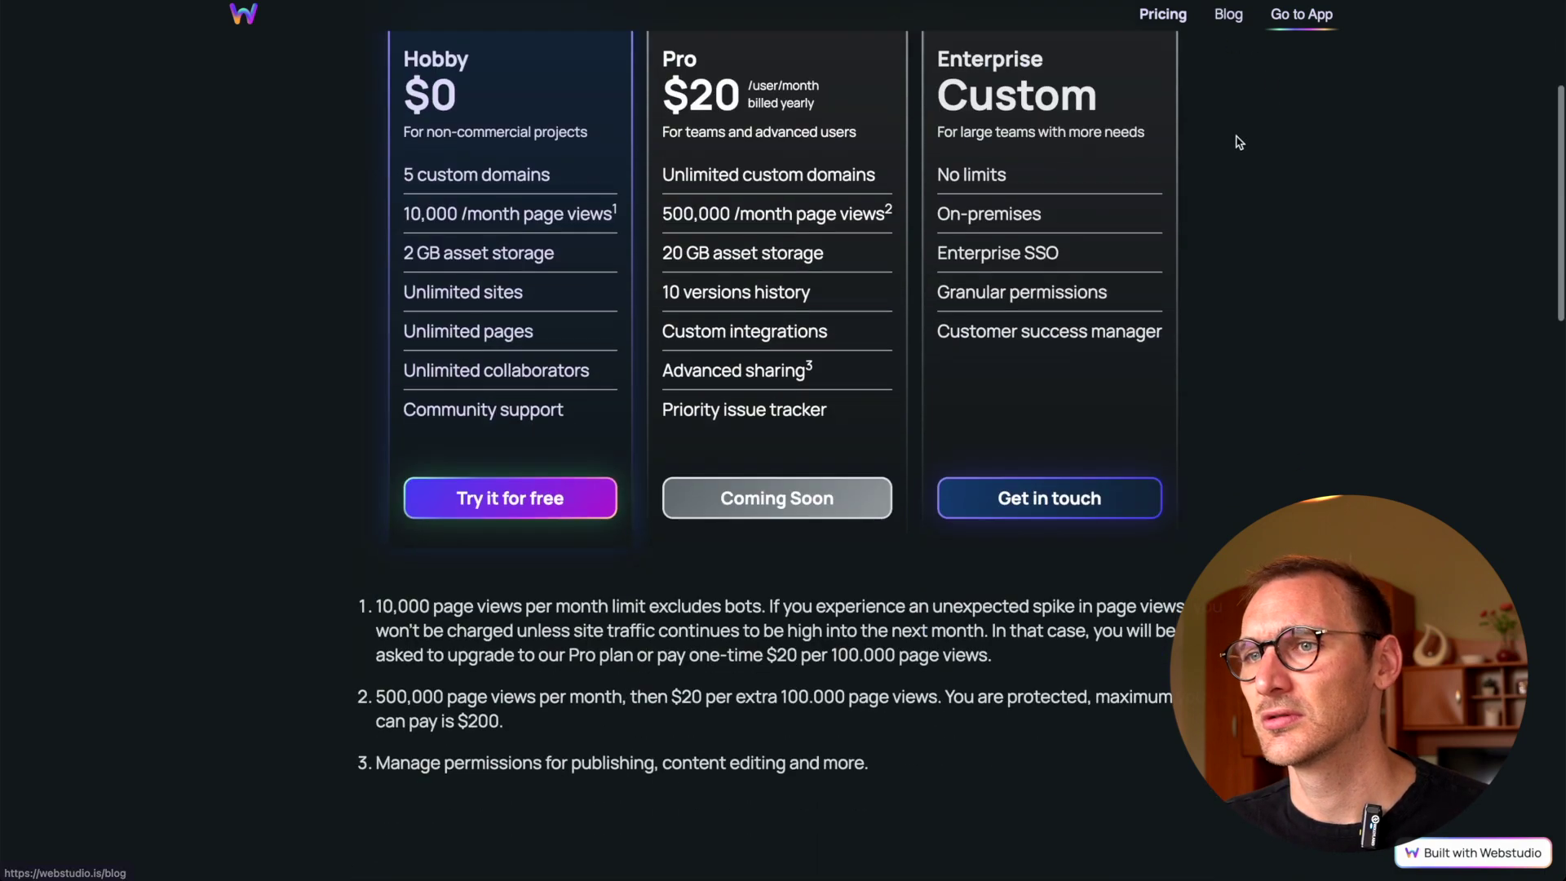
{"action": "scroll", "coordinate": [1239, 143], "scroll_direction": "down", "scroll_amount": 3}
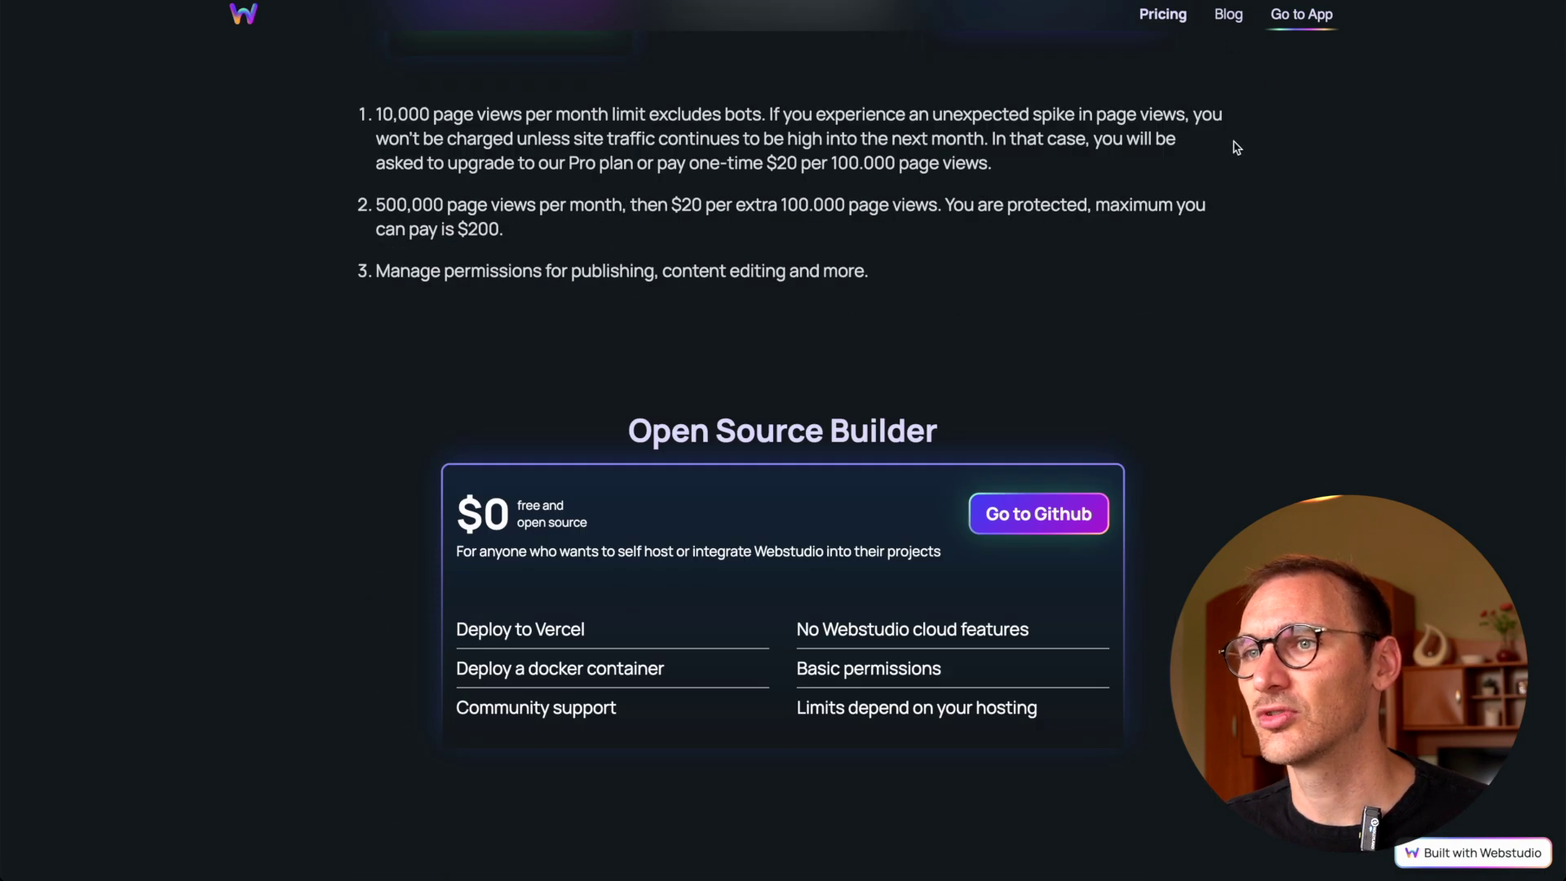
{"action": "scroll", "coordinate": [689, 520], "scroll_direction": "up", "scroll_amount": 8}
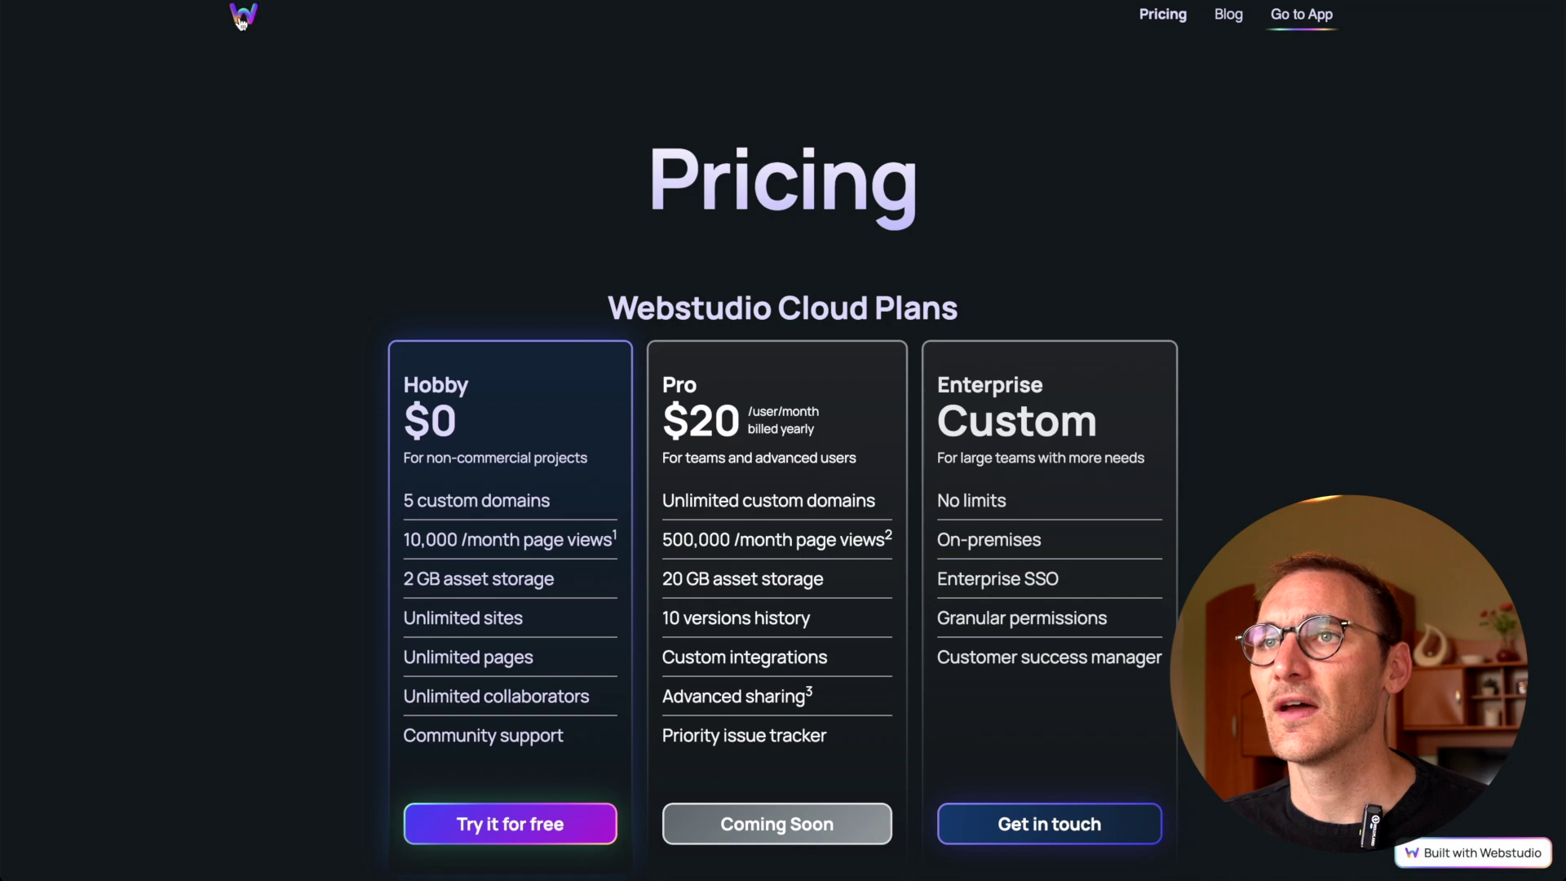
{"action": "left_click", "coordinate": [241, 22]}
{"action": "scroll", "coordinate": [465, 395], "scroll_direction": "down", "scroll_amount": 15}
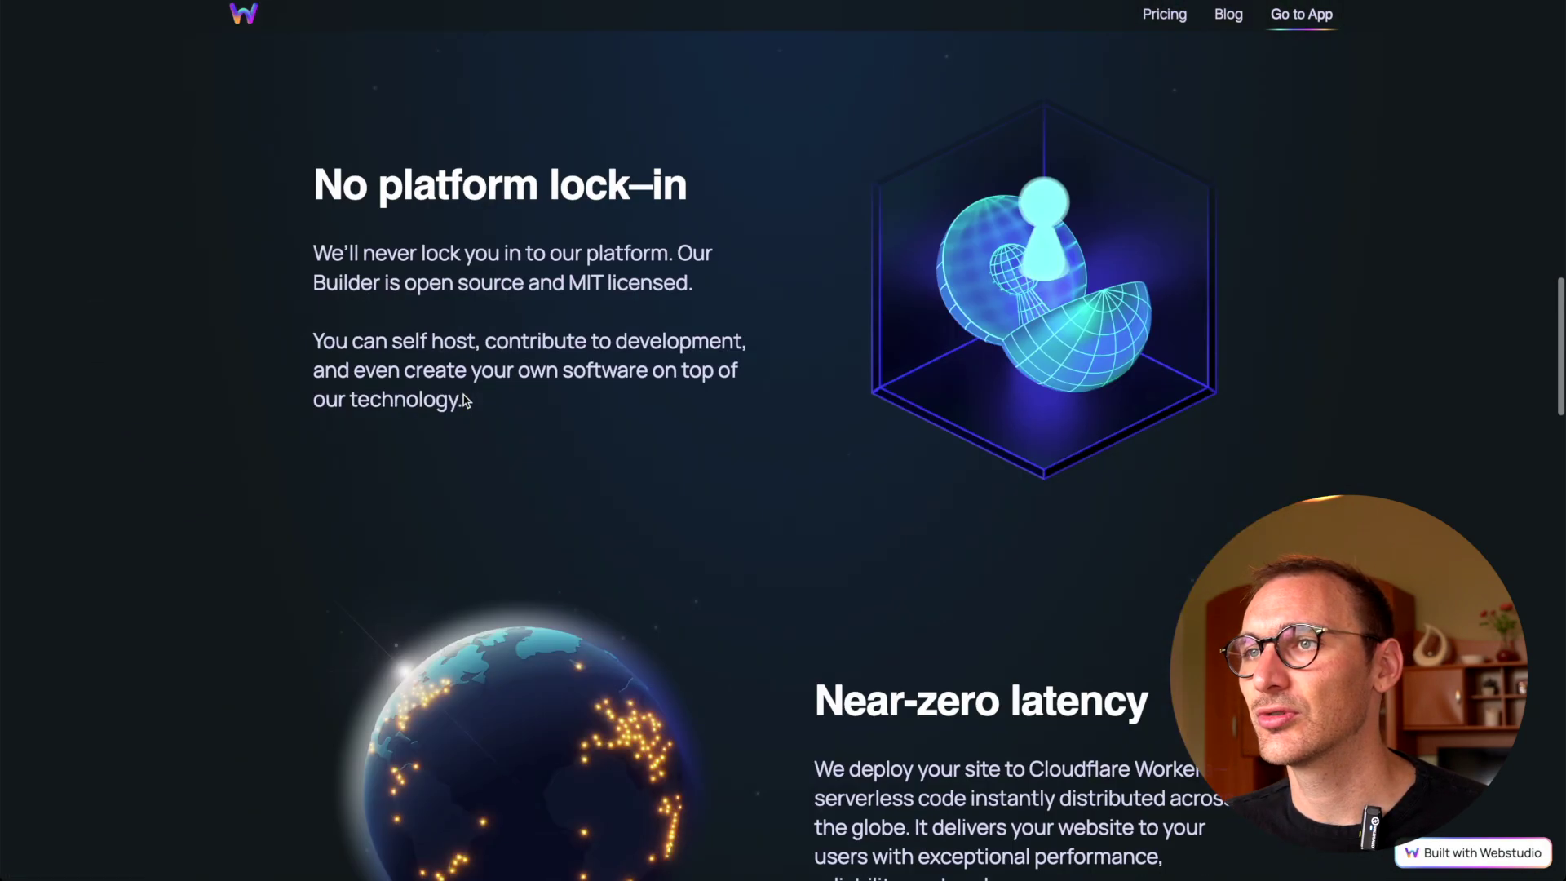
{"action": "scroll", "coordinate": [465, 399], "scroll_direction": "down", "scroll_amount": 10}
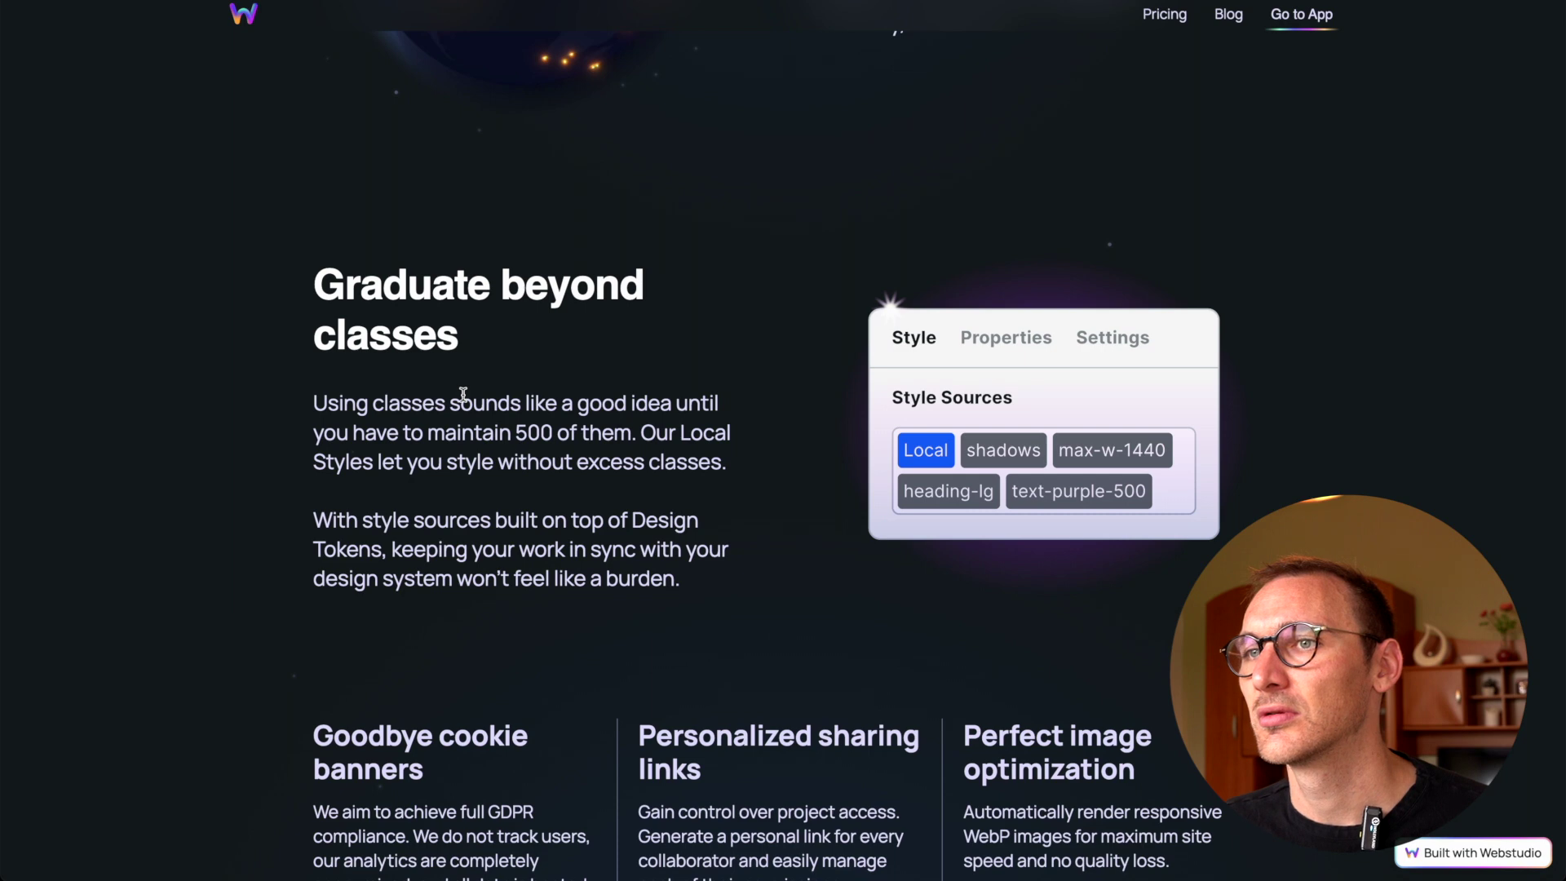
Highlight parts of the style sources and design tokens paragraphs, then return to the top.
{"action": "left_click_drag", "start_coordinate": [306, 528], "coordinate": [381, 550]}
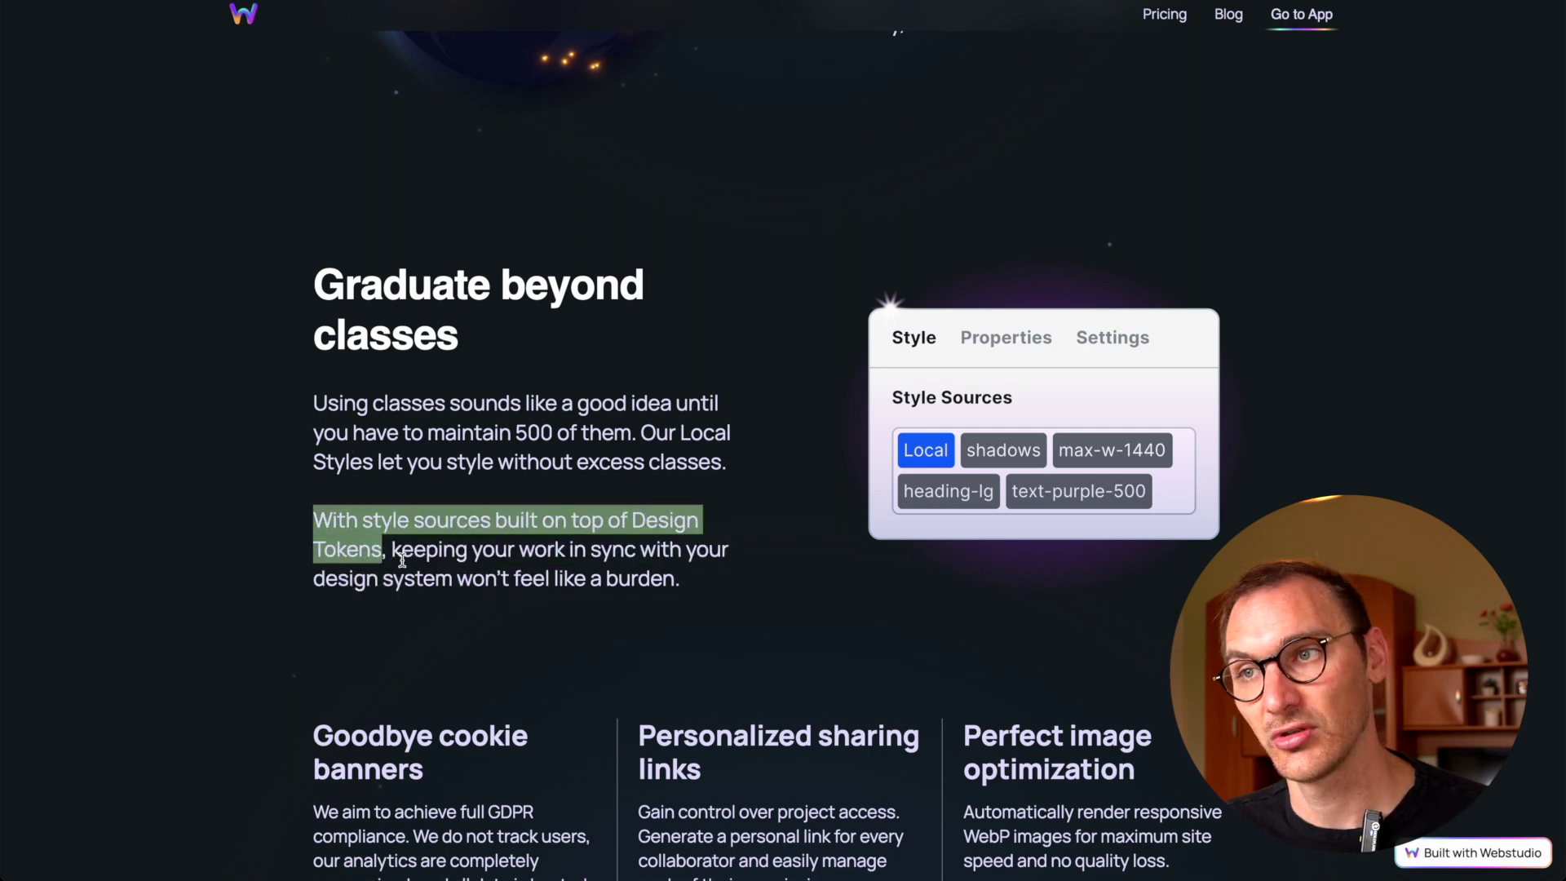
{"action": "left_click", "coordinate": [399, 549]}
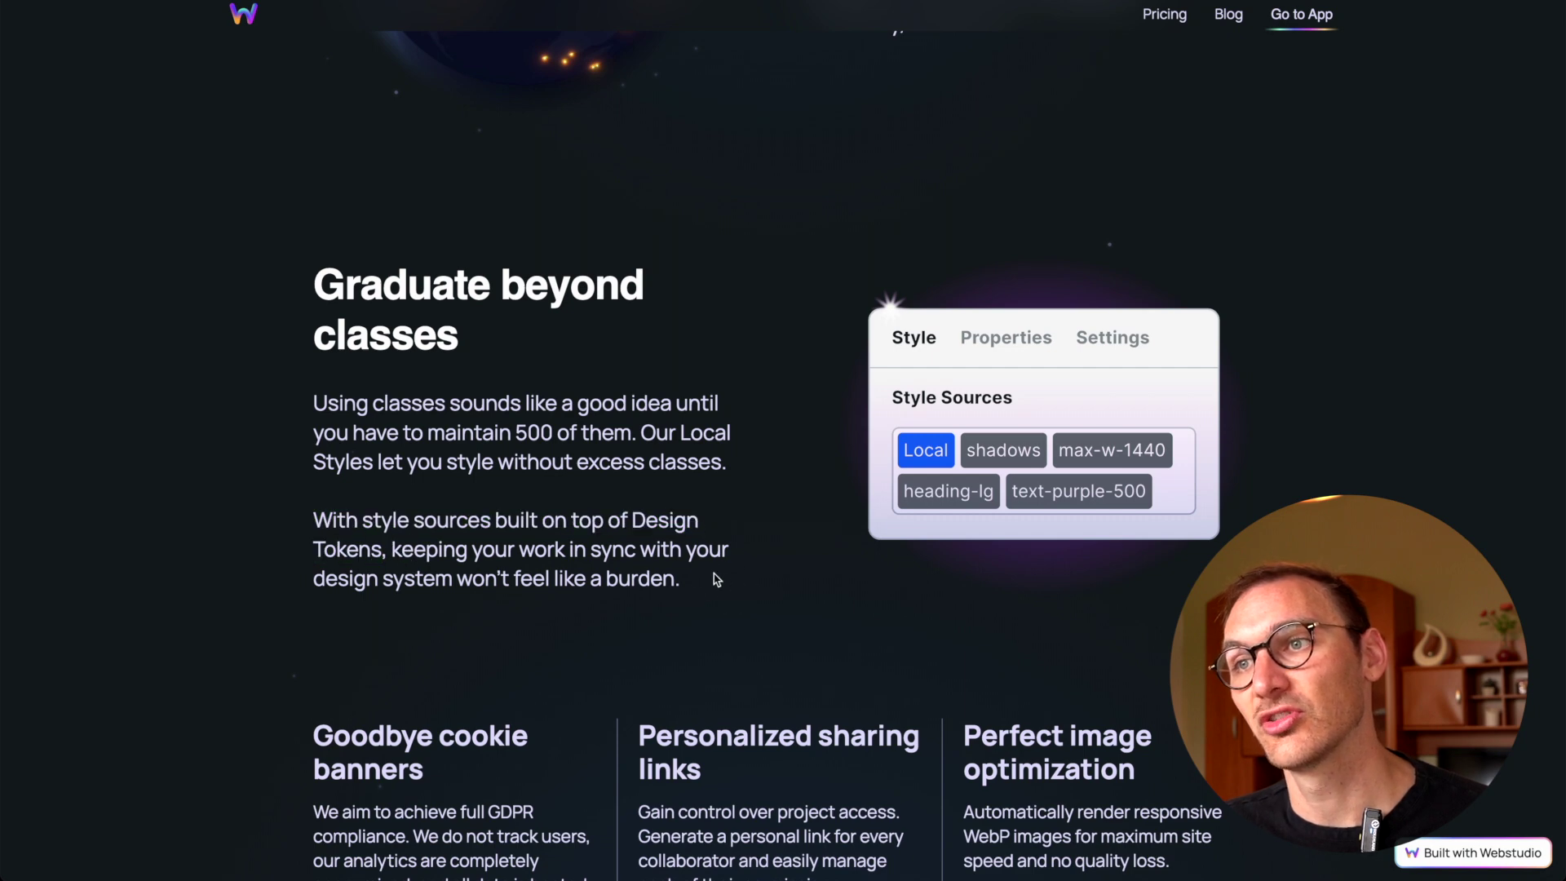
{"action": "left_click_drag", "start_coordinate": [716, 580], "coordinate": [426, 536]}
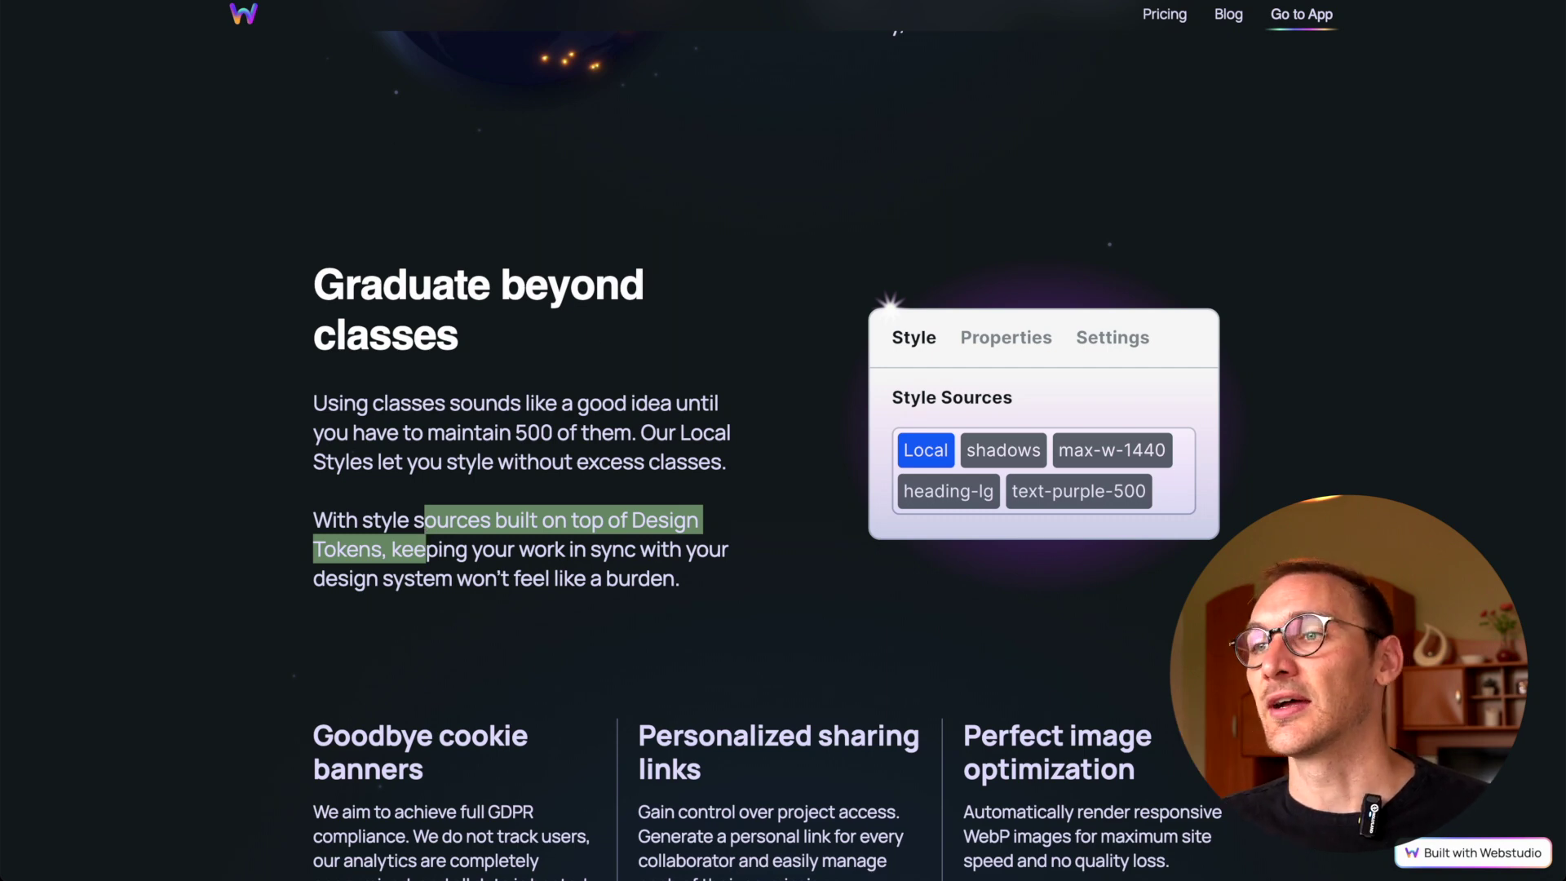
{"action": "left_click", "coordinate": [652, 717]}
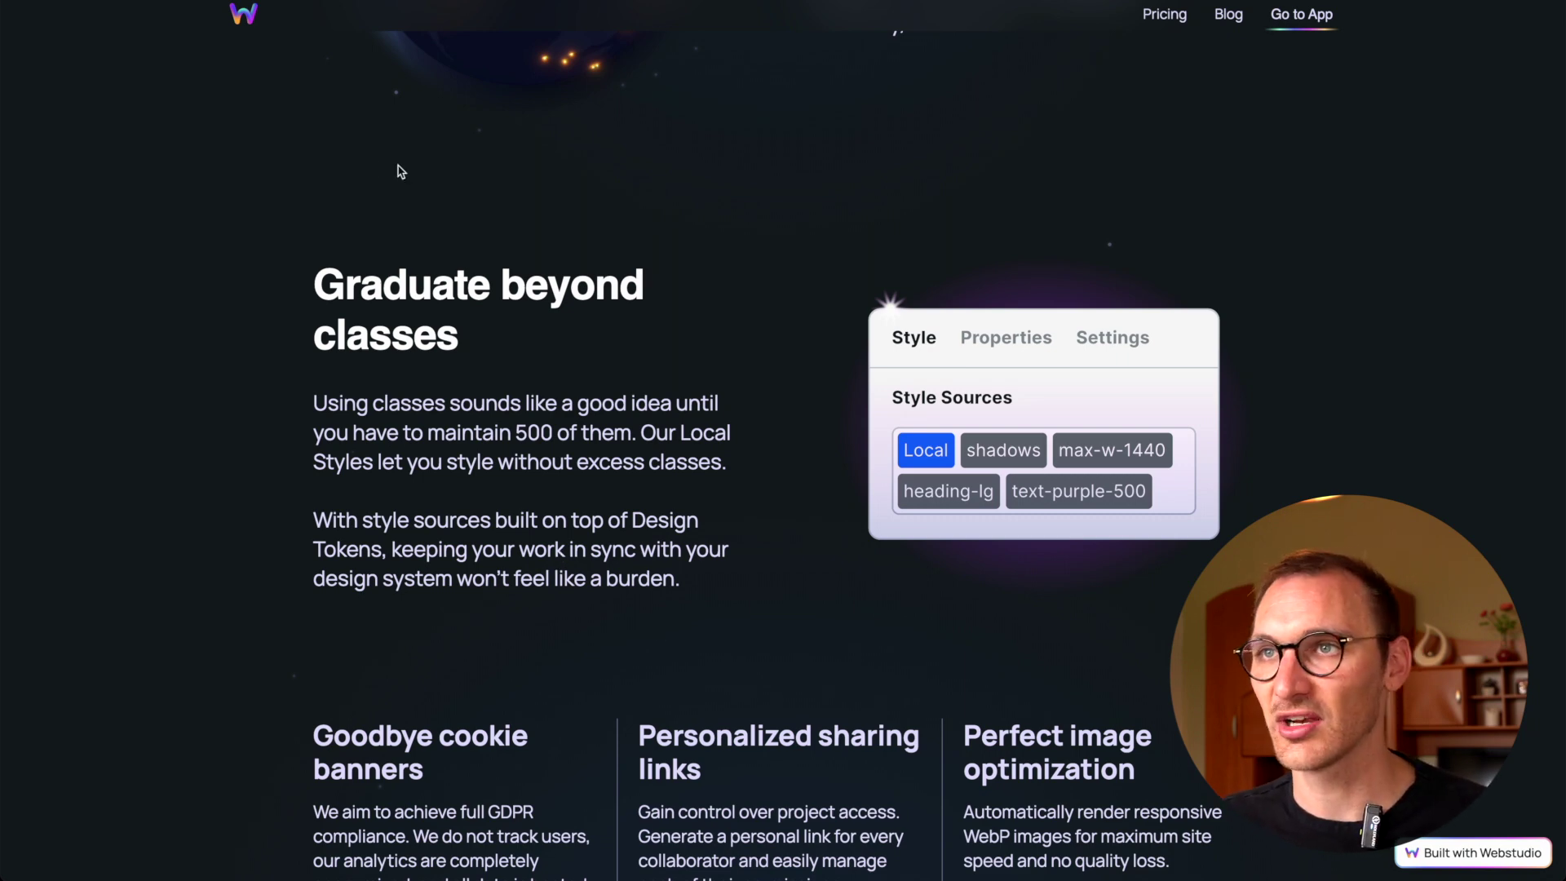
{"action": "left_click", "coordinate": [255, 26]}
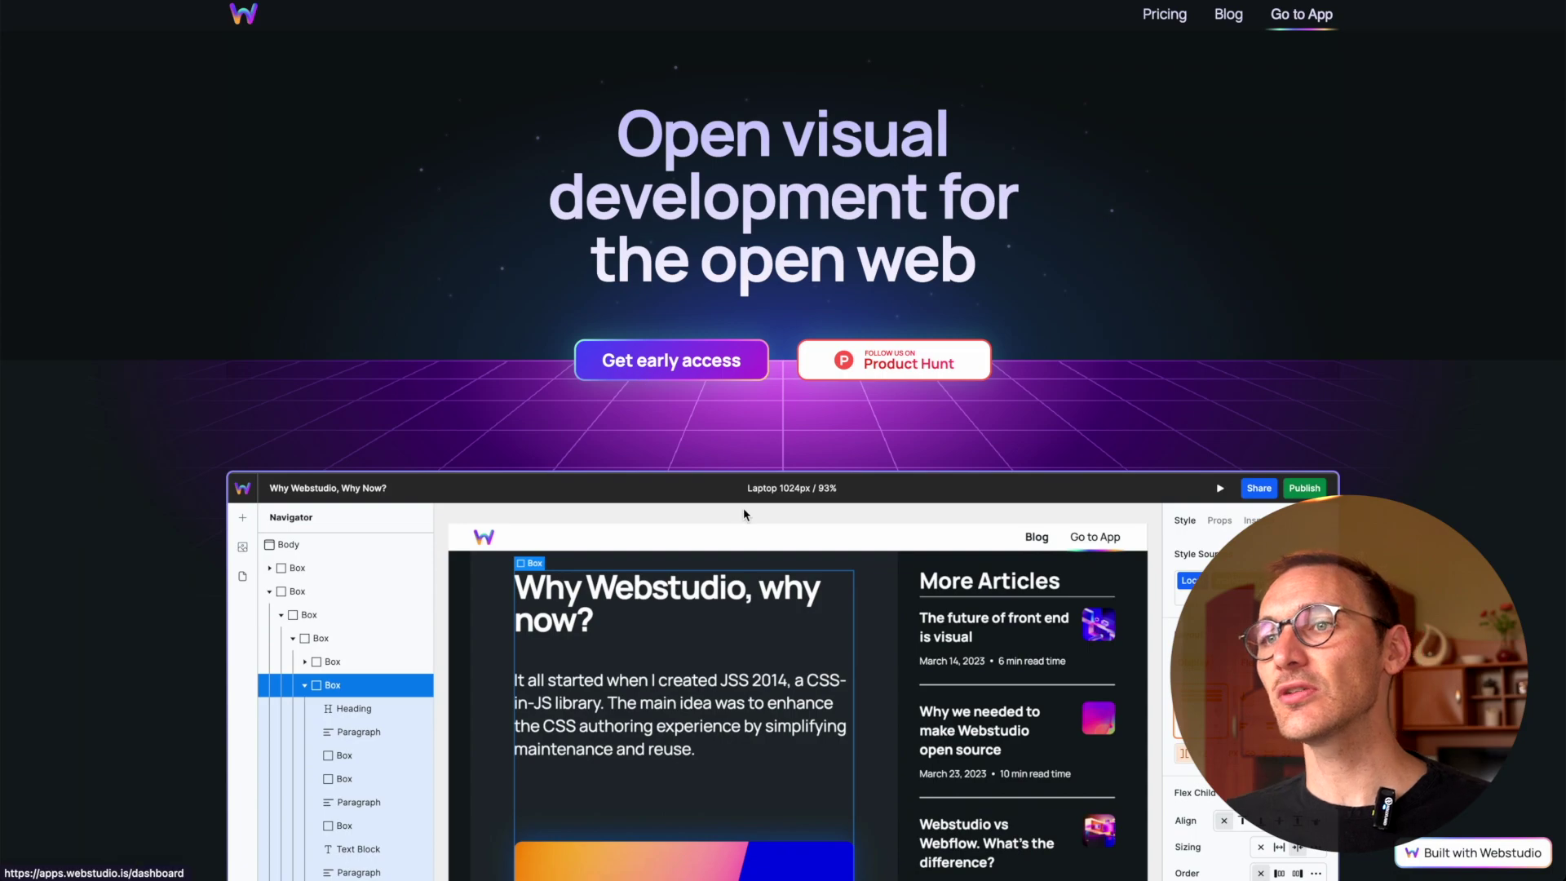
{"action": "scroll", "coordinate": [738, 508], "scroll_direction": "down", "scroll_amount": 10}
{"action": "scroll", "coordinate": [729, 508], "scroll_direction": "up", "scroll_amount": 10}
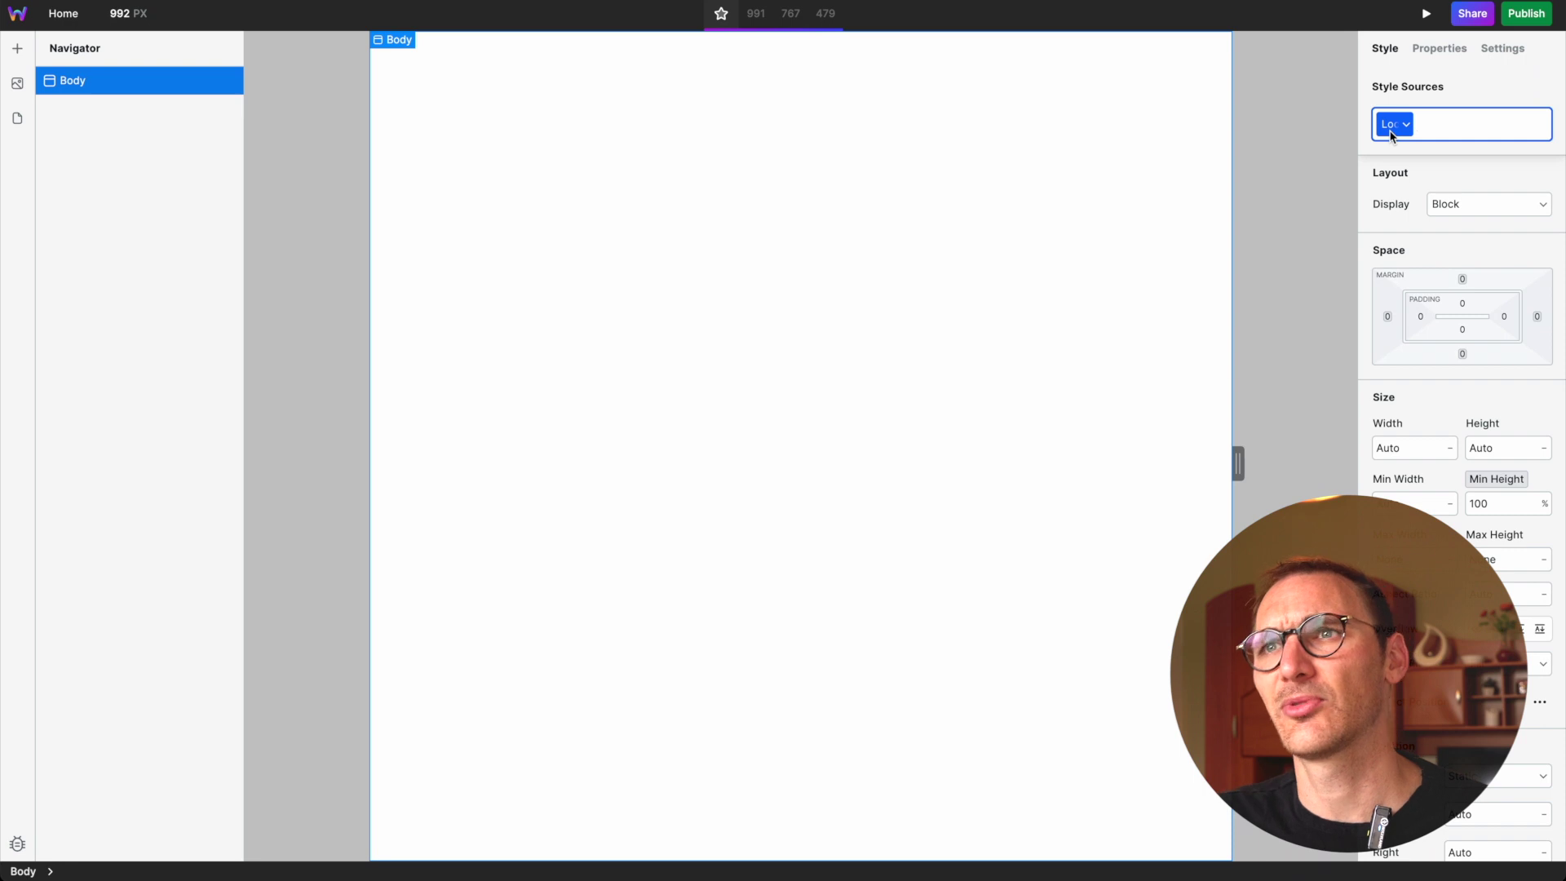
{"action": "left_click", "coordinate": [1371, 245]}
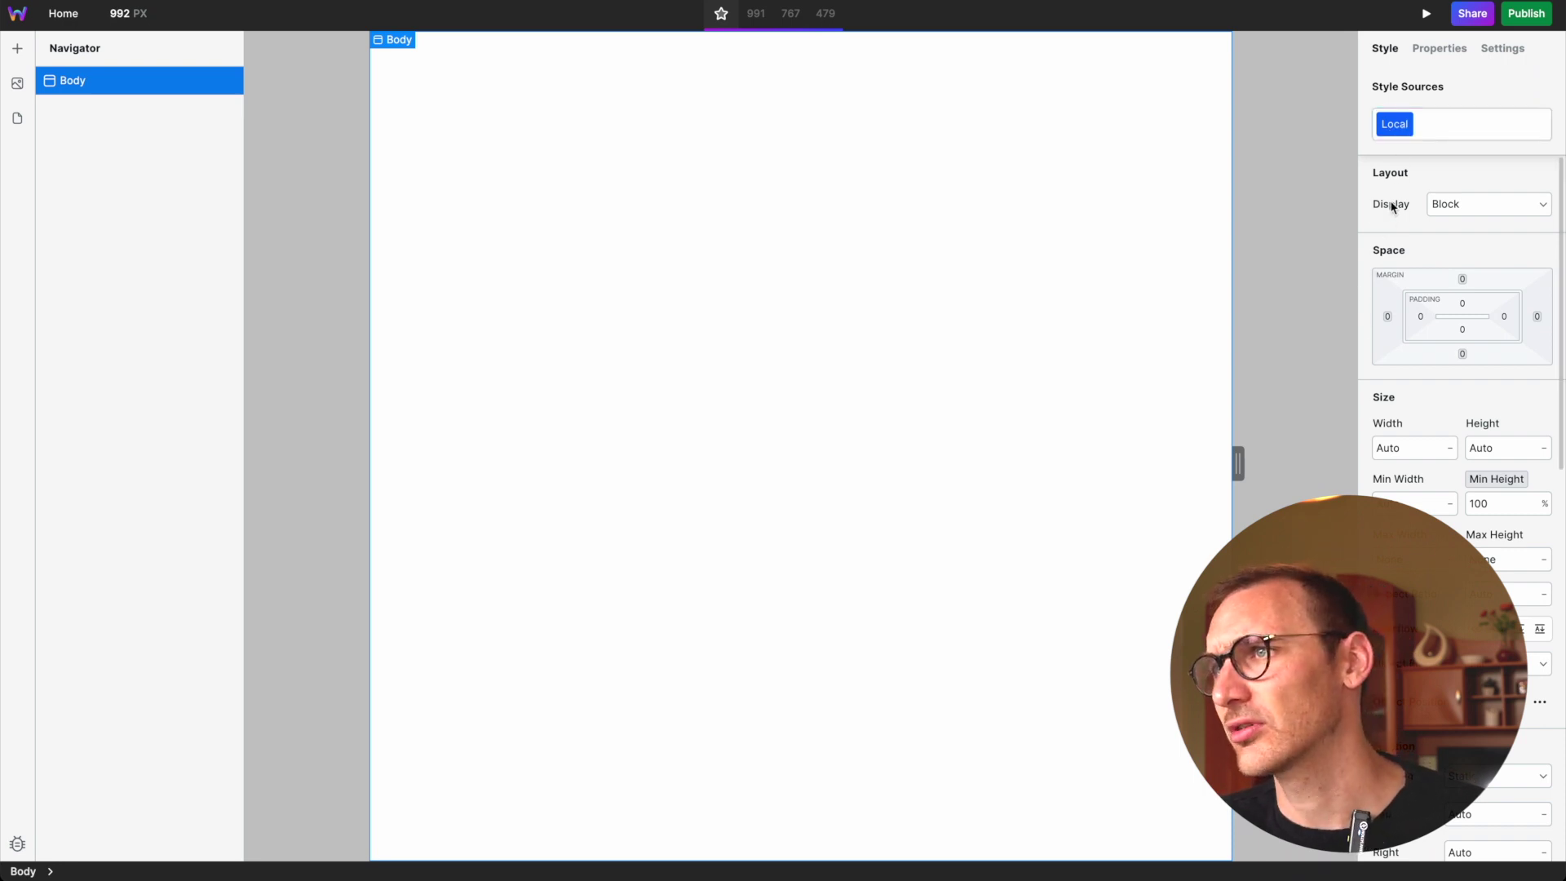
{"action": "scroll", "coordinate": [1444, 318], "scroll_direction": "down", "scroll_amount": 3}
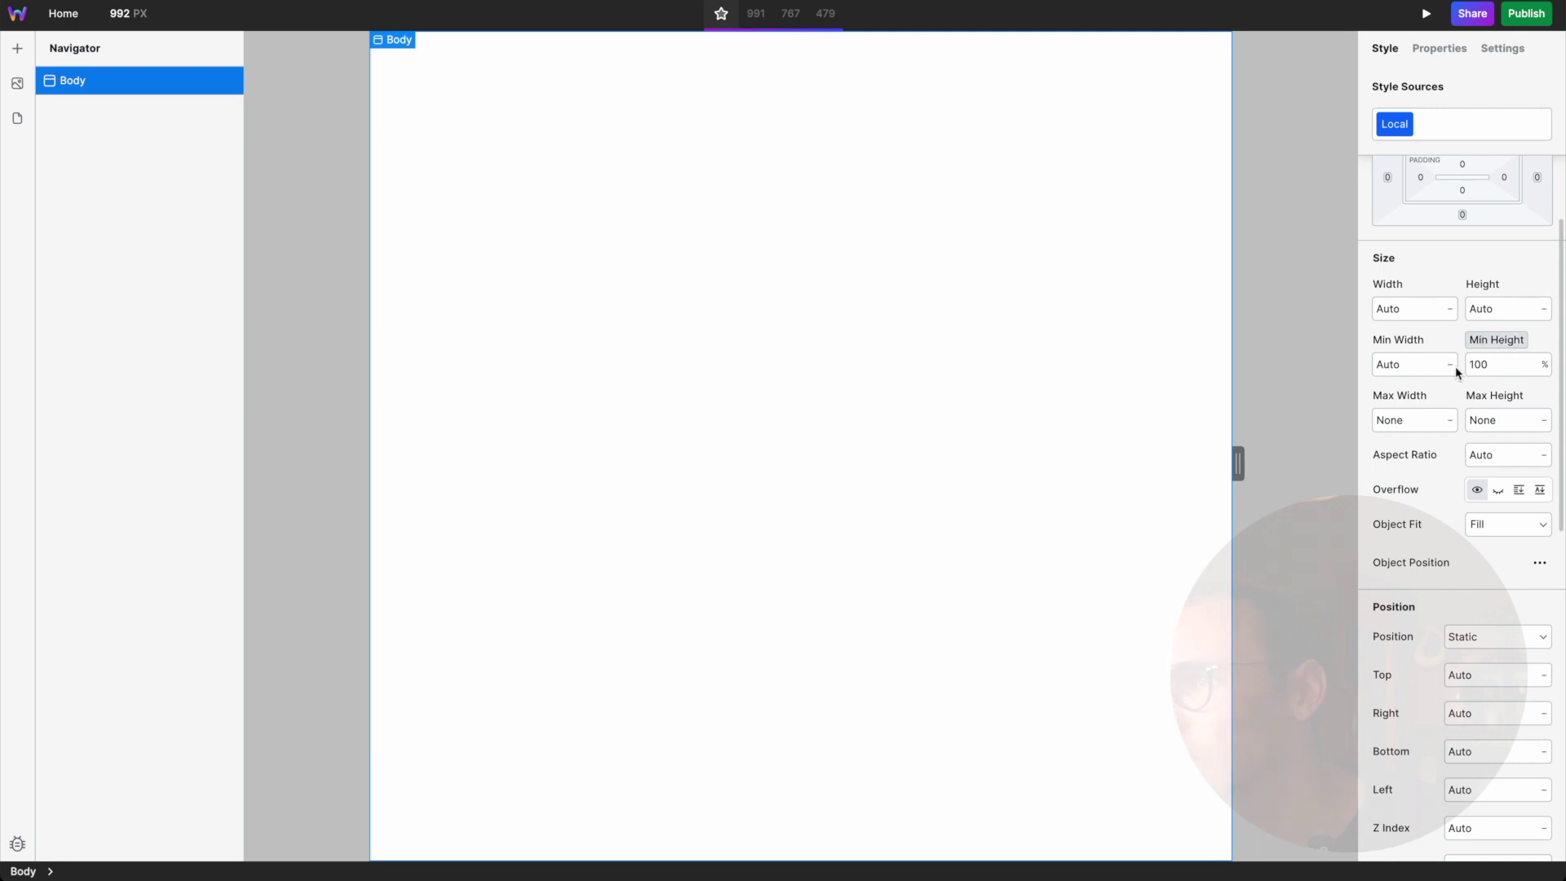
{"action": "left_click", "coordinate": [1525, 309]}
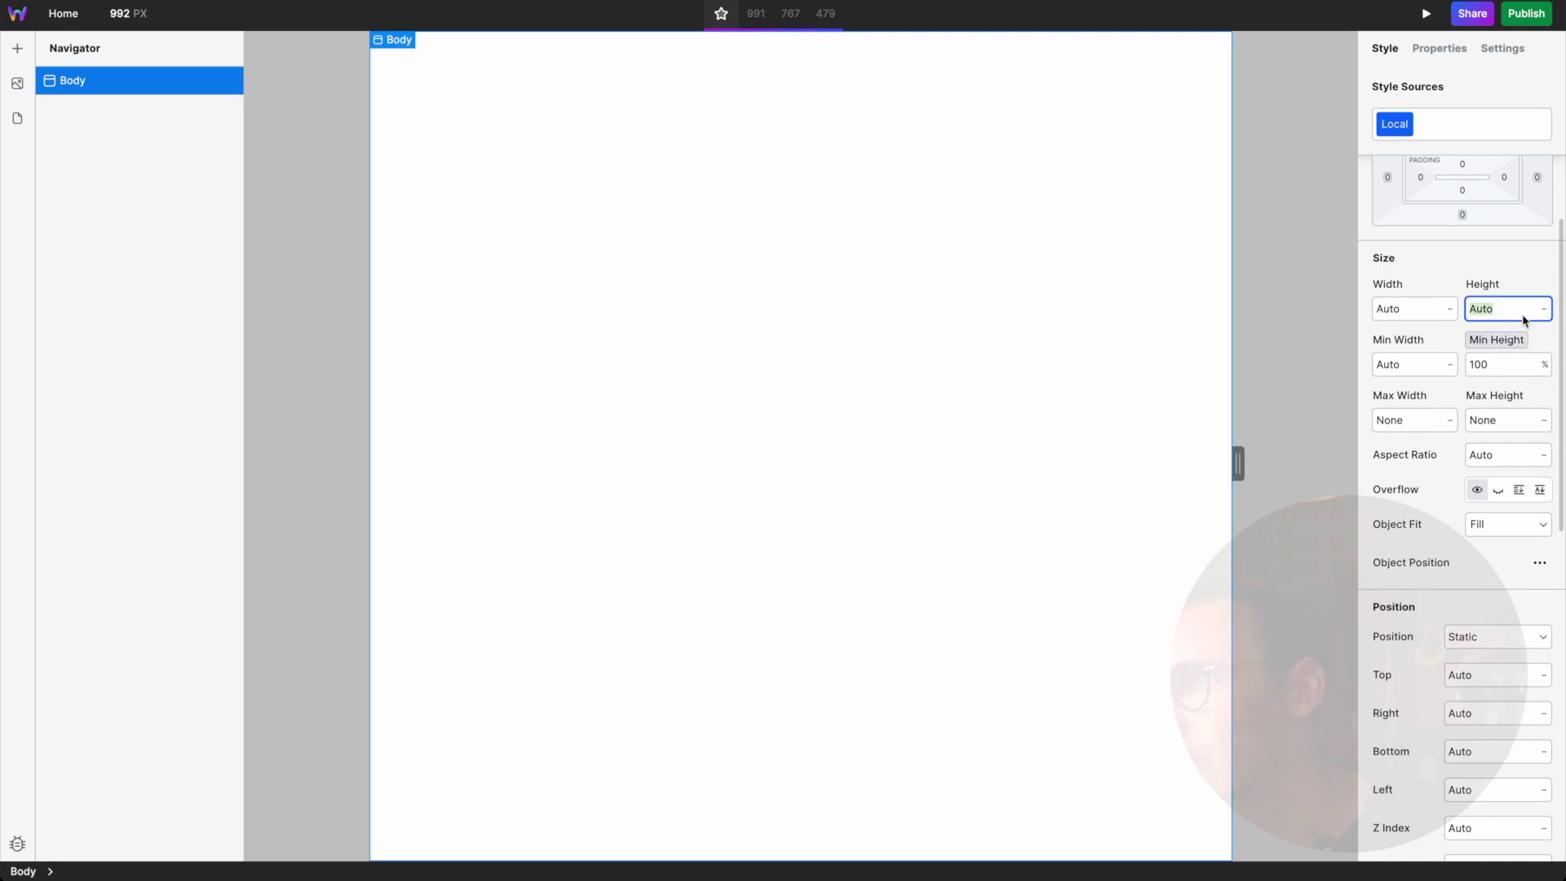
{"action": "left_click", "coordinate": [1543, 310]}
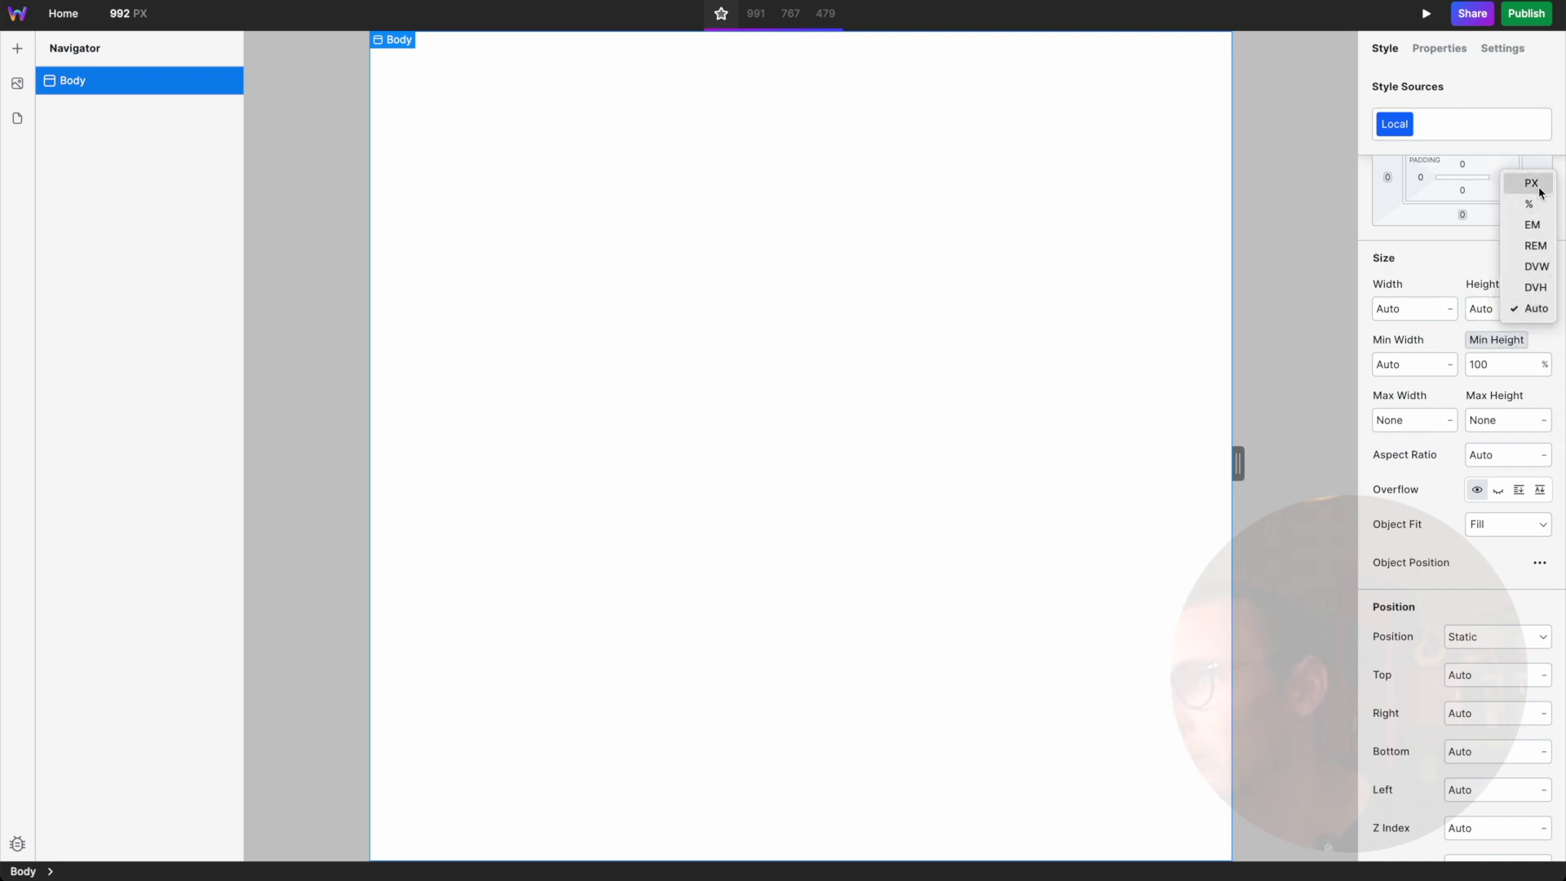
{"action": "left_click", "coordinate": [1478, 308]}
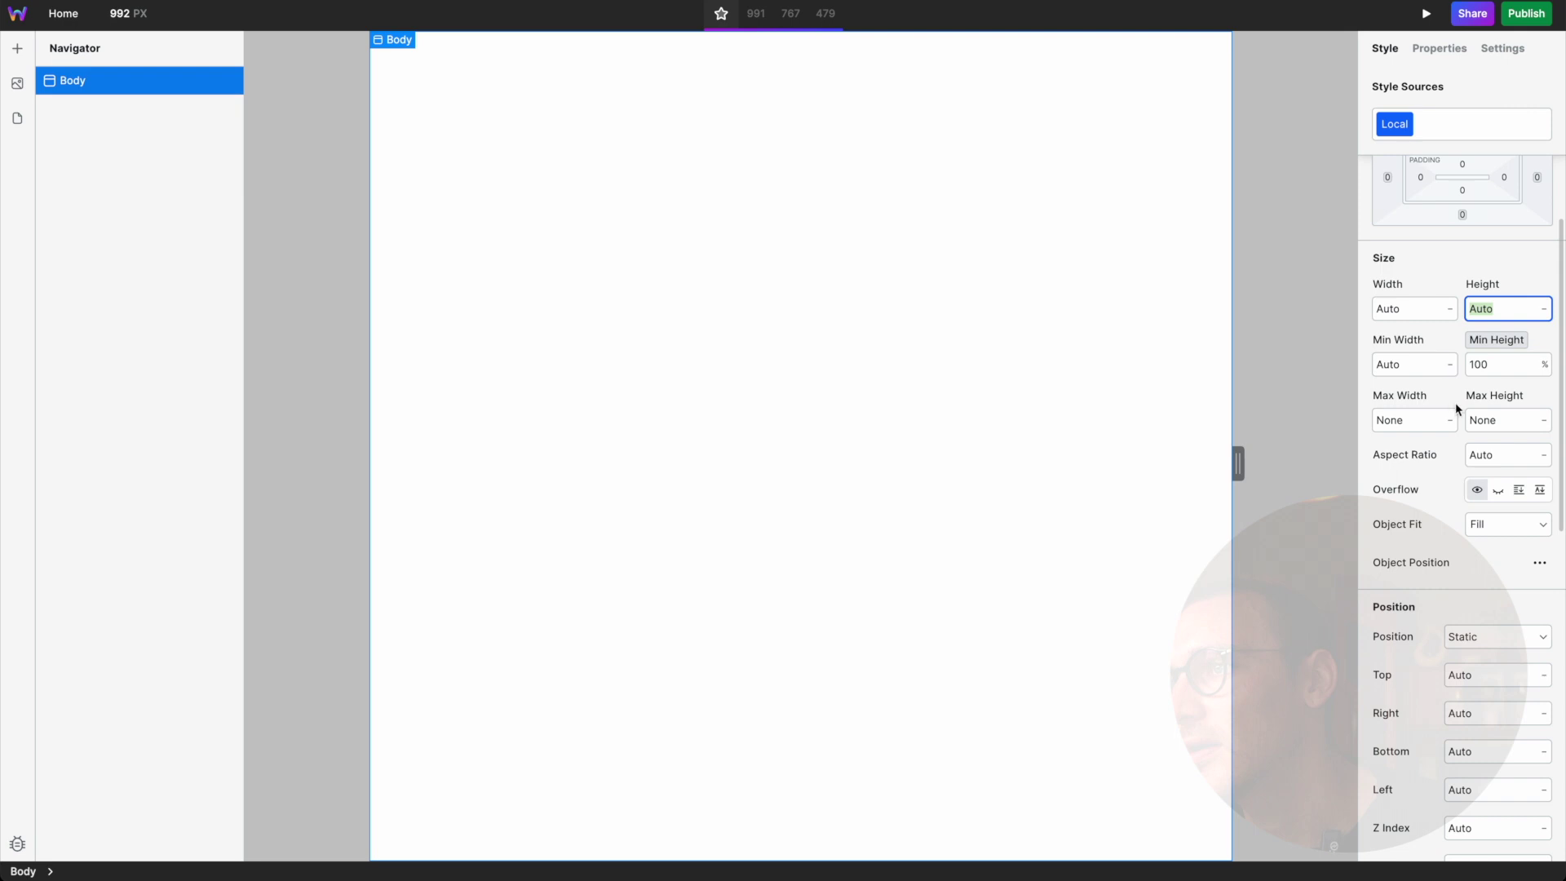
{"action": "left_click", "coordinate": [1504, 457]}
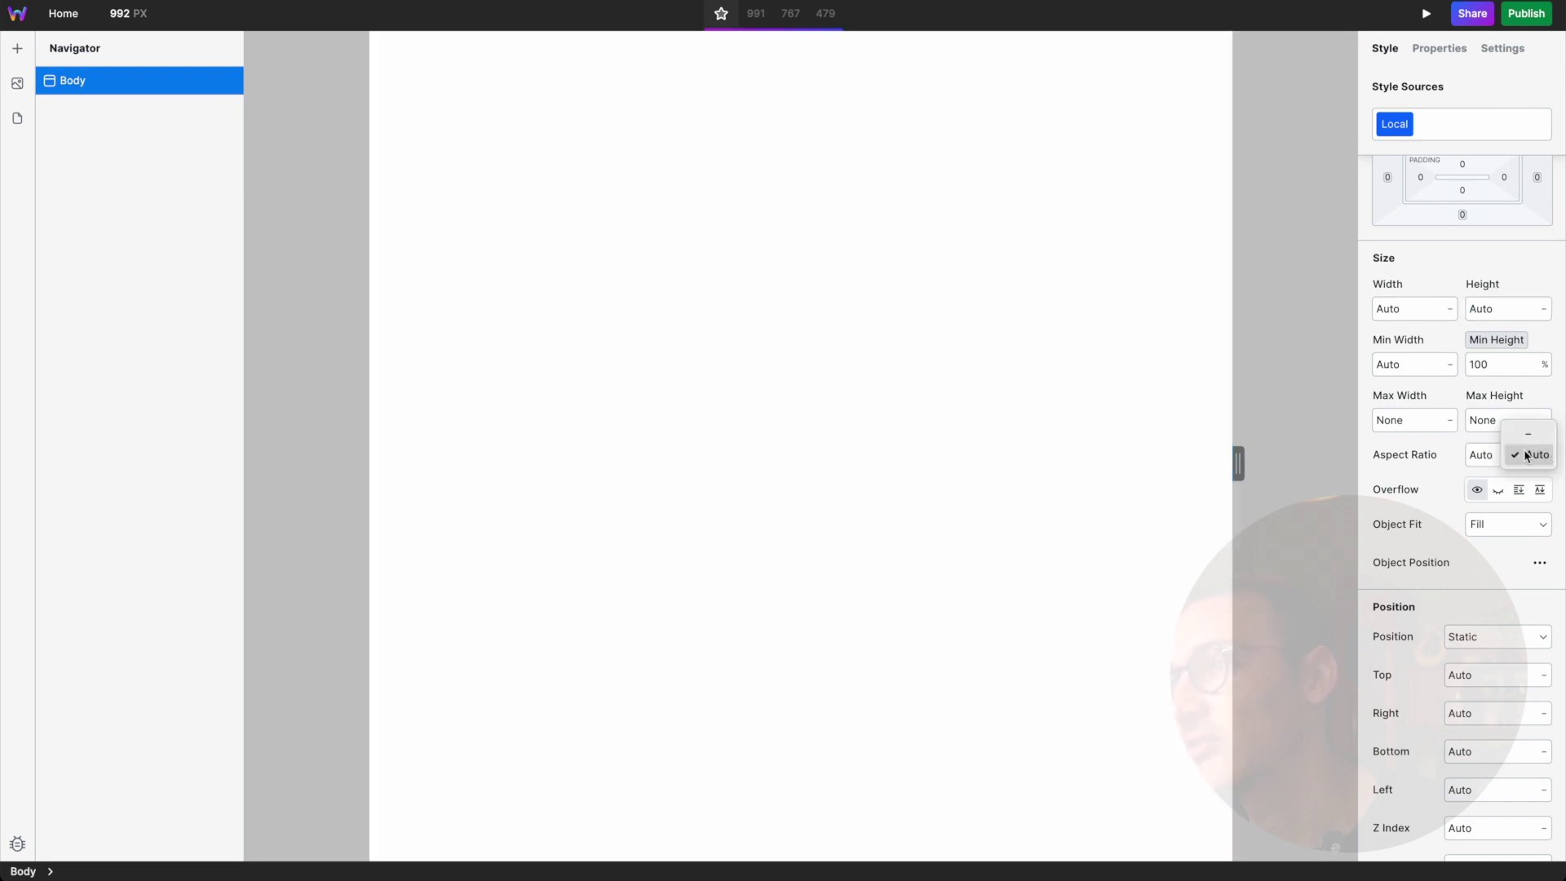
{"action": "left_click", "coordinate": [1546, 455]}
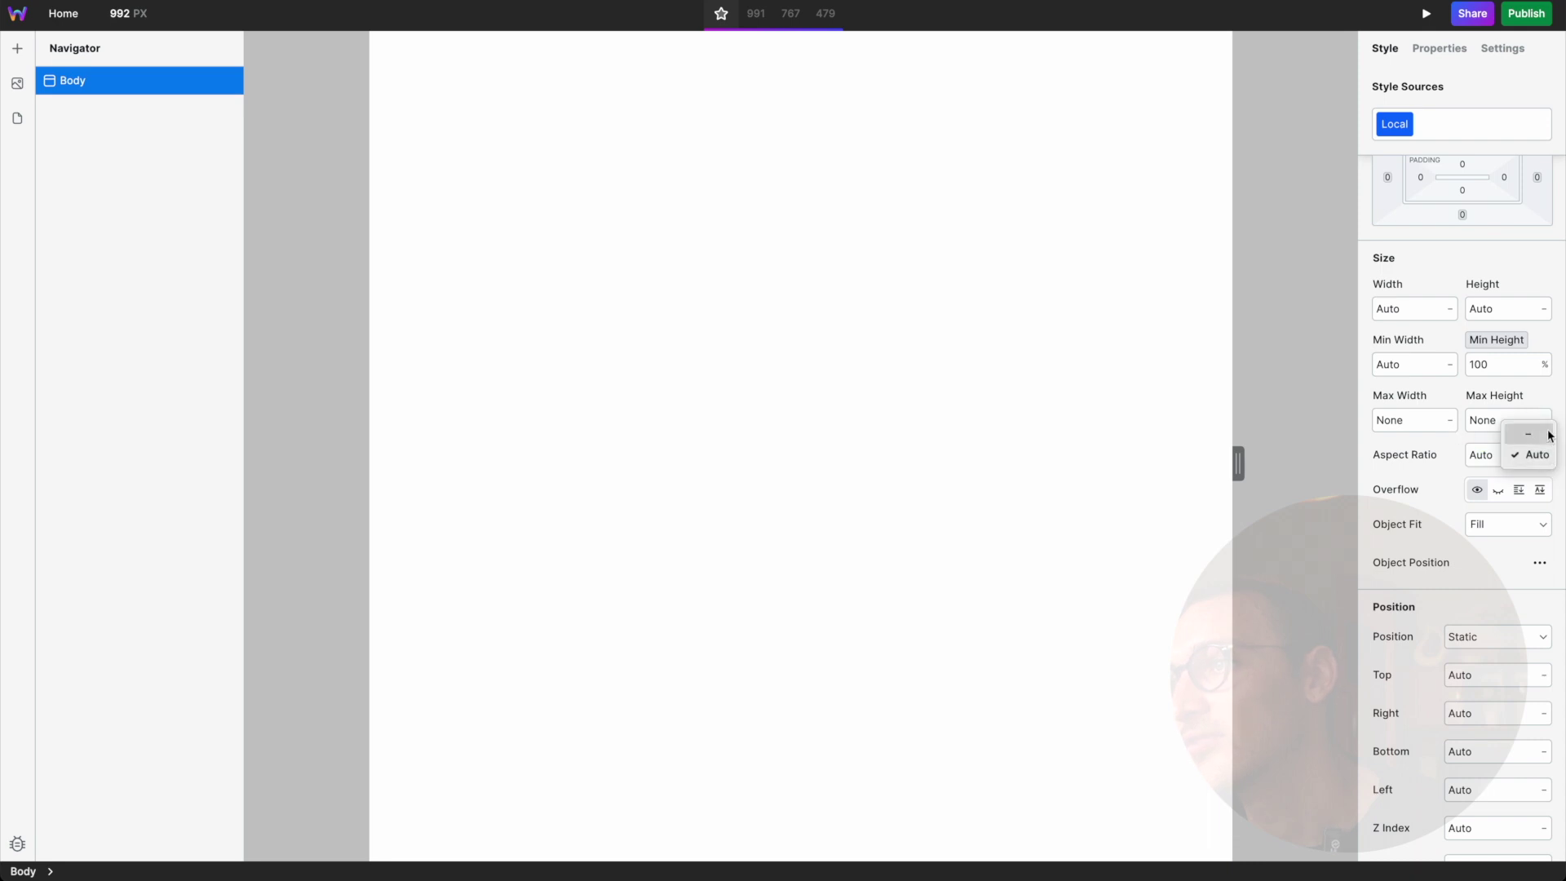
{"action": "left_click", "coordinate": [1527, 430]}
{"action": "mouse_move", "coordinate": [1560, 413]}
{"action": "left_click", "coordinate": [1451, 464]}
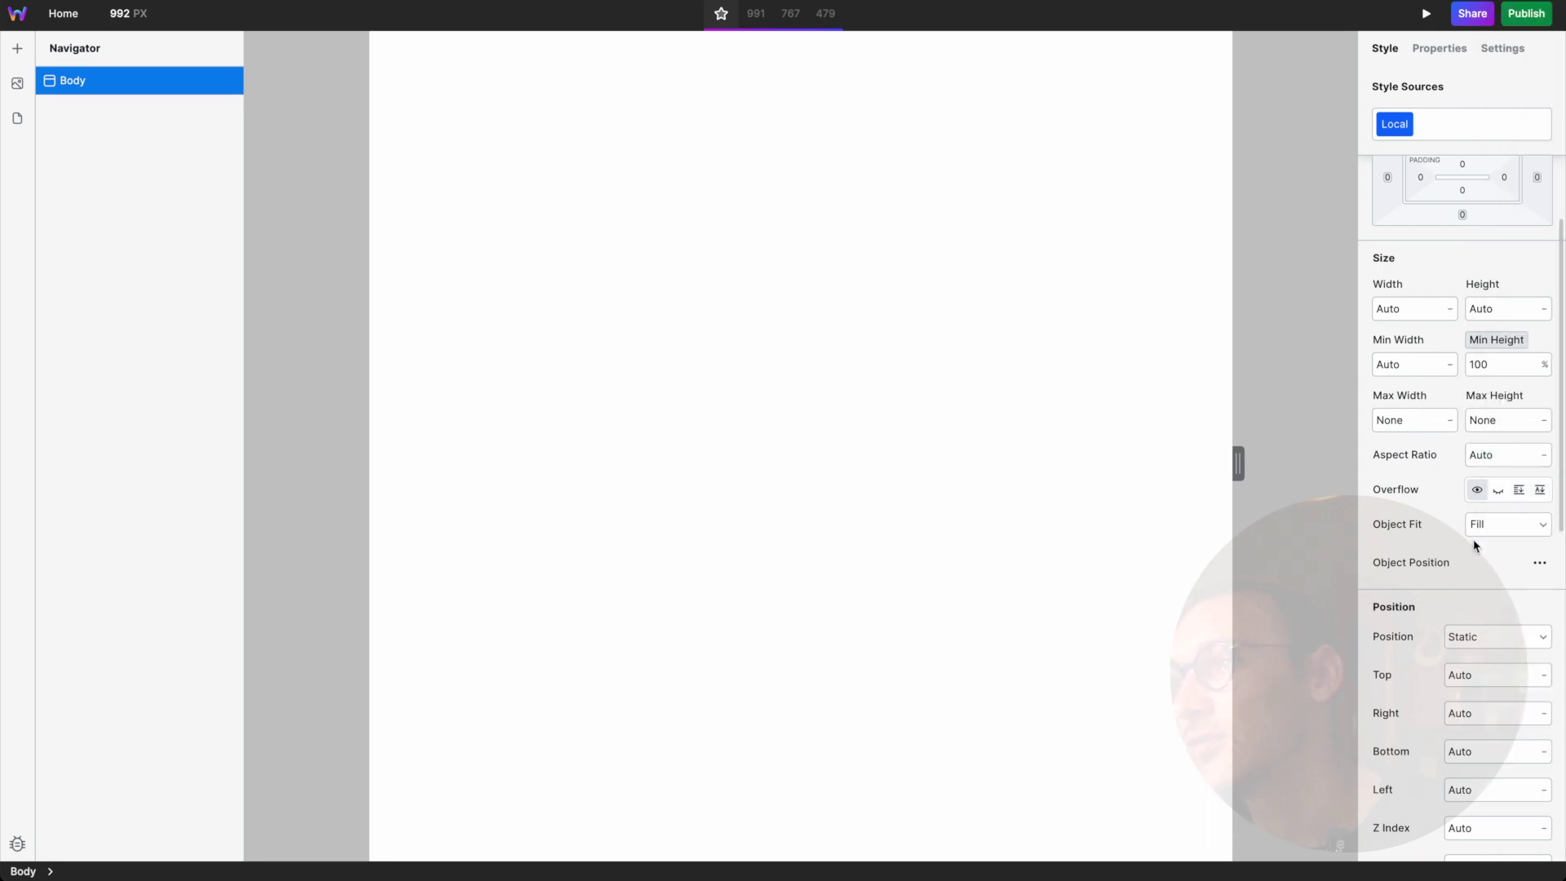
{"action": "scroll", "coordinate": [1477, 527], "scroll_direction": "down", "scroll_amount": 5}
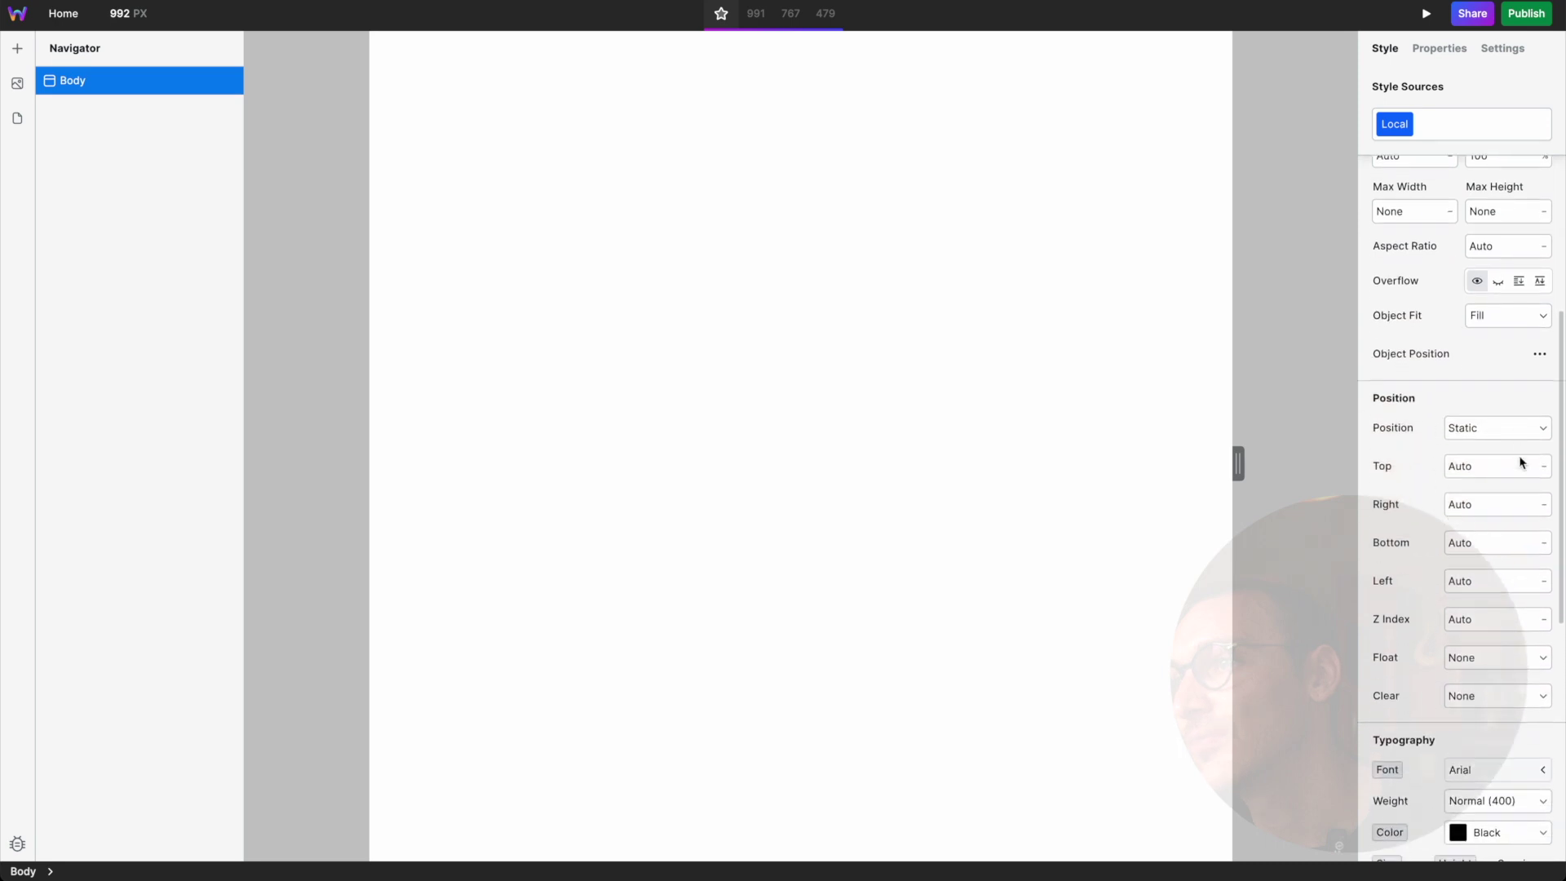
{"action": "left_click", "coordinate": [1437, 522]}
{"action": "scroll", "coordinate": [1407, 416], "scroll_direction": "up", "scroll_amount": 8}
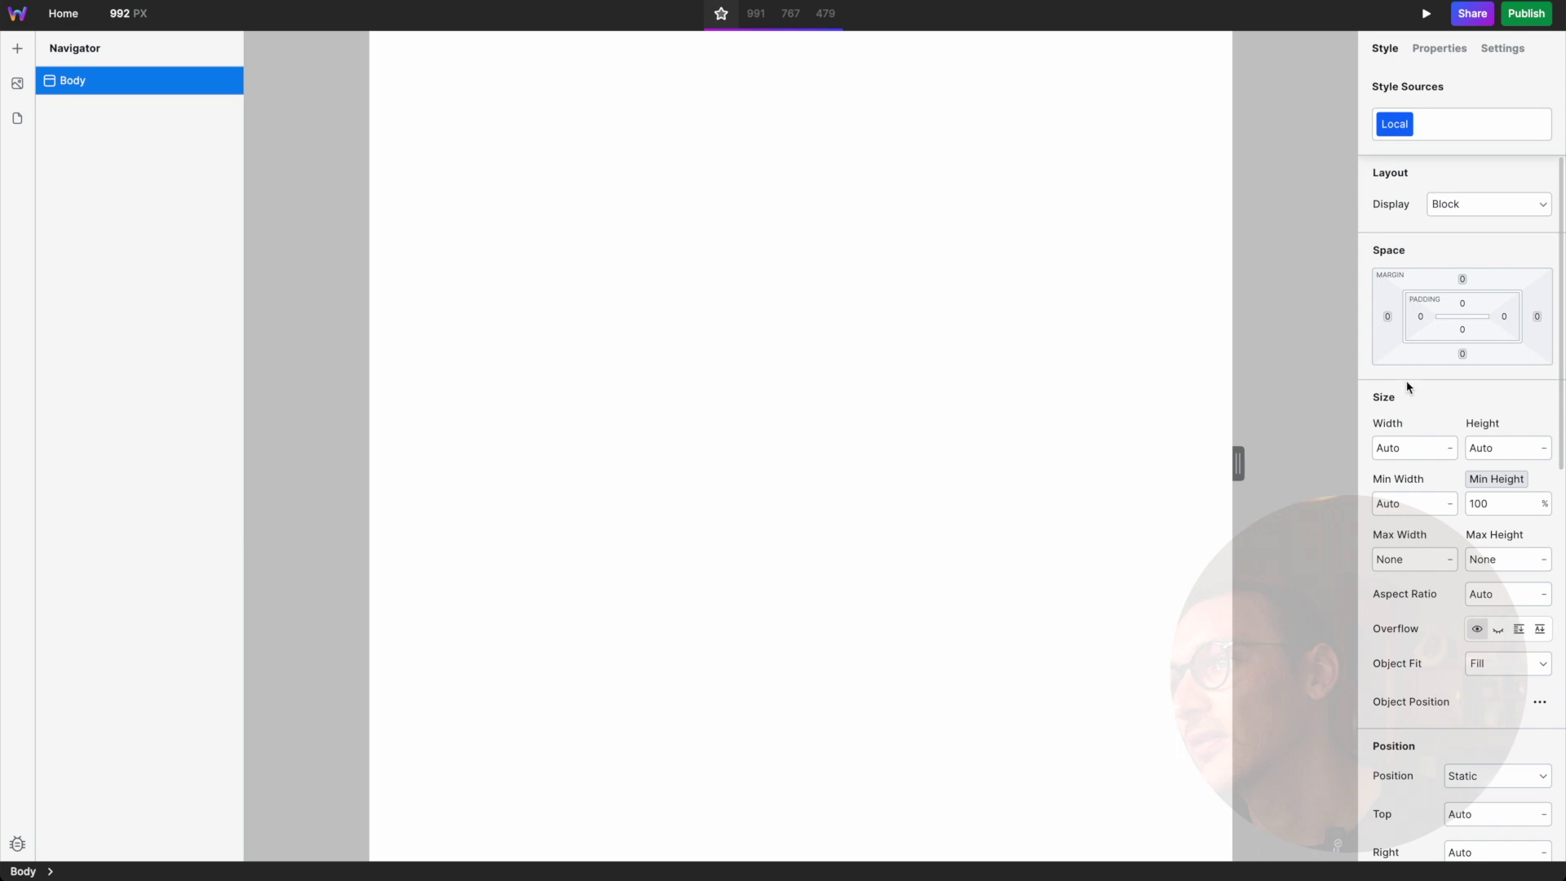
{"action": "scroll", "coordinate": [1437, 536], "scroll_direction": "down", "scroll_amount": 10}
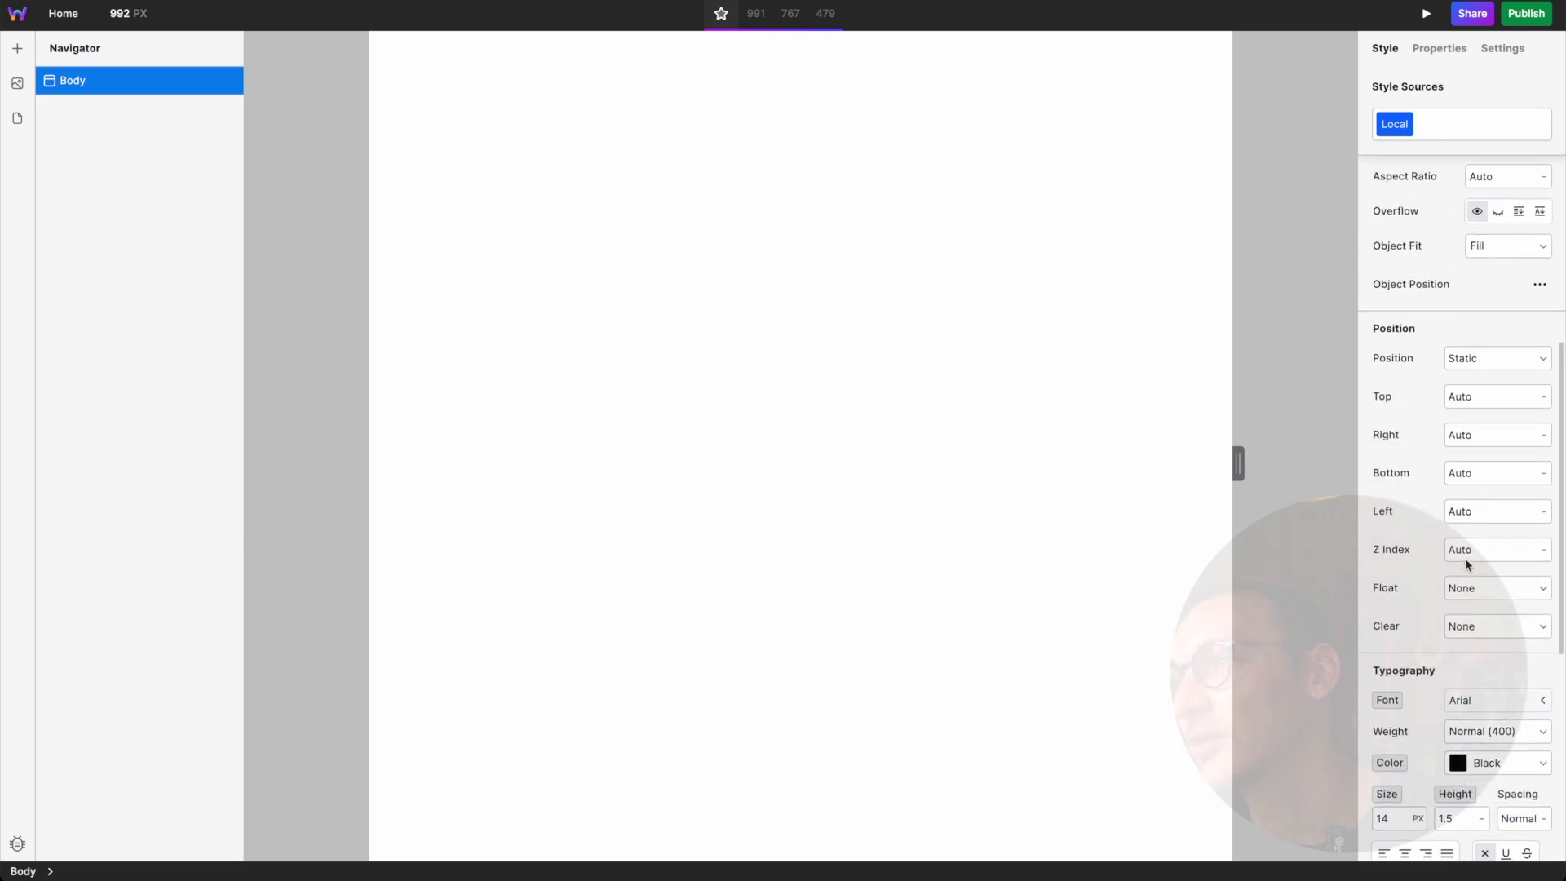
{"action": "scroll", "coordinate": [1416, 610], "scroll_direction": "up", "scroll_amount": 10}
{"action": "scroll", "coordinate": [1417, 610], "scroll_direction": "down", "scroll_amount": 17}
{"action": "scroll", "coordinate": [1417, 610], "scroll_direction": "up", "scroll_amount": 17}
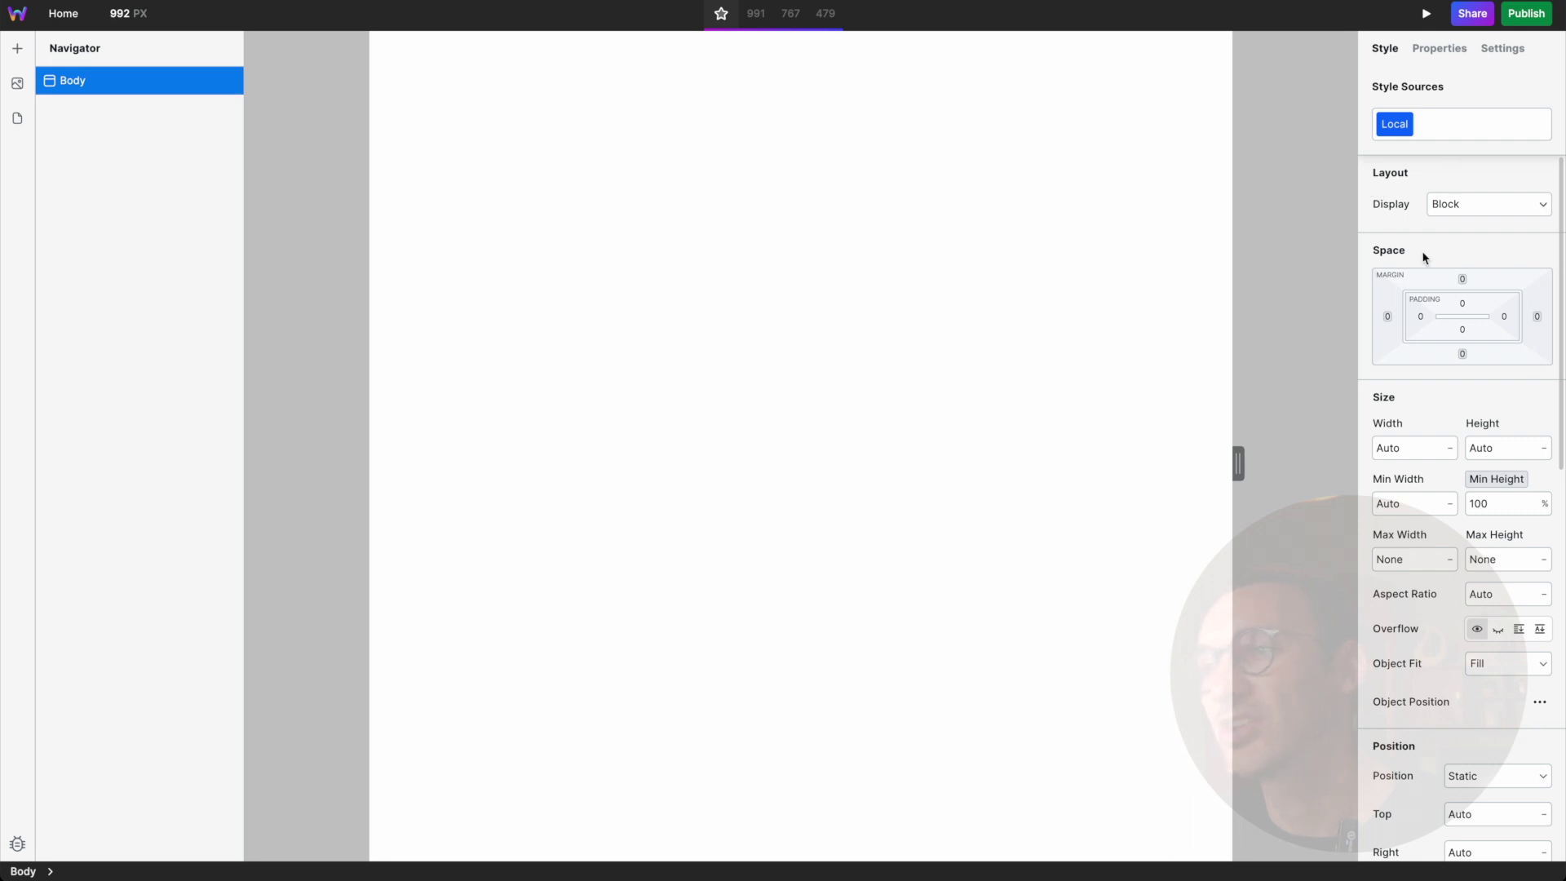
{"action": "scroll", "coordinate": [1419, 367], "scroll_direction": "down", "scroll_amount": 10}
{"action": "scroll", "coordinate": [1412, 483], "scroll_direction": "up", "scroll_amount": 10}
{"action": "scroll", "coordinate": [1418, 488], "scroll_direction": "down", "scroll_amount": 10}
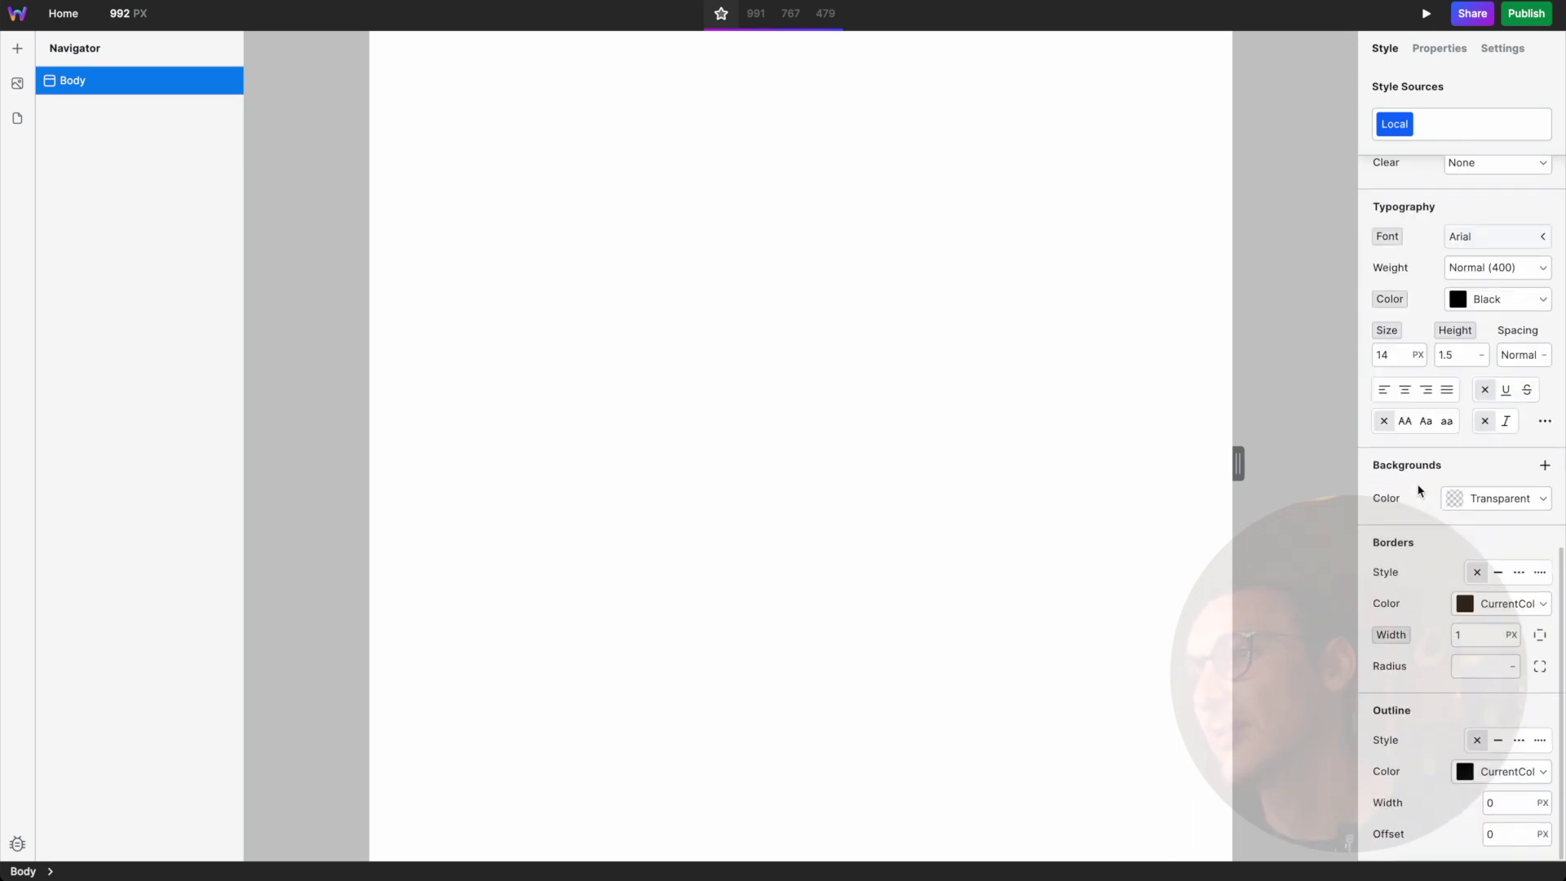
{"action": "scroll", "coordinate": [1417, 488], "scroll_direction": "up", "scroll_amount": 10}
{"action": "scroll", "coordinate": [1416, 490], "scroll_direction": "down", "scroll_amount": 3}
{"action": "scroll", "coordinate": [1416, 491], "scroll_direction": "down", "scroll_amount": 8}
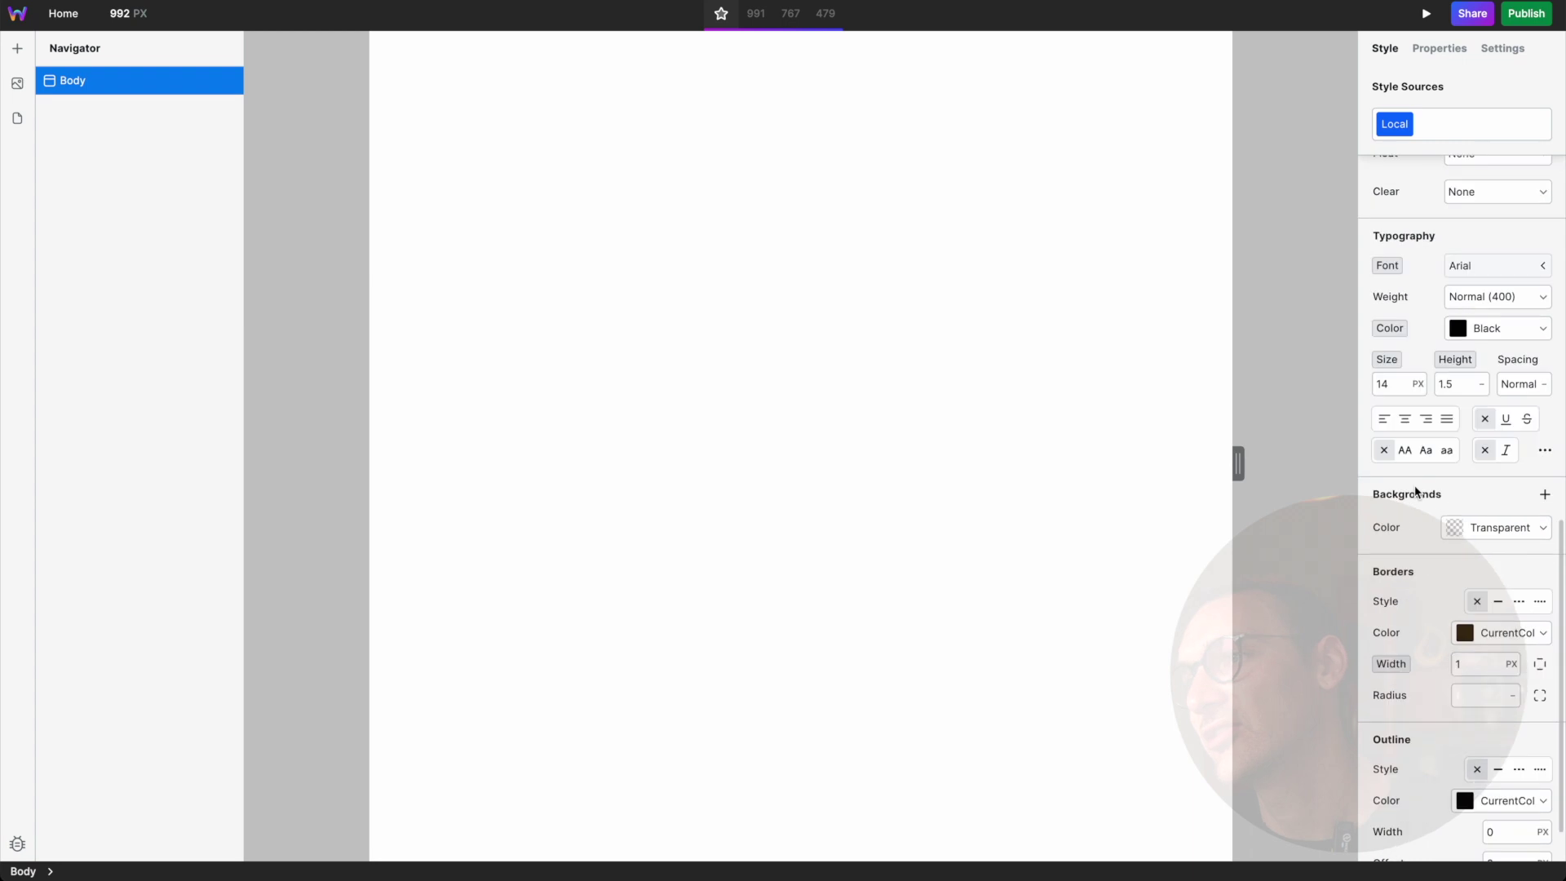
{"action": "scroll", "coordinate": [1418, 545], "scroll_direction": "up", "scroll_amount": 3}
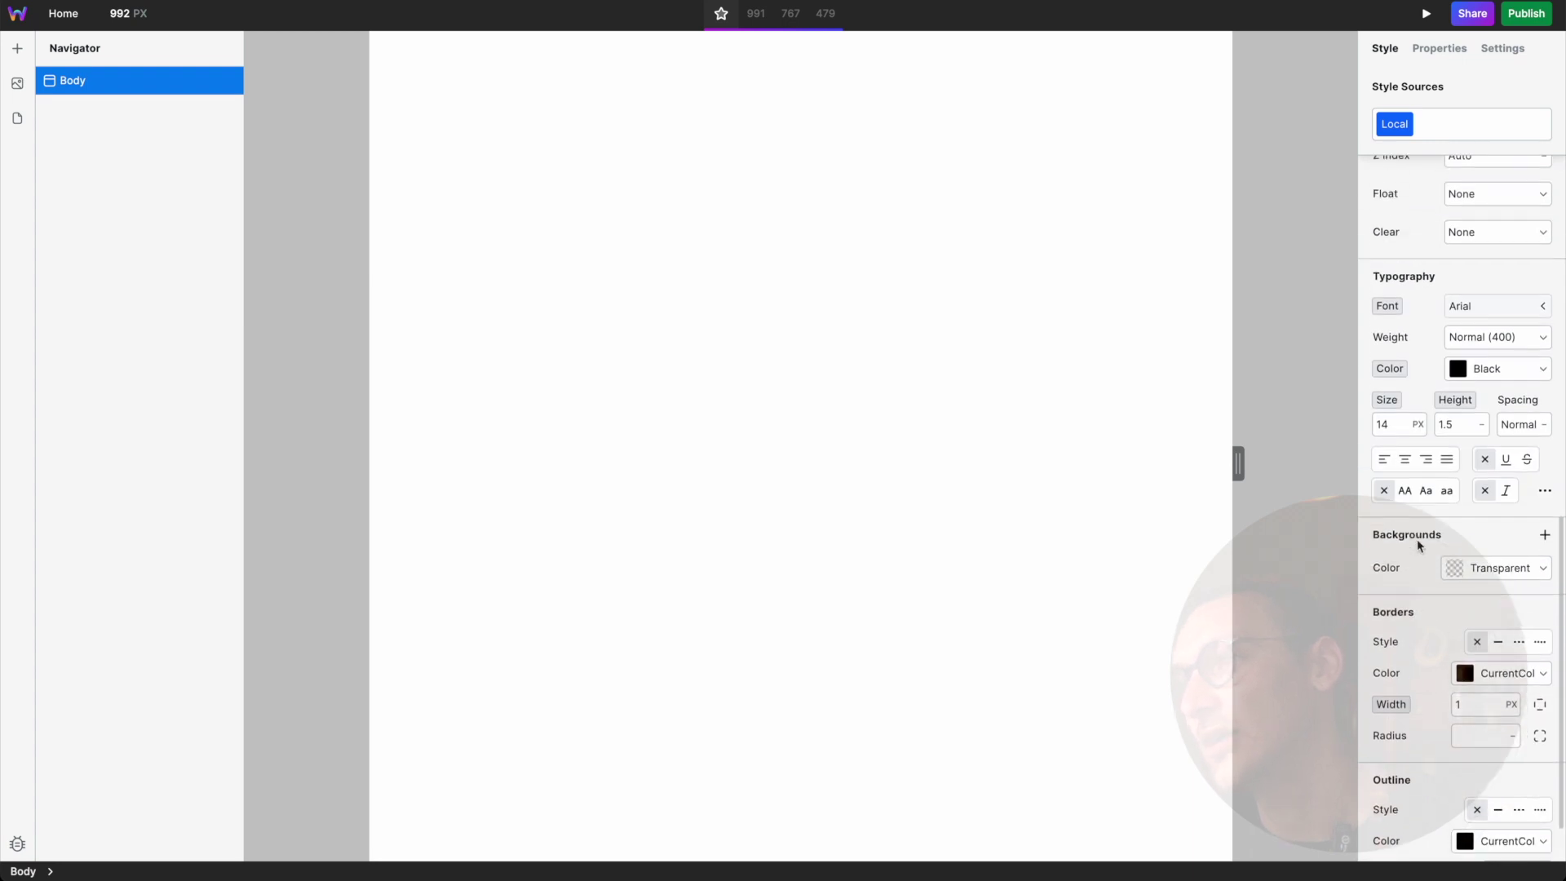
{"action": "scroll", "coordinate": [1450, 245], "scroll_direction": "down", "scroll_amount": 2}
{"action": "scroll", "coordinate": [1419, 489], "scroll_direction": "down", "scroll_amount": 1}
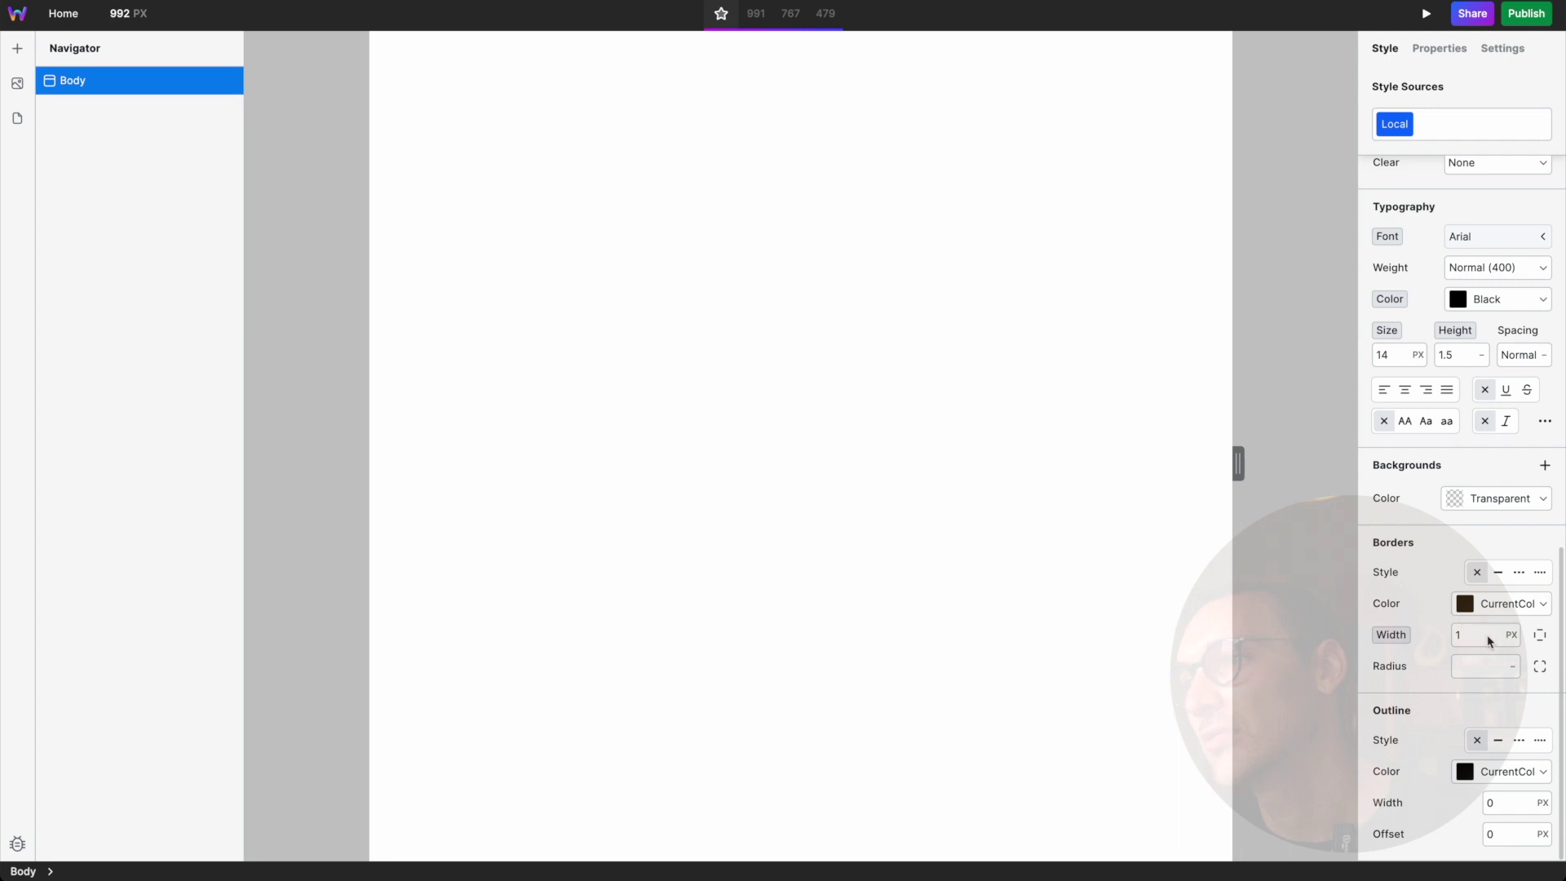
{"action": "scroll", "coordinate": [1425, 597], "scroll_direction": "up", "scroll_amount": 1}
{"action": "scroll", "coordinate": [1422, 590], "scroll_direction": "down", "scroll_amount": 1}
{"action": "scroll", "coordinate": [1418, 228], "scroll_direction": "up", "scroll_amount": 15}
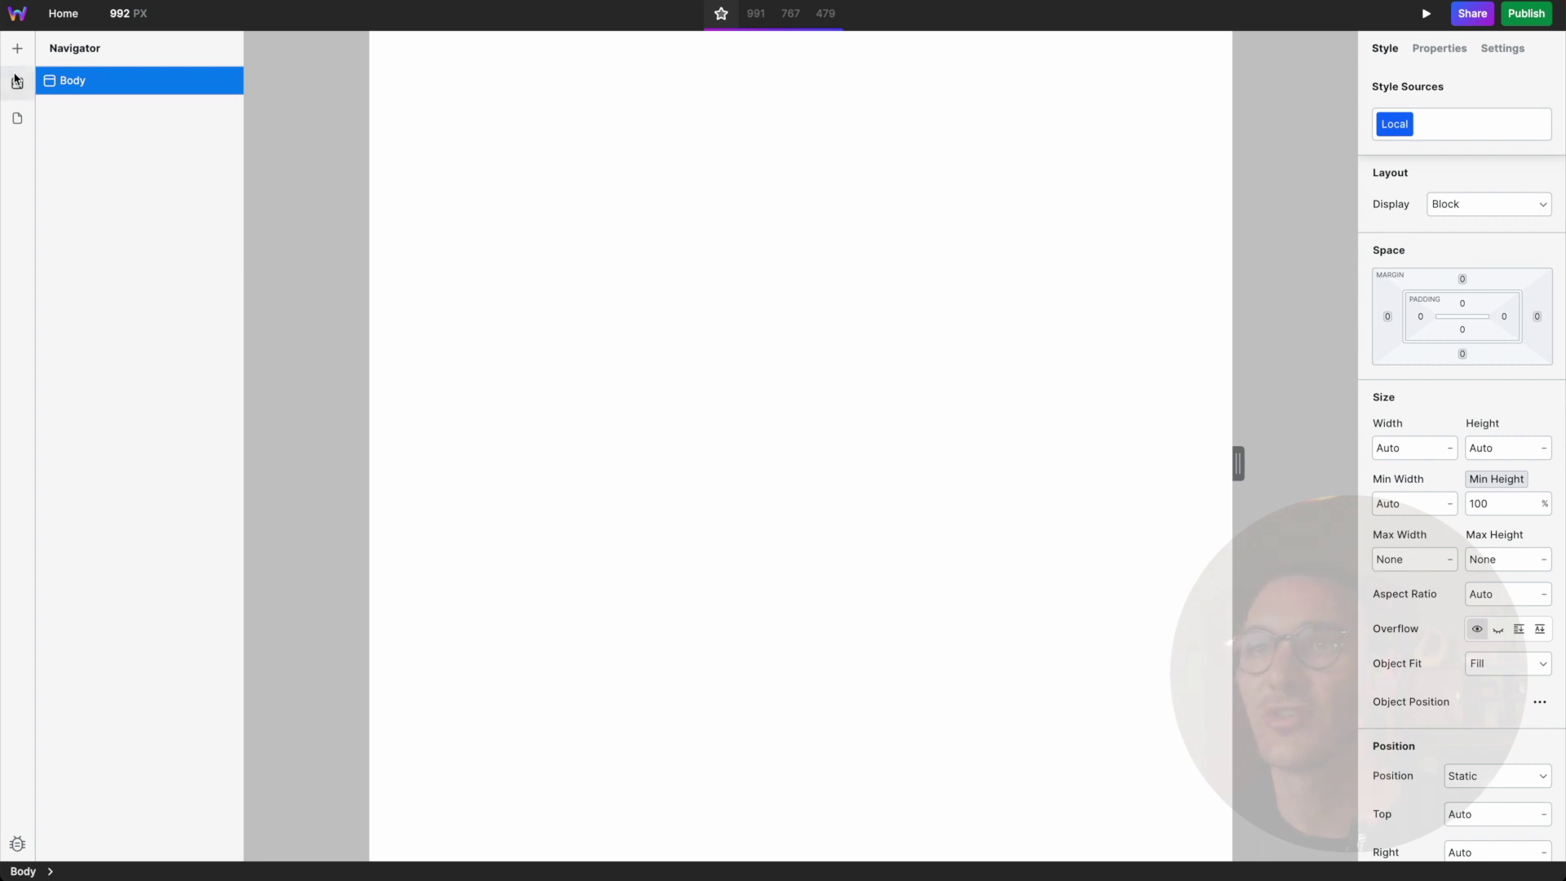
Insert an empty Slot into Body, then place an HTML Embed below it.
{"action": "left_click", "coordinate": [17, 51]}
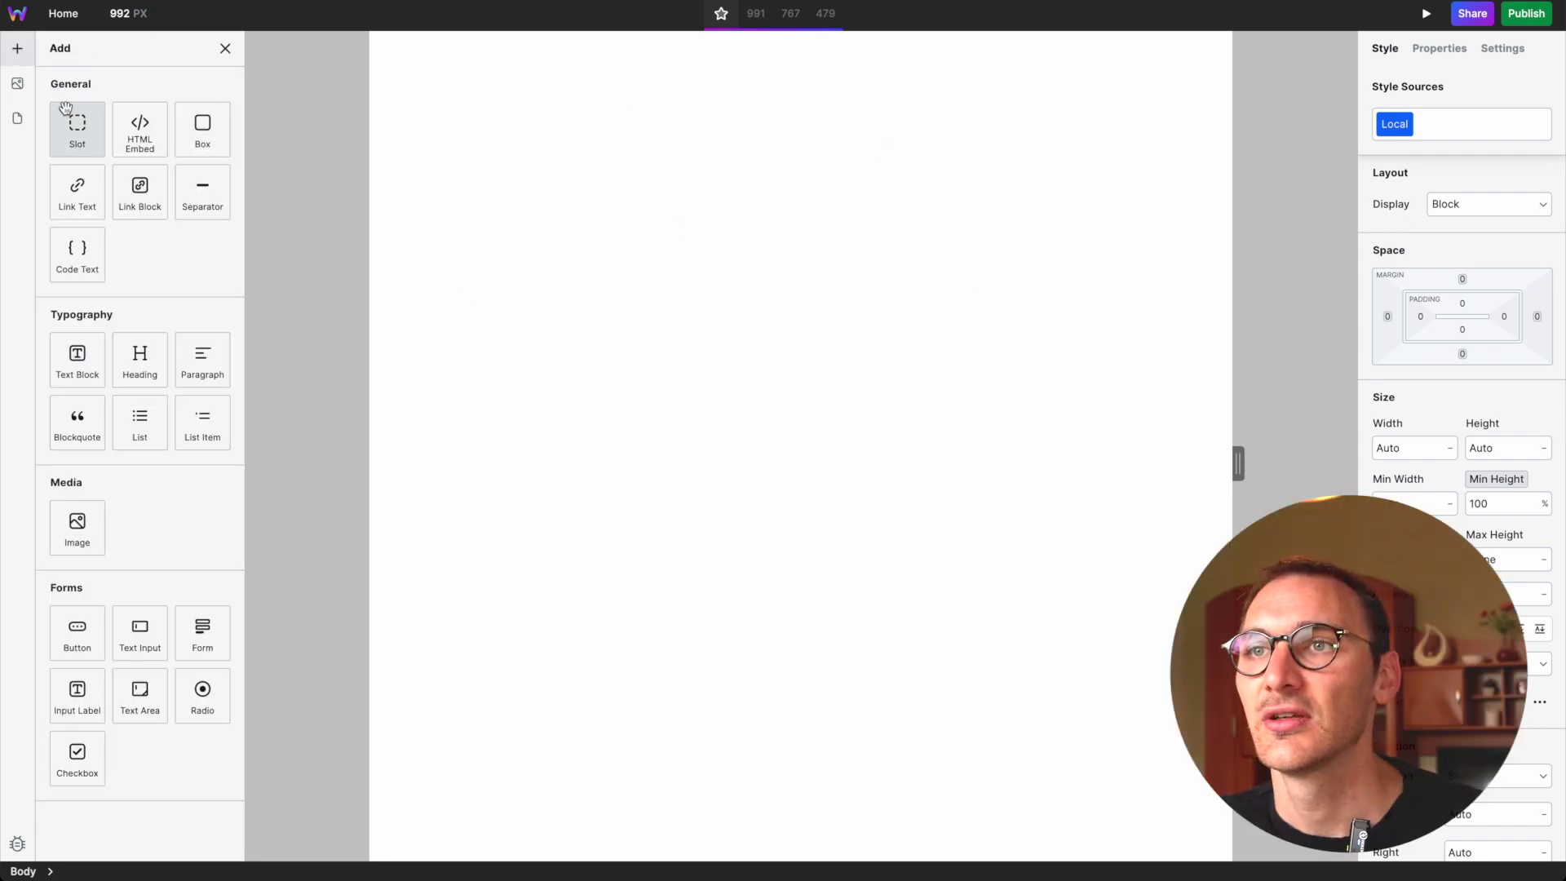
{"action": "left_click", "coordinate": [76, 128]}
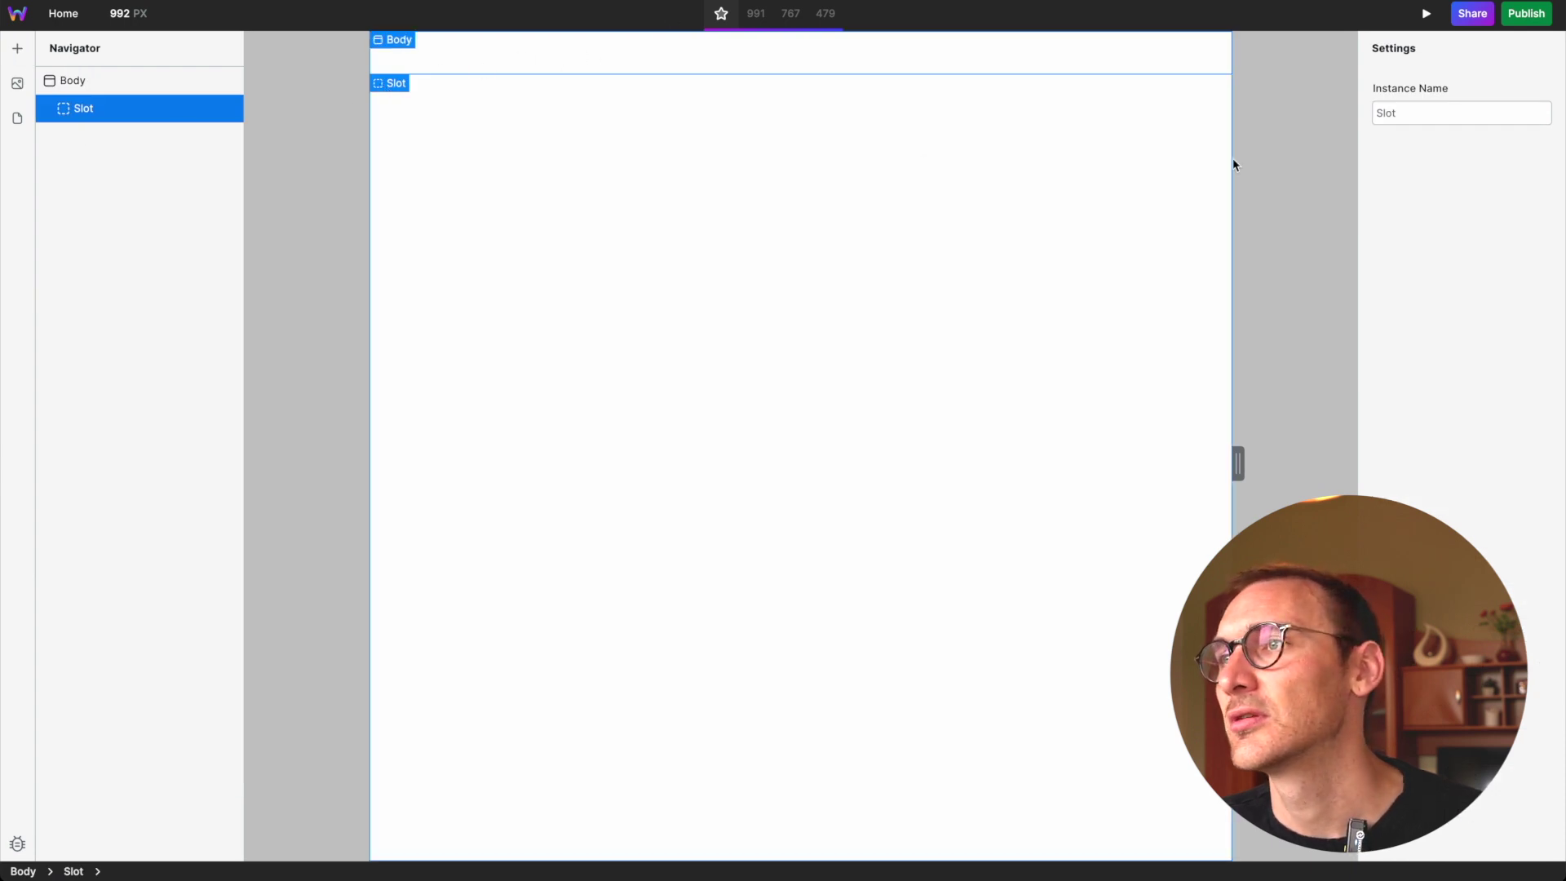
{"action": "left_click", "coordinate": [1412, 115]}
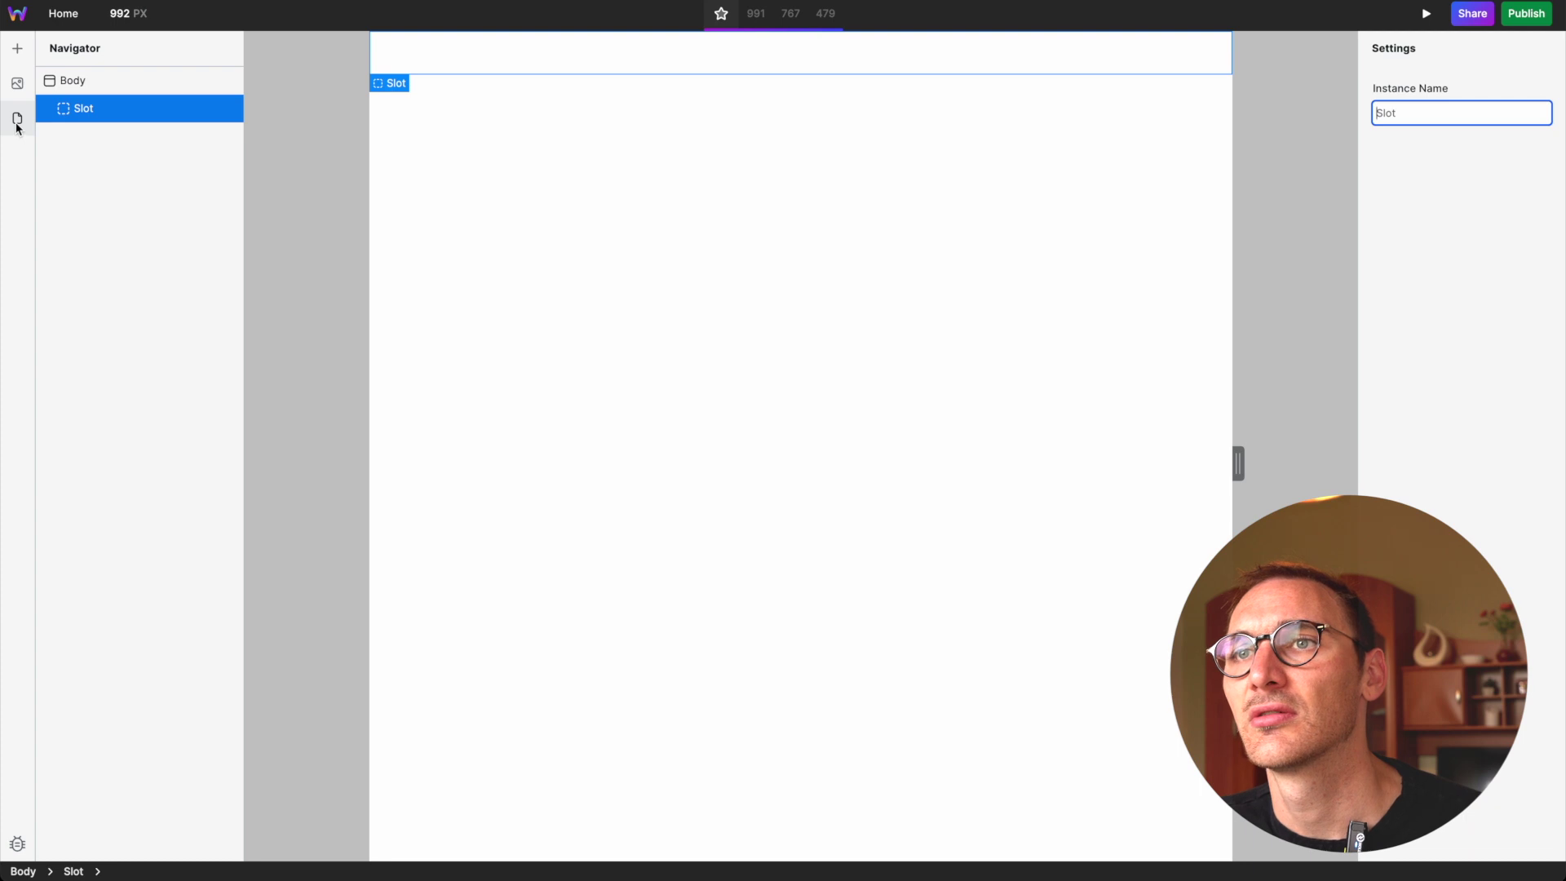
{"action": "left_click", "coordinate": [18, 50]}
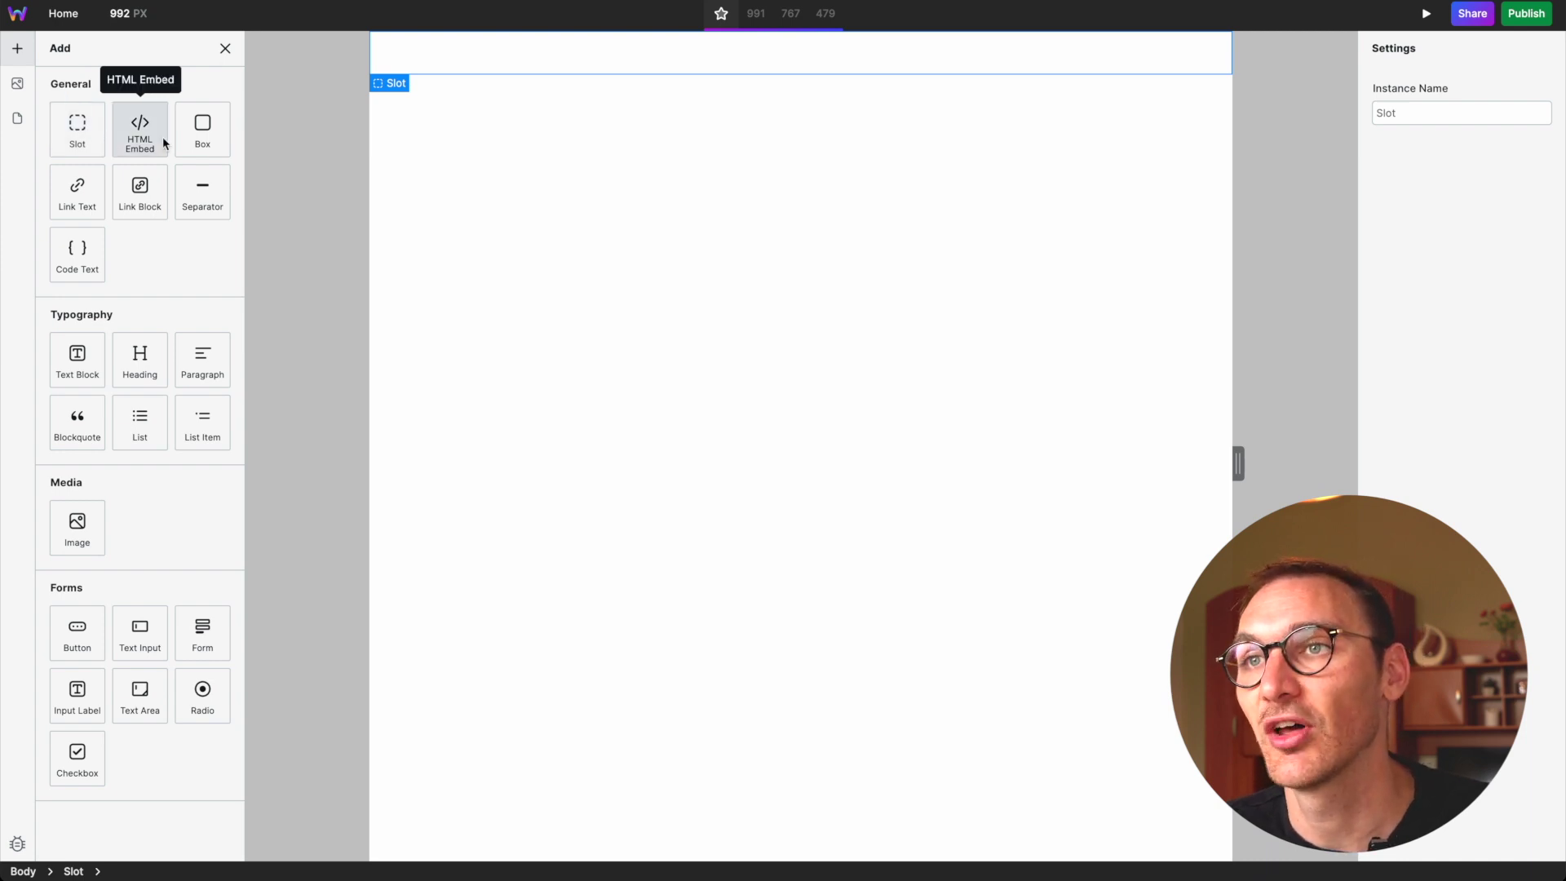
{"action": "left_click_drag", "start_coordinate": [141, 129], "coordinate": [434, 186]}
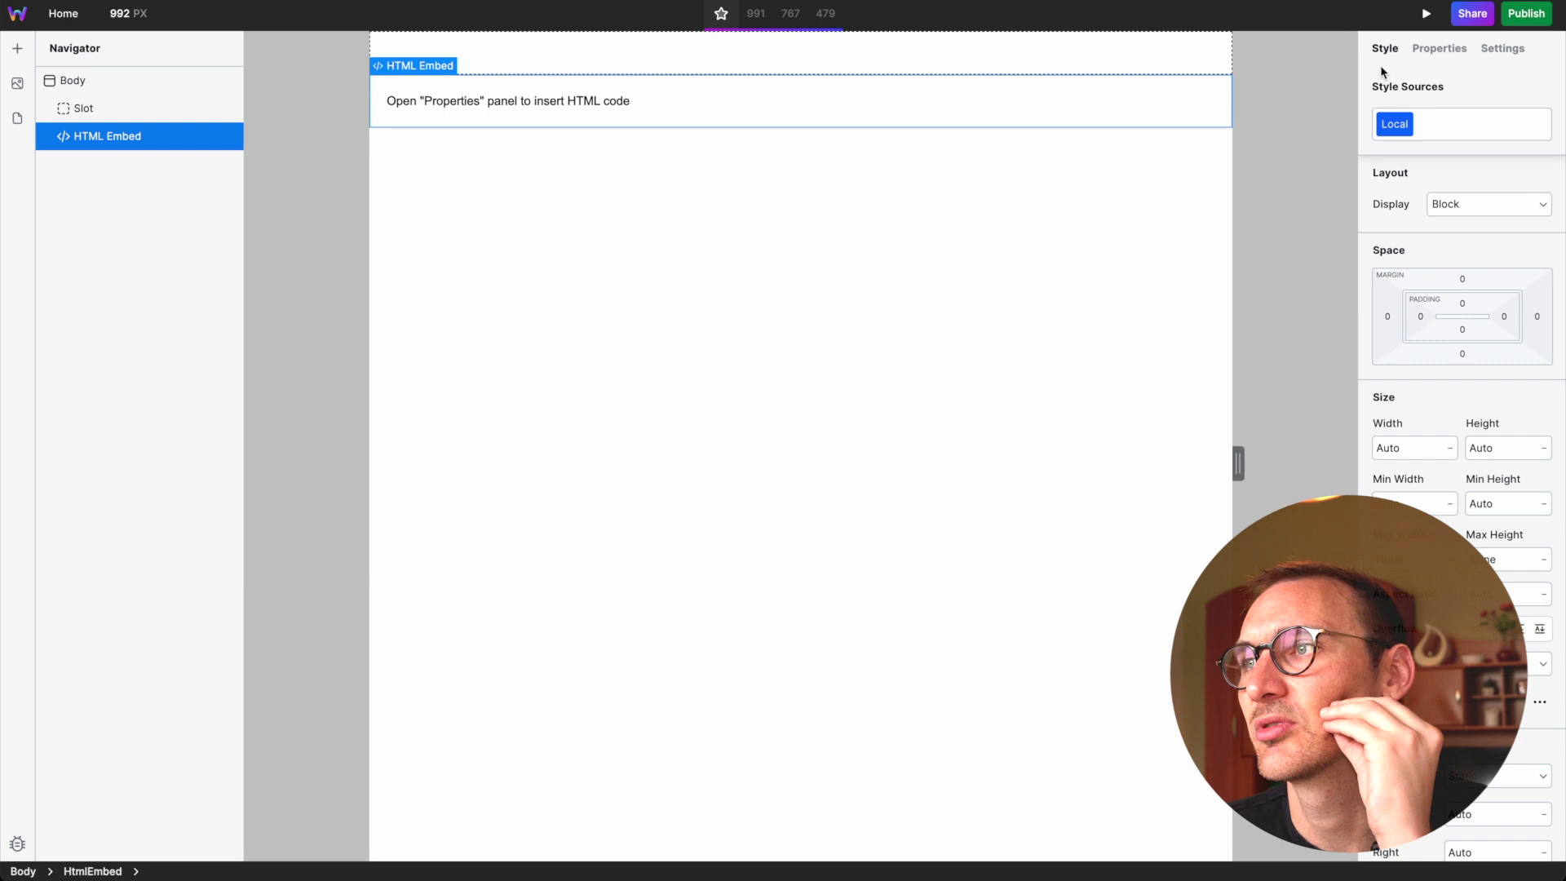
In the HTML Embed's properties, open the code field and let its scripts run in the editor.
{"action": "left_click", "coordinate": [1442, 47]}
{"action": "left_click", "coordinate": [1402, 206]}
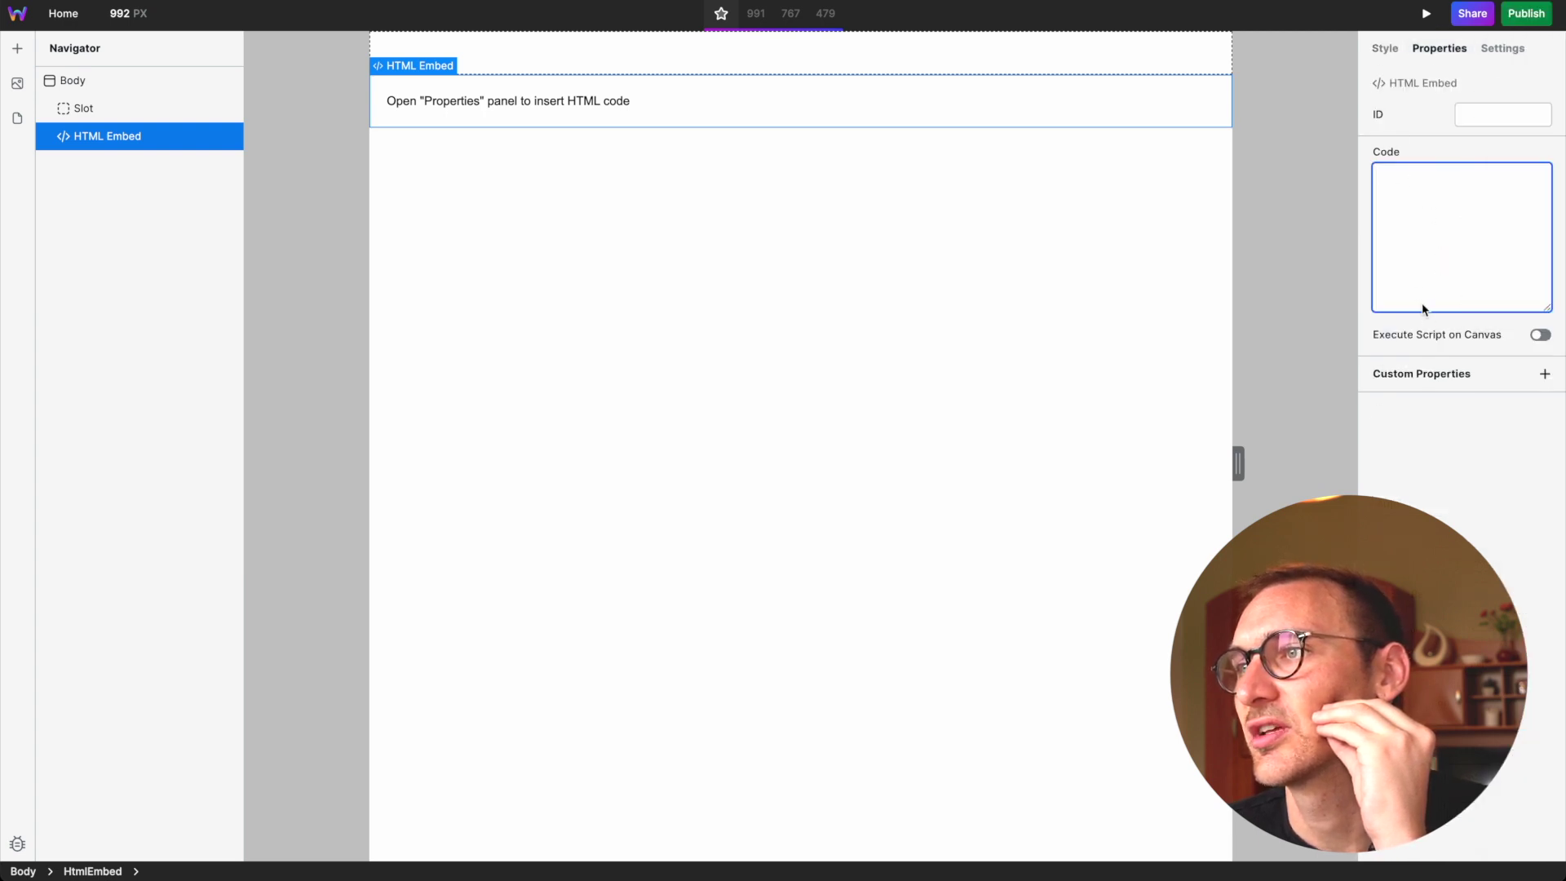
{"action": "left_click", "coordinate": [1387, 168]}
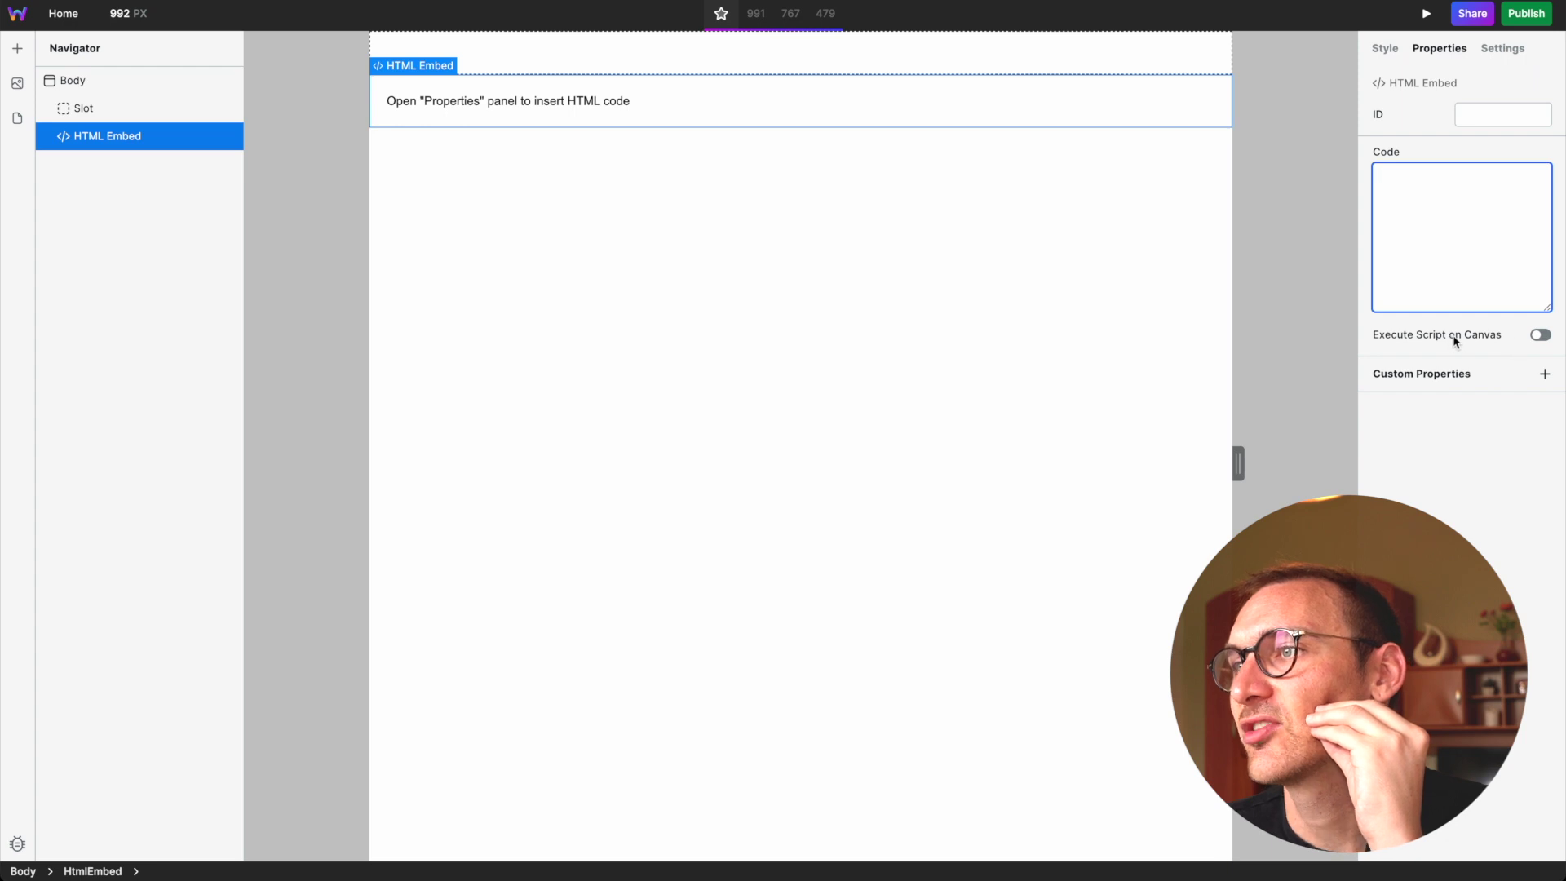
{"action": "left_click", "coordinate": [1542, 335]}
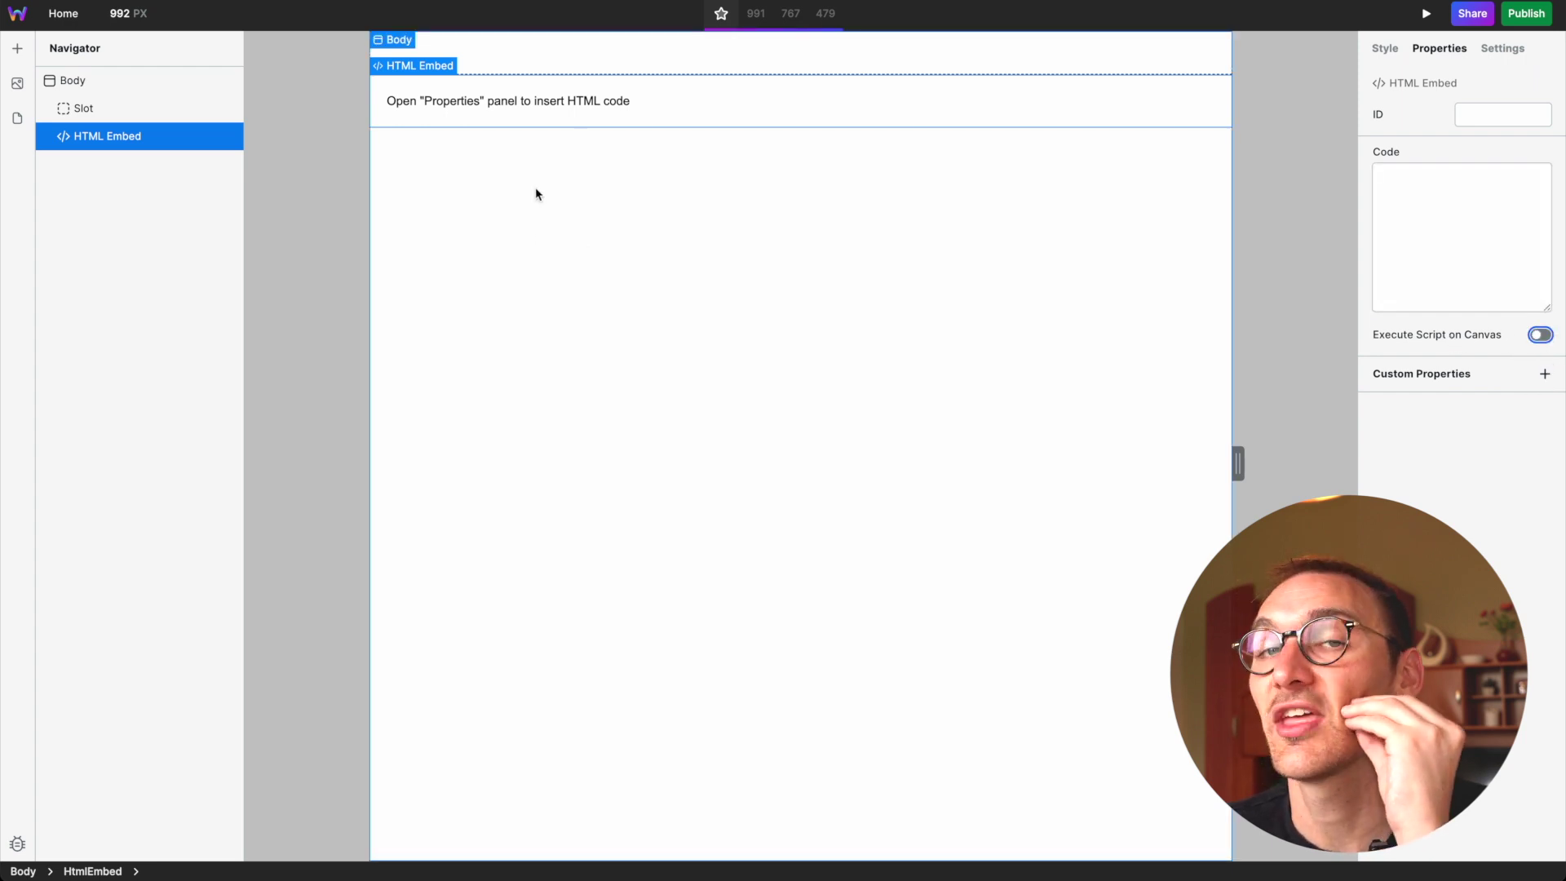
Check the embed's instance name, then review its block layout, spacing and size styles.
{"action": "left_click", "coordinate": [1500, 53]}
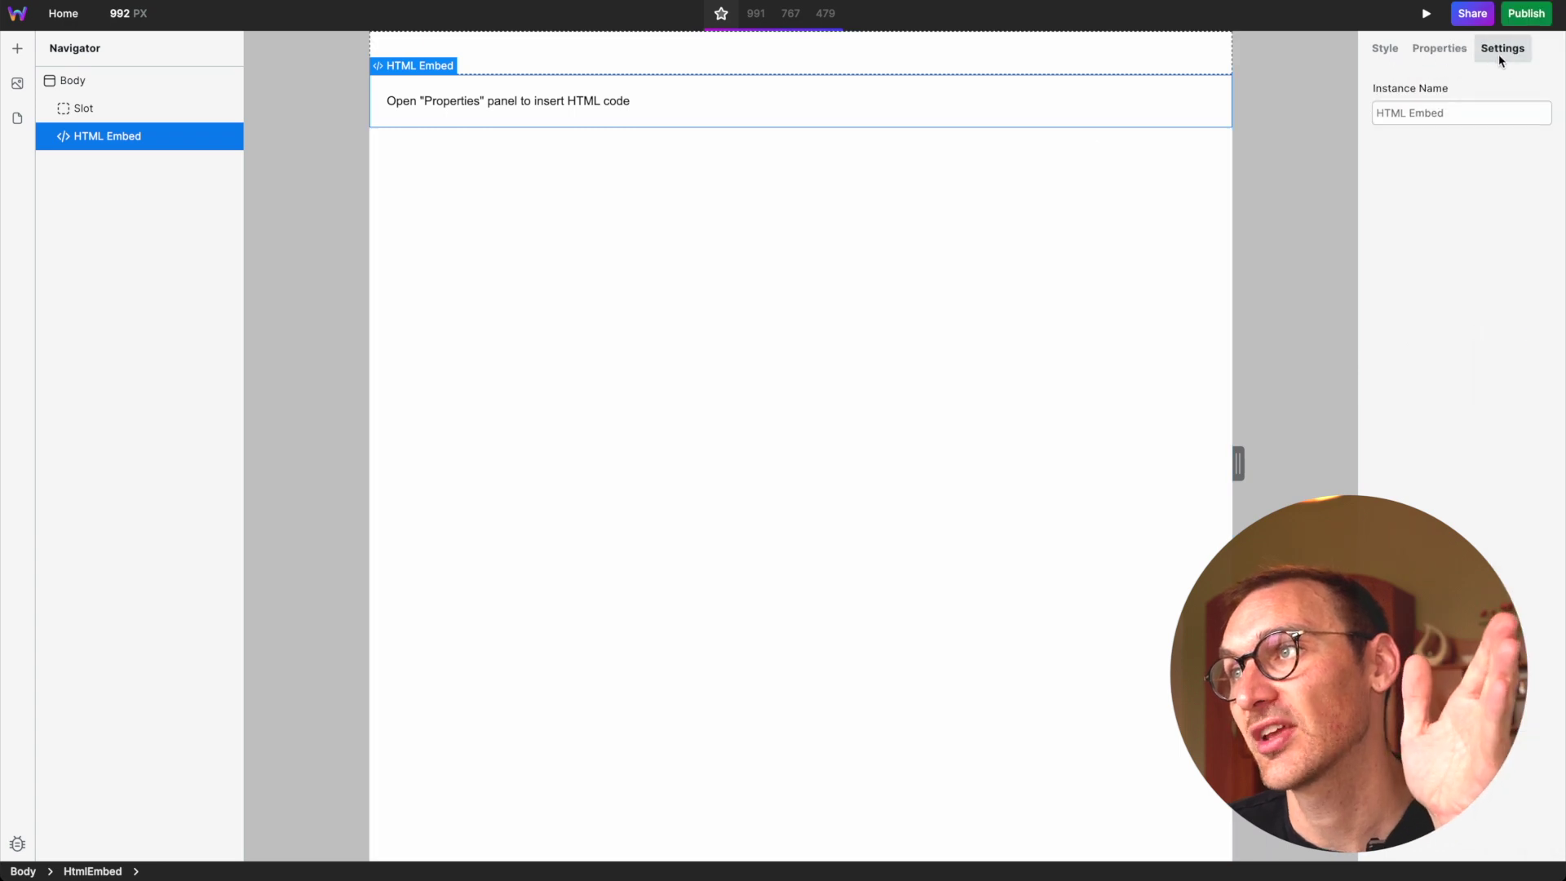
{"action": "left_click", "coordinate": [1420, 116]}
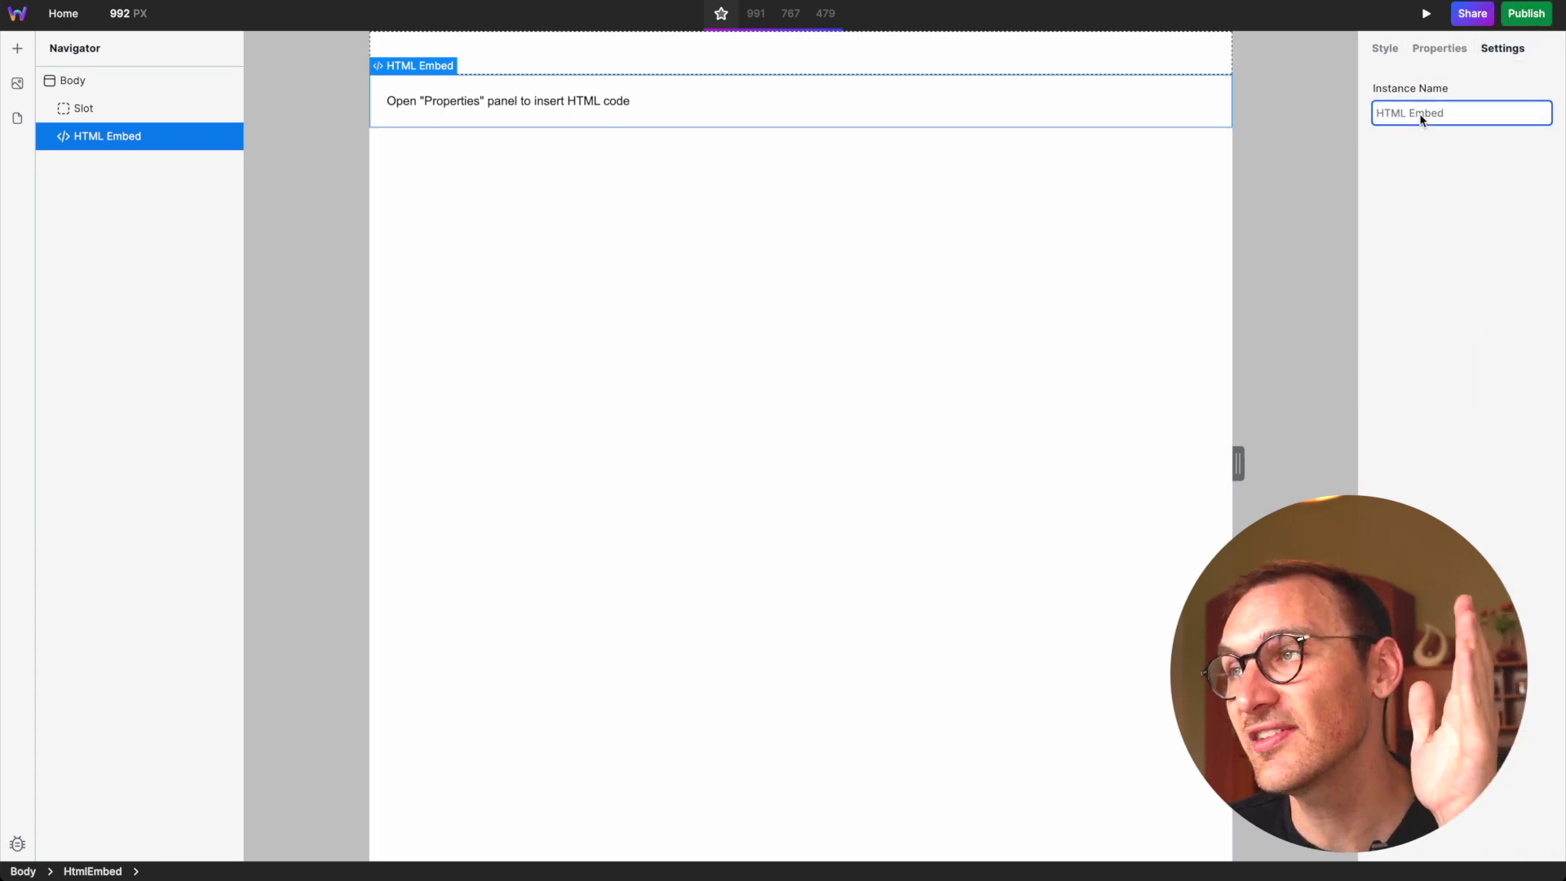
{"action": "left_click", "coordinate": [1434, 49]}
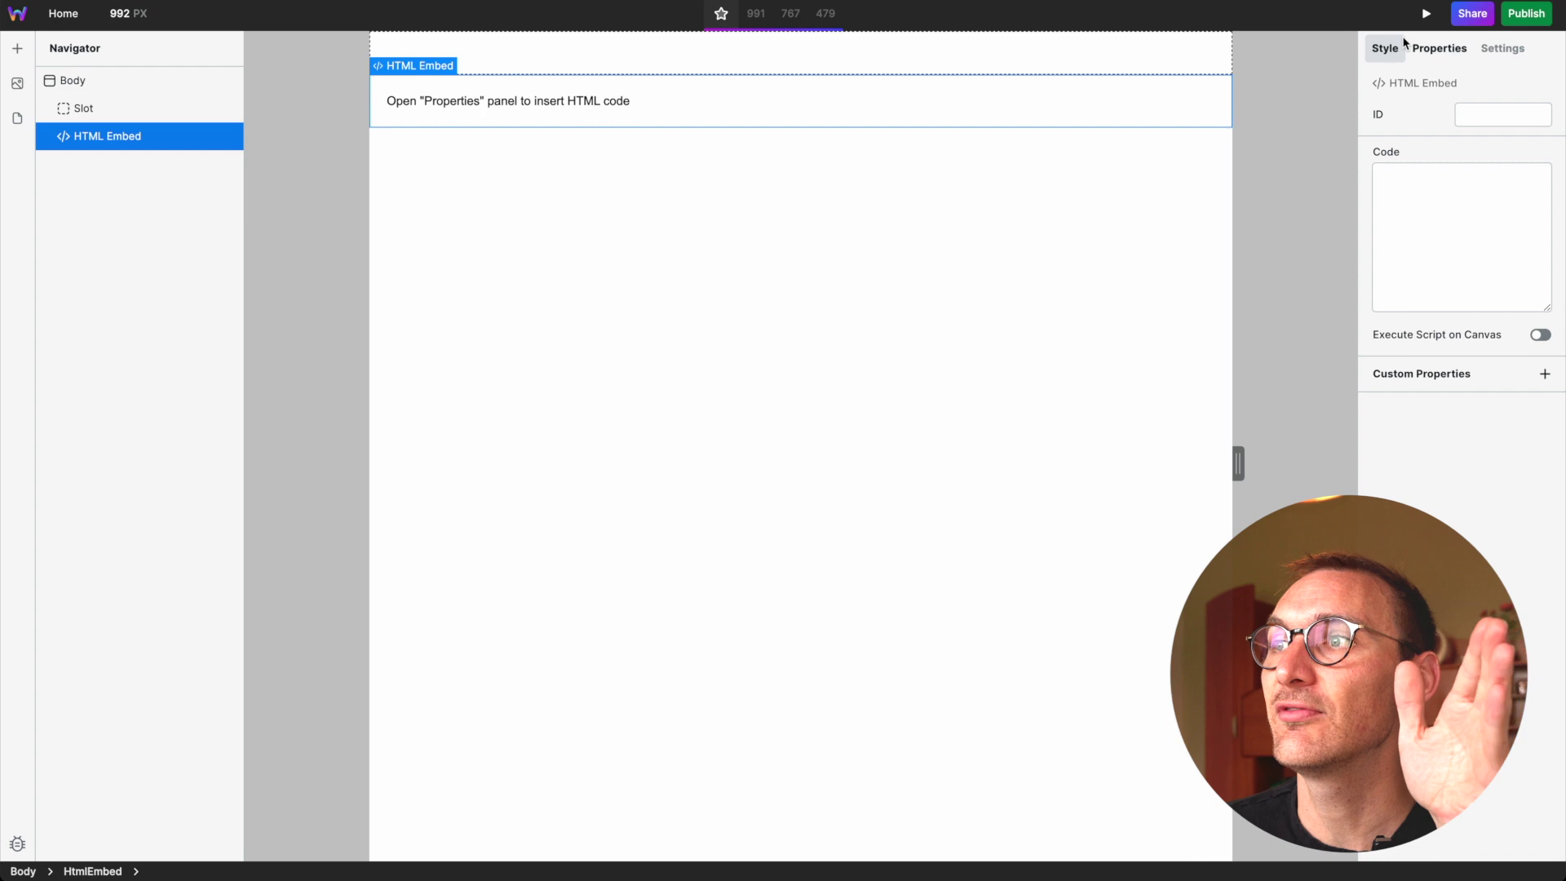
{"action": "left_click", "coordinate": [1385, 49]}
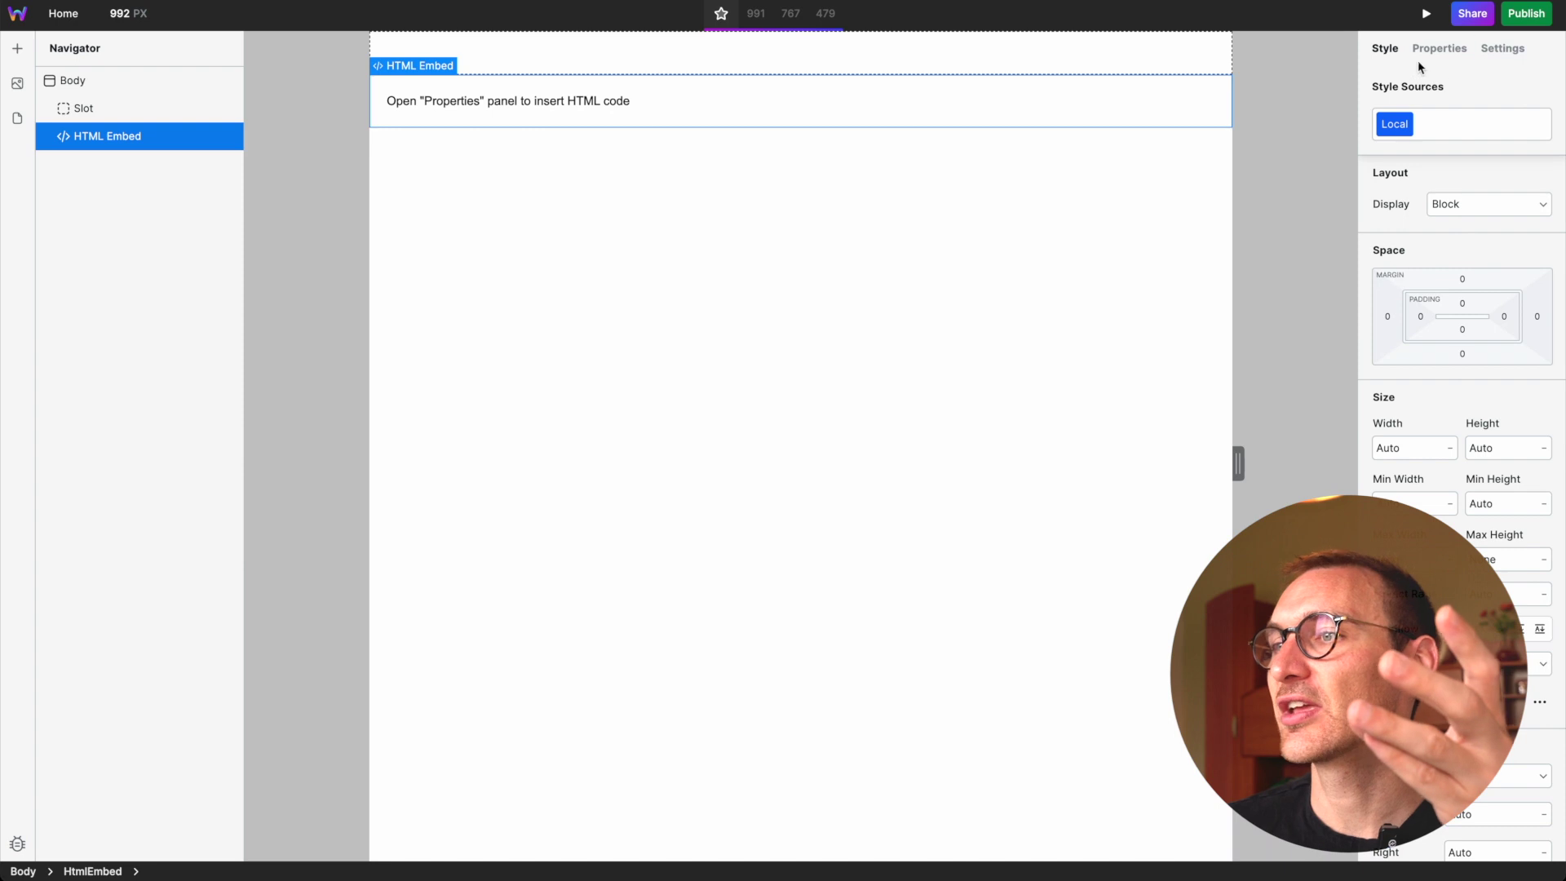
{"action": "scroll", "coordinate": [1460, 493], "scroll_direction": "down", "scroll_amount": 10}
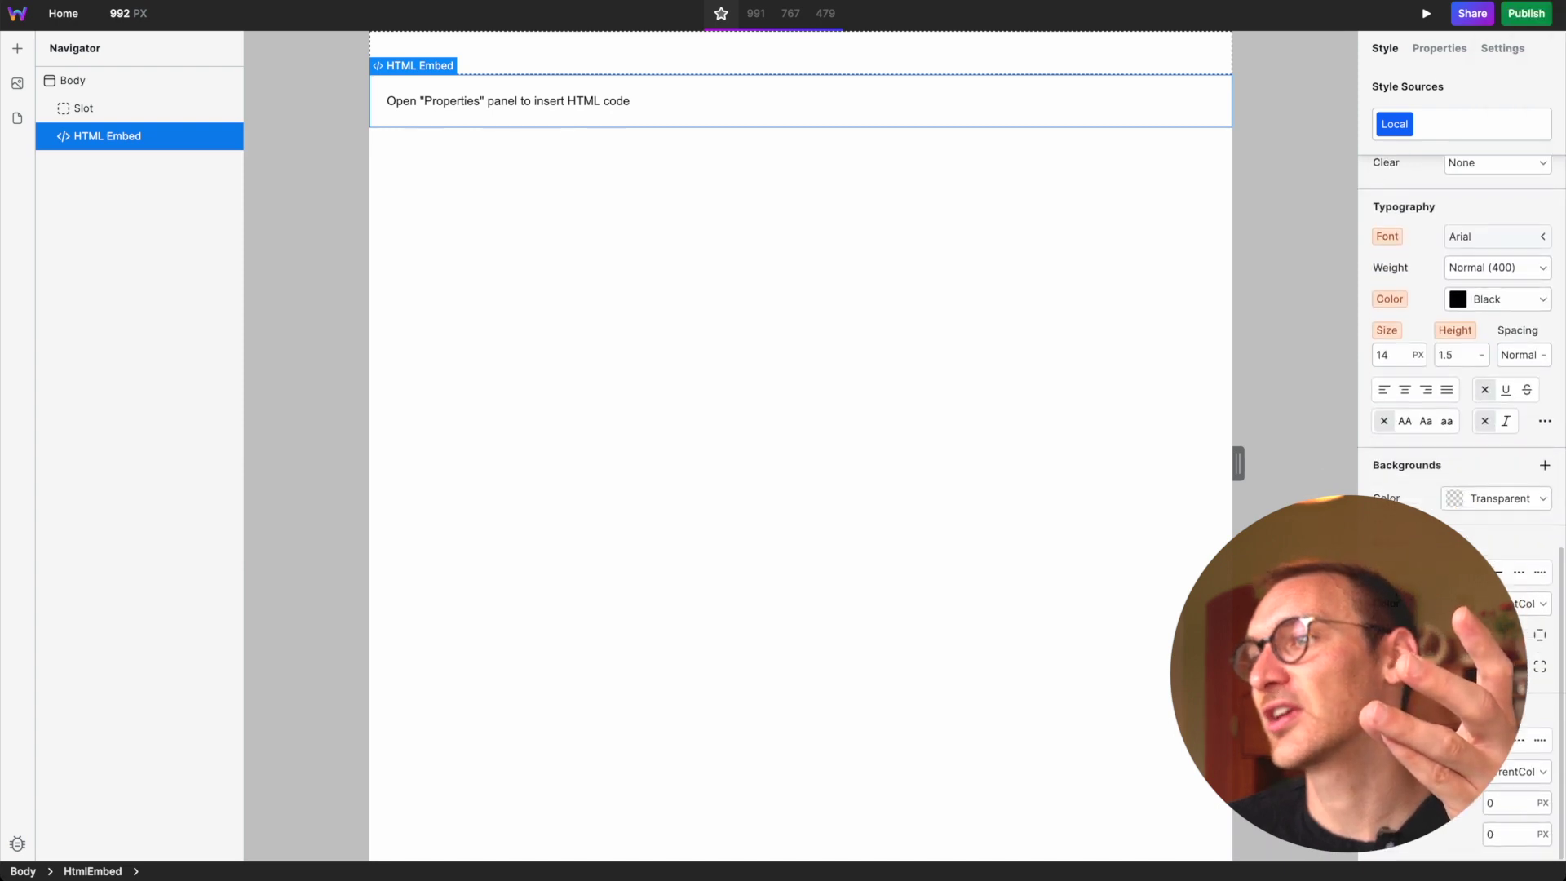
{"action": "scroll", "coordinate": [1460, 489], "scroll_direction": "up", "scroll_amount": 10}
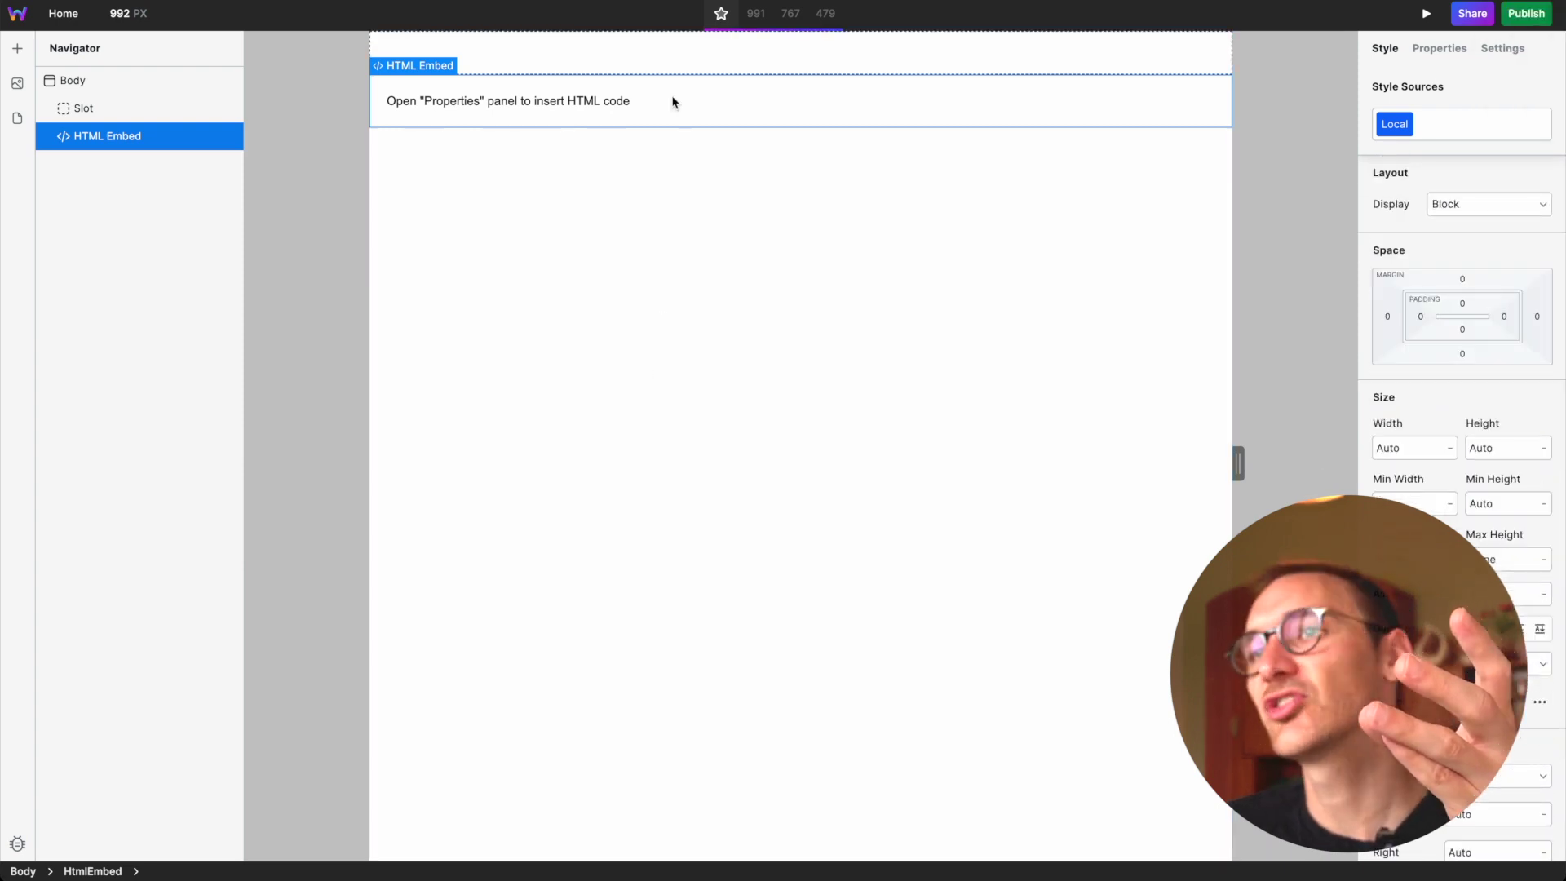
Delete the HTML Embed and the Slot from the page body.
{"action": "key", "text": "BackSpace"}
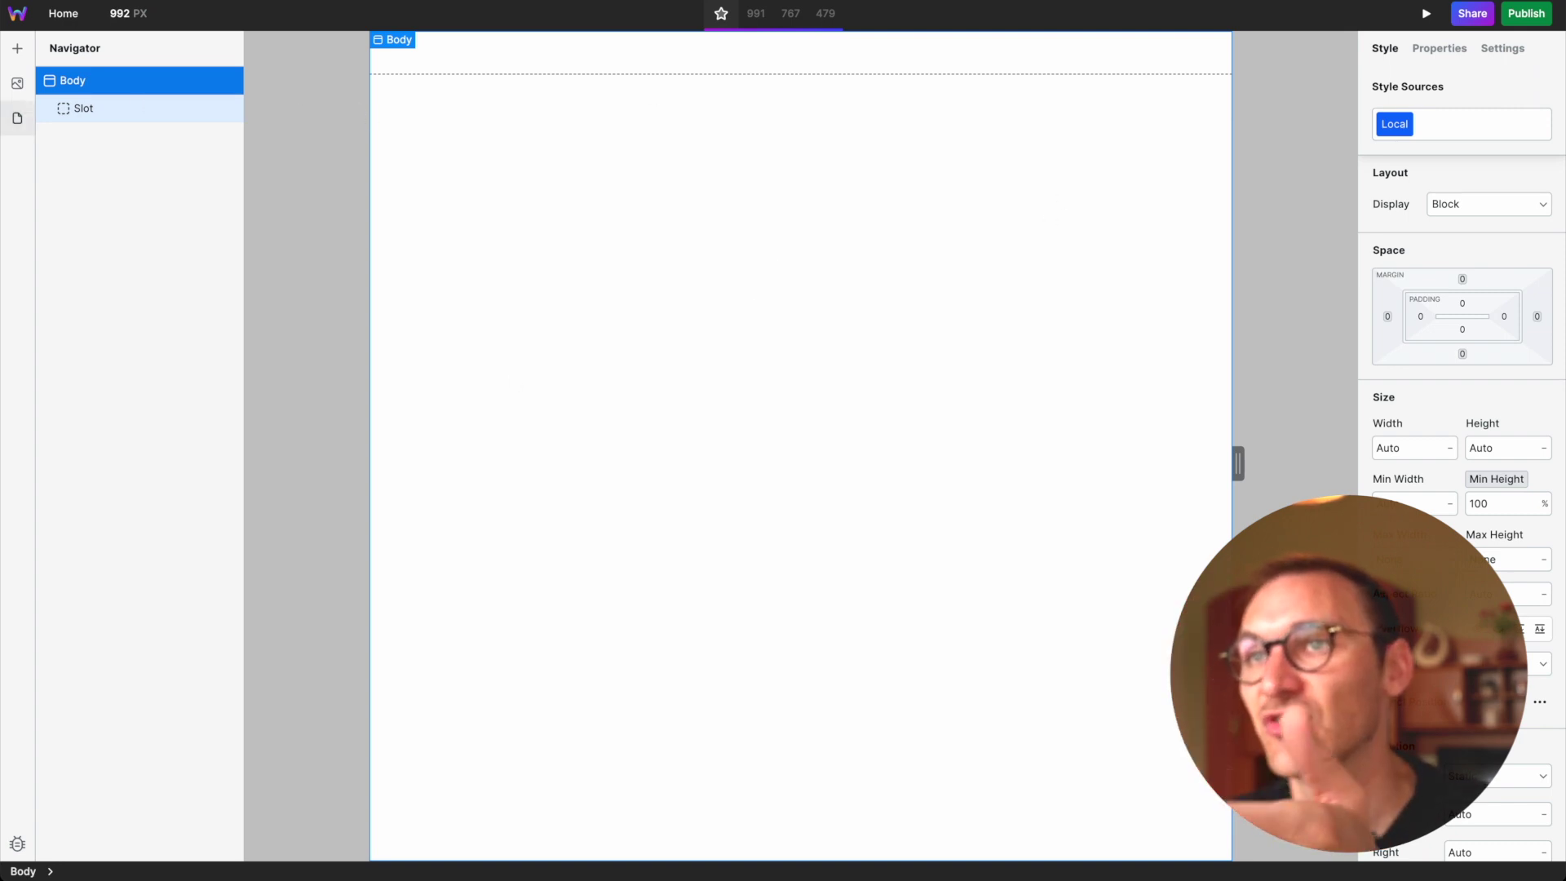
{"action": "left_click", "coordinate": [77, 110]}
{"action": "key", "text": "Delete"}
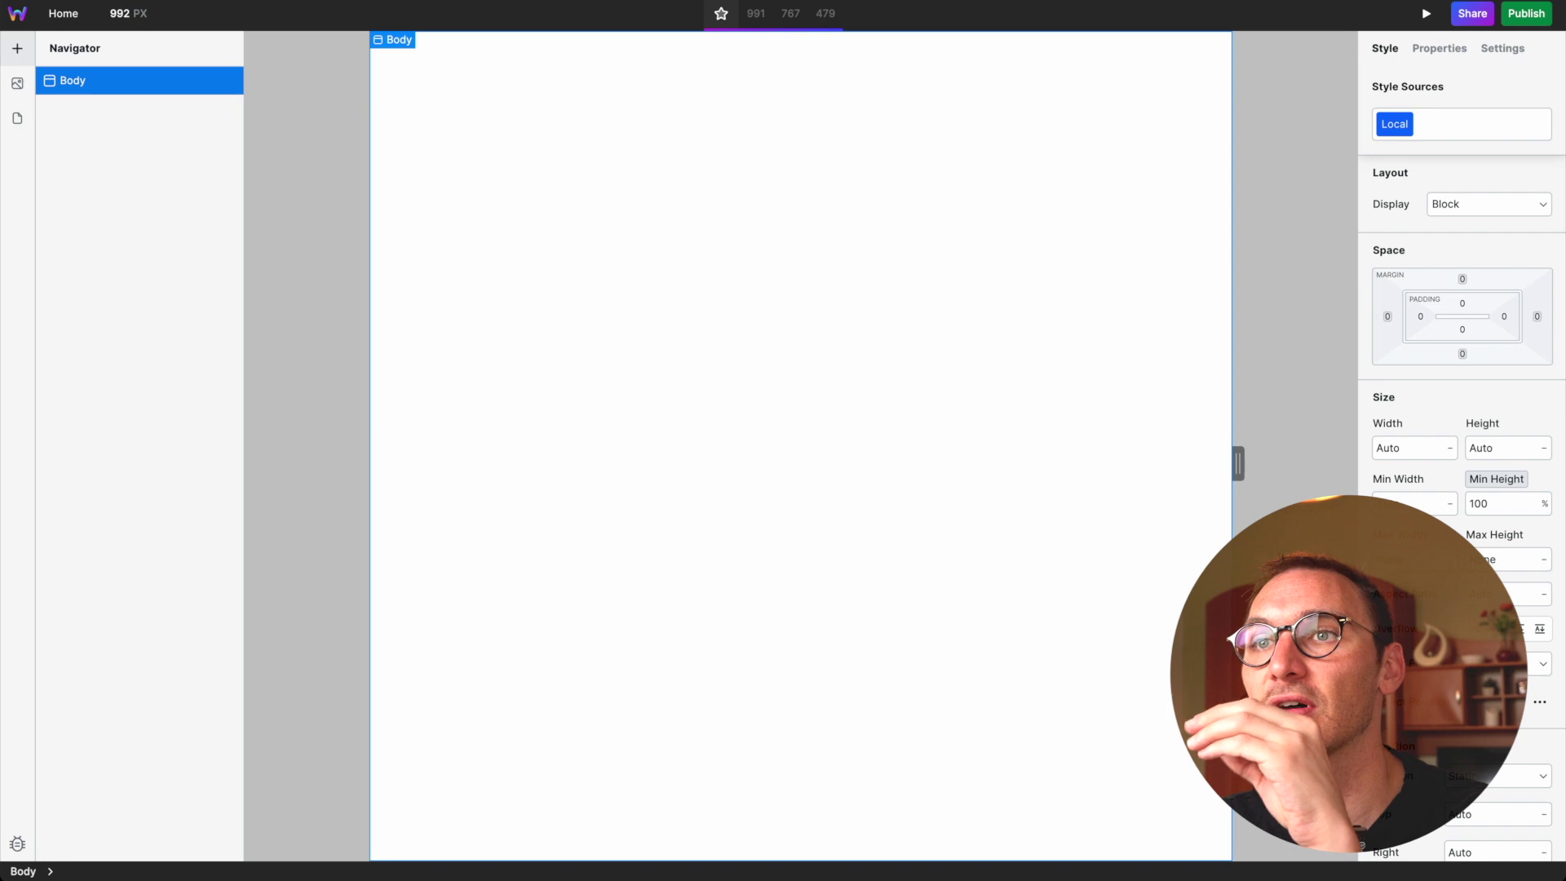
Browse the Add panel of components, then view the body's Settings.
{"action": "left_click", "coordinate": [18, 49]}
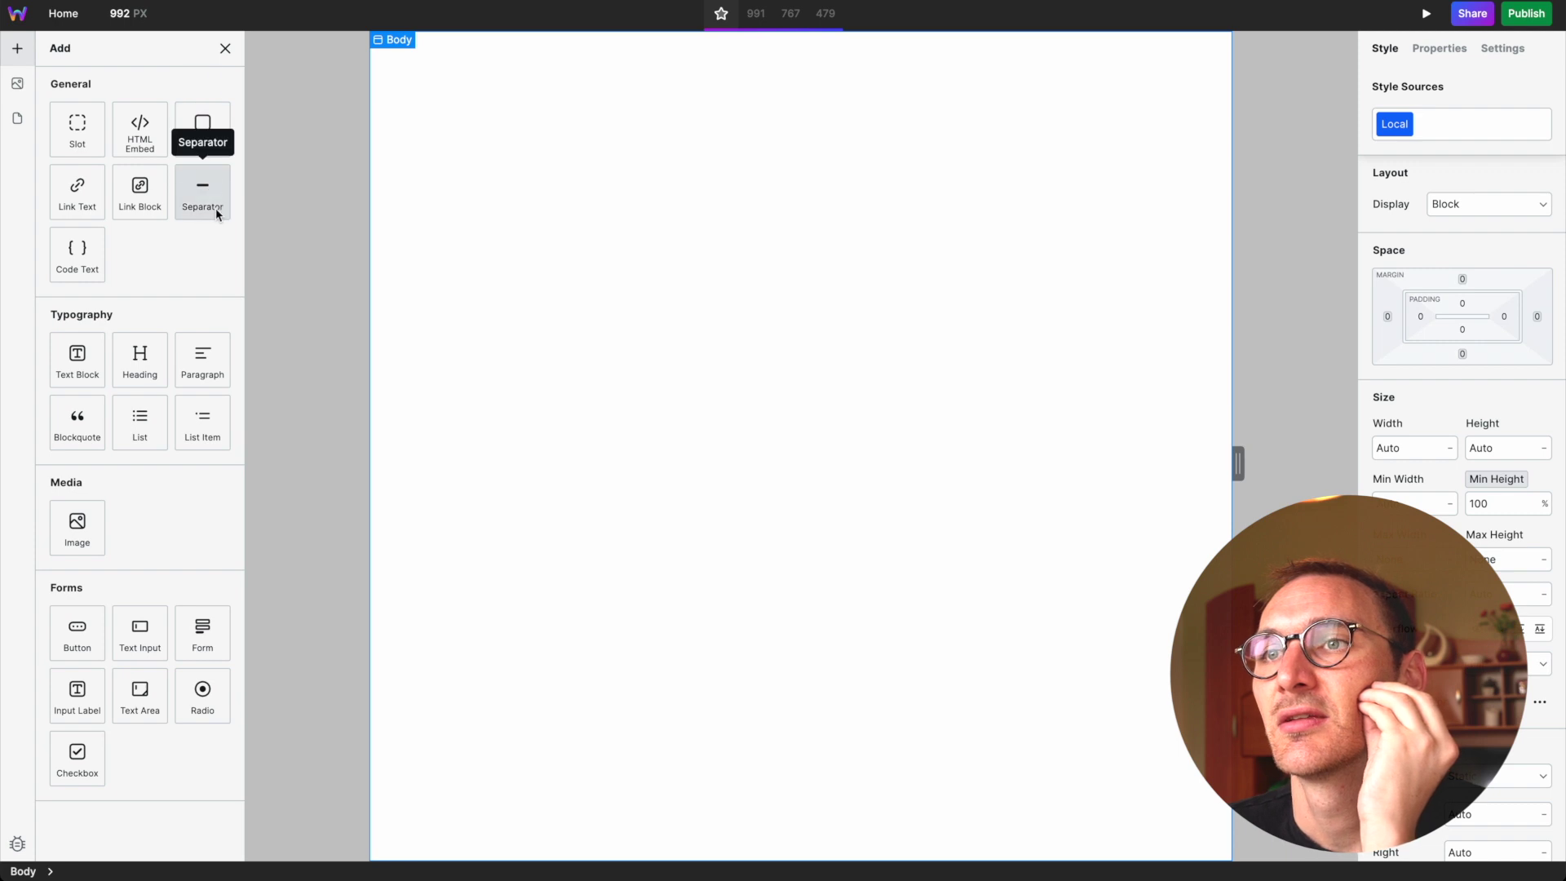
{"action": "left_click_drag", "start_coordinate": [213, 208], "coordinate": [740, 285]}
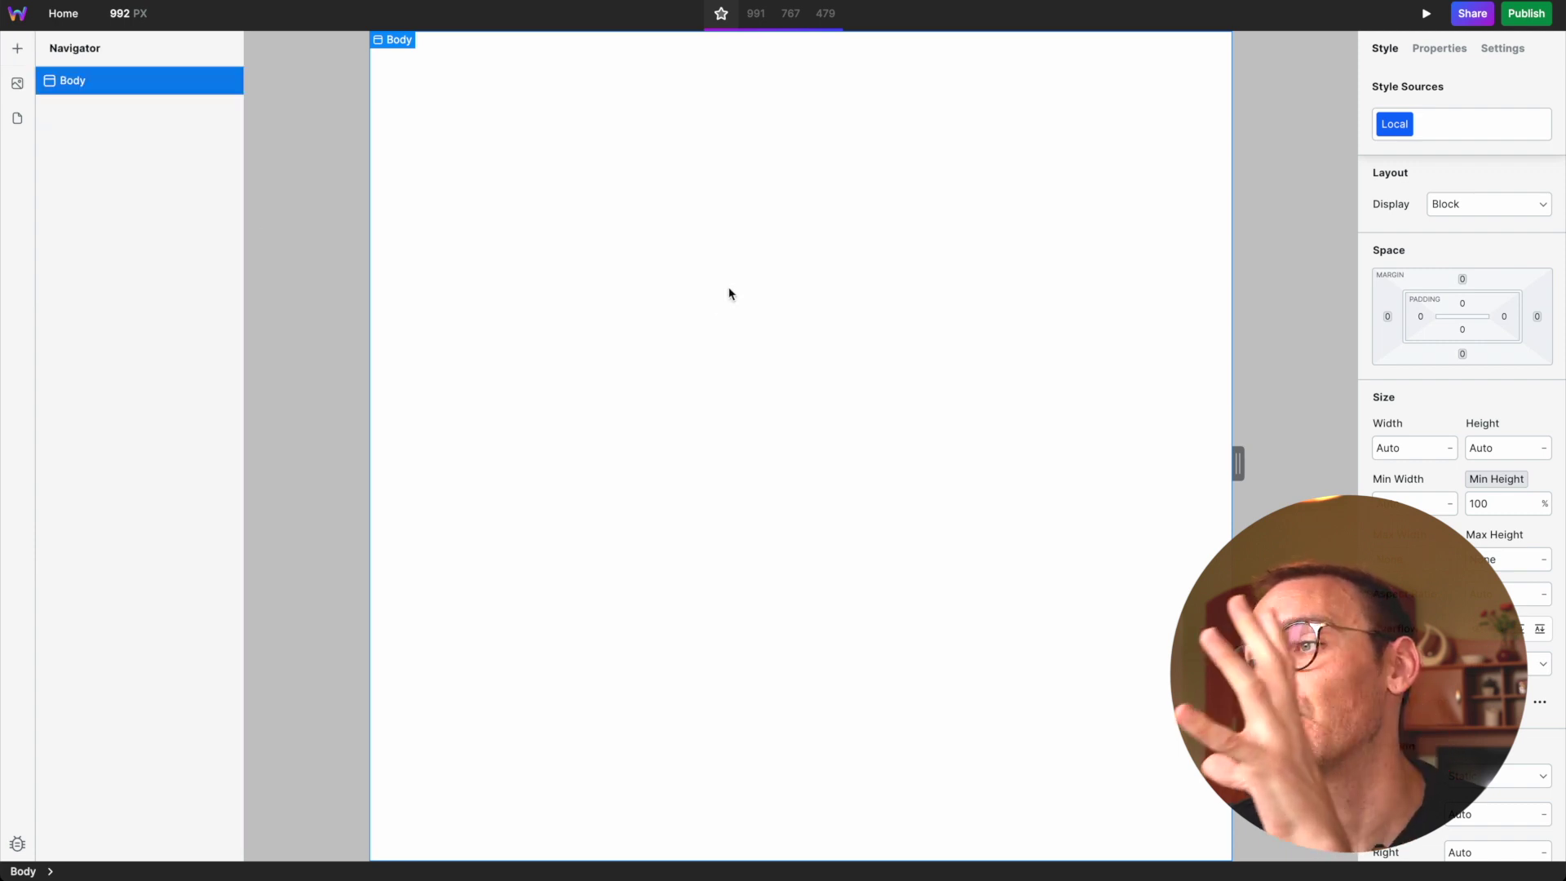
{"action": "left_click", "coordinate": [1502, 48]}
Rename the body instance to 'the body' in its Settings.
{"action": "left_click", "coordinate": [1428, 122]}
{"action": "left_click", "coordinate": [784, 134]}
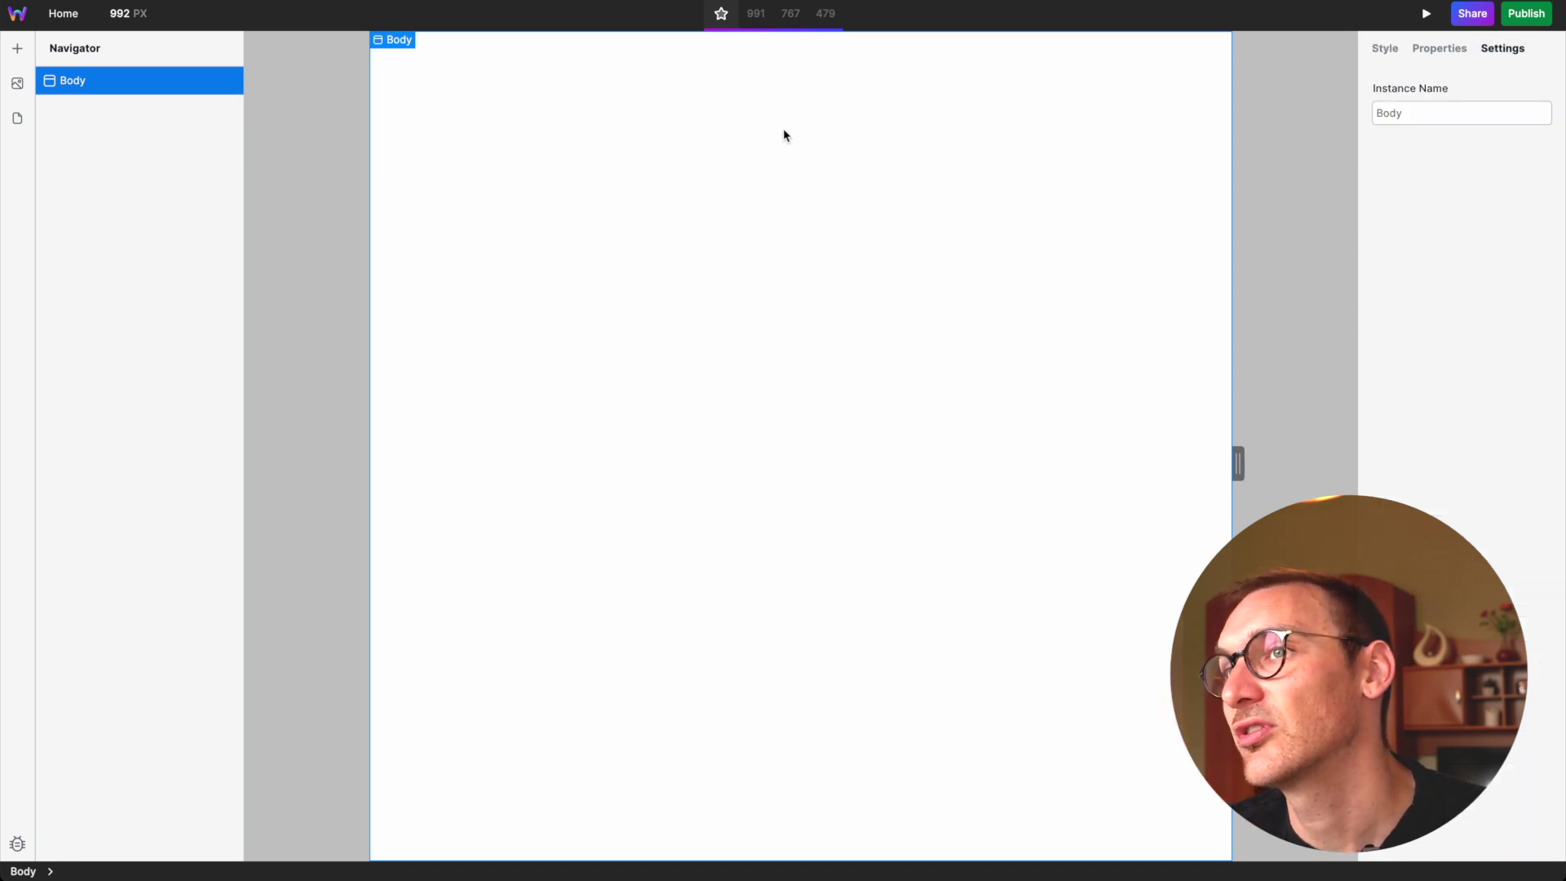
{"action": "left_click", "coordinate": [1442, 104]}
{"action": "left_click", "coordinate": [1495, 84]}
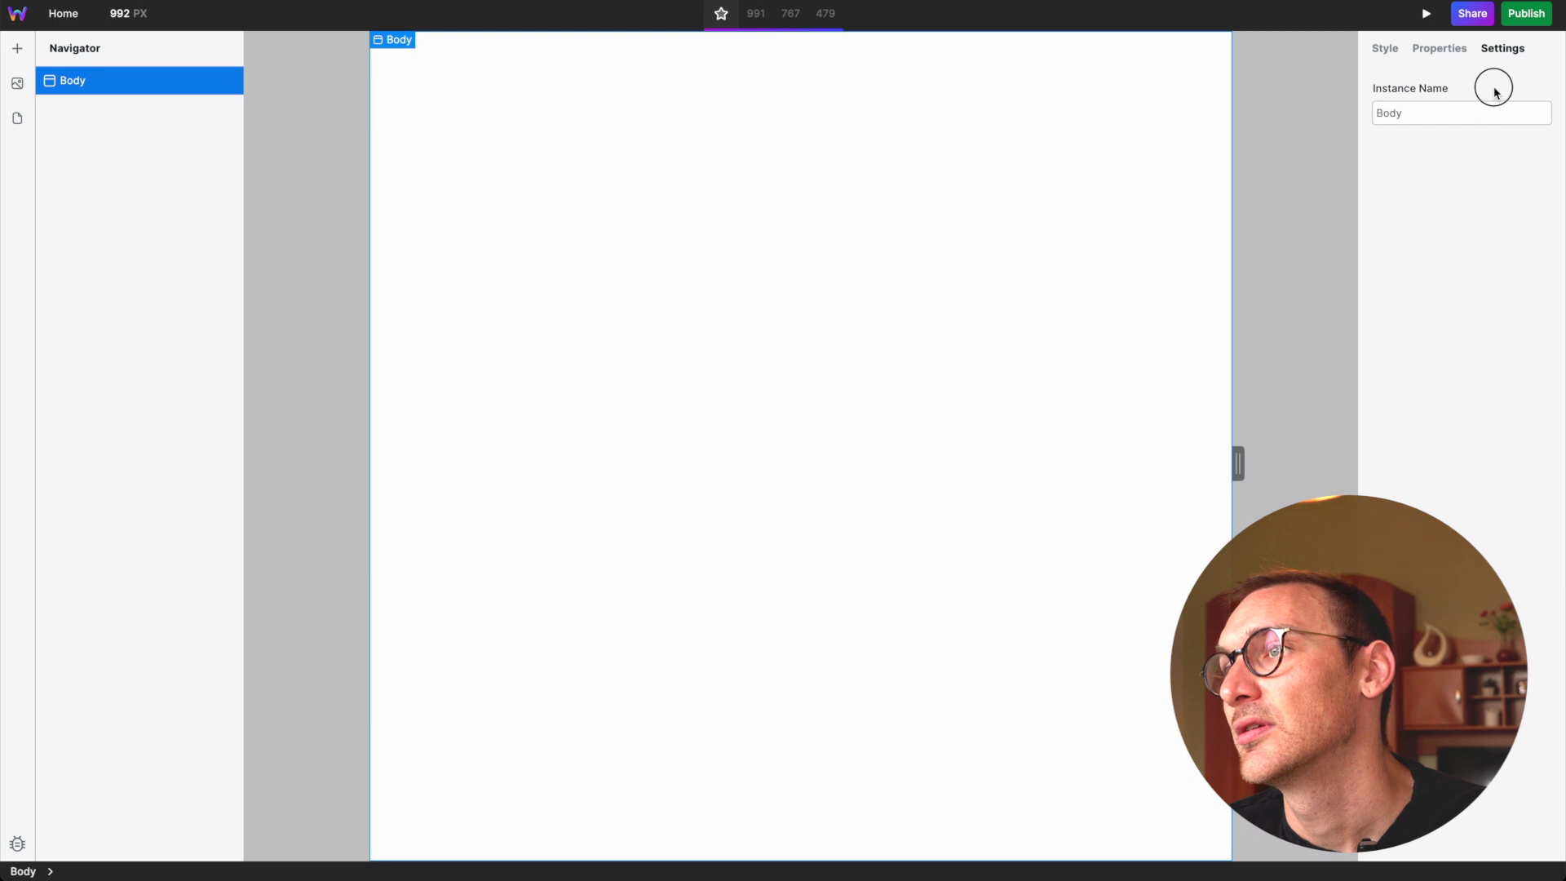
{"action": "left_click", "coordinate": [1437, 121]}
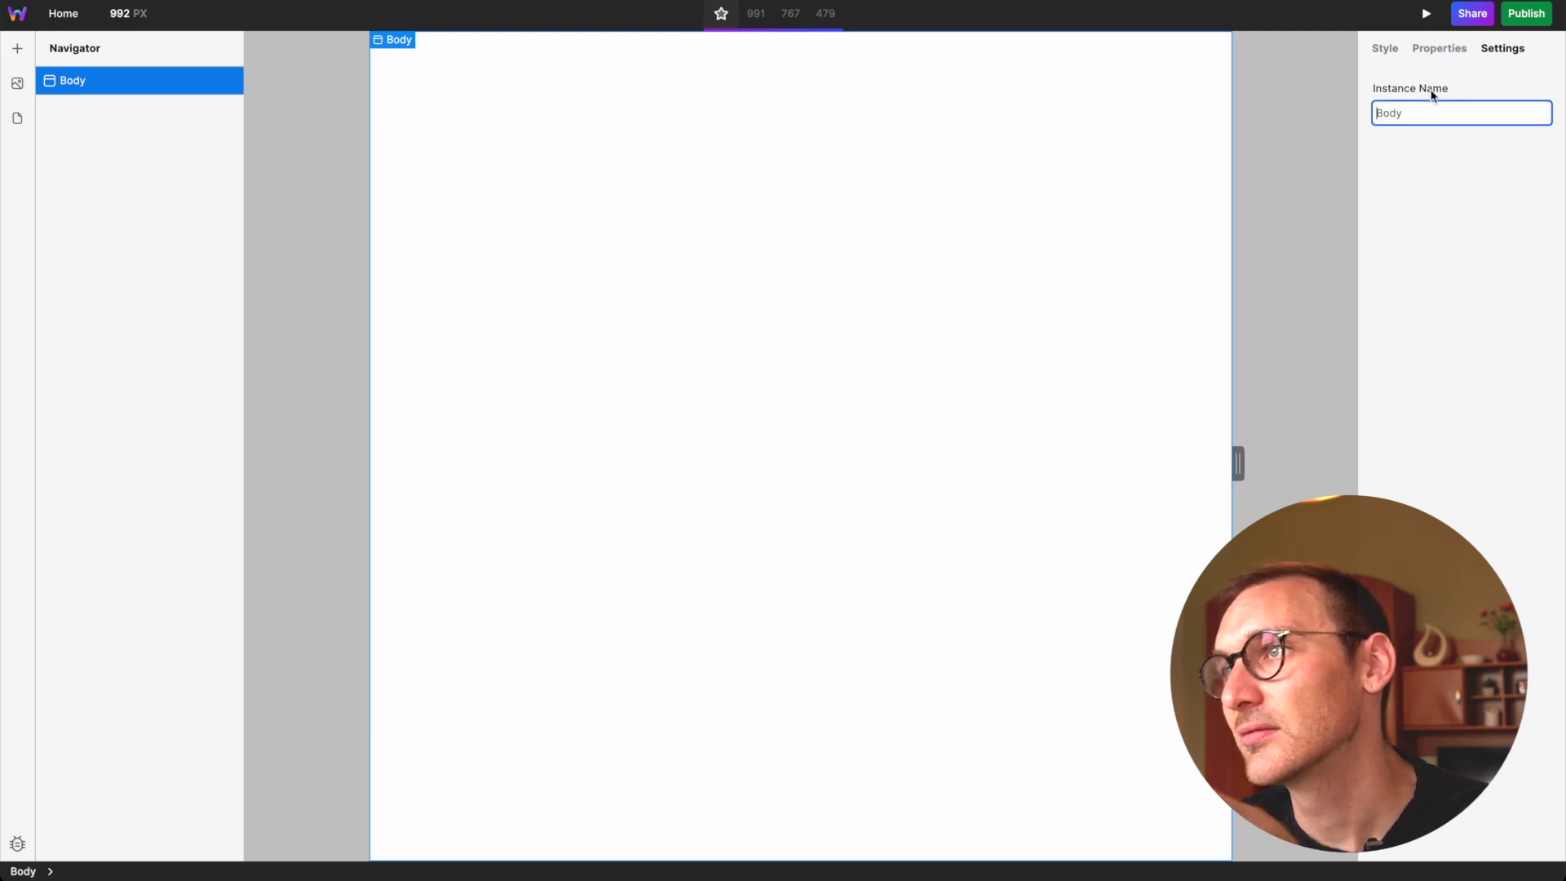
{"action": "left_click", "coordinate": [1435, 93]}
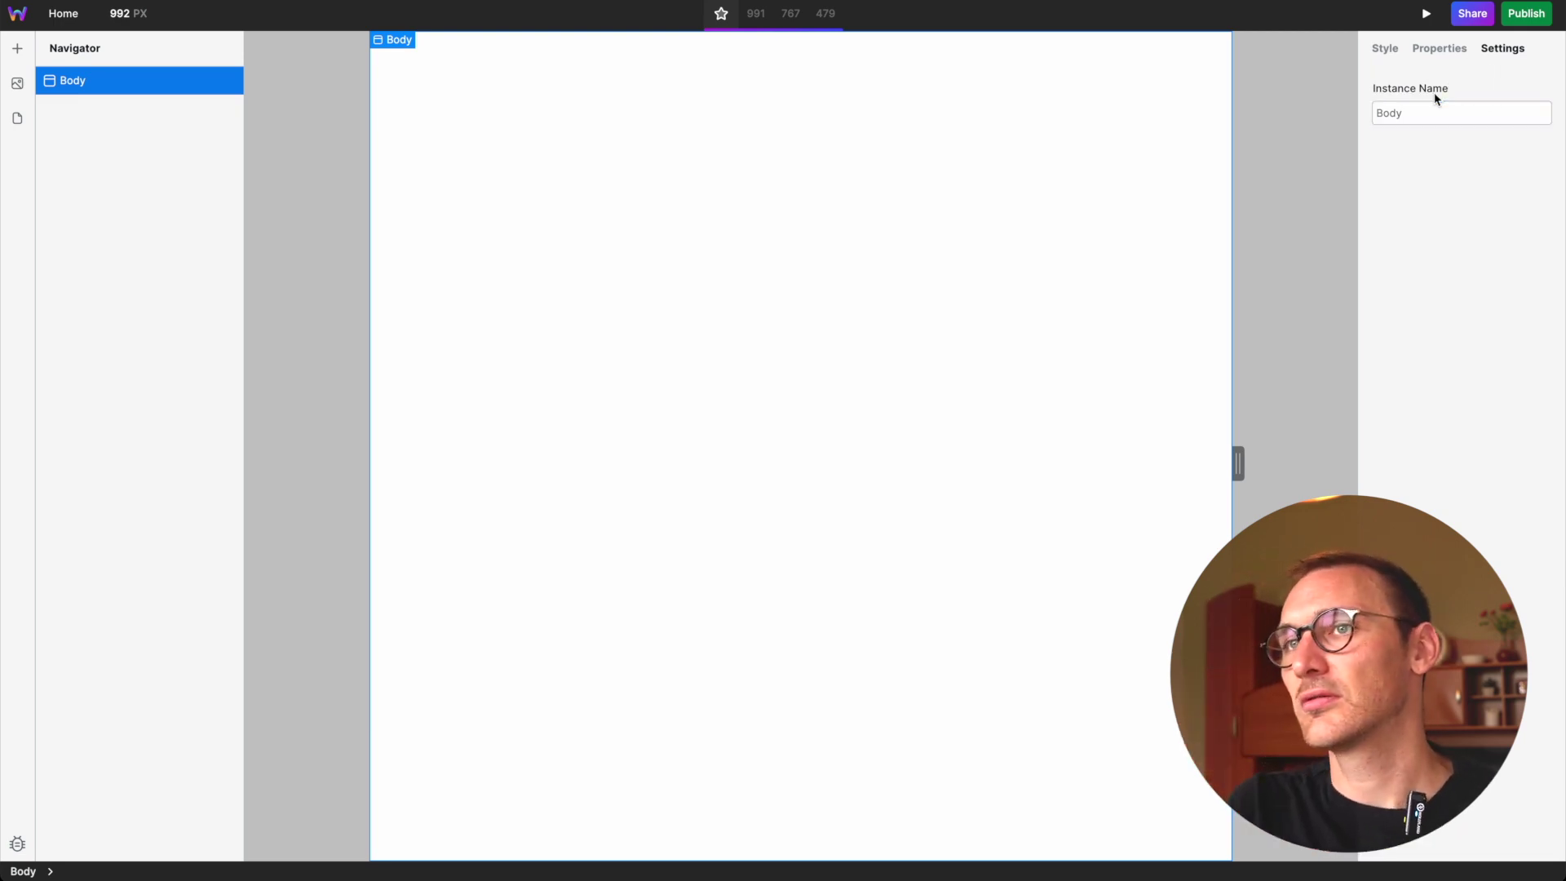
{"action": "left_click", "coordinate": [1434, 113]}
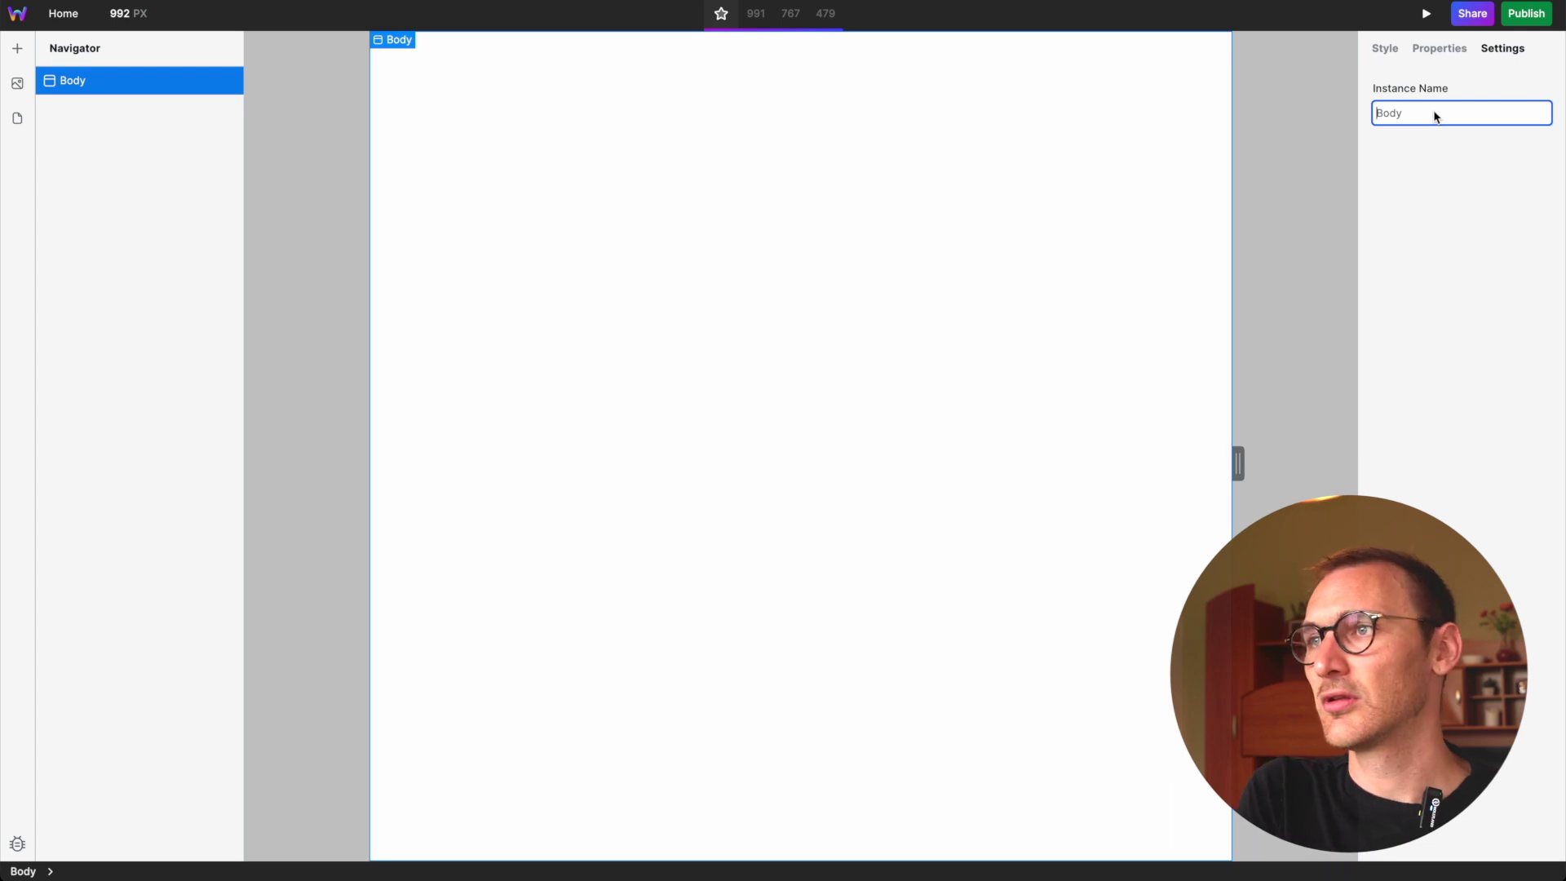
{"action": "type", "text": "the body"}
{"action": "left_click", "coordinate": [1473, 149]}
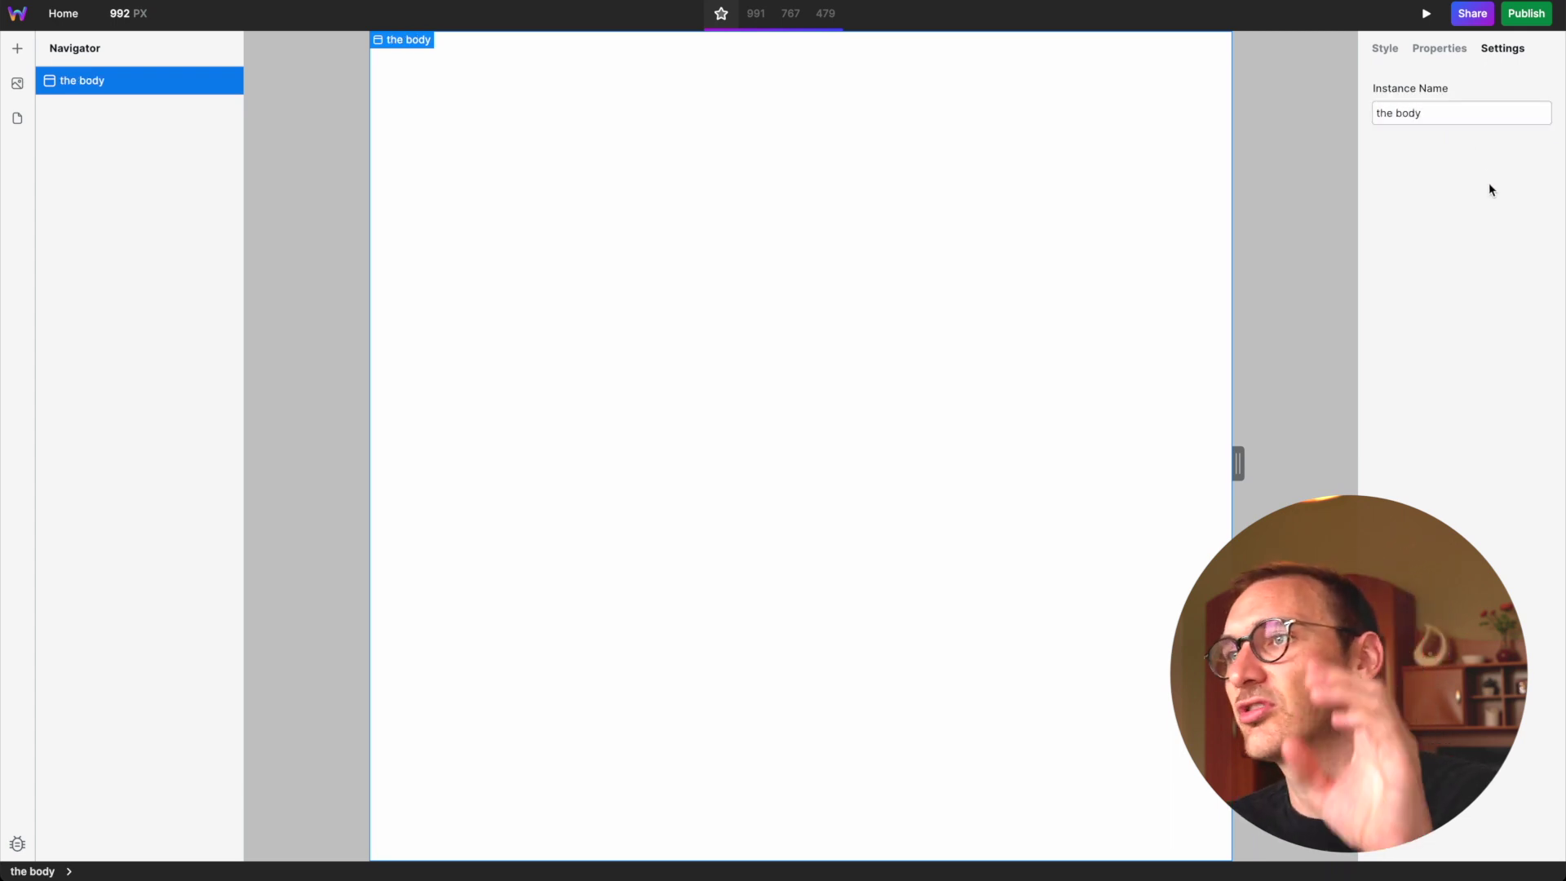
Add a custom property named data-hello to the body.
{"action": "left_click", "coordinate": [1440, 48]}
{"action": "mouse_move", "coordinate": [1530, 163]}
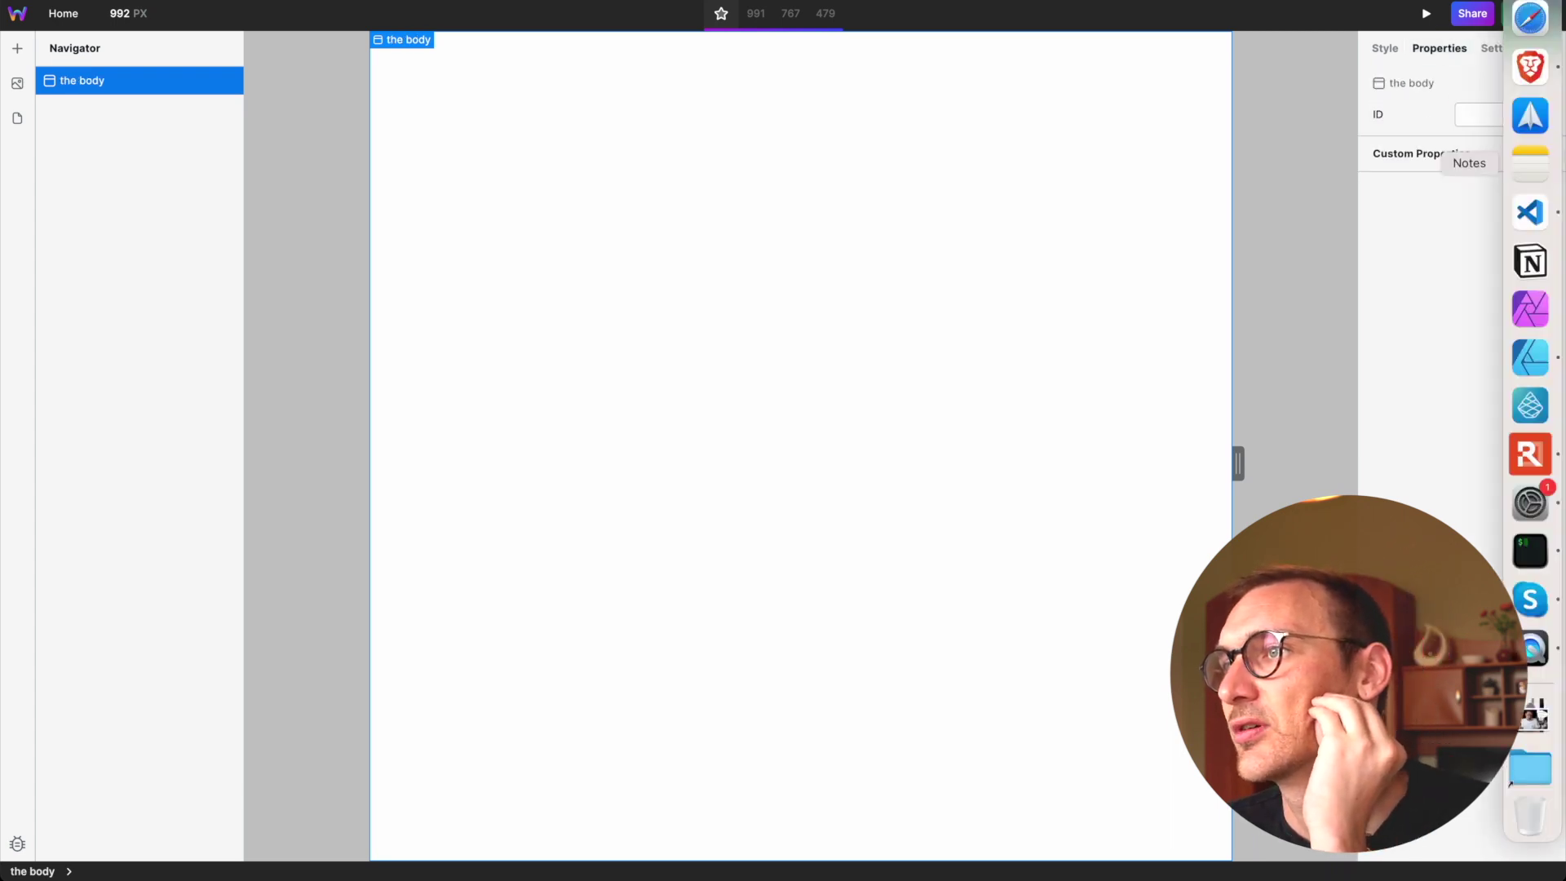
{"action": "left_click", "coordinate": [1545, 155]}
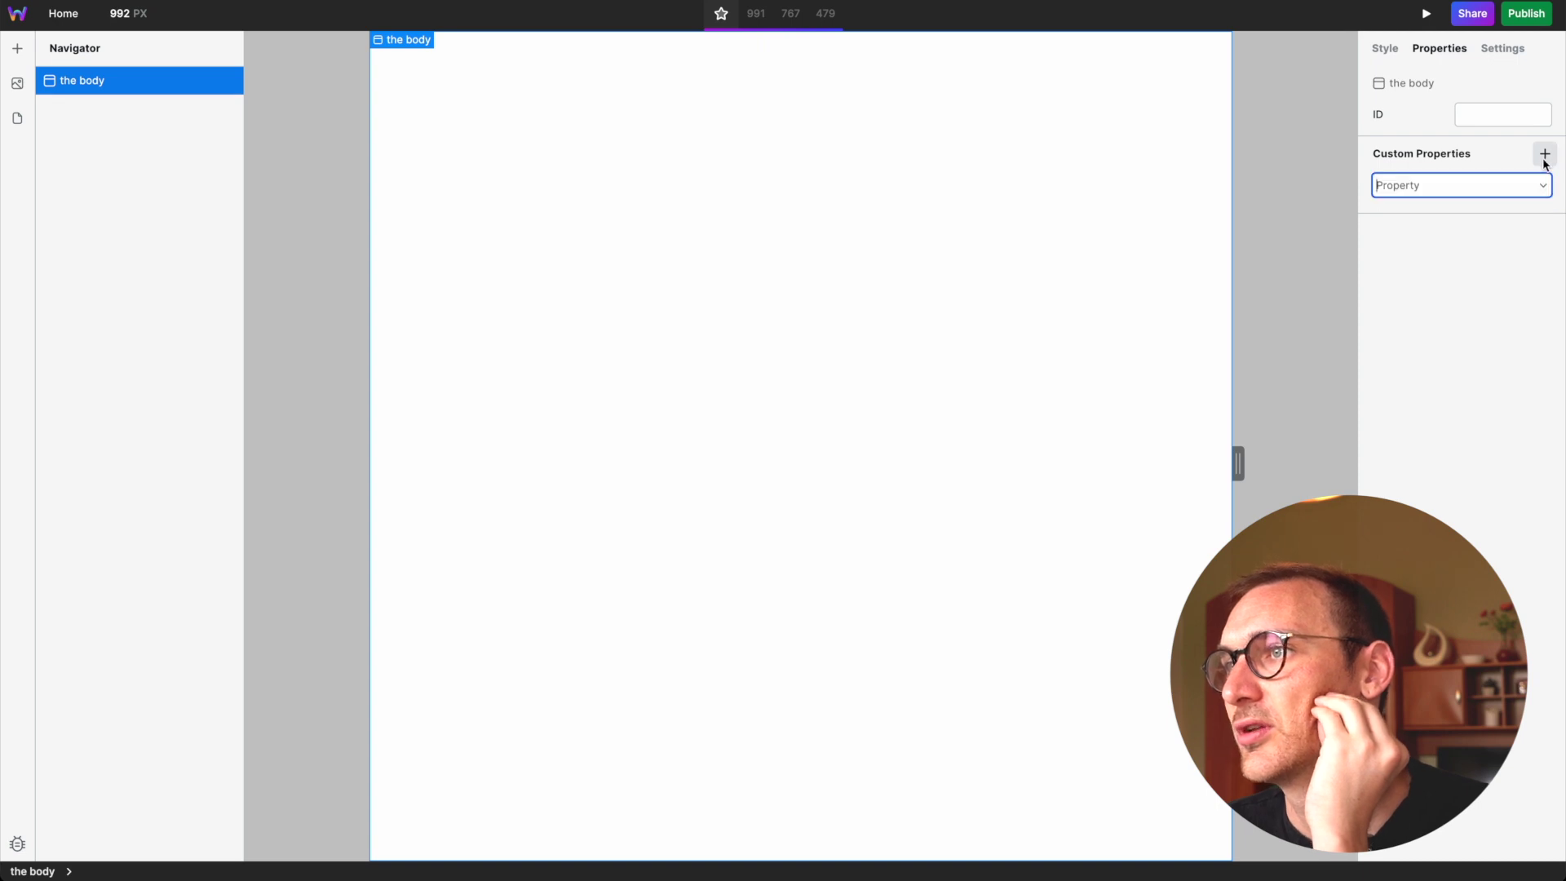
{"action": "left_click", "coordinate": [1544, 186]}
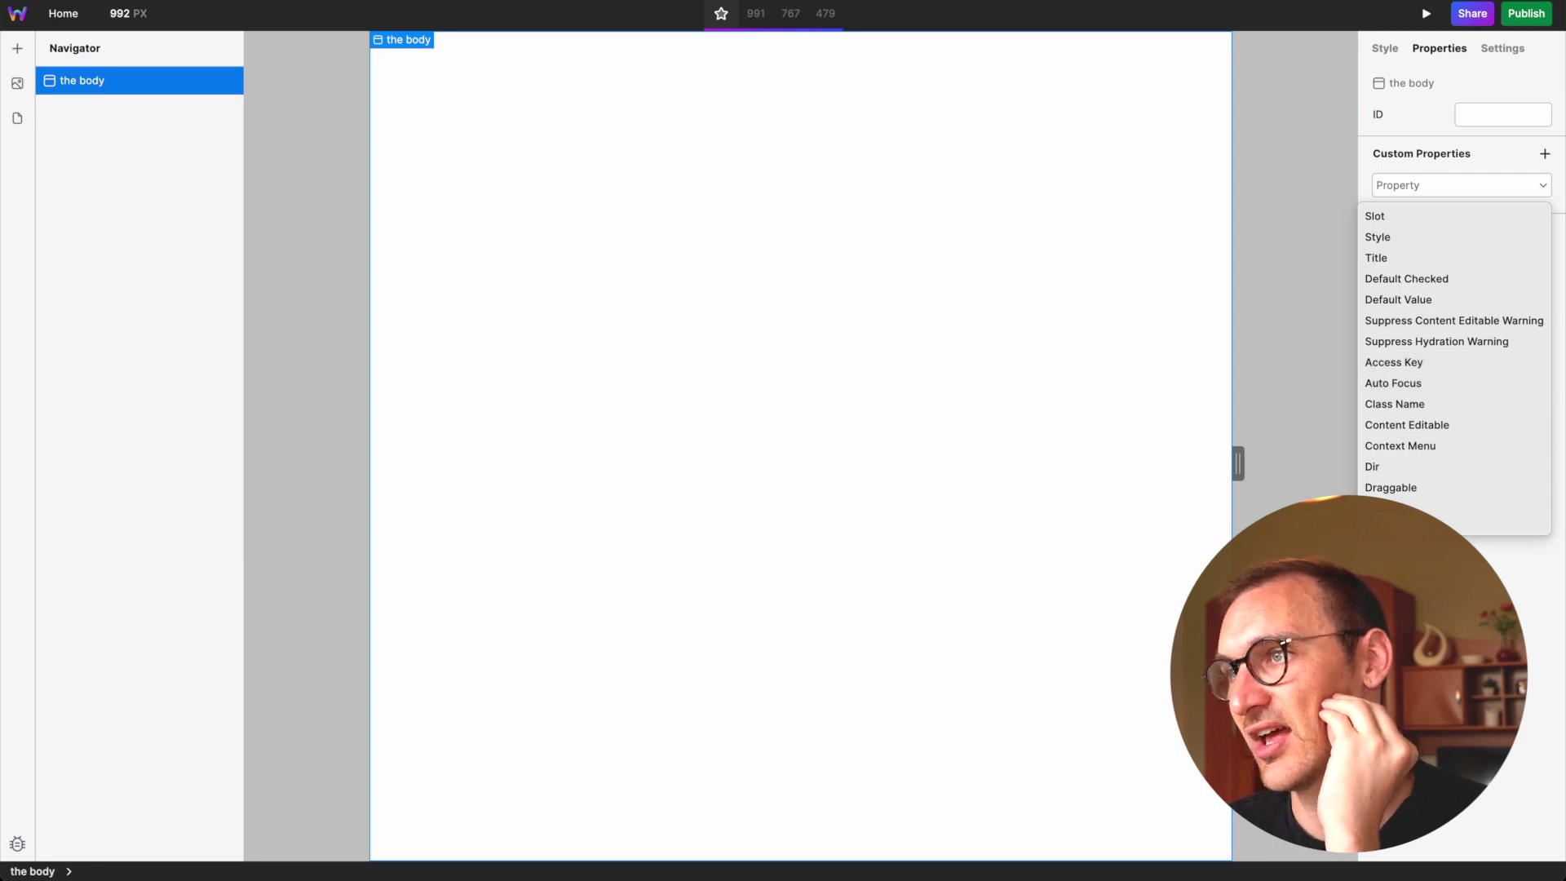
{"action": "left_click", "coordinate": [1443, 192]}
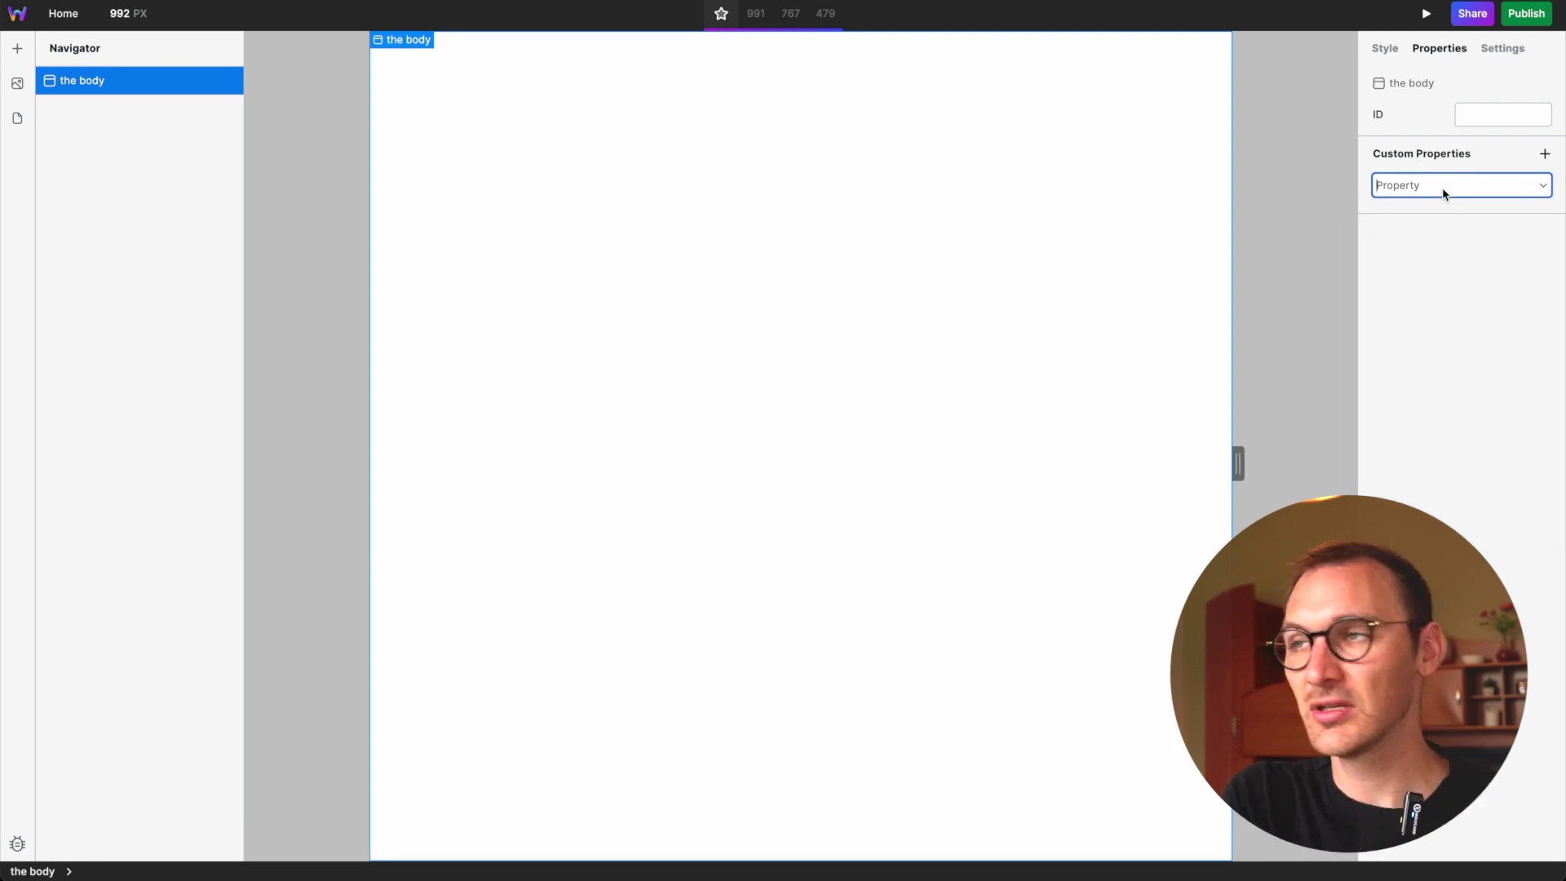
{"action": "type", "text": "data-hello"}
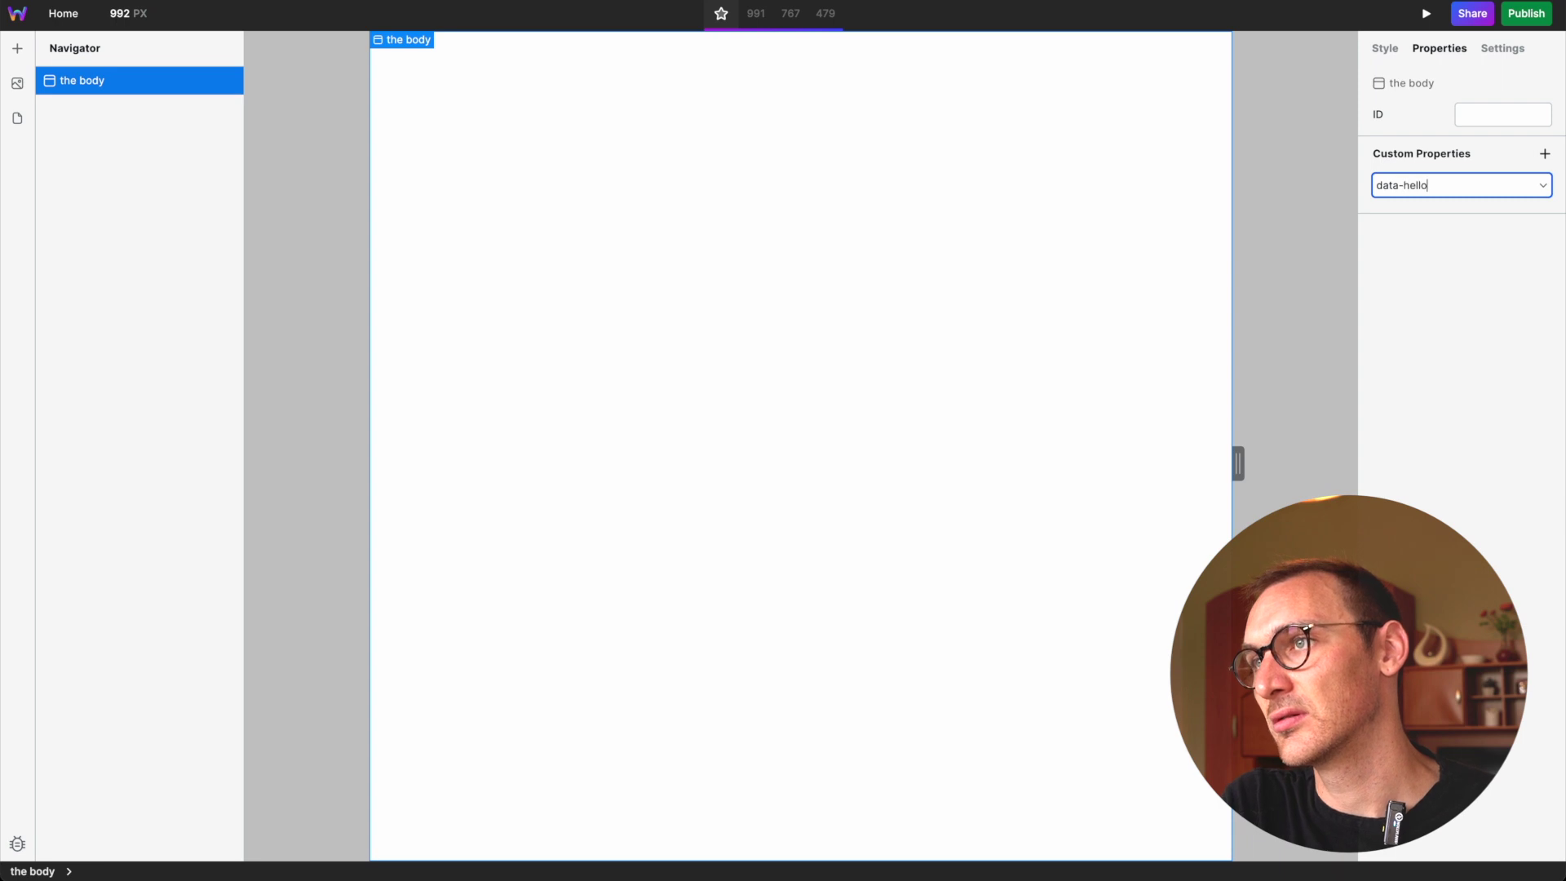
{"action": "left_click", "coordinate": [1437, 490]}
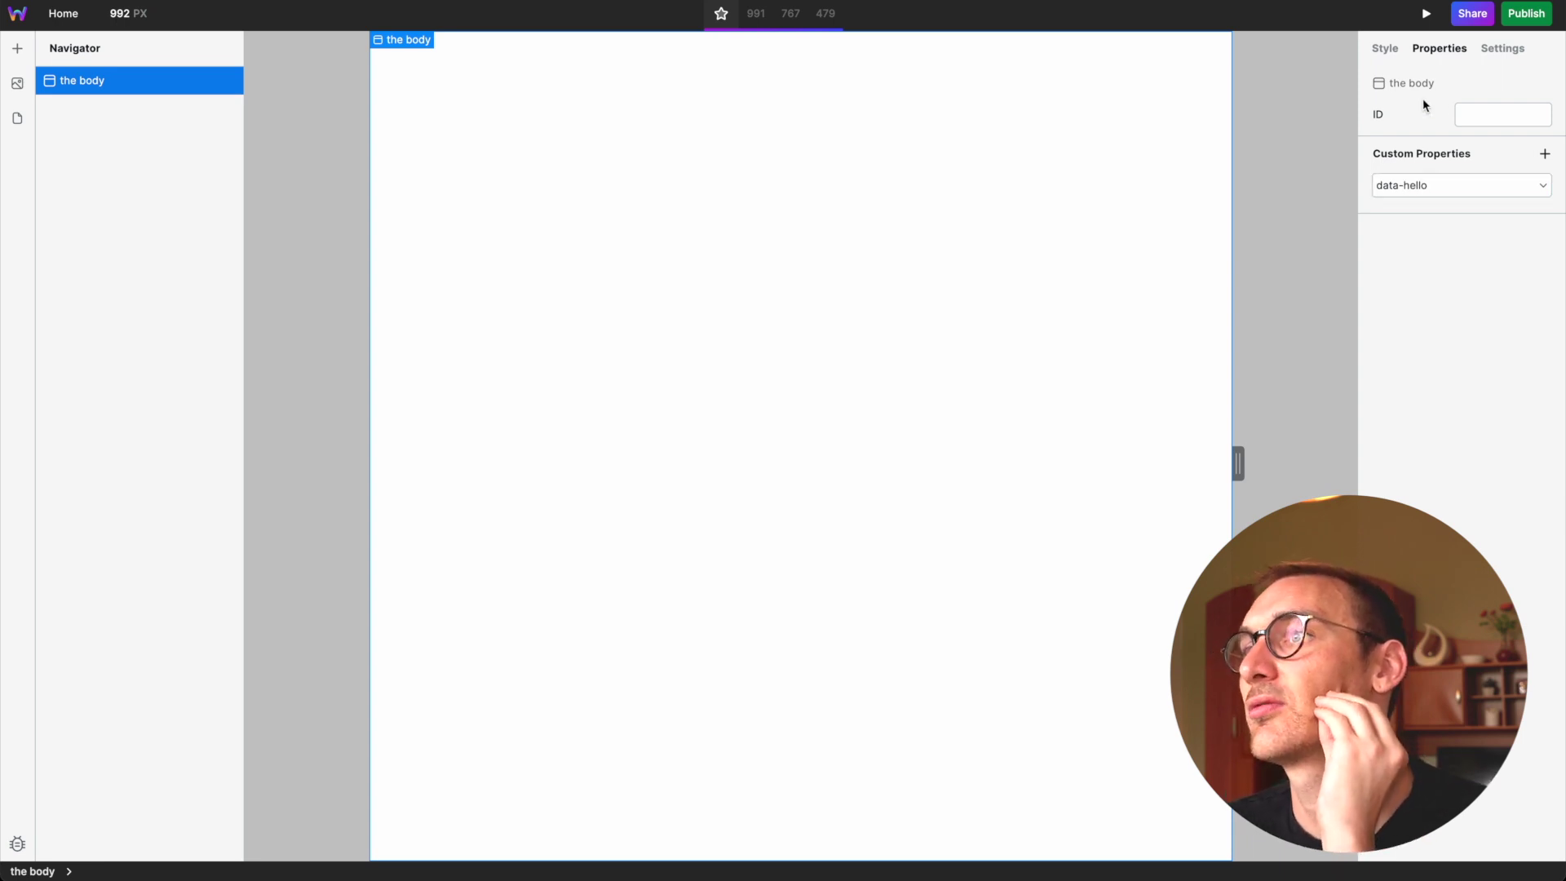
{"action": "left_click", "coordinate": [1503, 48]}
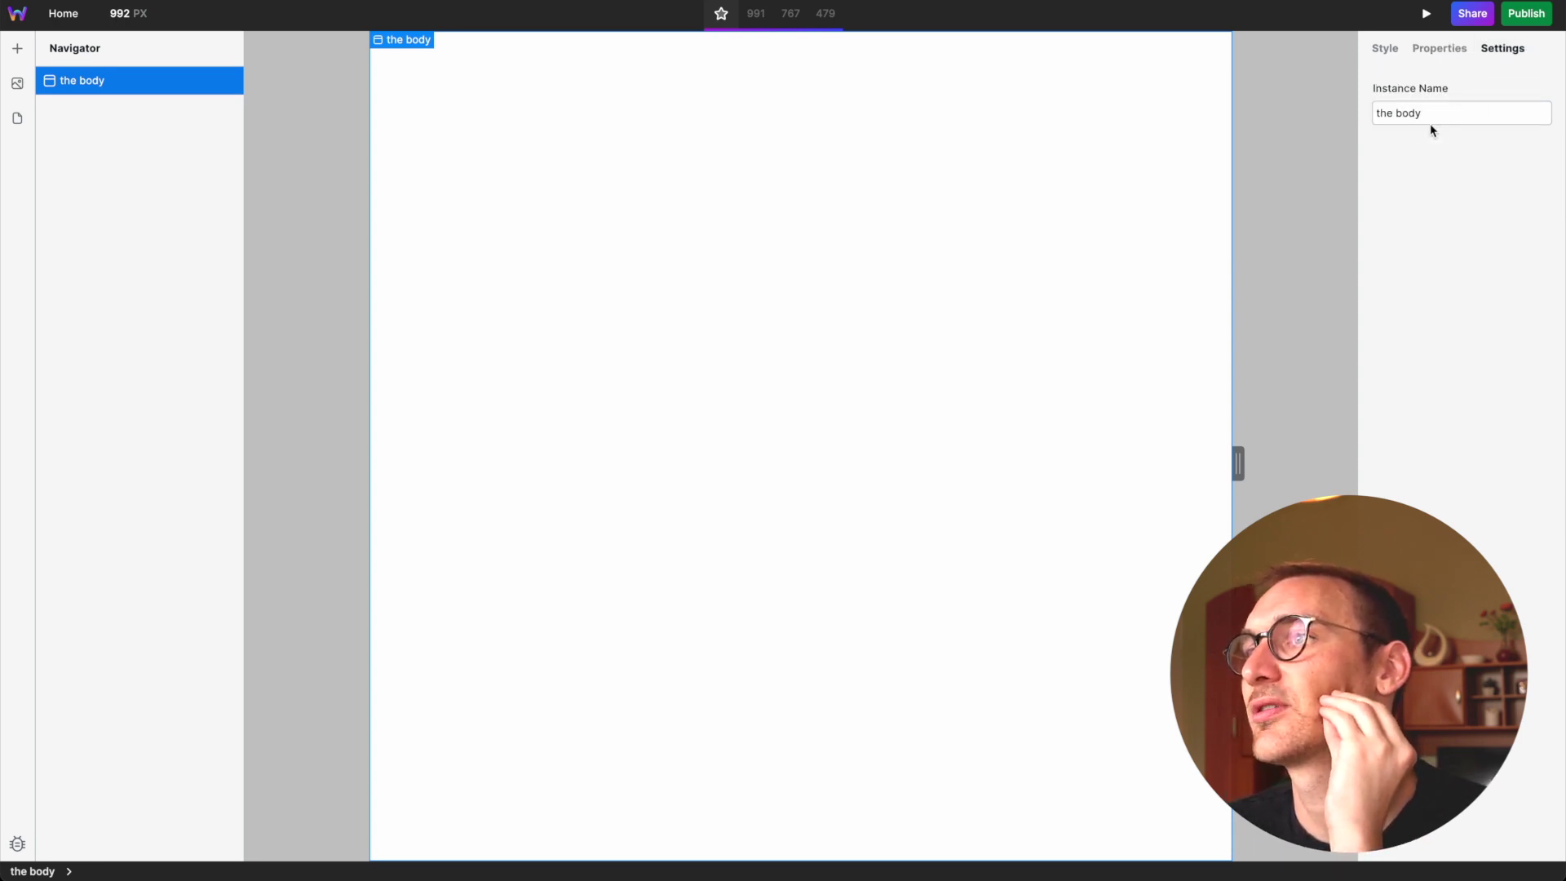
{"action": "left_click", "coordinate": [1445, 52]}
{"action": "left_click", "coordinate": [1383, 62]}
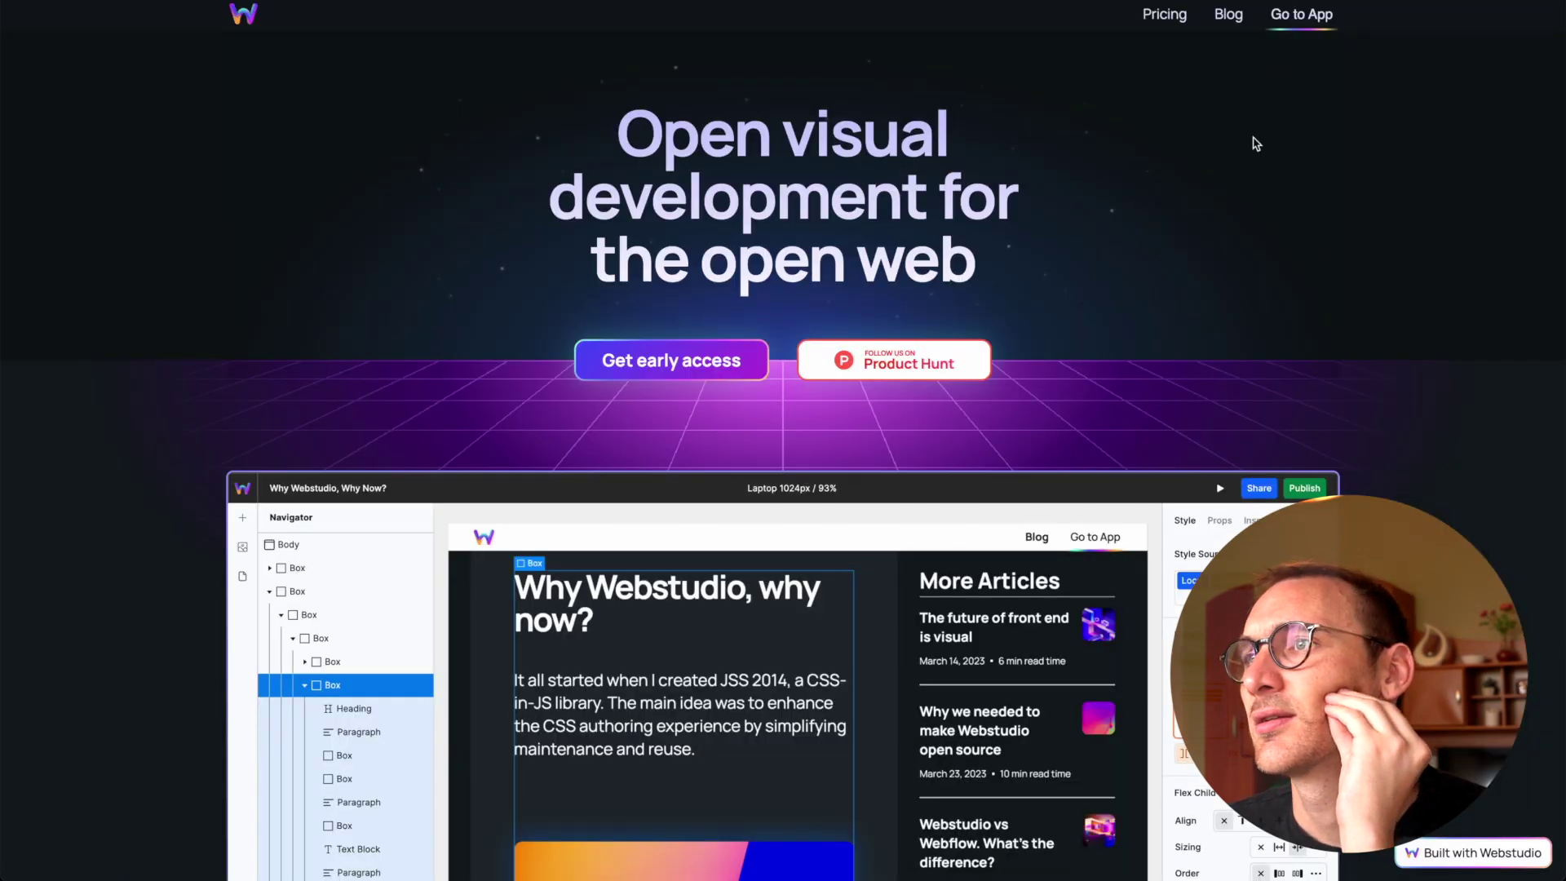
{"action": "scroll", "coordinate": [1077, 184], "scroll_direction": "down", "scroll_amount": 20}
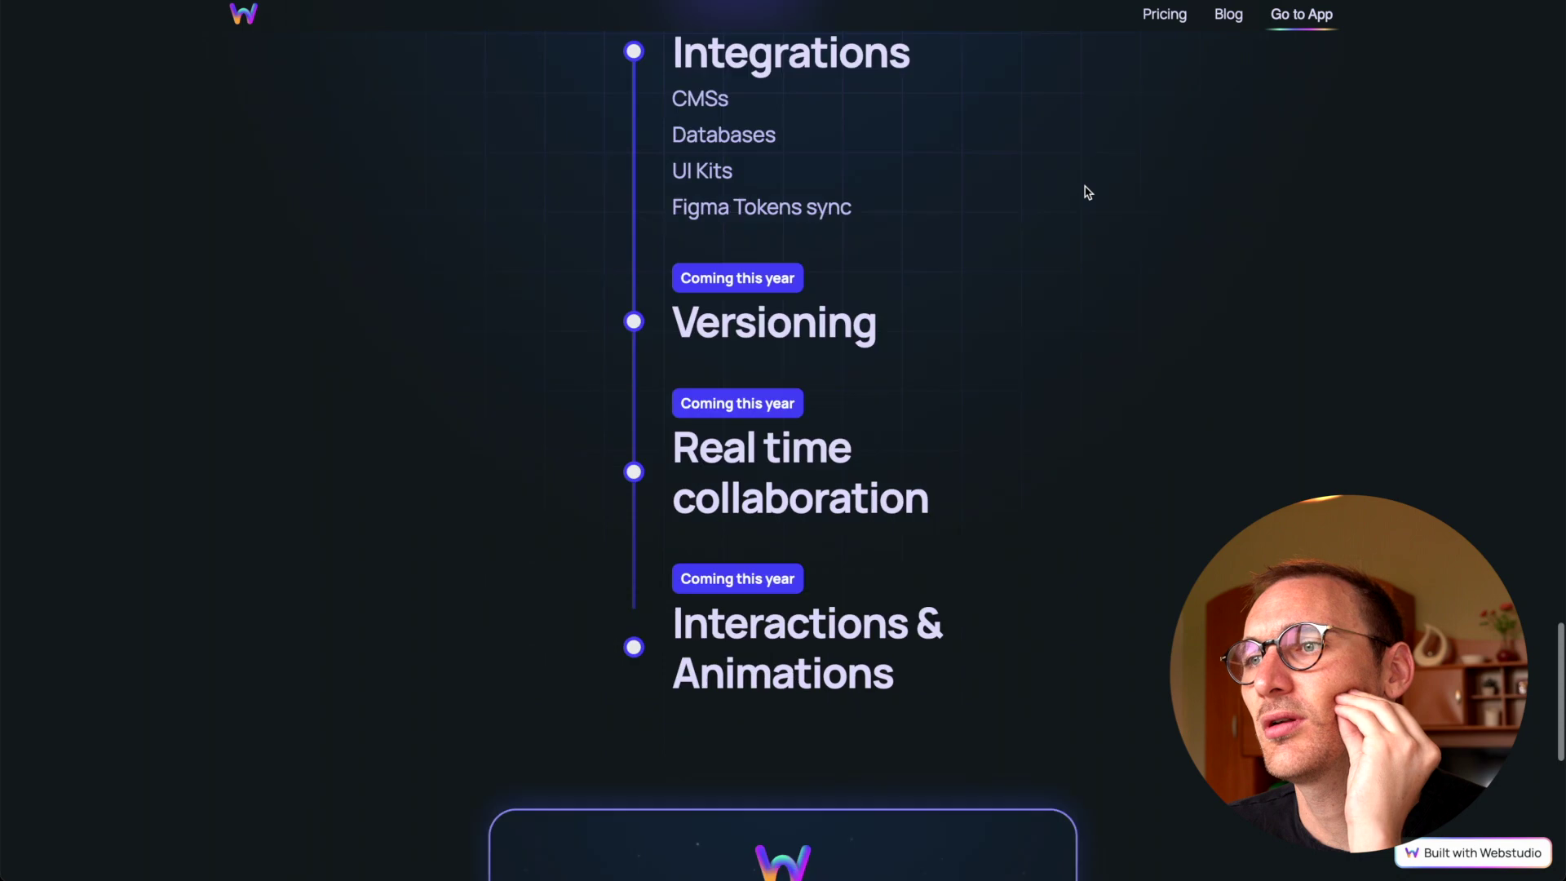
{"action": "scroll", "coordinate": [1085, 193], "scroll_direction": "down", "scroll_amount": 9}
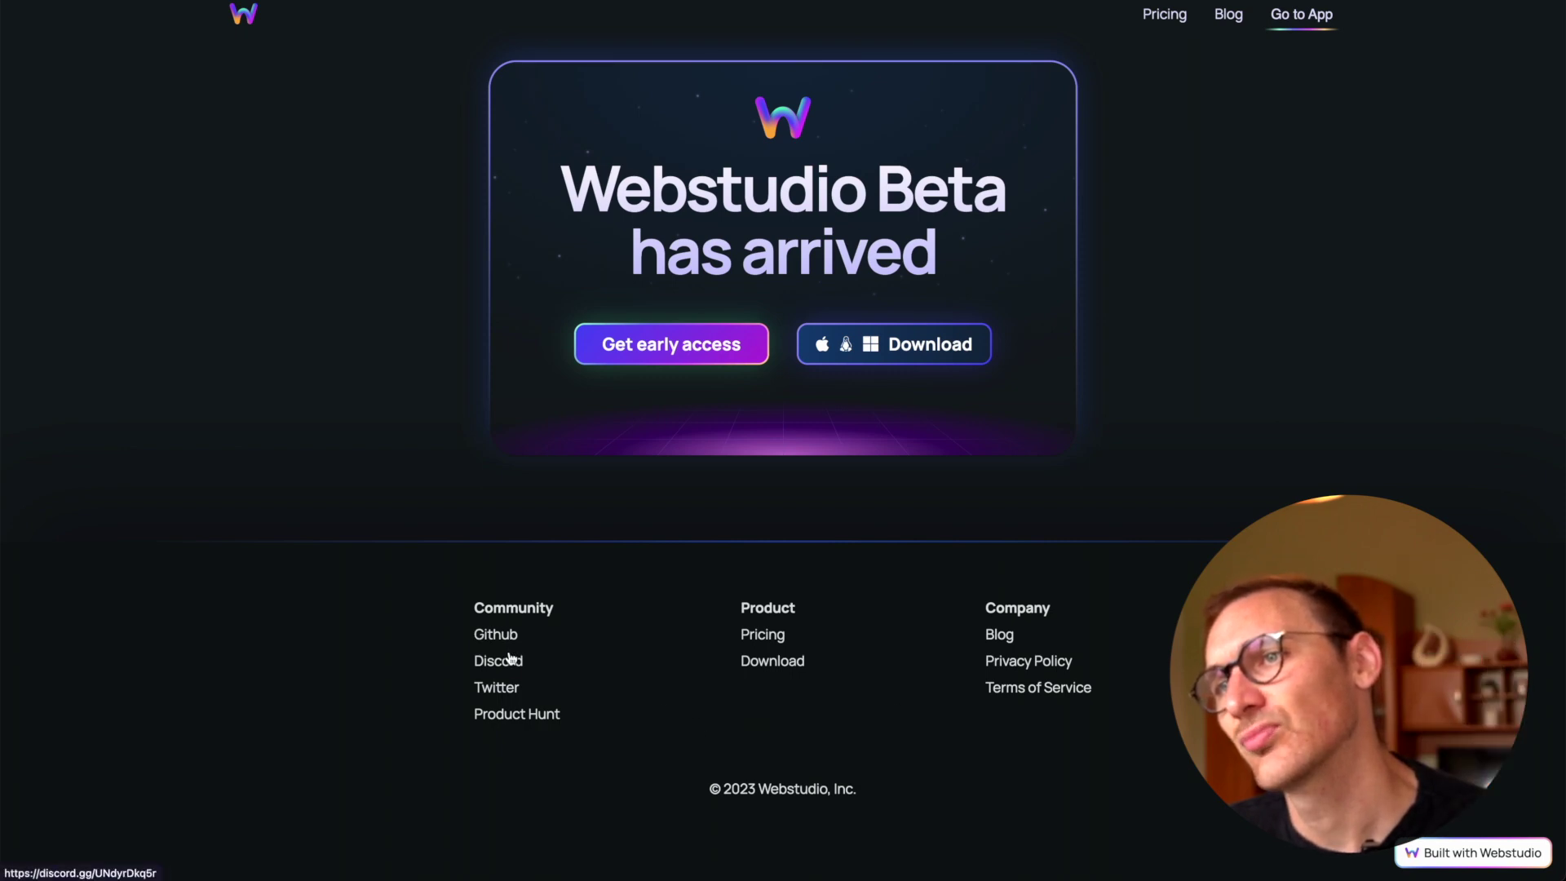
{"action": "scroll", "coordinate": [590, 182], "scroll_direction": "up", "scroll_amount": 10}
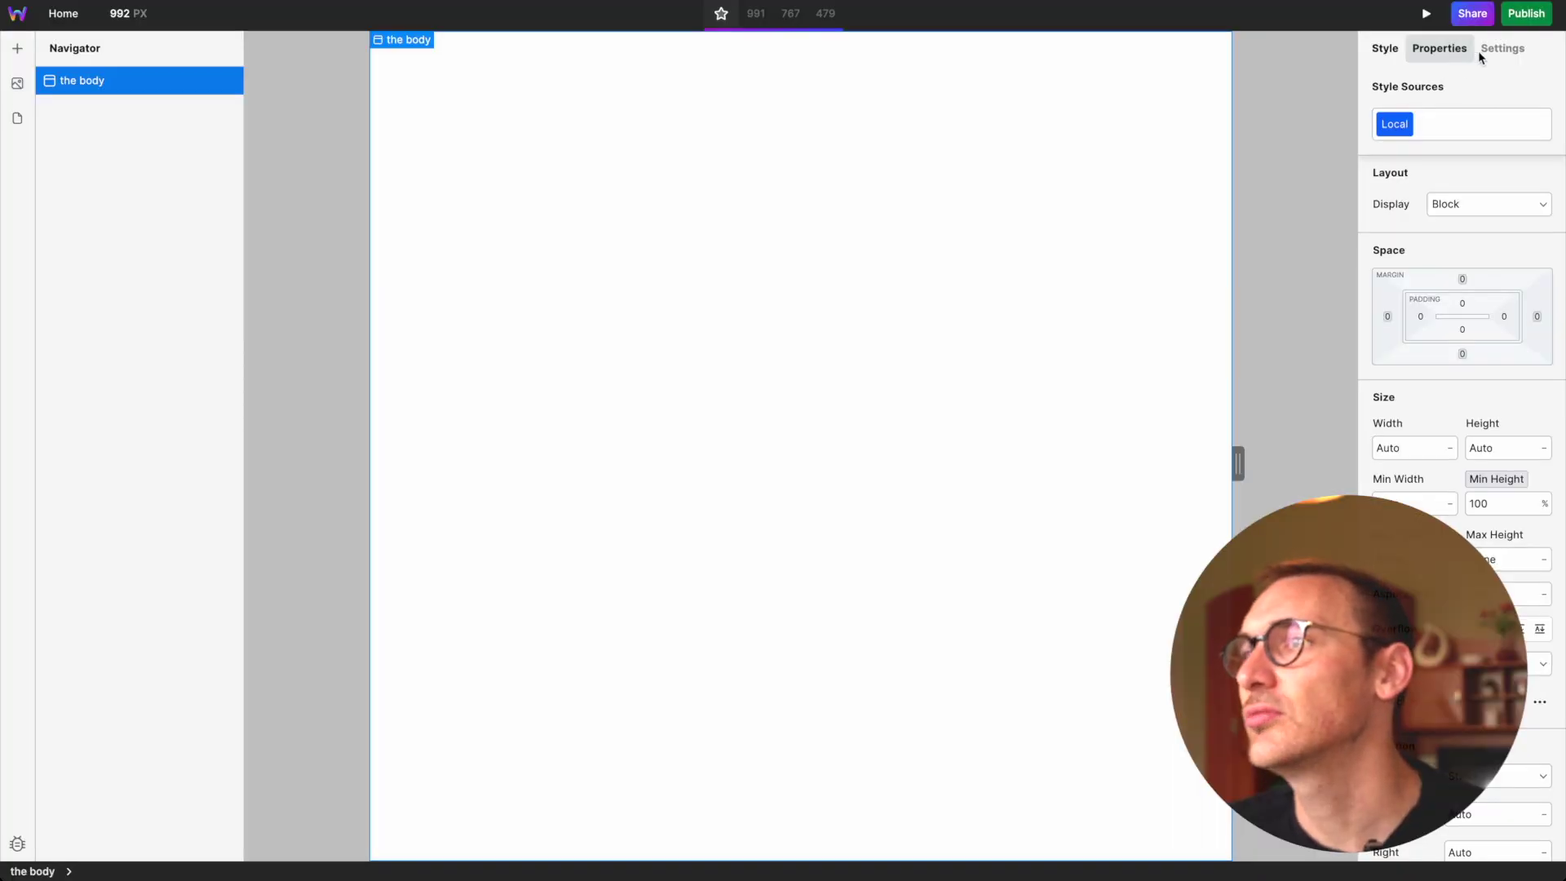
{"action": "left_click", "coordinate": [1478, 51]}
{"action": "triple_click", "coordinate": [1426, 114]}
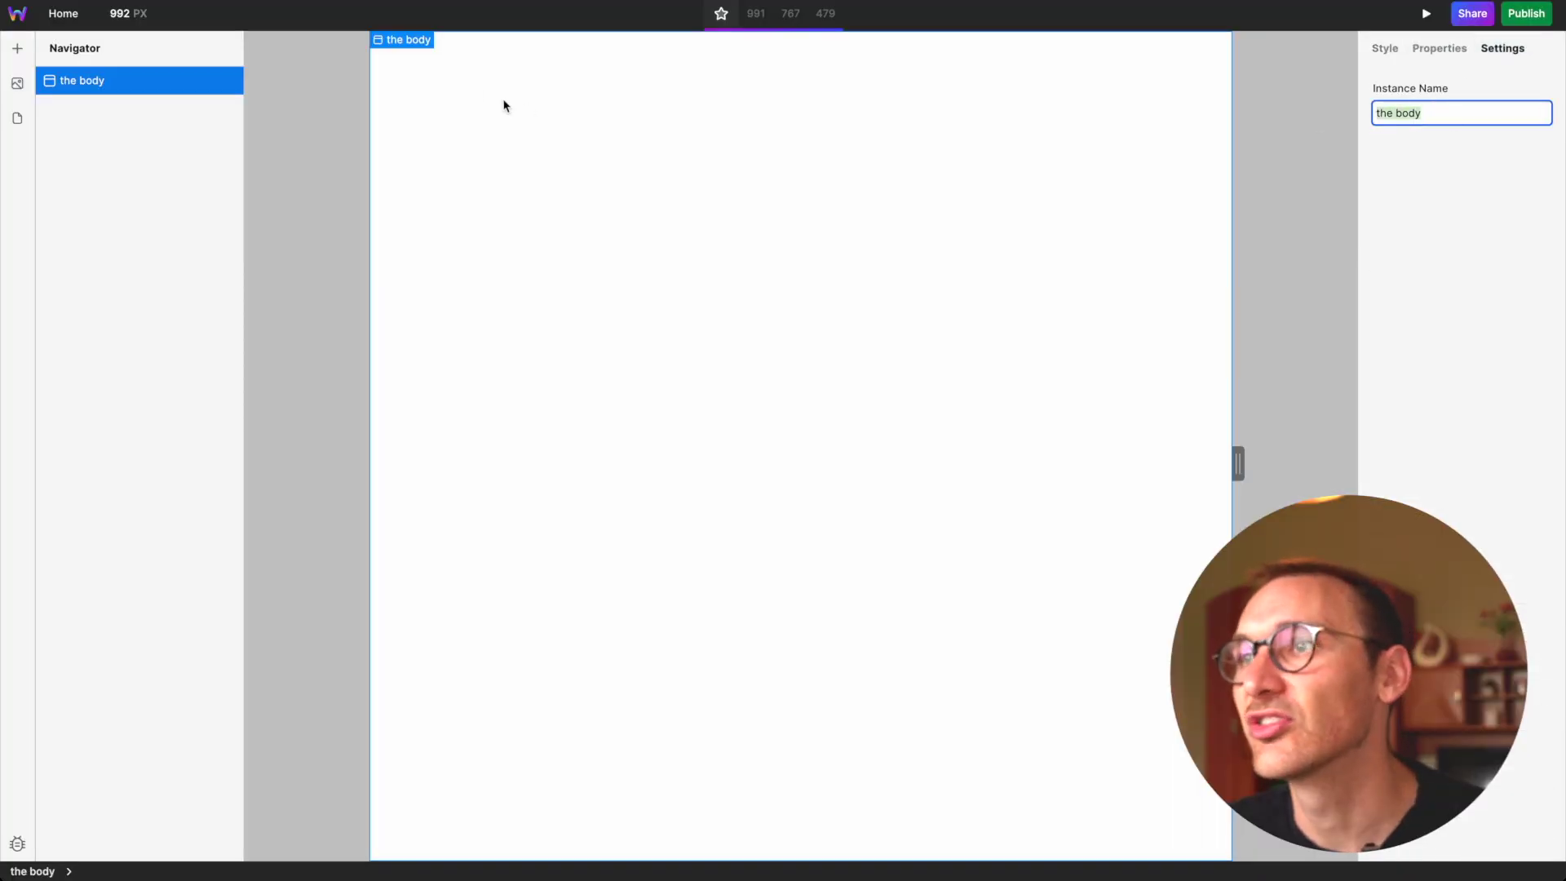
{"action": "left_click", "coordinate": [15, 45]}
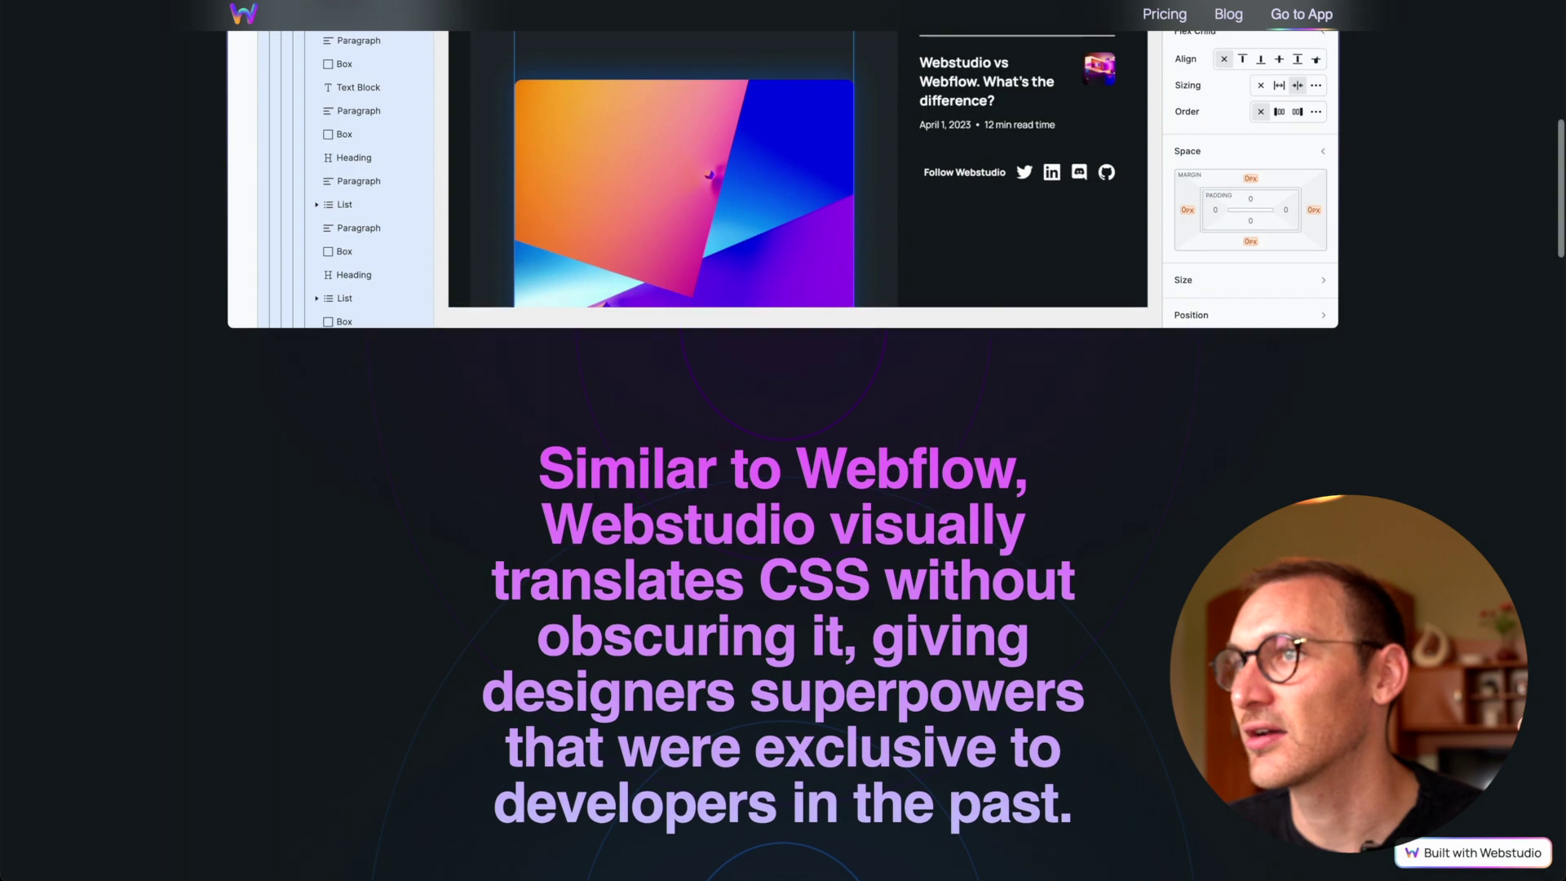
{"action": "scroll", "coordinate": [1231, 534], "scroll_direction": "up", "scroll_amount": 10}
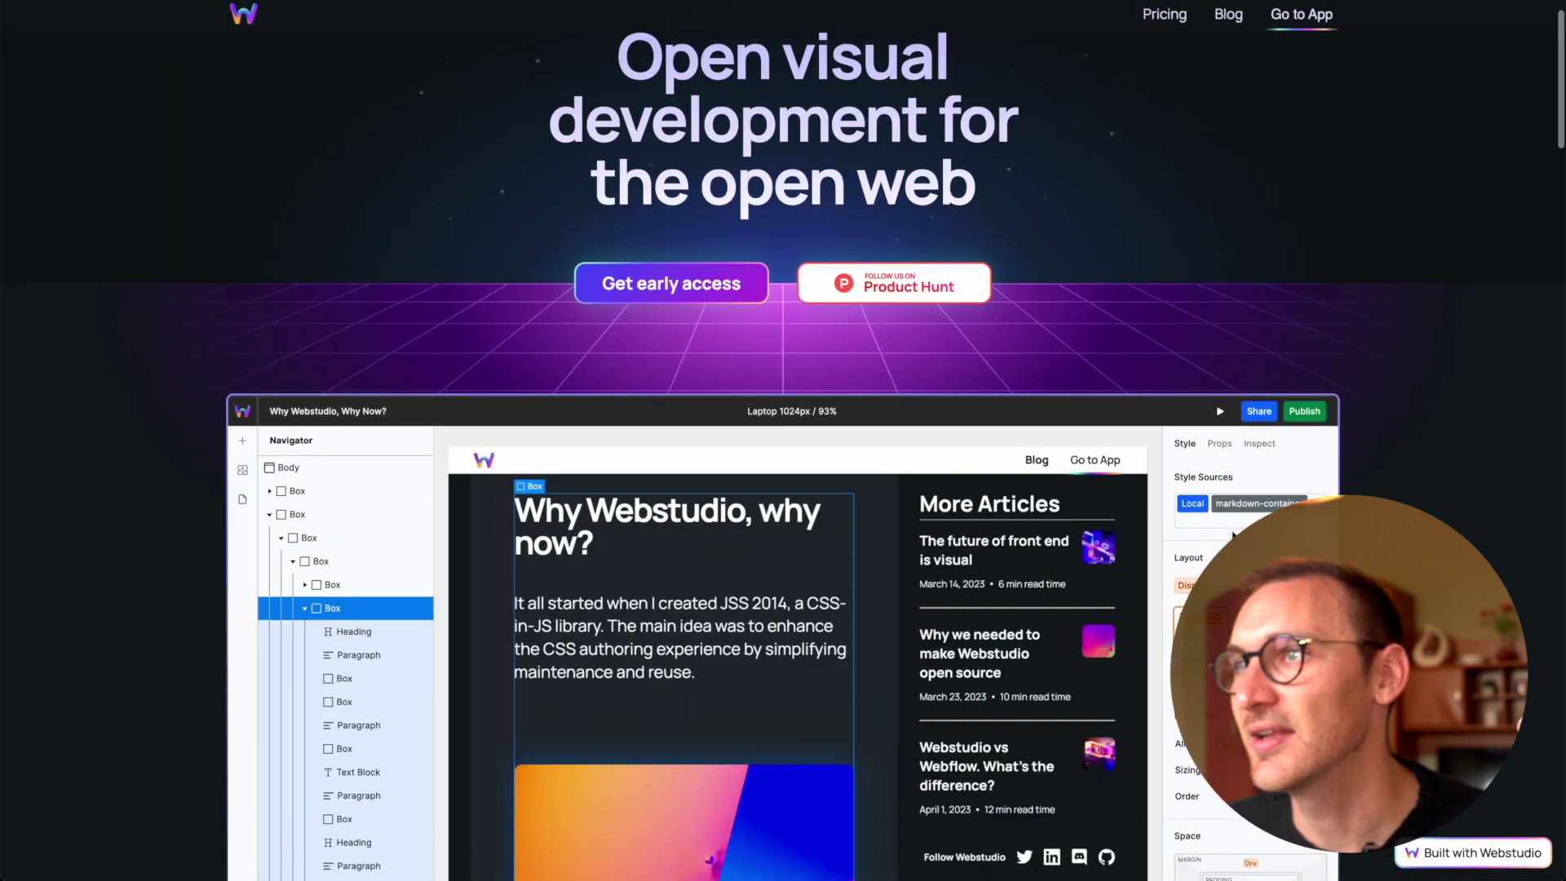
{"action": "scroll", "coordinate": [1232, 534], "scroll_direction": "down", "scroll_amount": 15}
{"action": "scroll", "coordinate": [1231, 534], "scroll_direction": "down", "scroll_amount": 5}
{"action": "left_click", "coordinate": [1228, 14]}
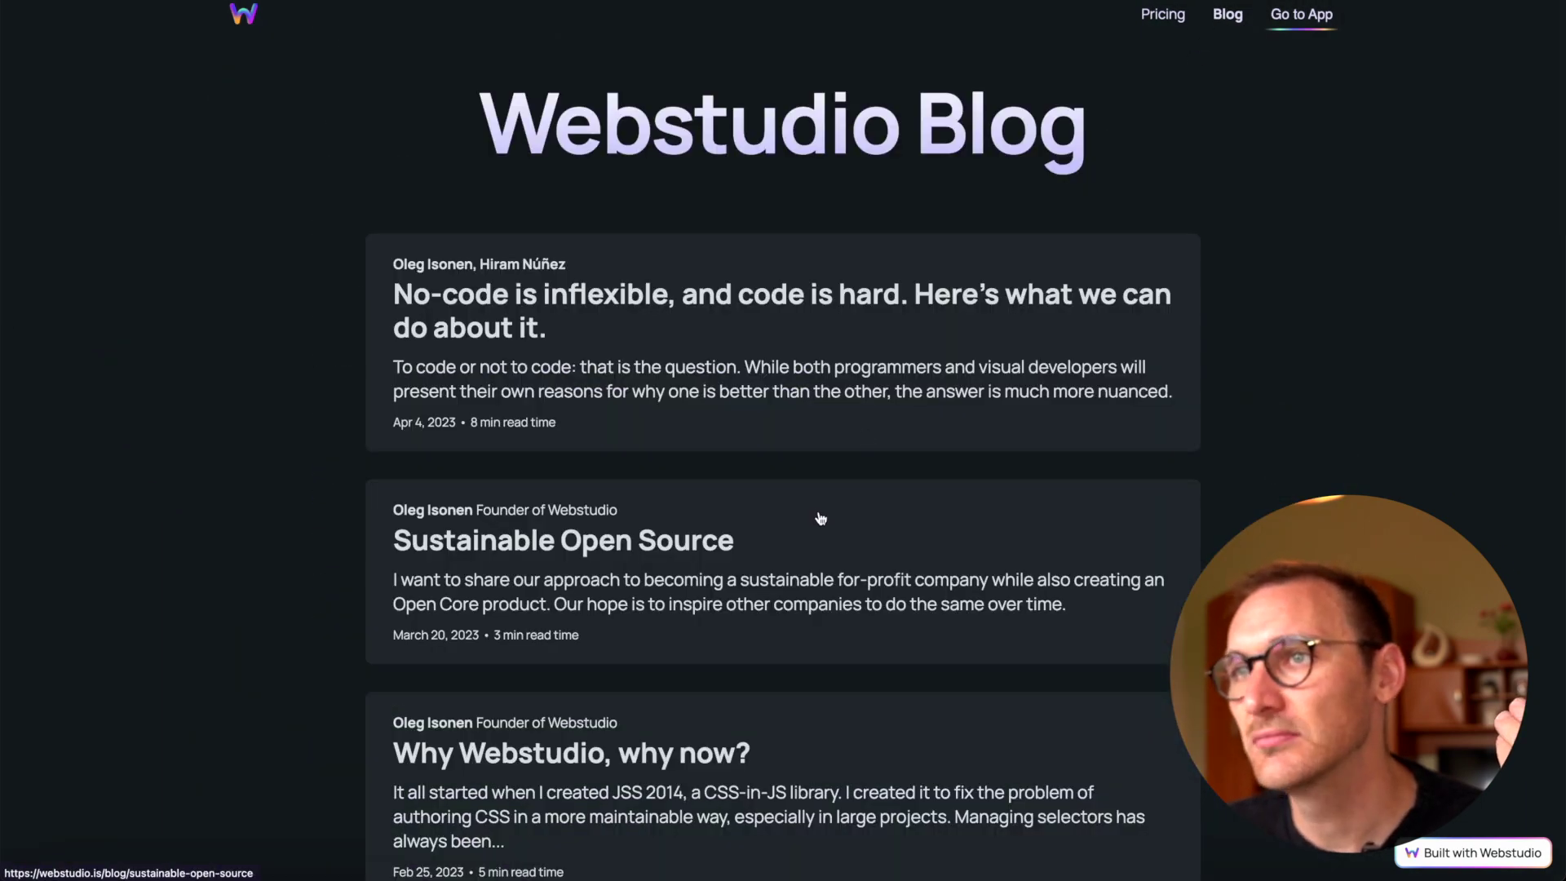
{"action": "scroll", "coordinate": [823, 508], "scroll_direction": "down", "scroll_amount": 5}
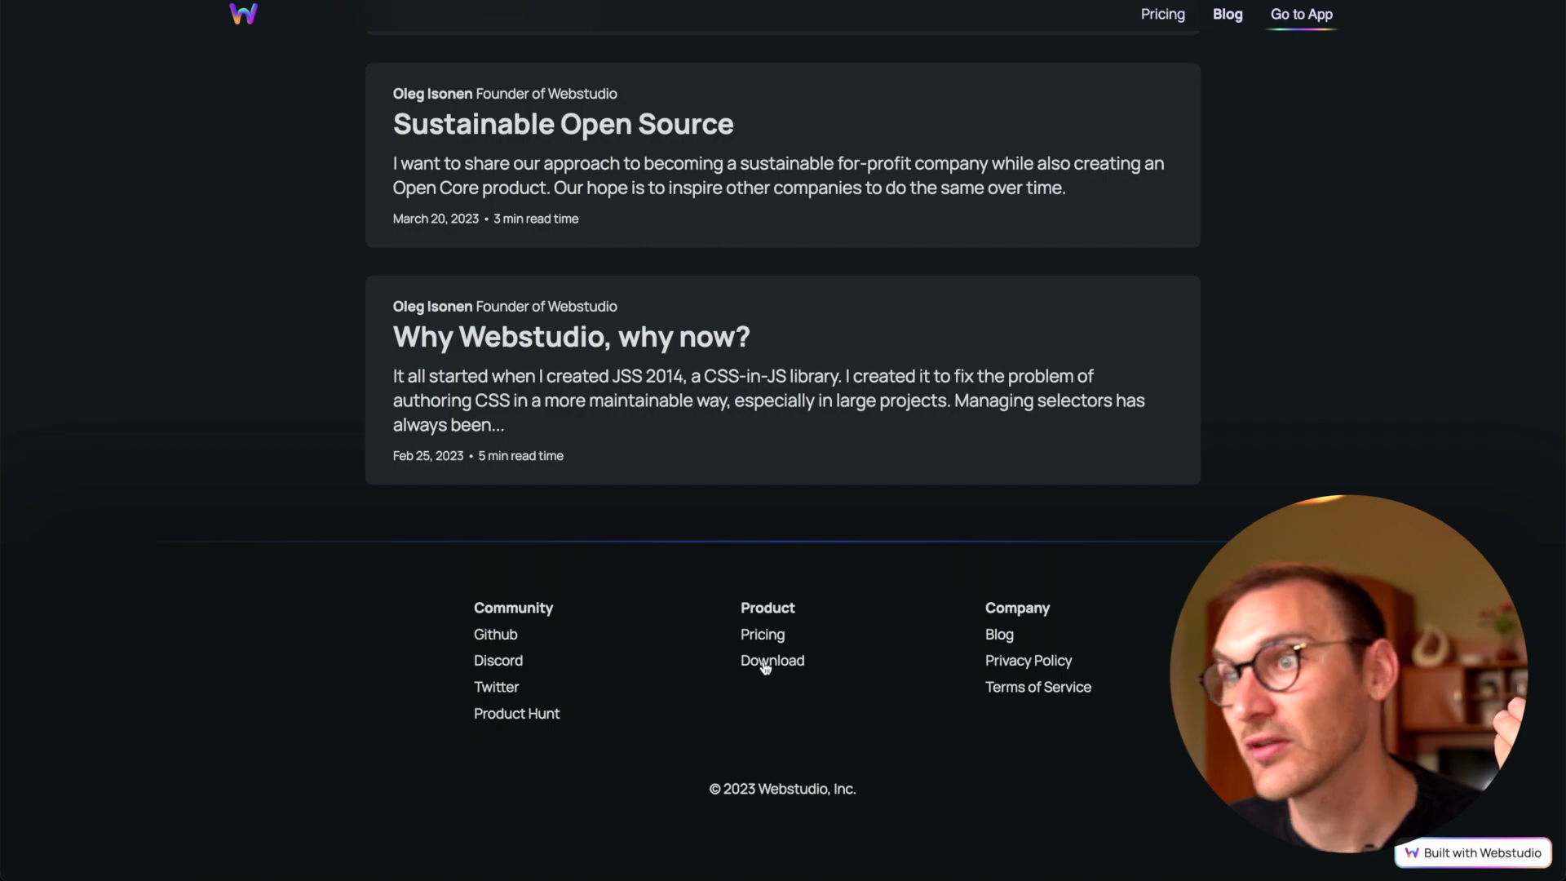
{"action": "scroll", "coordinate": [1084, 706], "scroll_direction": "up", "scroll_amount": 5}
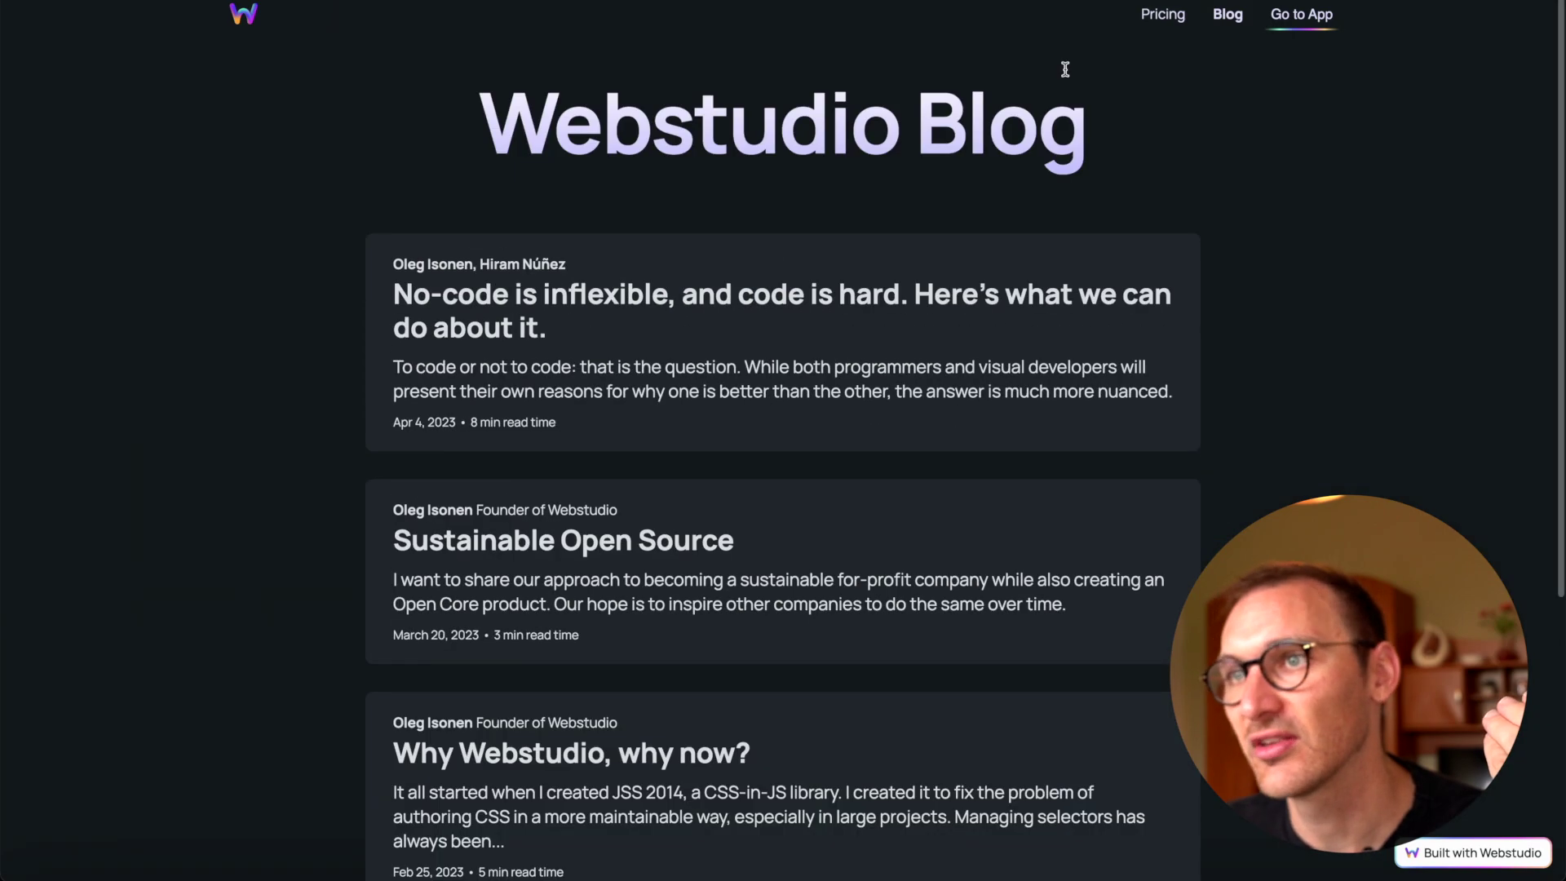
{"action": "left_click", "coordinate": [244, 14]}
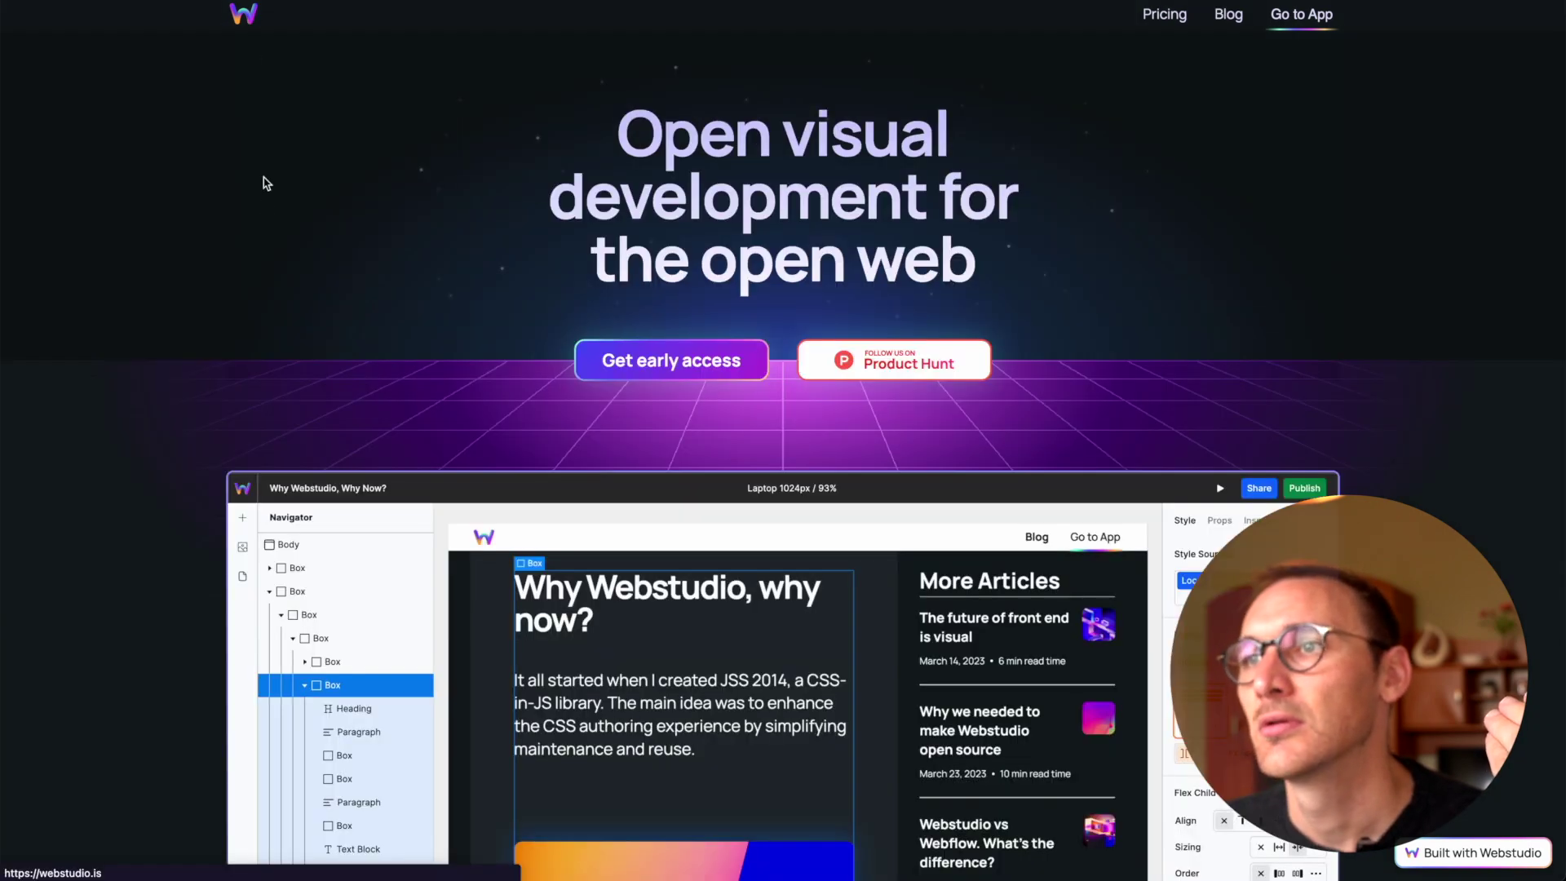
{"action": "scroll", "coordinate": [261, 218], "scroll_direction": "down", "scroll_amount": 15}
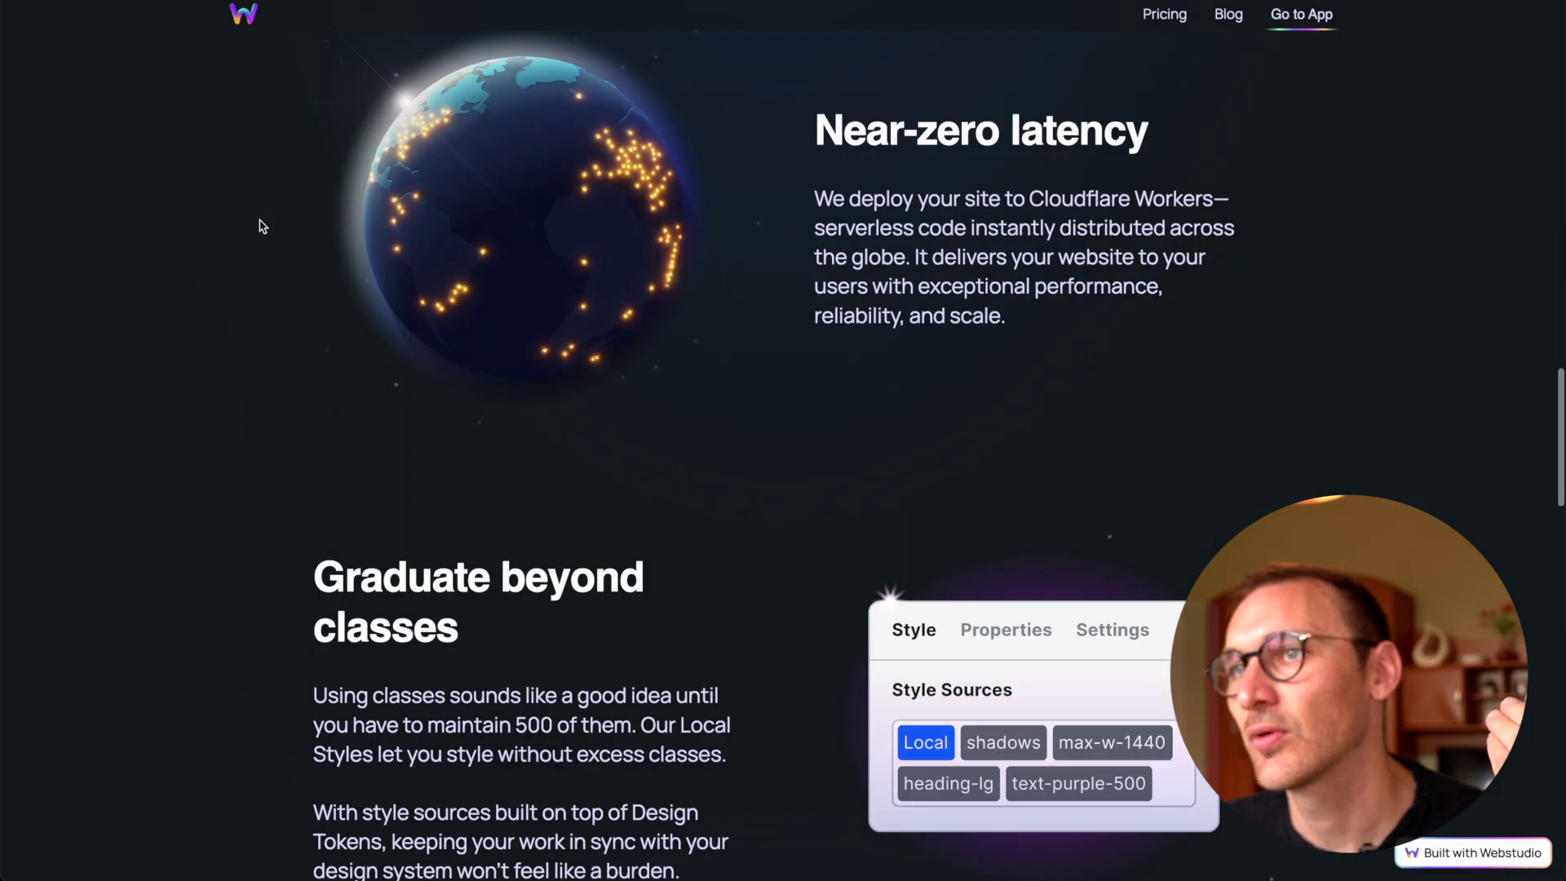
{"action": "scroll", "coordinate": [269, 147], "scroll_direction": "down", "scroll_amount": 10}
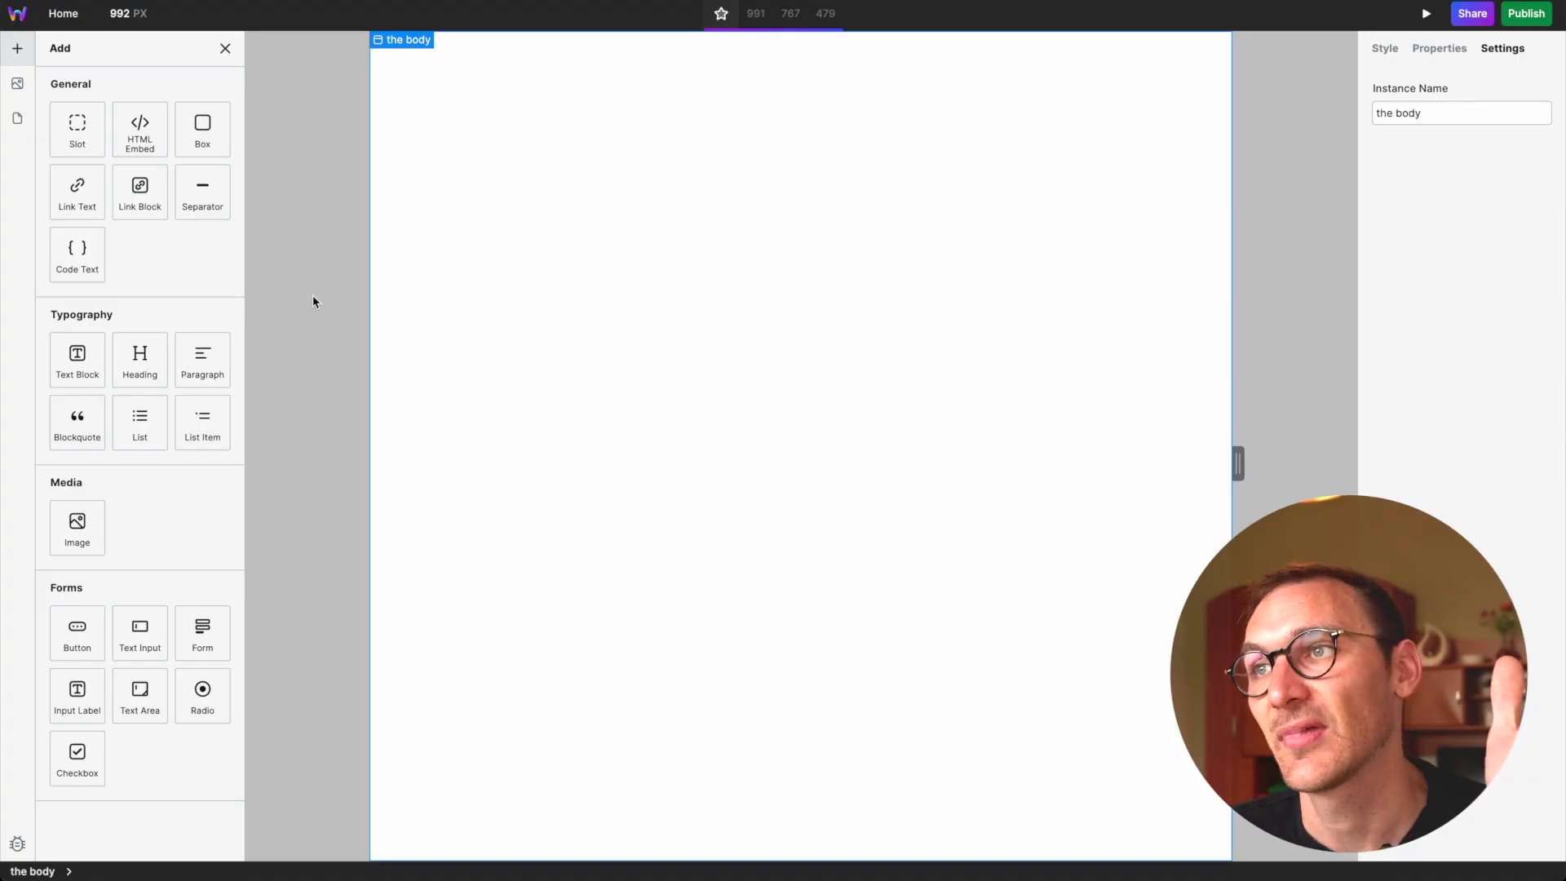
Drag a Code Text element to the top of the page body.
{"action": "left_click", "coordinate": [79, 255]}
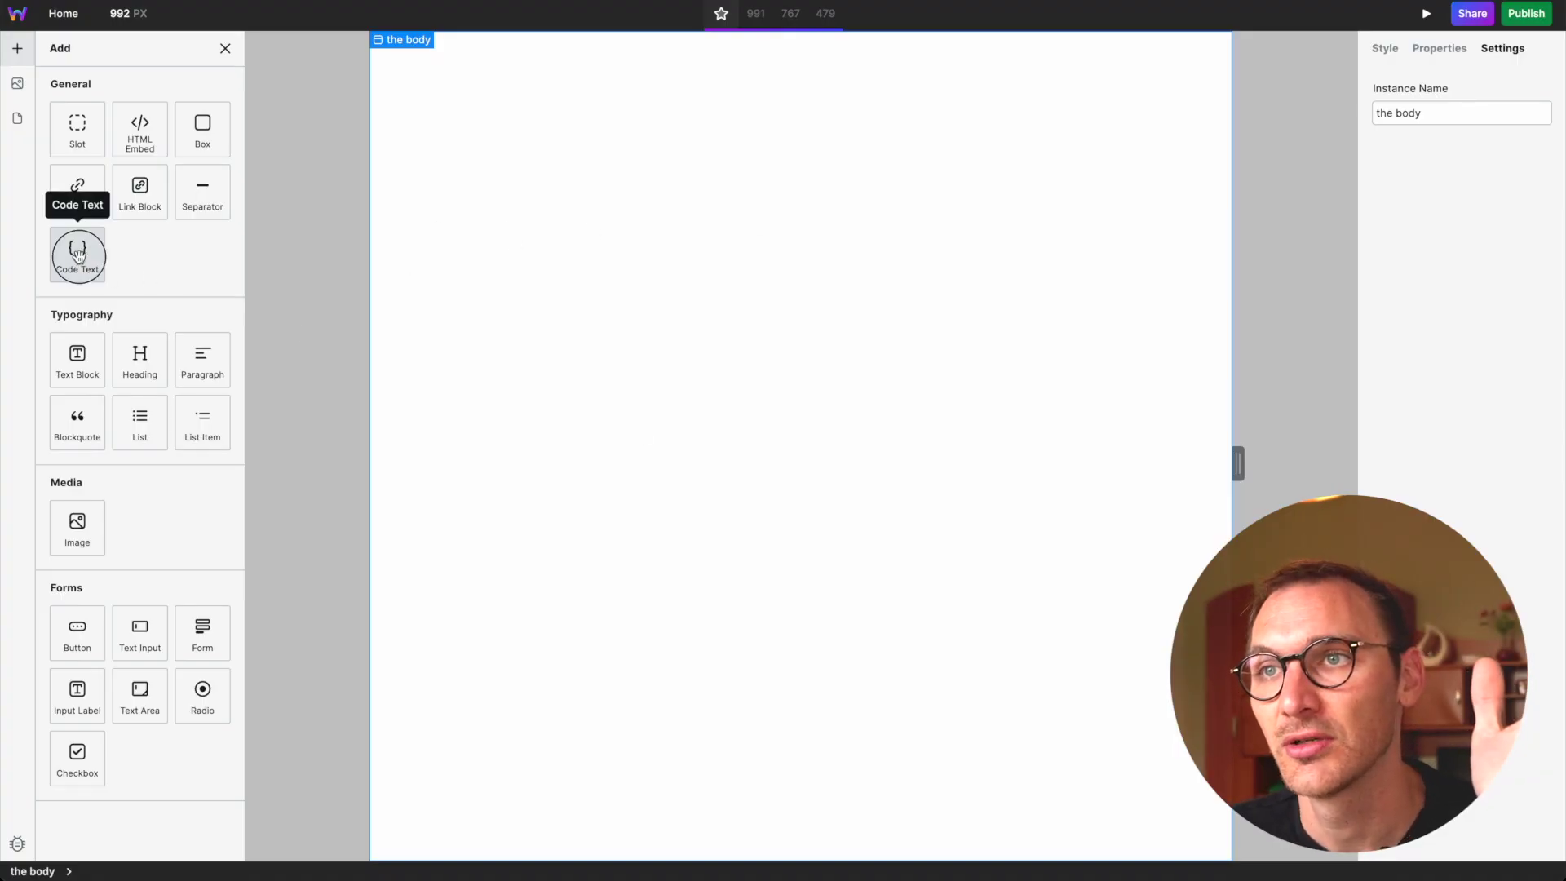
{"action": "left_click_drag", "start_coordinate": [78, 254], "coordinate": [577, 122]}
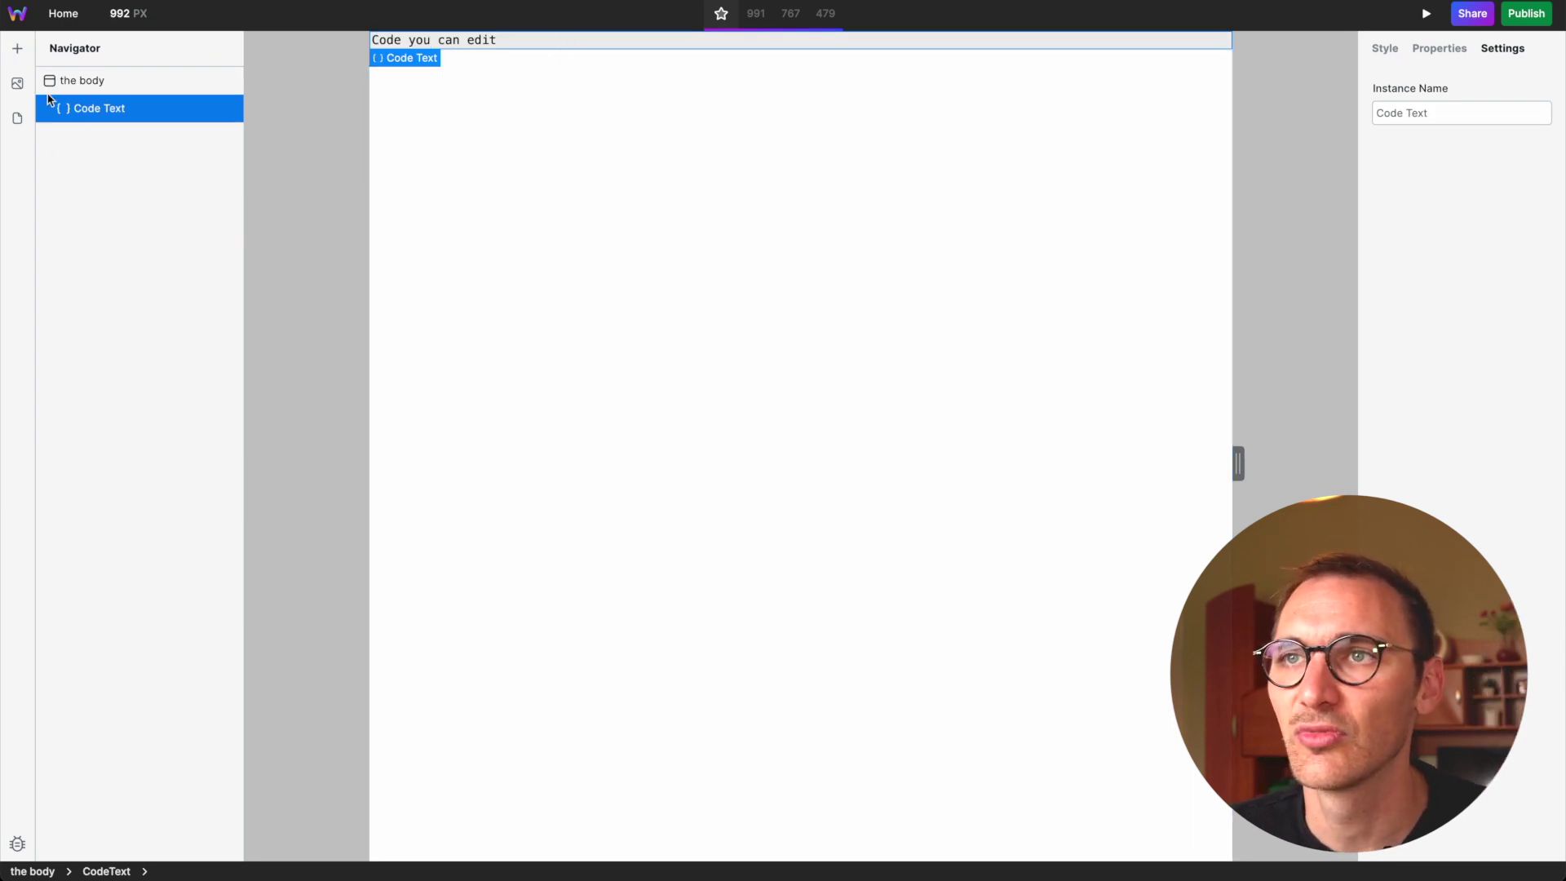
{"action": "left_click", "coordinate": [16, 50]}
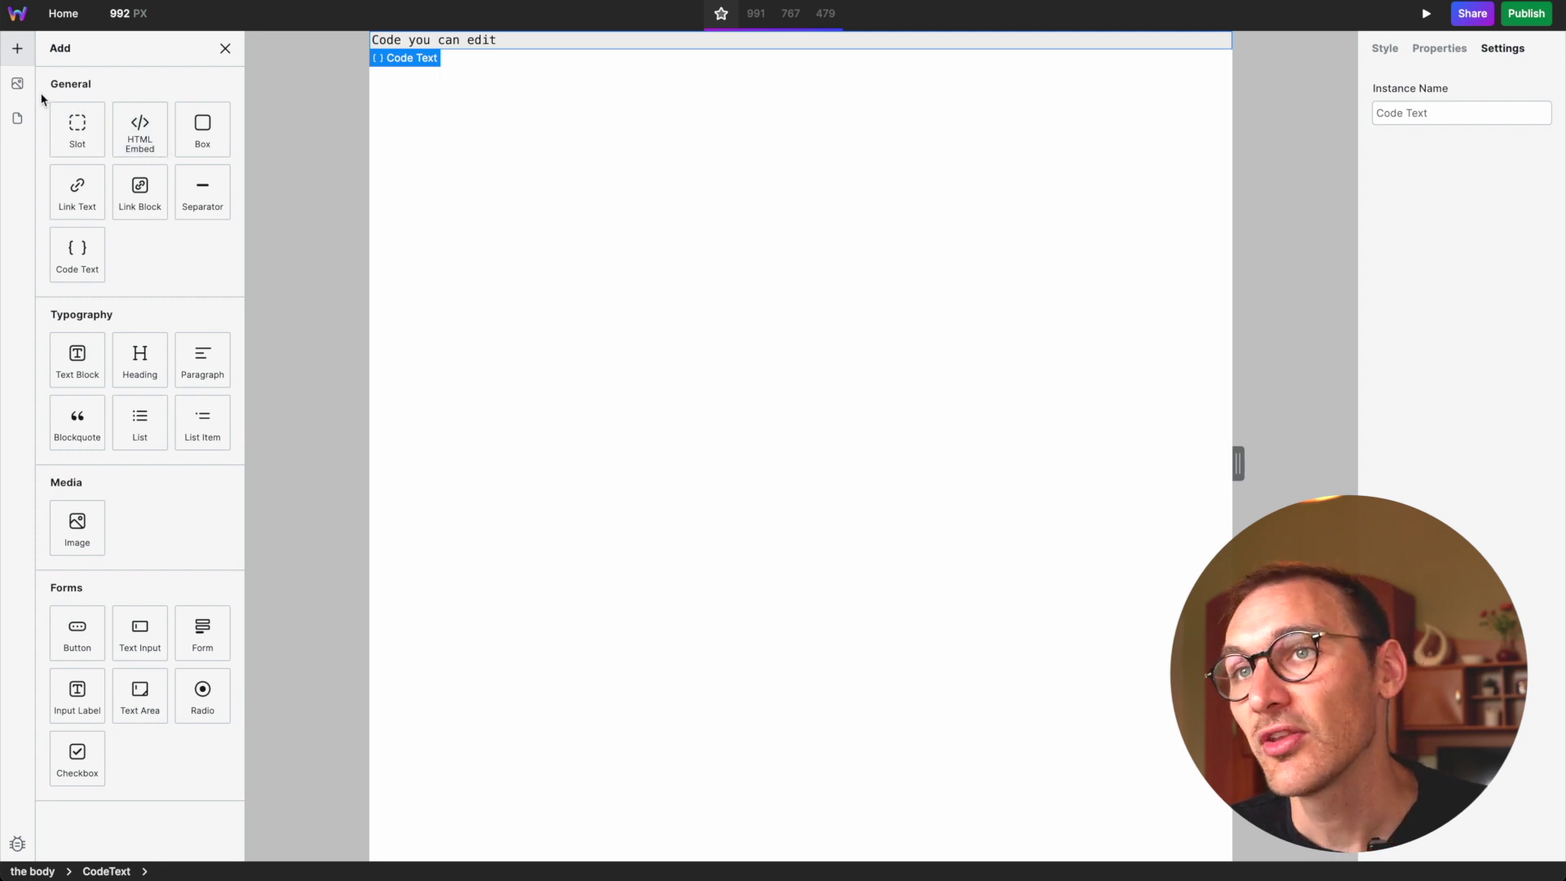
Browse the Assets and Pages panels and look at the Home page settings.
{"action": "left_click", "coordinate": [18, 83]}
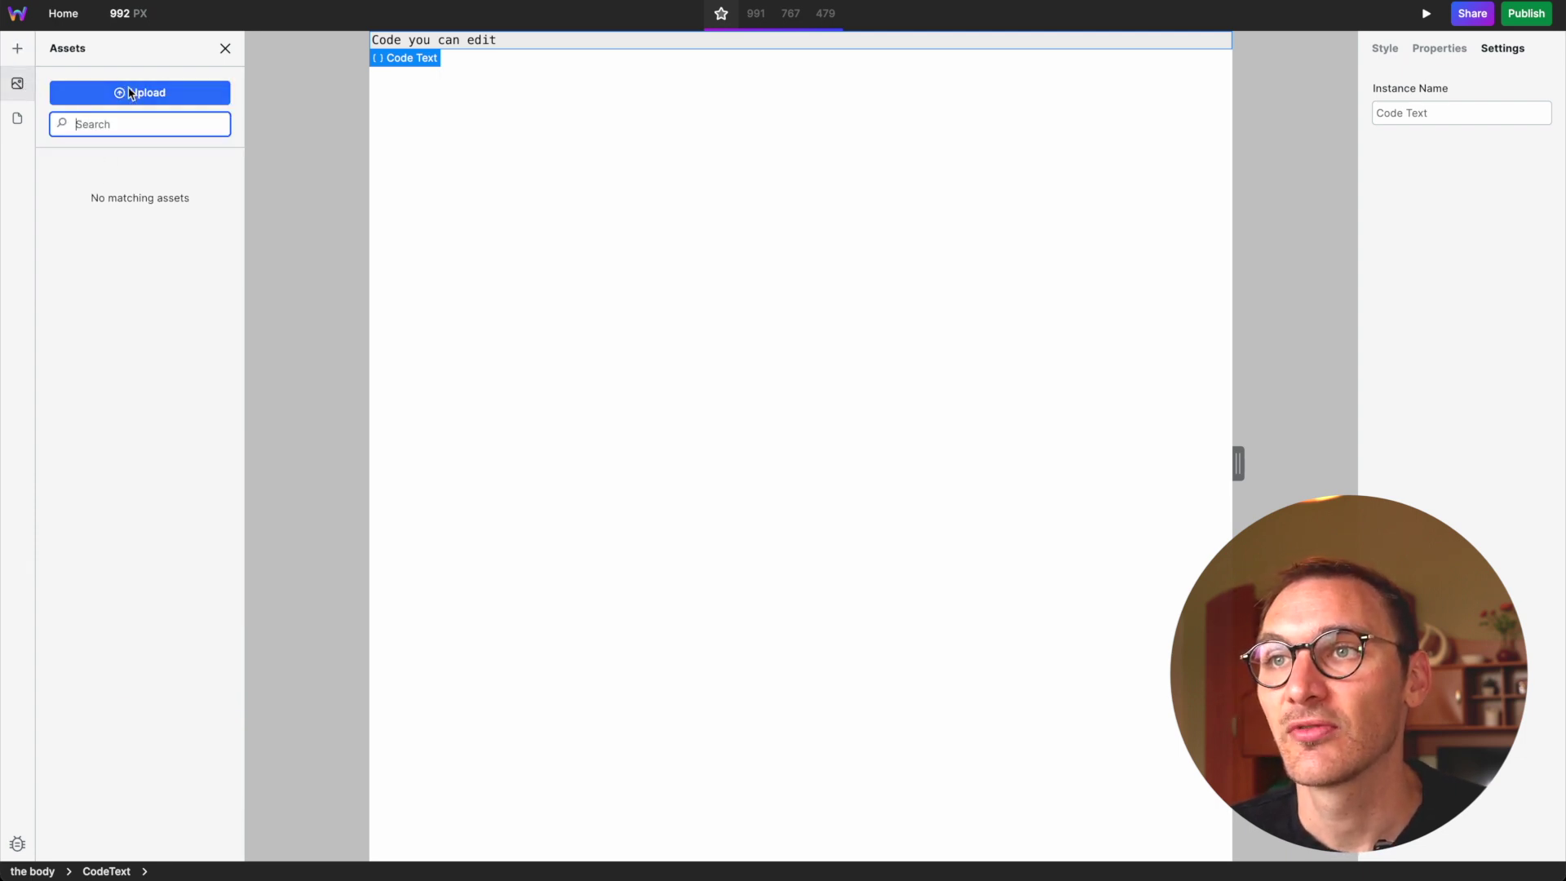
{"action": "left_click", "coordinate": [18, 118]}
{"action": "left_click", "coordinate": [74, 82]}
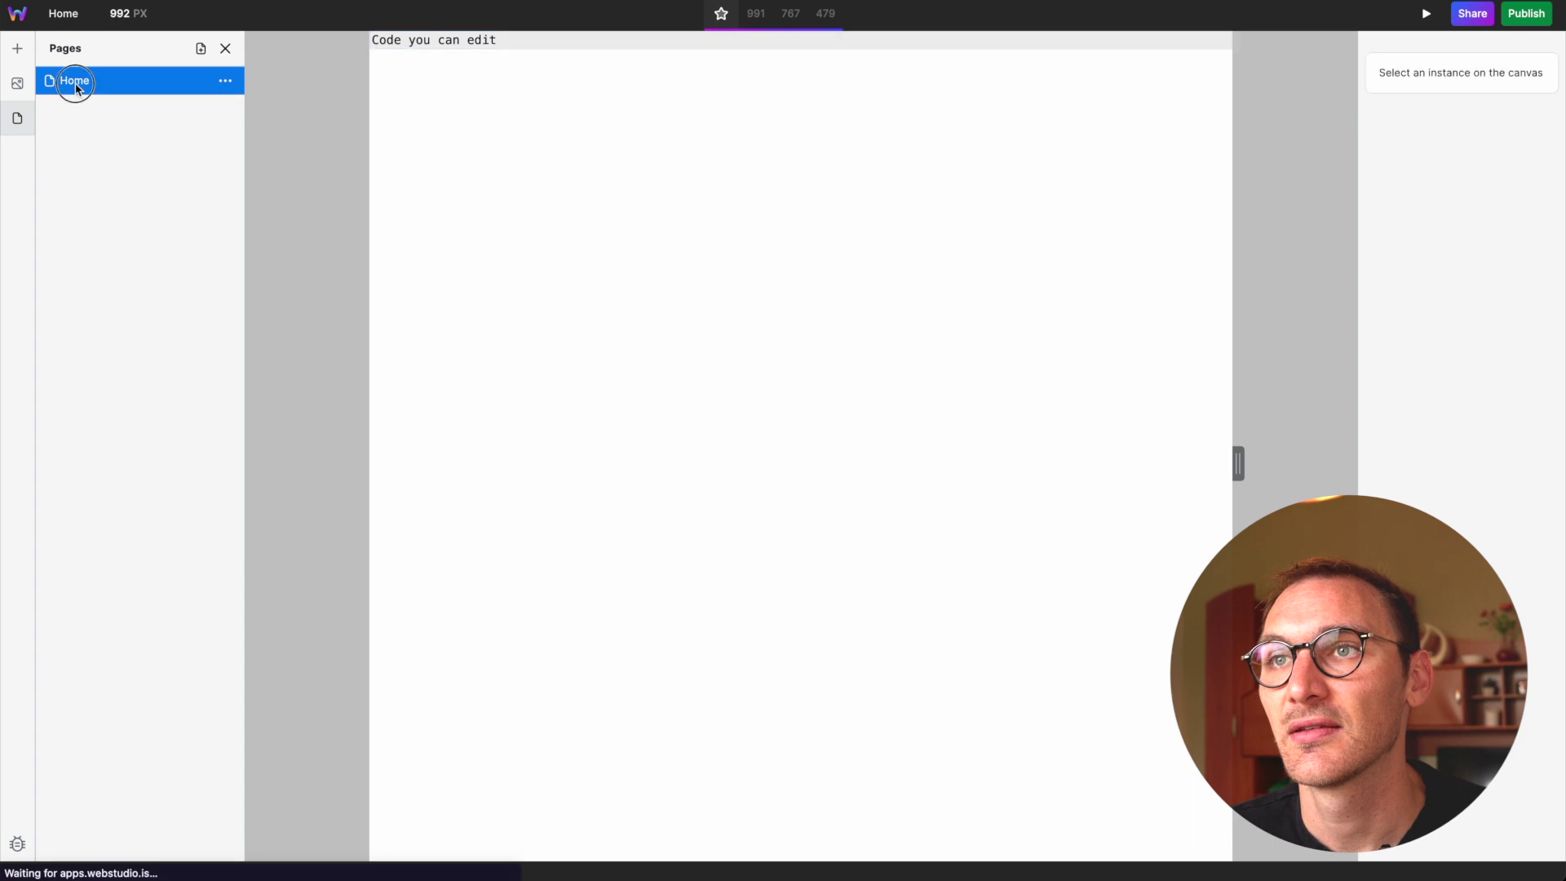
{"action": "left_click", "coordinate": [225, 82]}
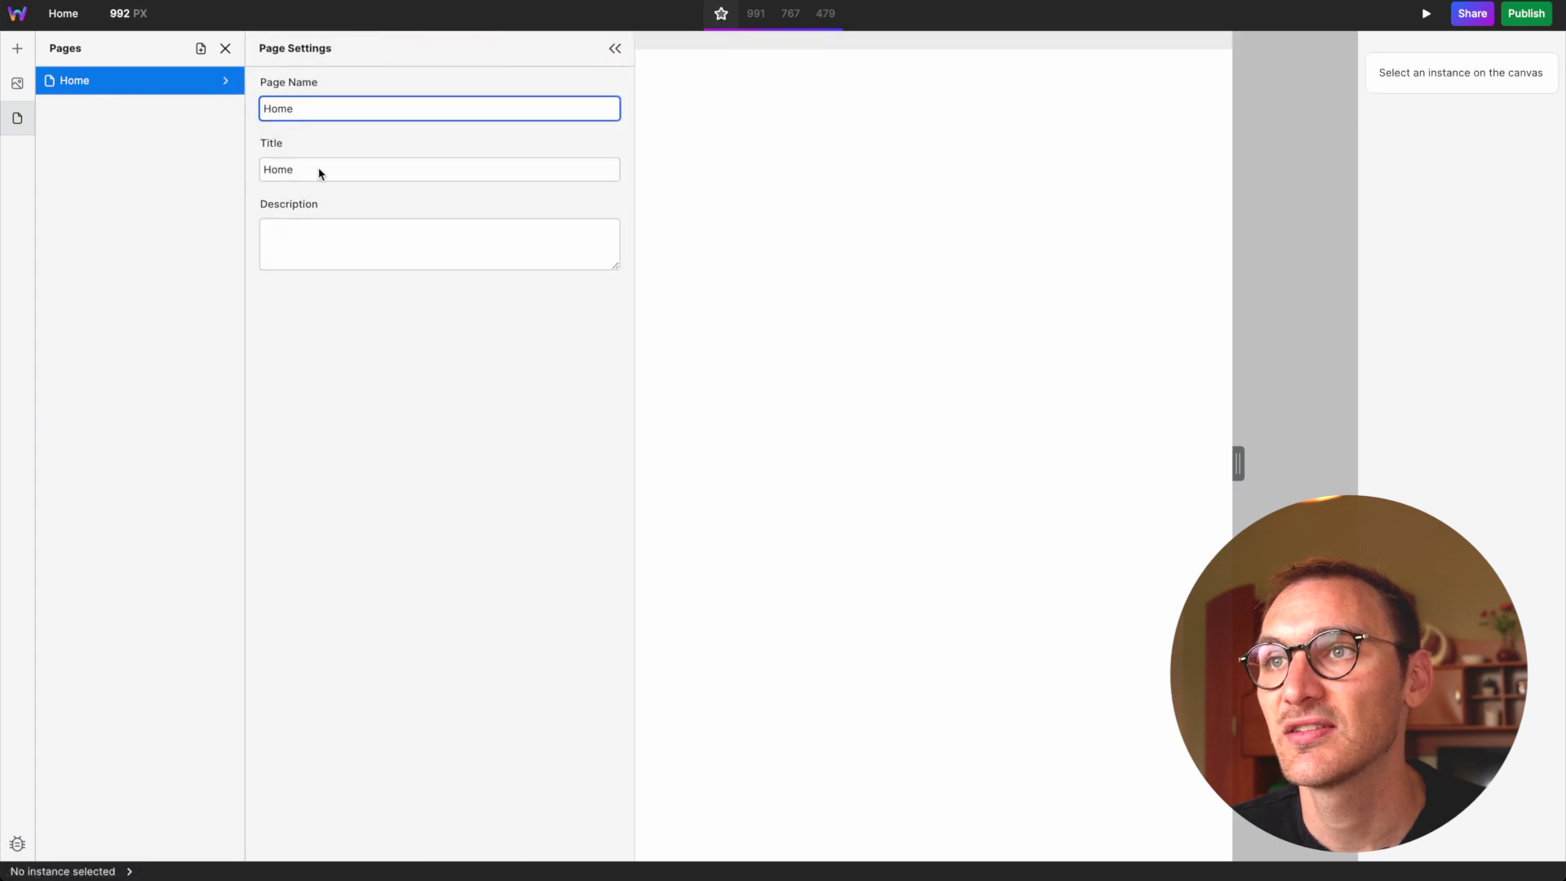
{"action": "left_click", "coordinate": [615, 48]}
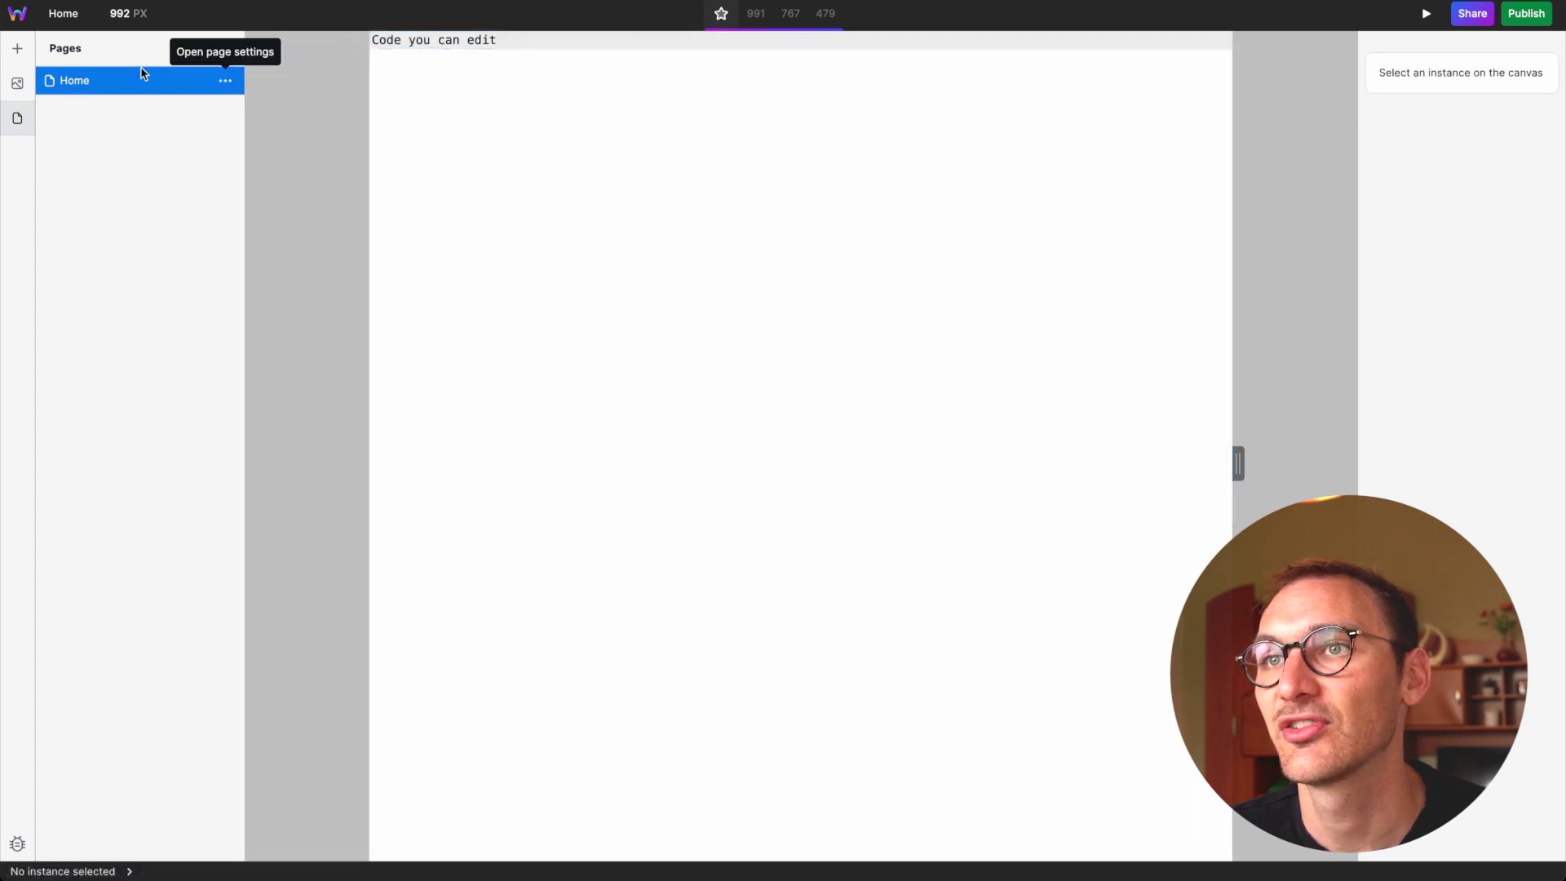
Select the Code Text element in the Navigator and delete it.
{"action": "left_click", "coordinate": [17, 13]}
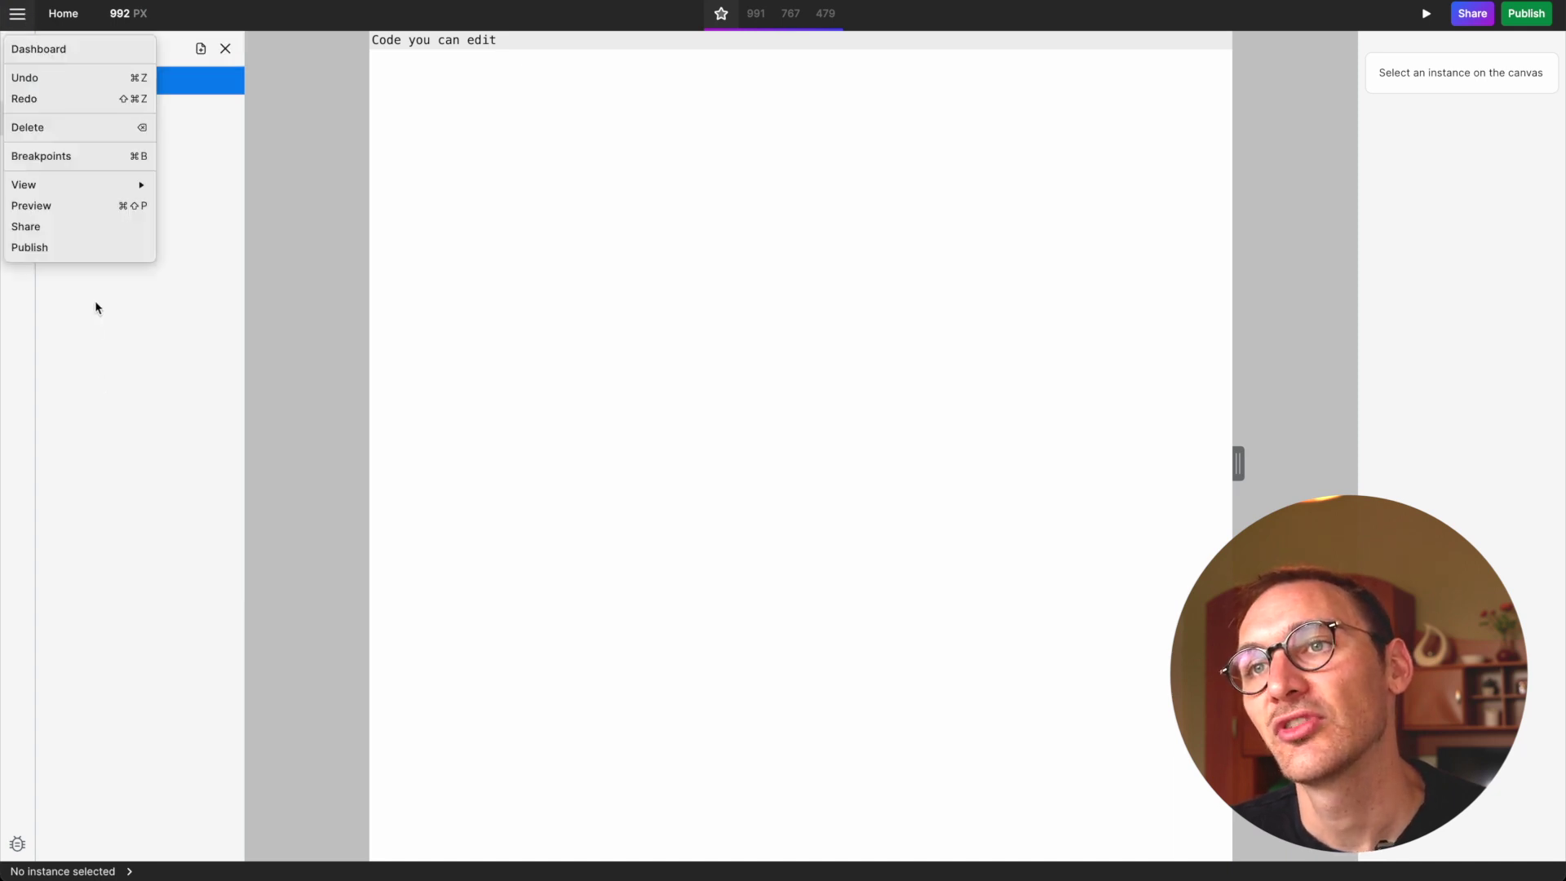
{"action": "left_click", "coordinate": [554, 126]}
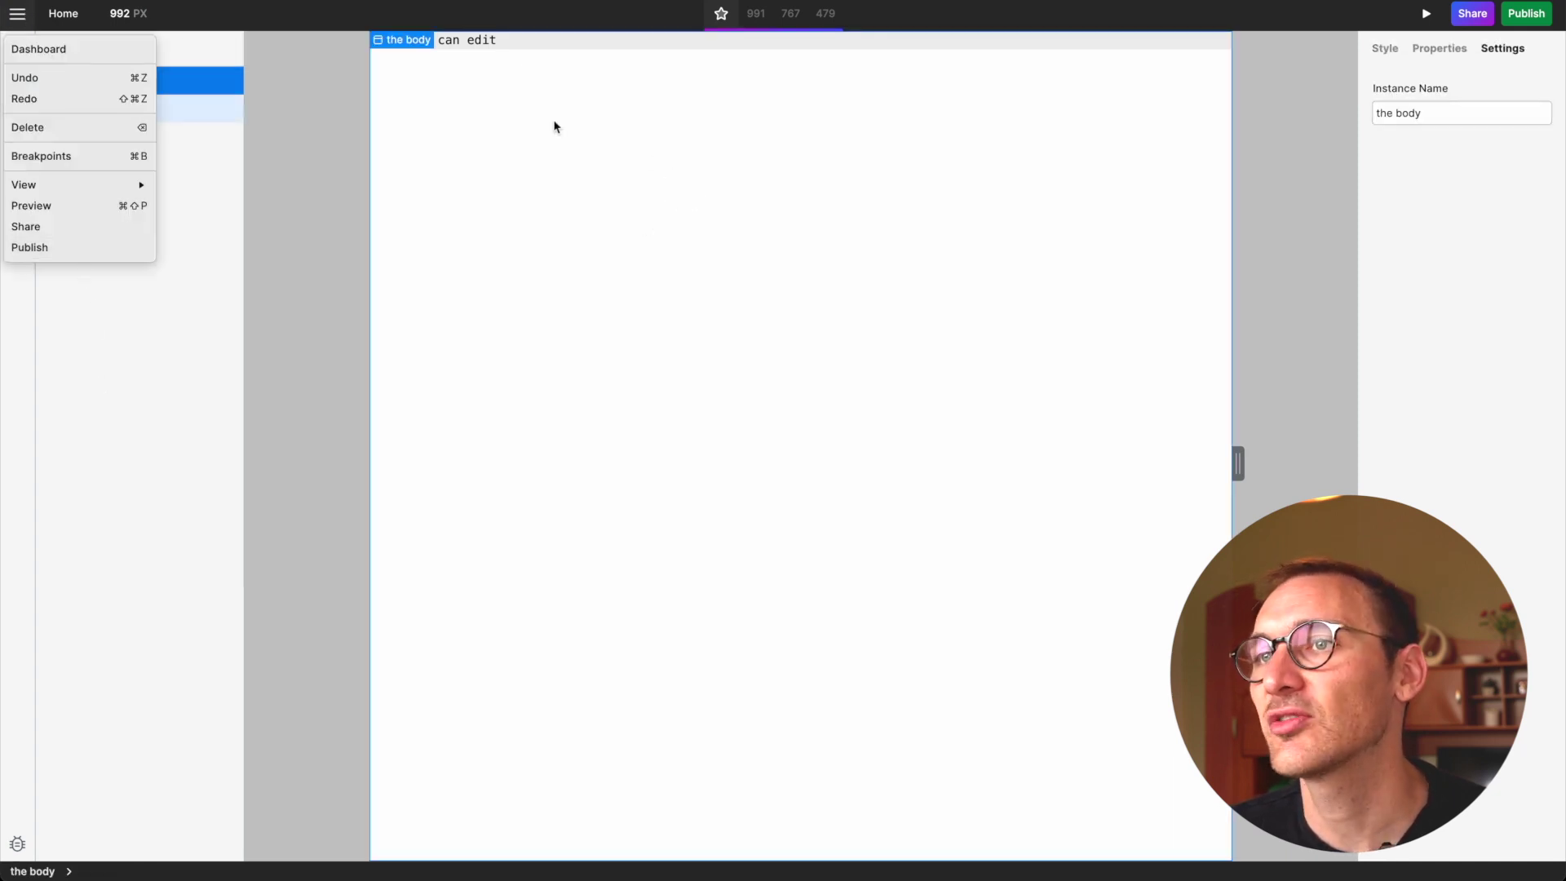
{"action": "left_click", "coordinate": [80, 77]}
{"action": "left_click", "coordinate": [105, 115]}
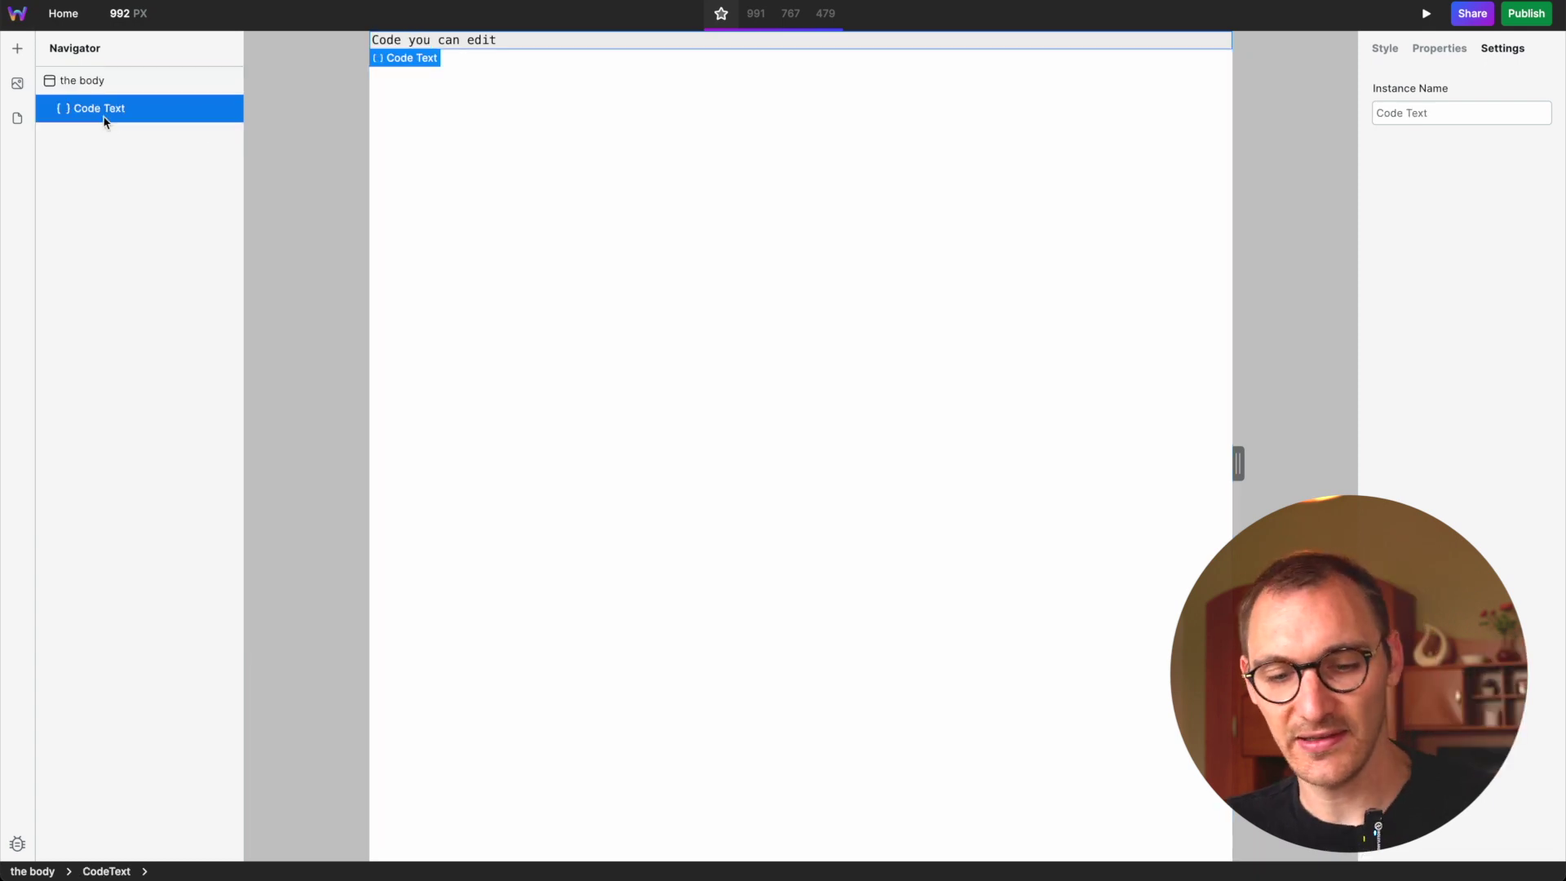
{"action": "key", "text": "Delete"}
{"action": "left_click", "coordinate": [27, 53]}
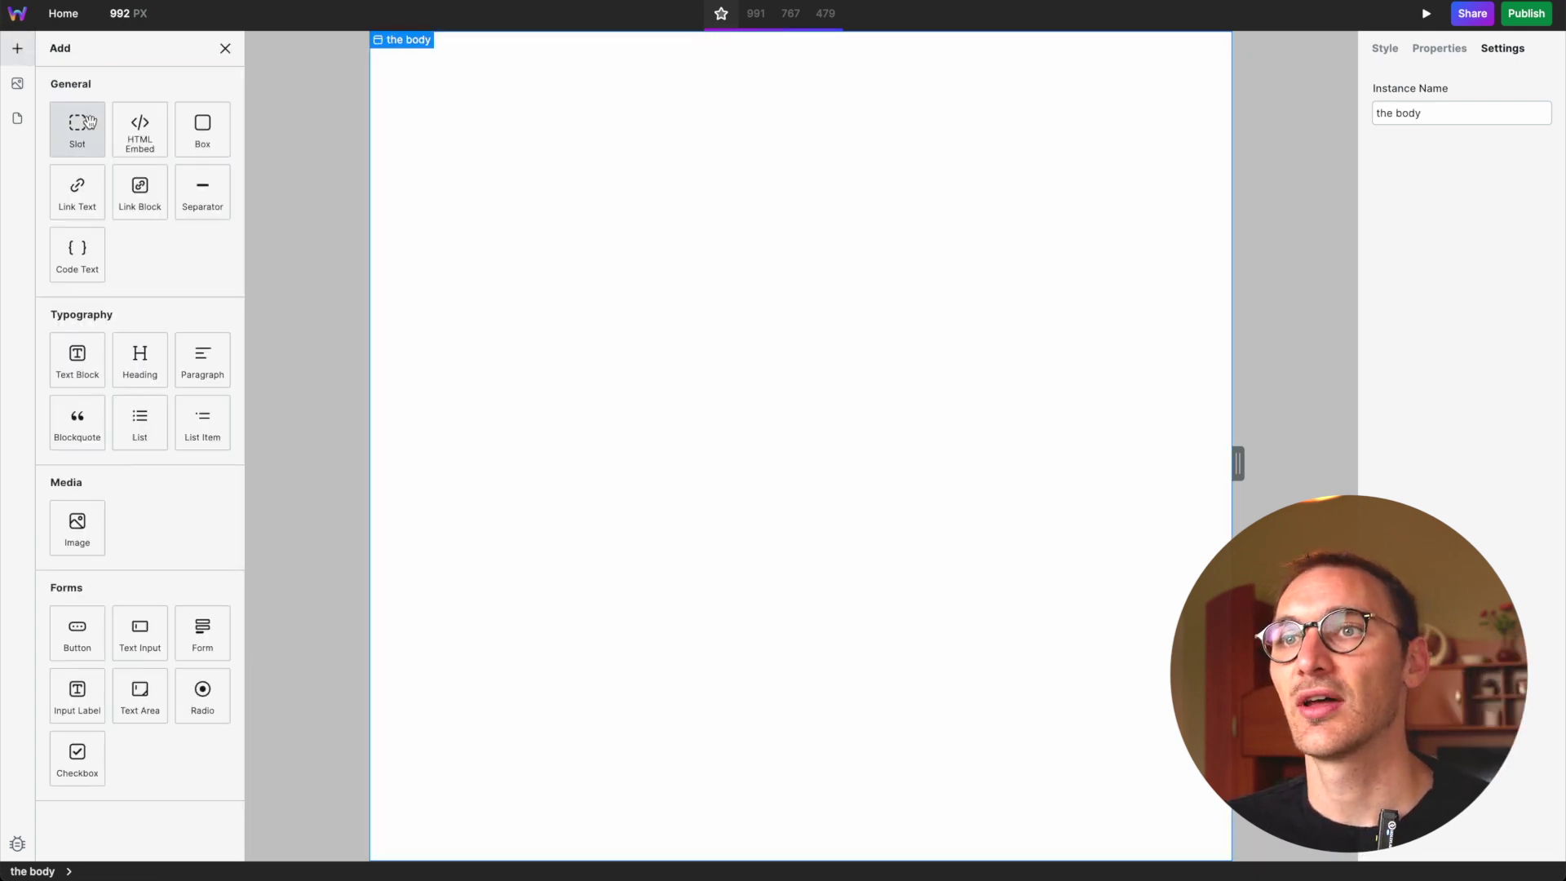
Insert a Box into the body and give it a minimum height of 100svh.
{"action": "left_click_drag", "start_coordinate": [203, 129], "coordinate": [444, 110]}
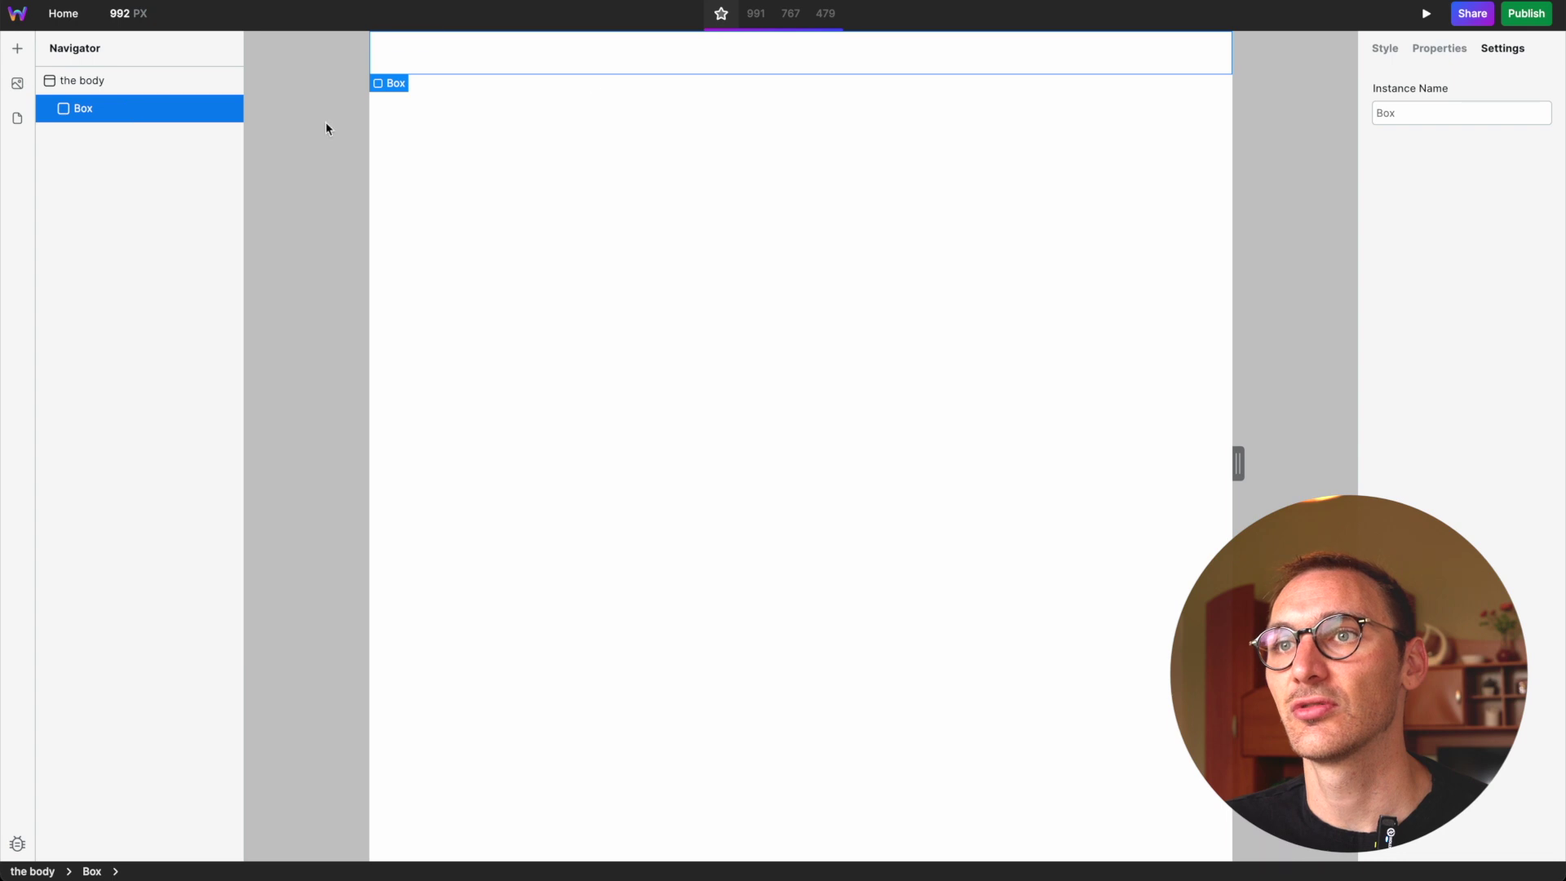
{"action": "left_click", "coordinate": [1385, 49]}
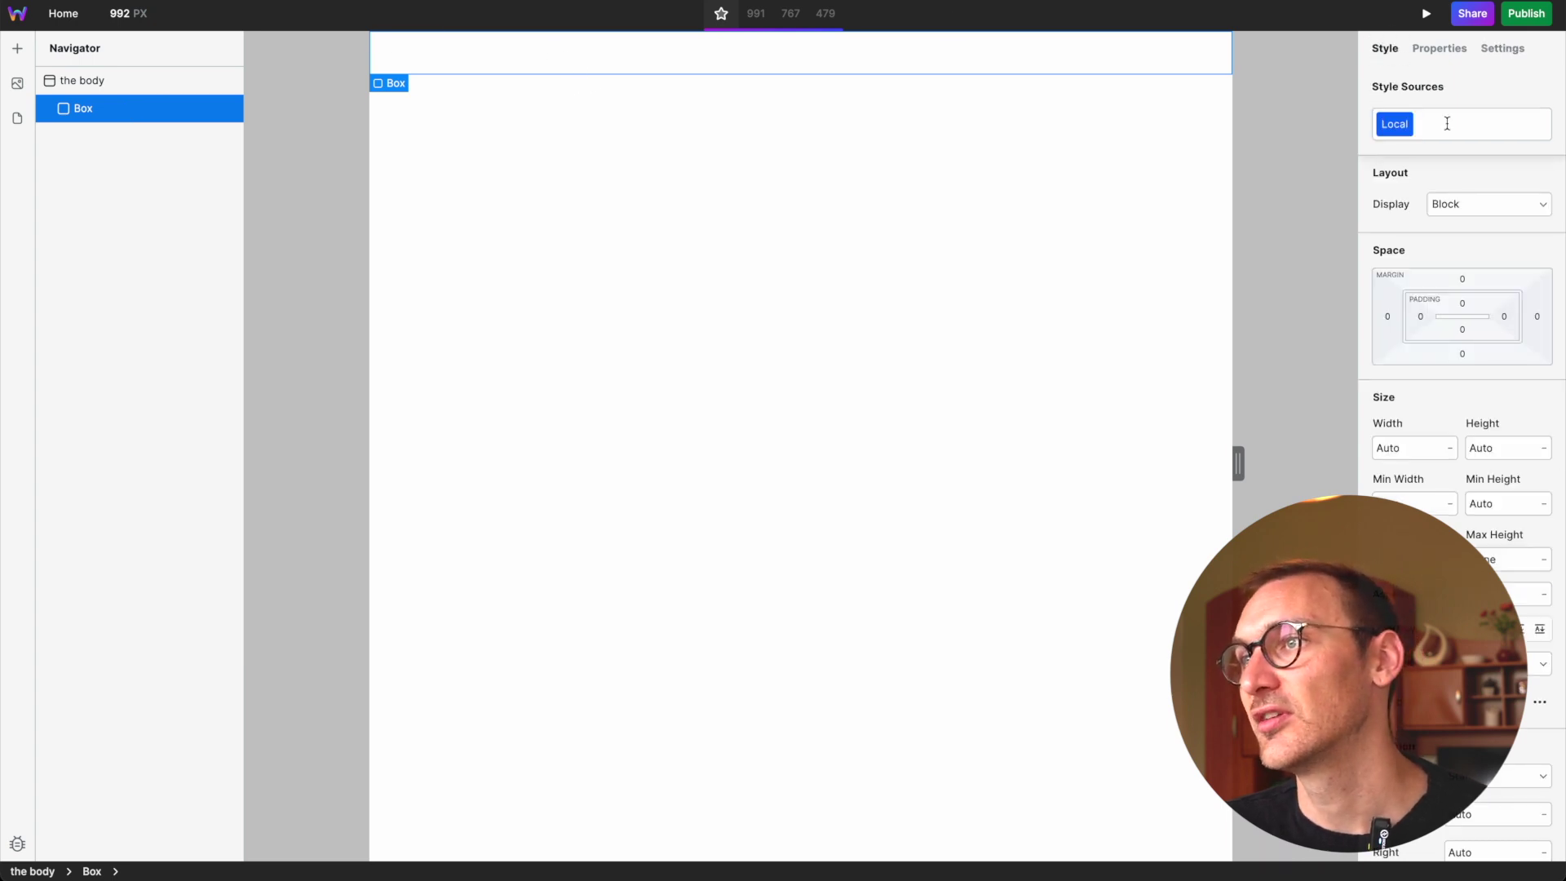
{"action": "left_click", "coordinate": [1520, 510]}
{"action": "type", "text": "100s"}
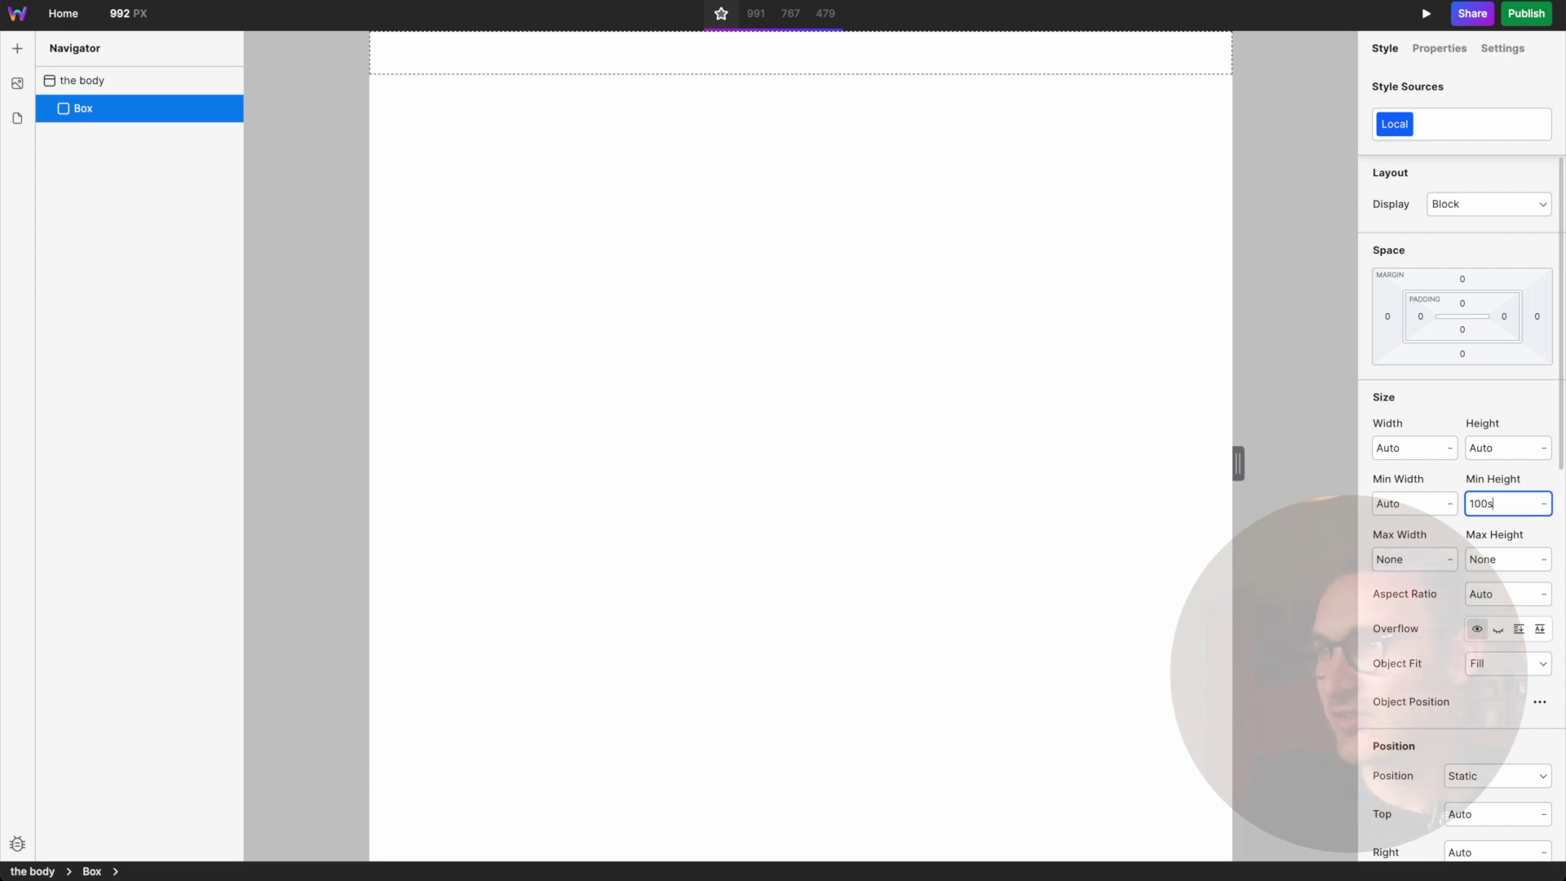
{"action": "type", "text": "vh"}
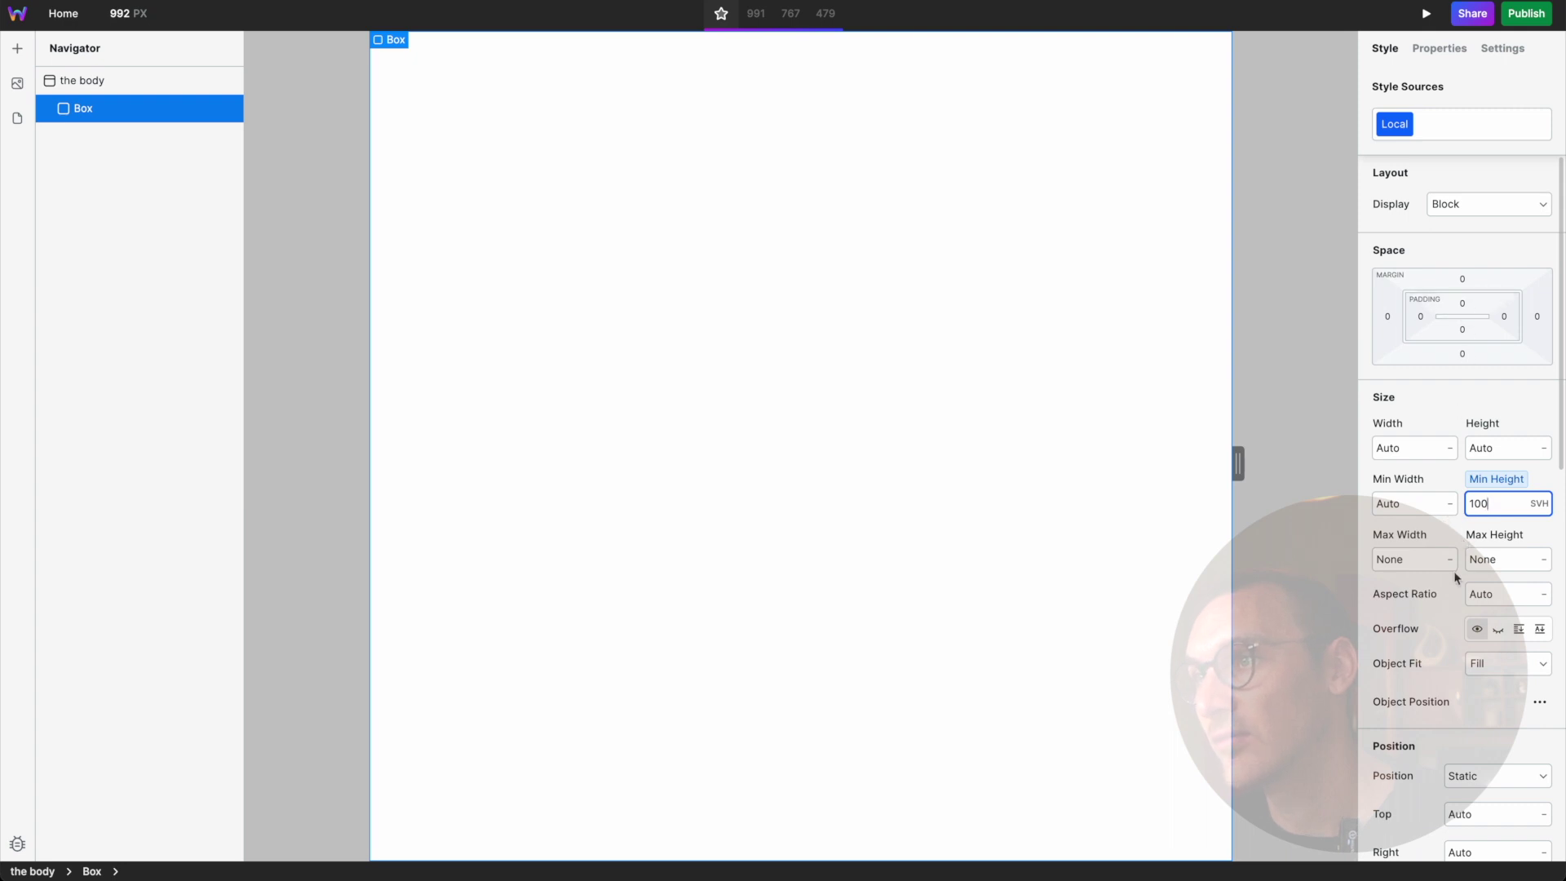
{"action": "scroll", "coordinate": [1457, 613], "scroll_direction": "down", "scroll_amount": 2}
{"action": "scroll", "coordinate": [1457, 618], "scroll_direction": "down", "scroll_amount": 4}
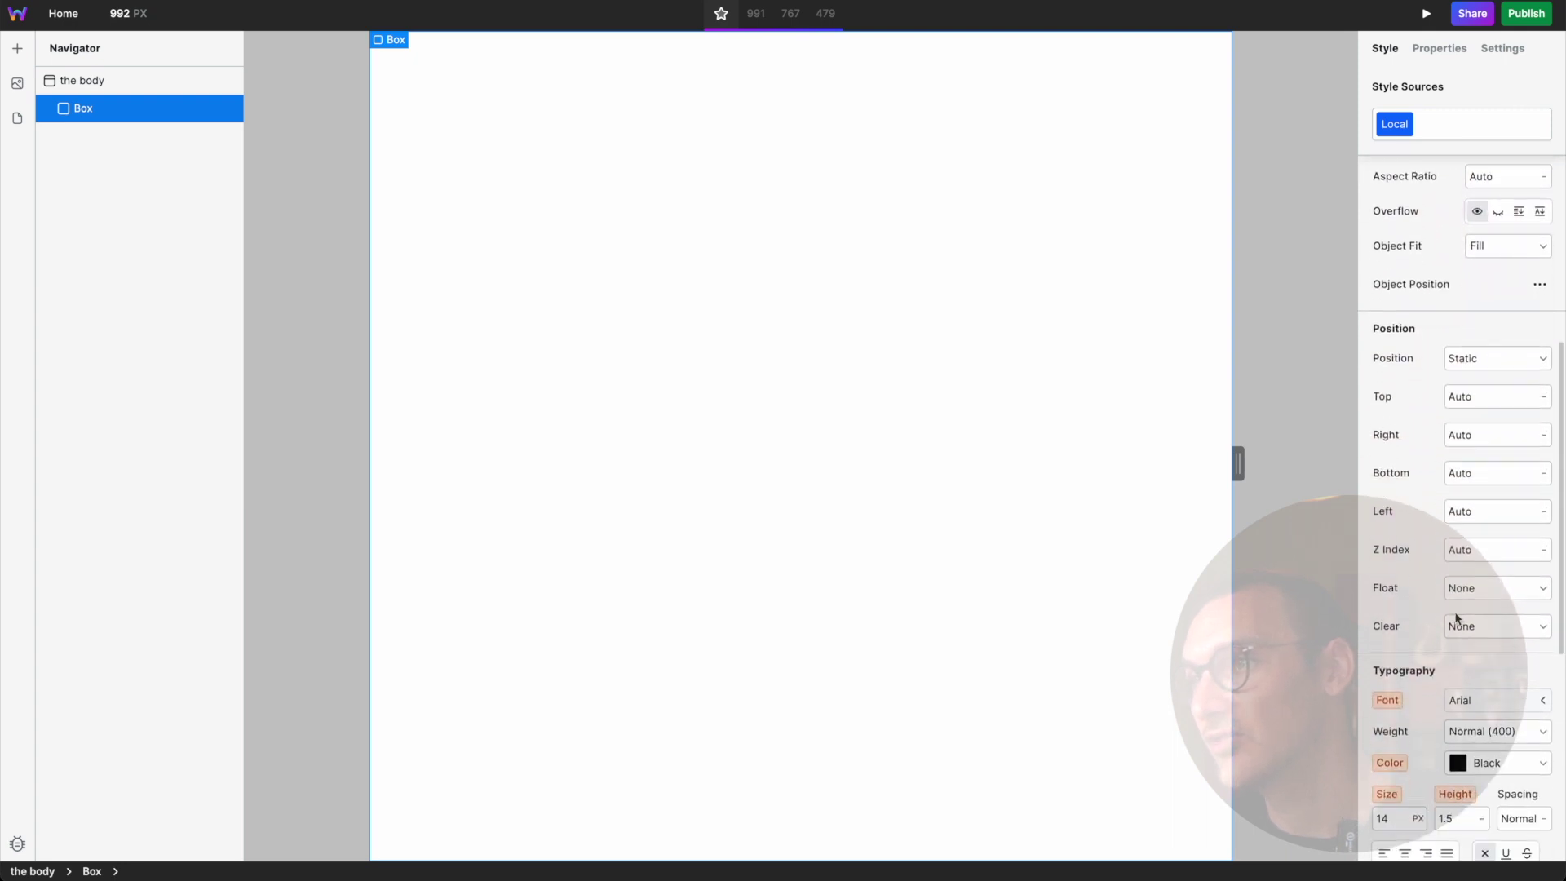
{"action": "left_click", "coordinate": [17, 48]}
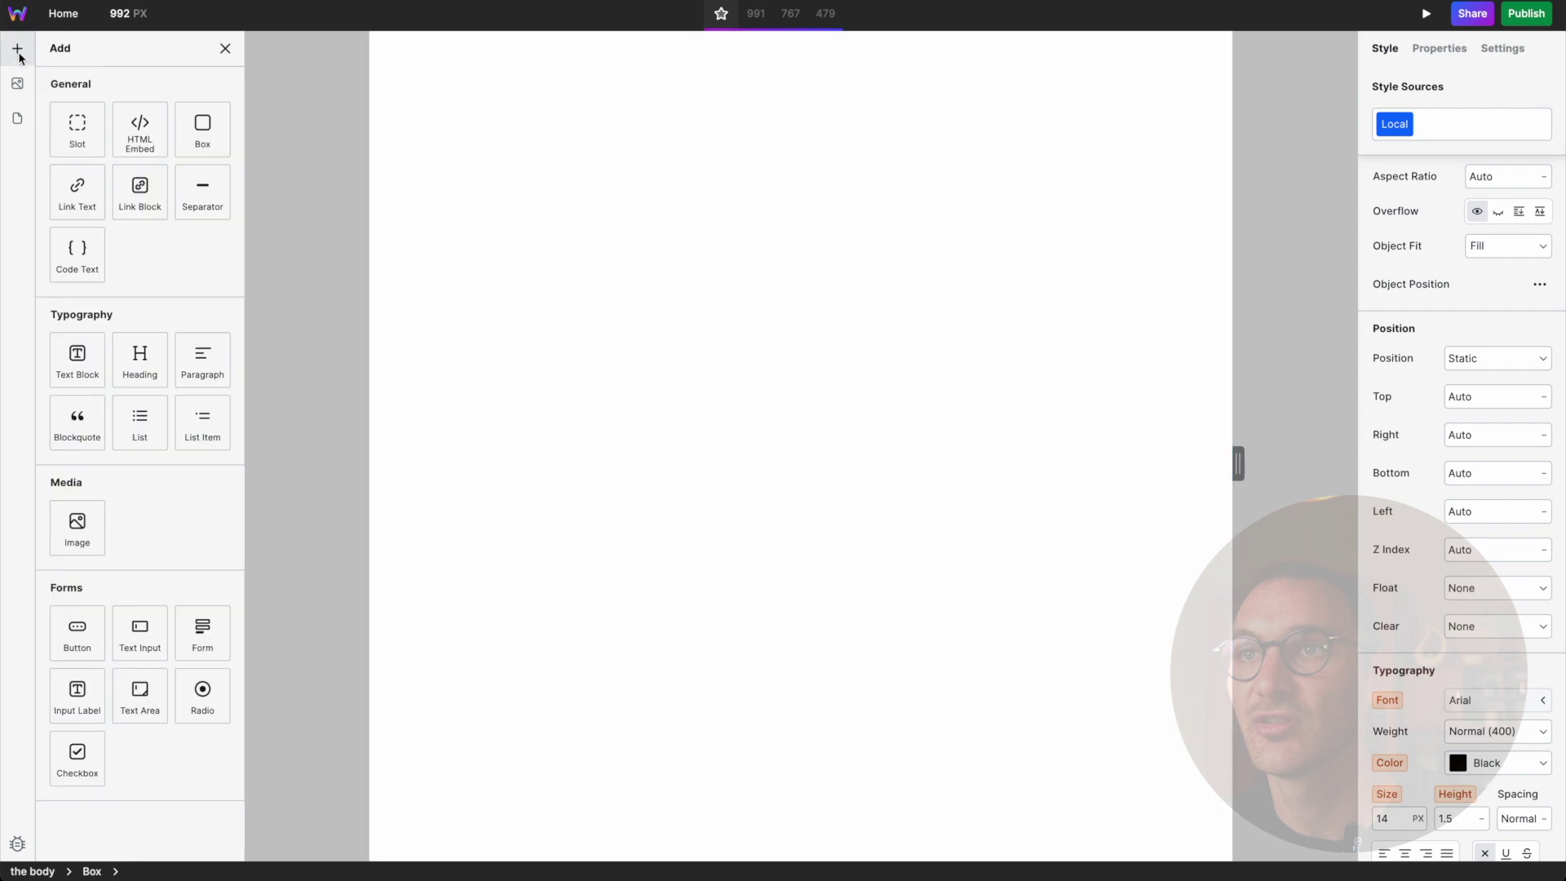
Nest a Box in the full-height Box, add a Heading, and type 'My First Wombat'.
{"action": "left_click", "coordinate": [205, 134]}
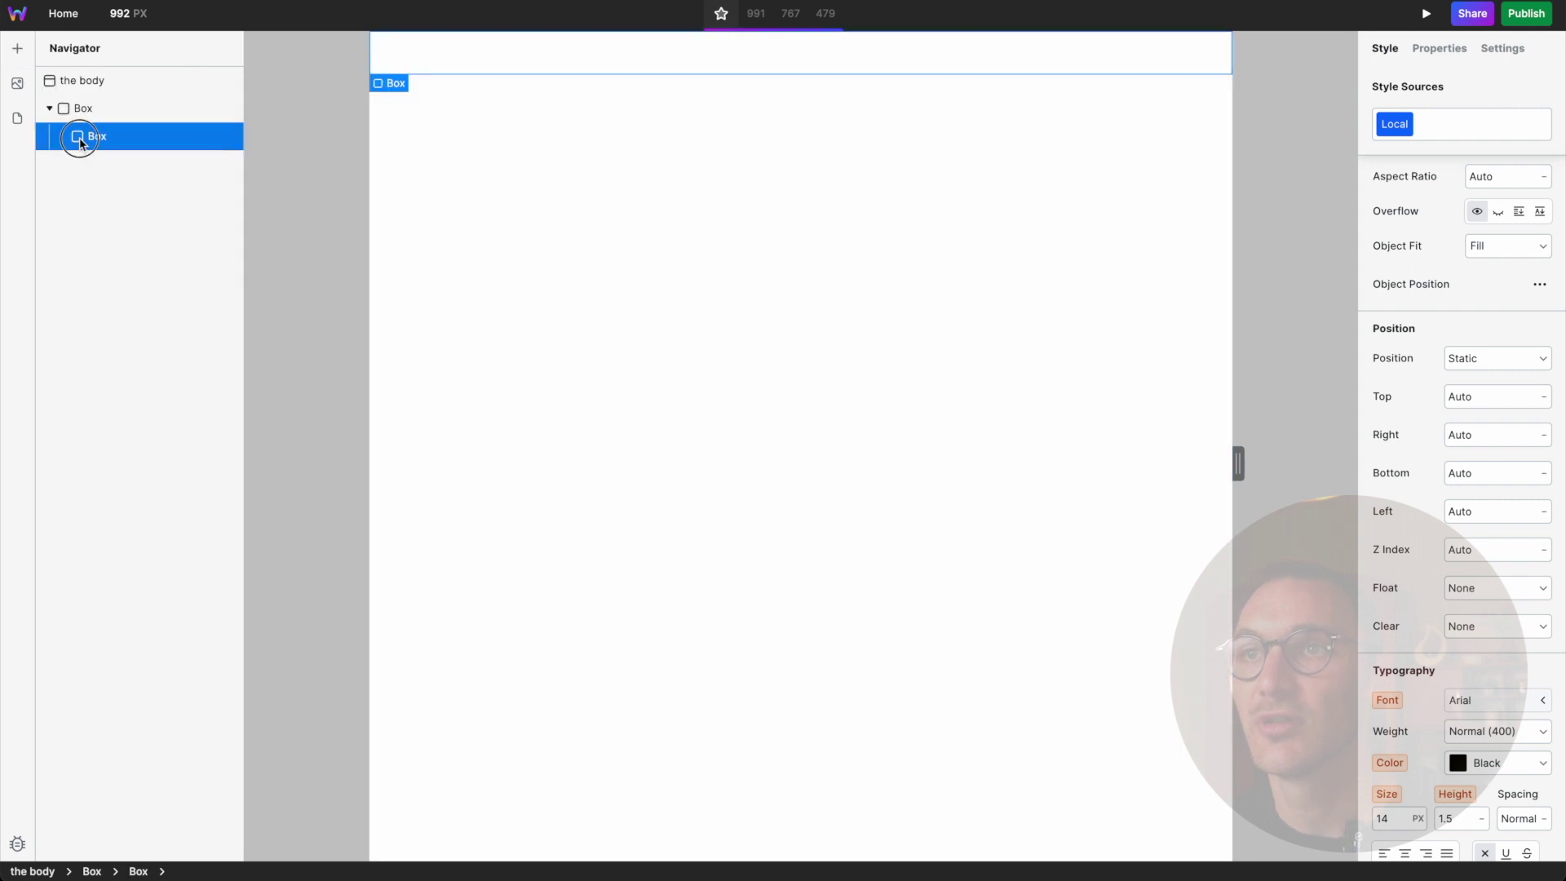
{"action": "left_click", "coordinate": [18, 48]}
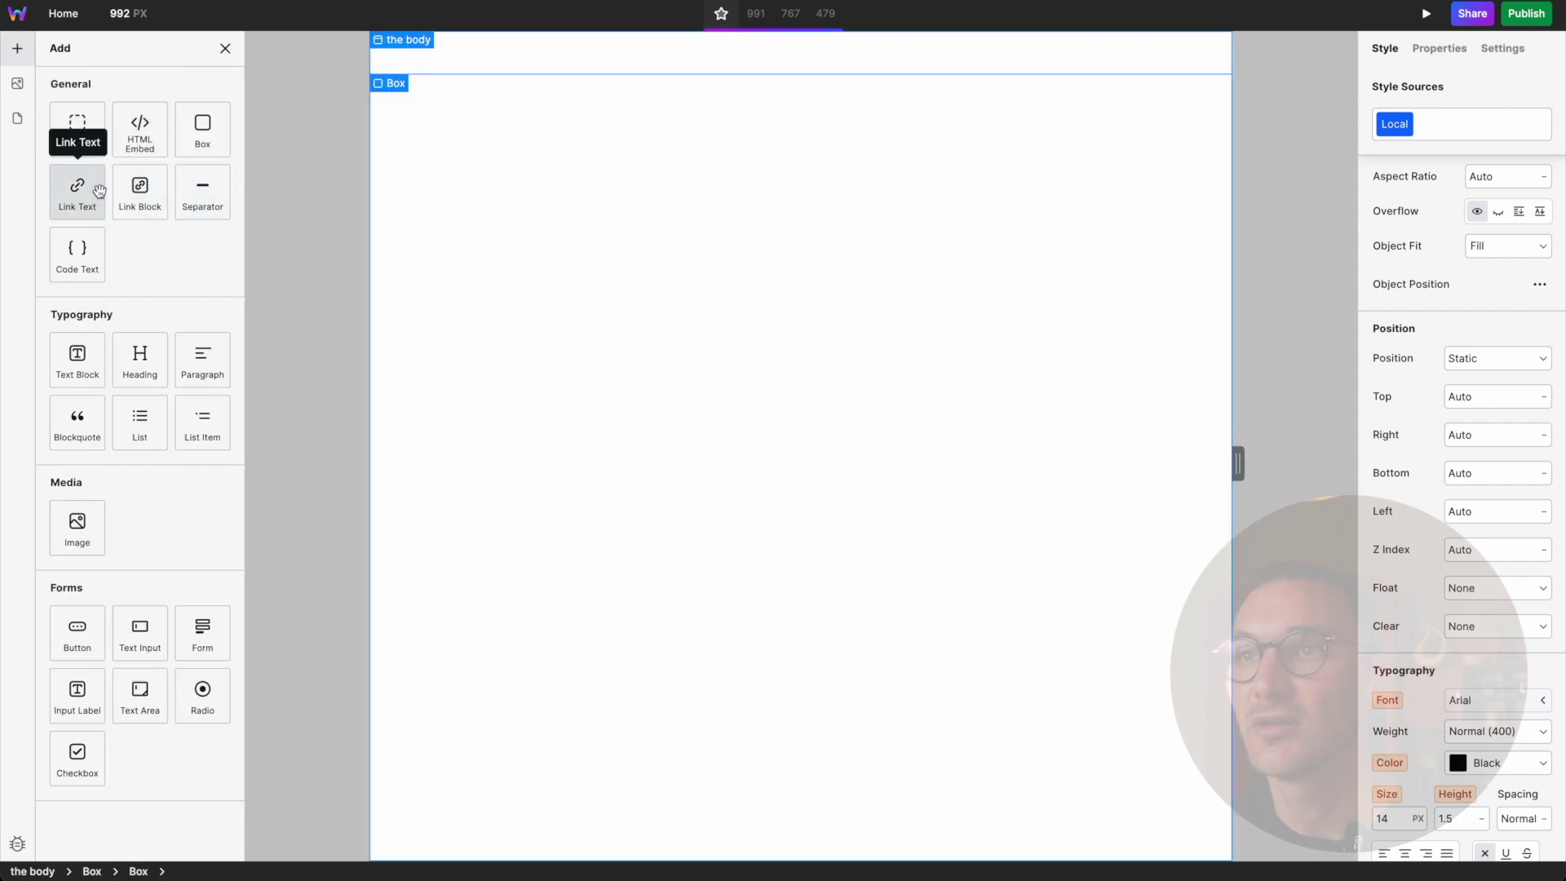
{"action": "left_click", "coordinate": [150, 360]}
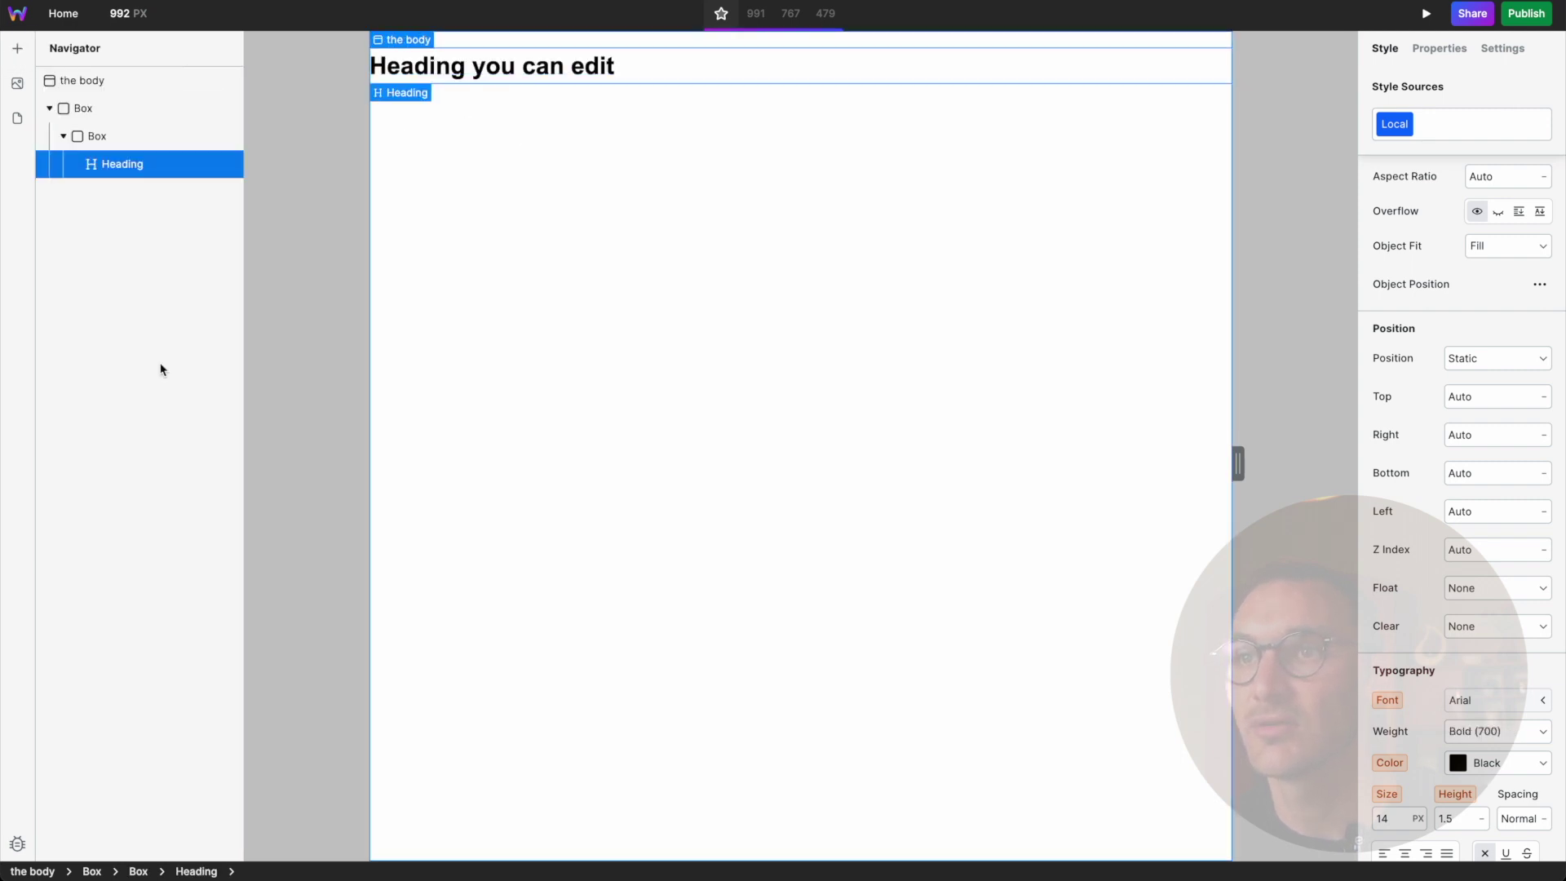
{"action": "double_click", "coordinate": [522, 66]}
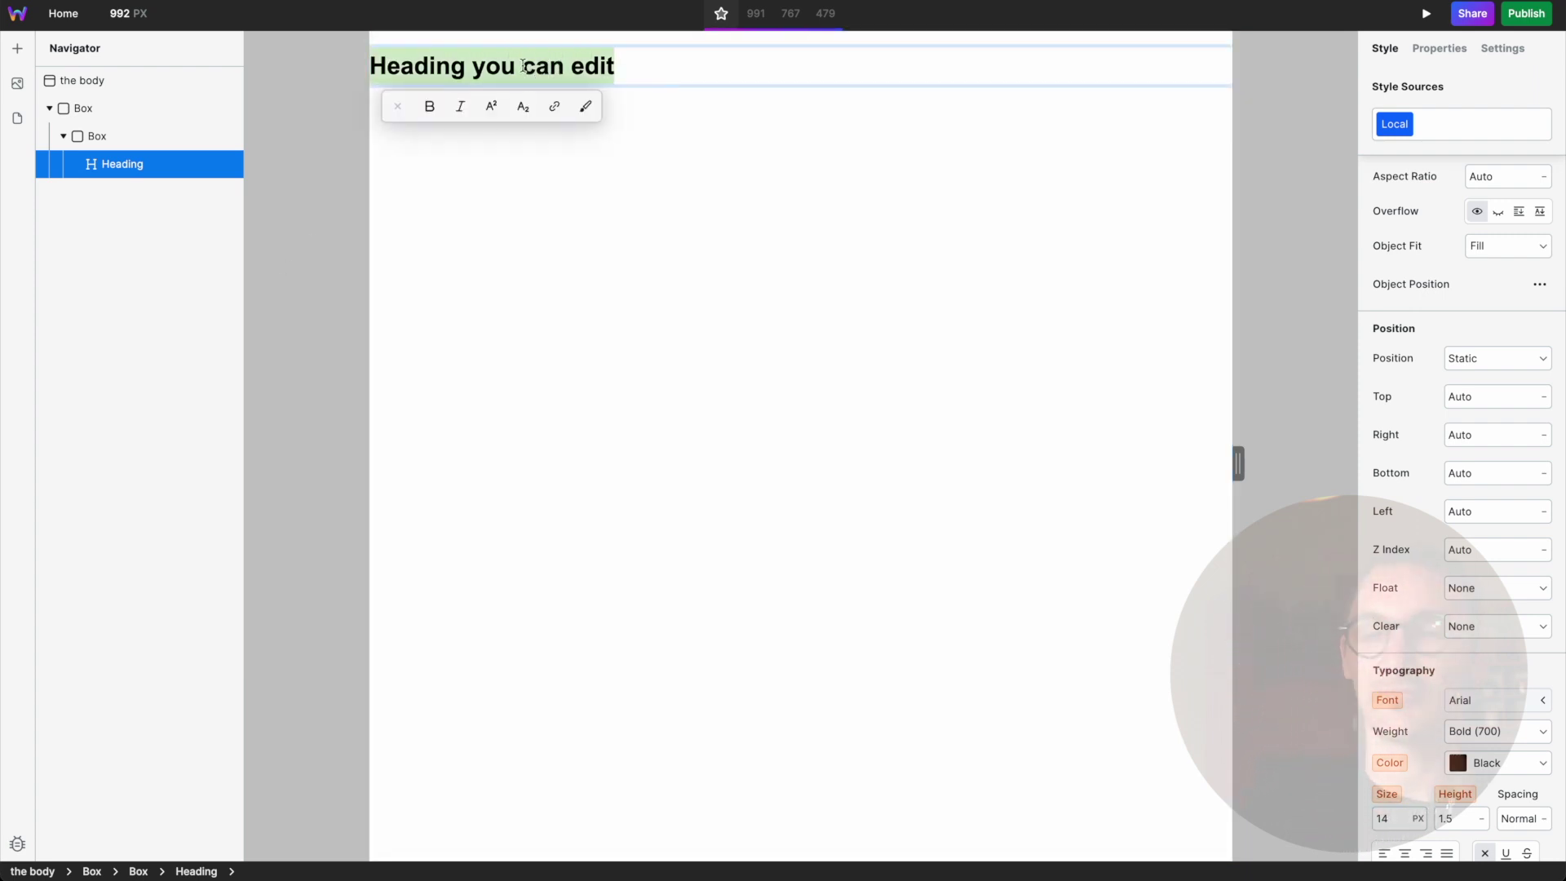
{"action": "type", "text": "First Wombat"}
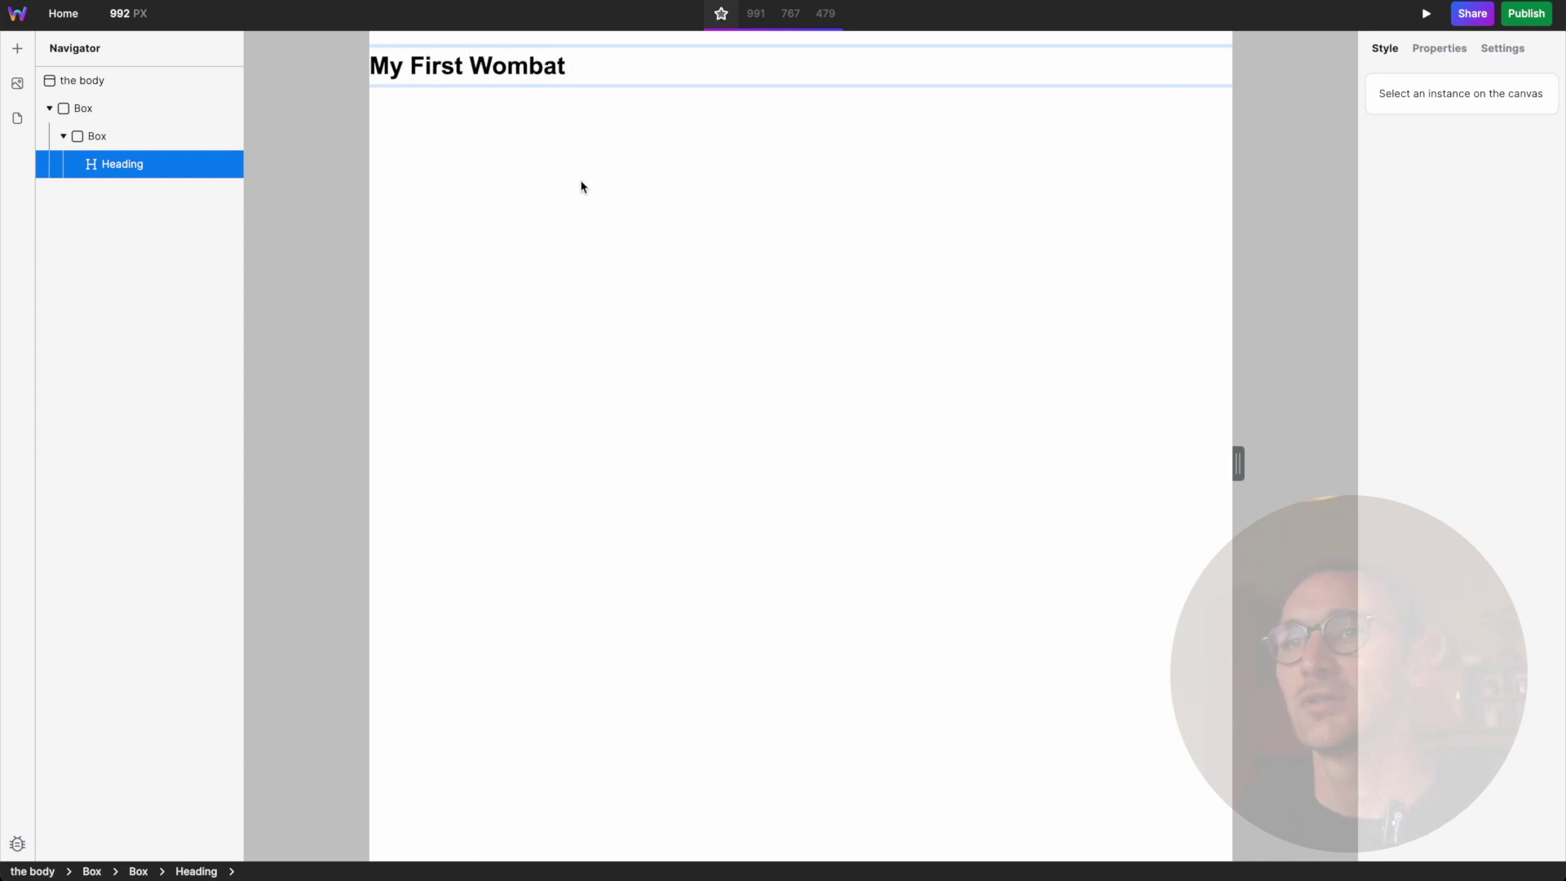
Add a Paragraph after the heading reading 'Discover Wombat's for yourself'.
{"action": "left_click", "coordinate": [582, 187]}
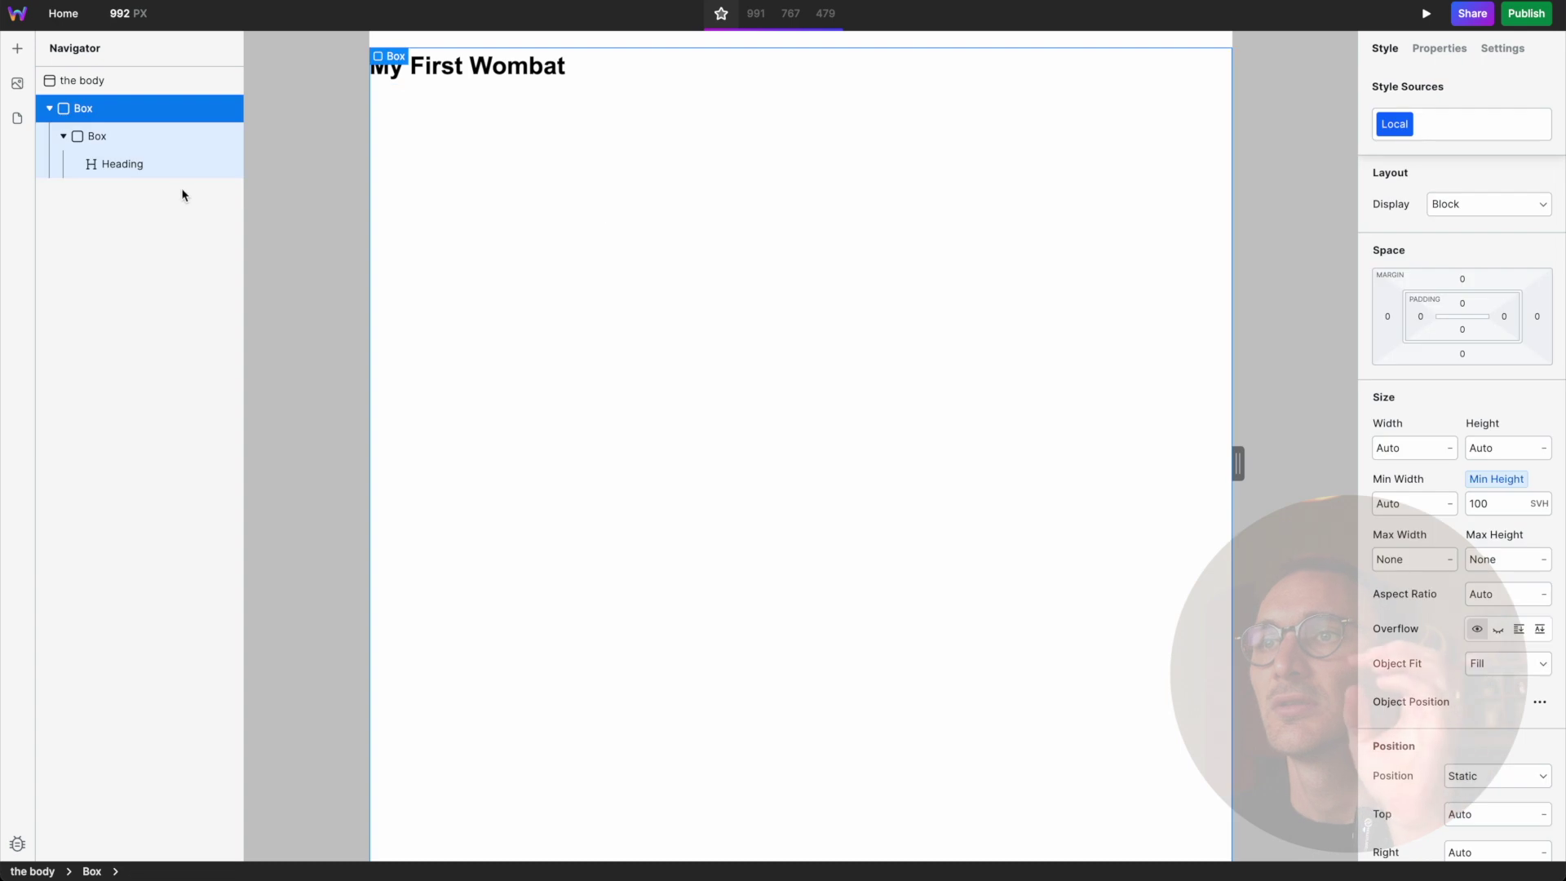
{"action": "left_click", "coordinate": [17, 49]}
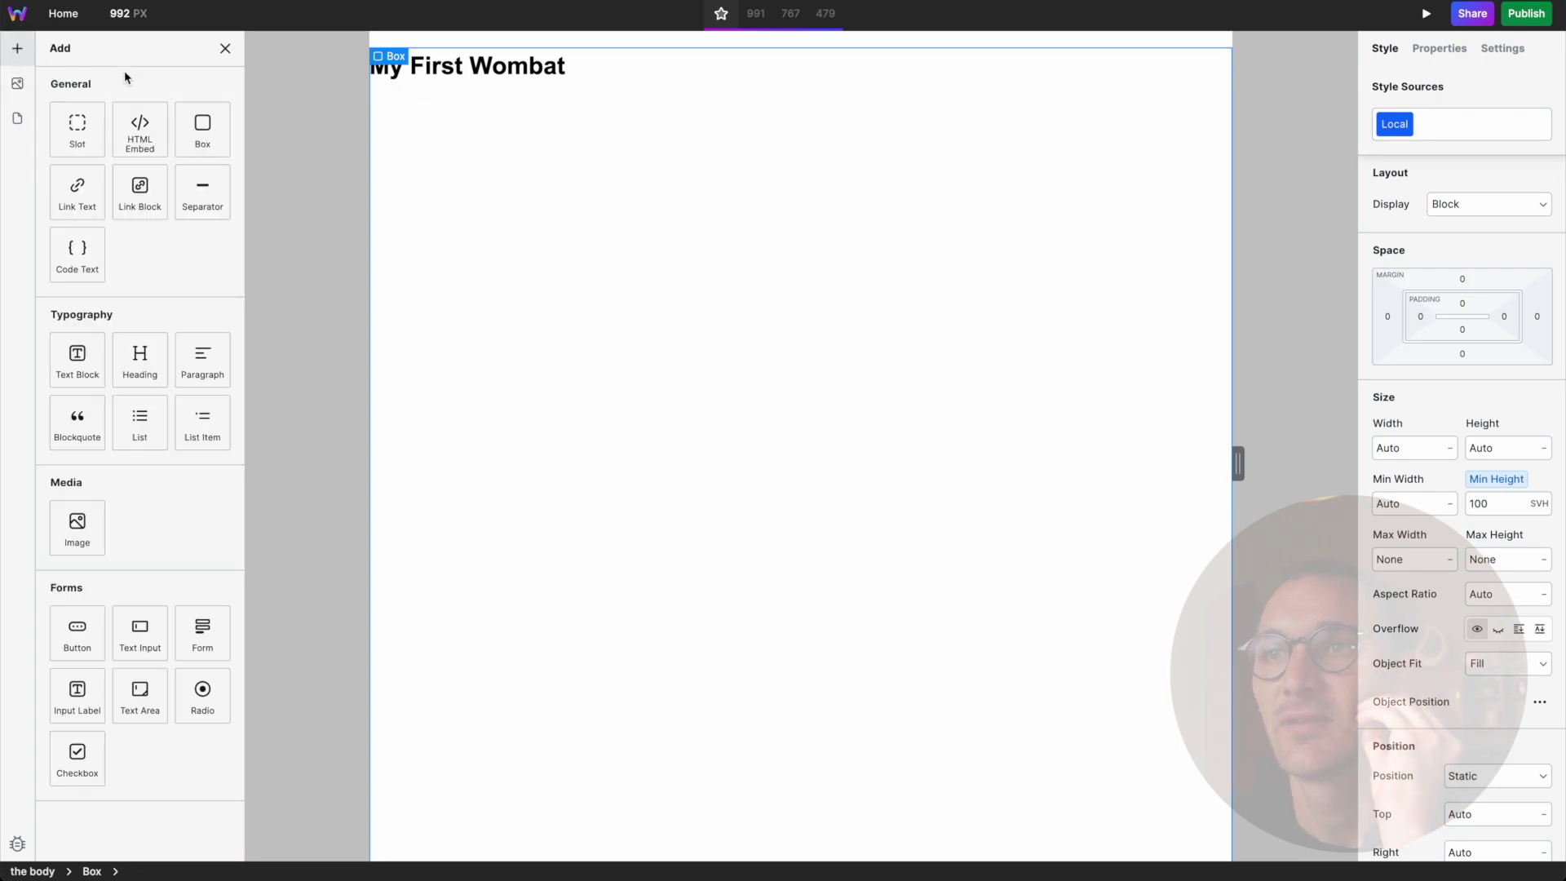
{"action": "left_click", "coordinate": [634, 371]}
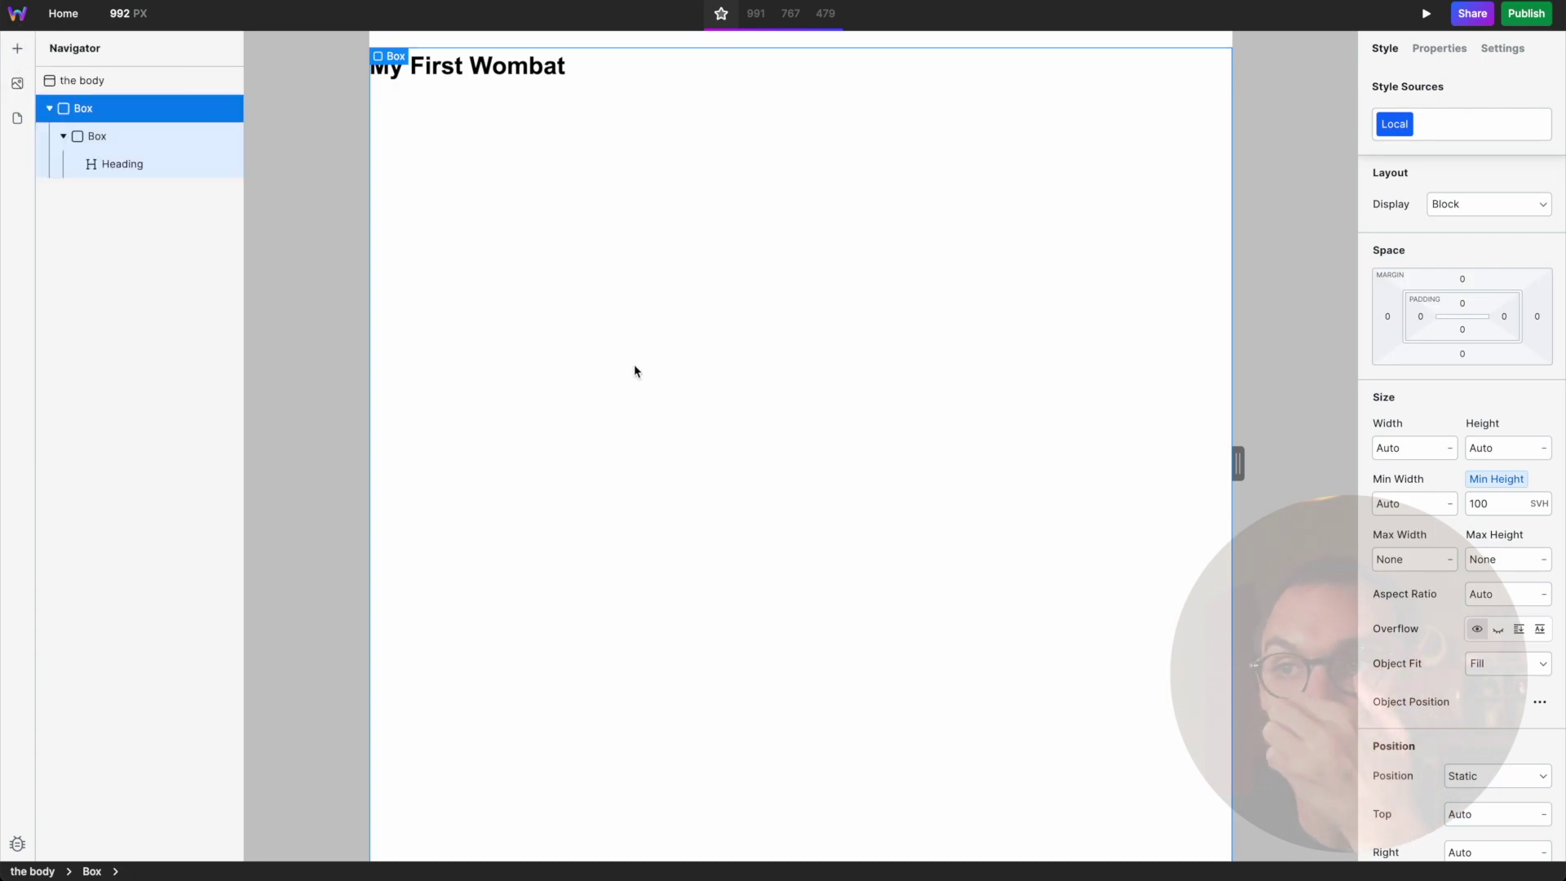
{"action": "left_click", "coordinate": [534, 79]}
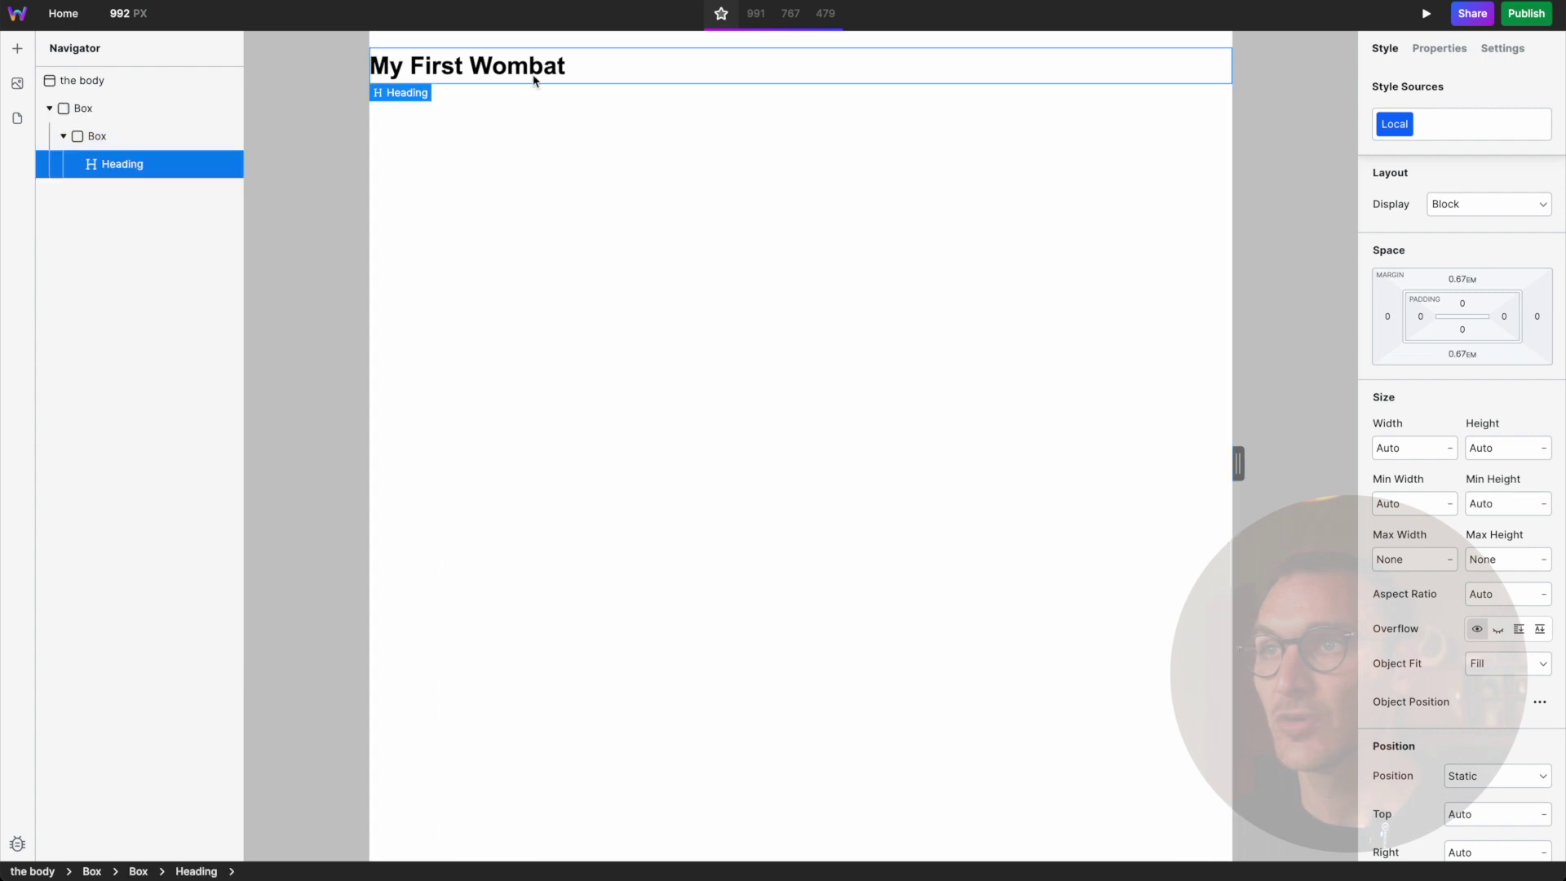
{"action": "left_click", "coordinate": [17, 48]}
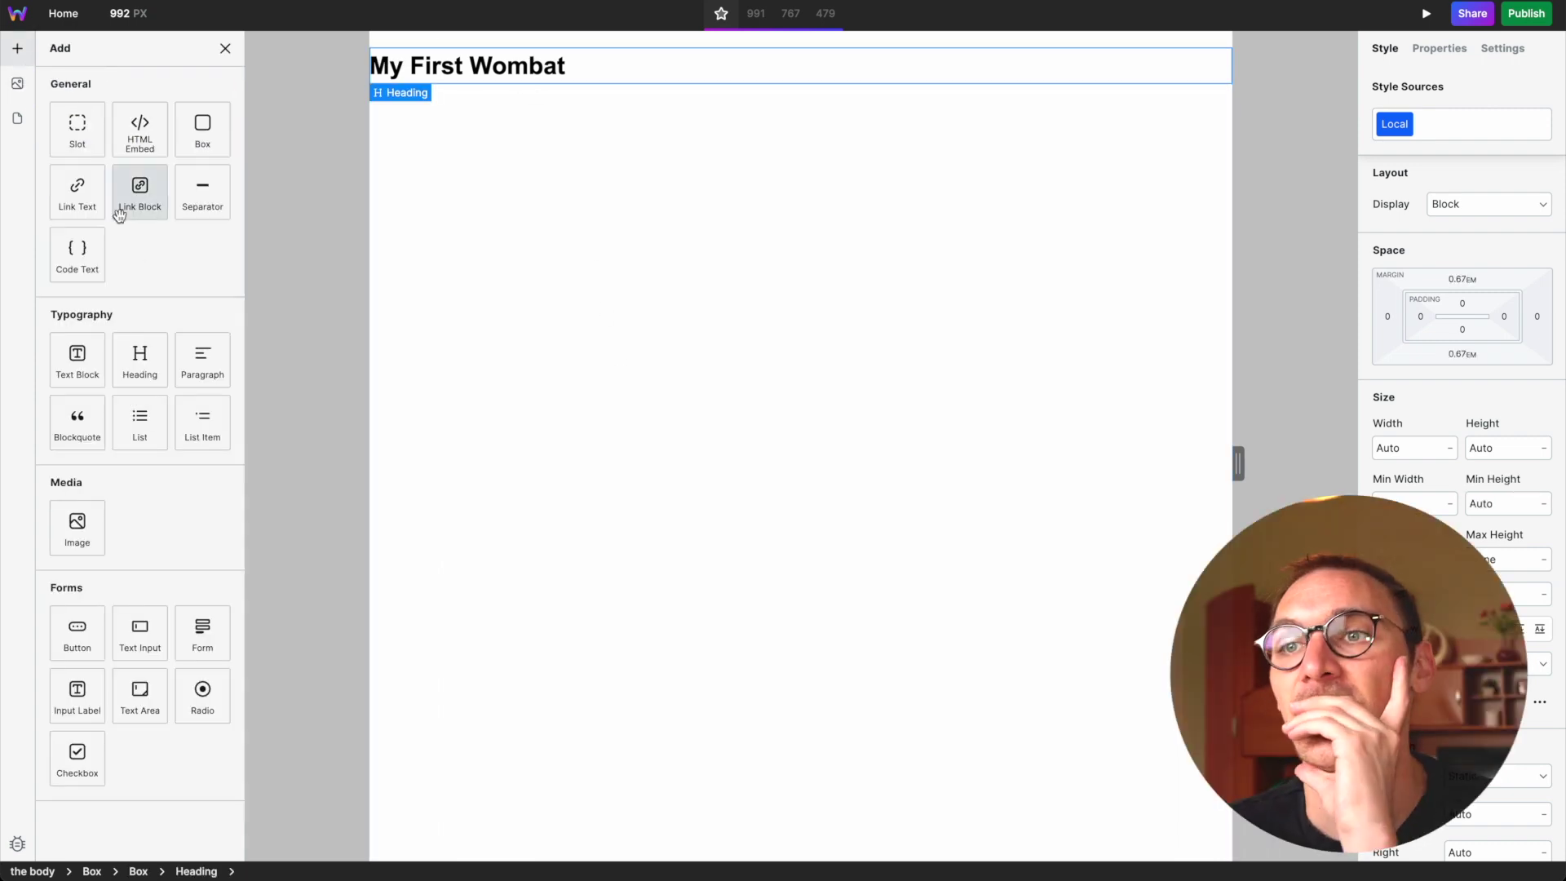
{"action": "left_click", "coordinate": [203, 351]}
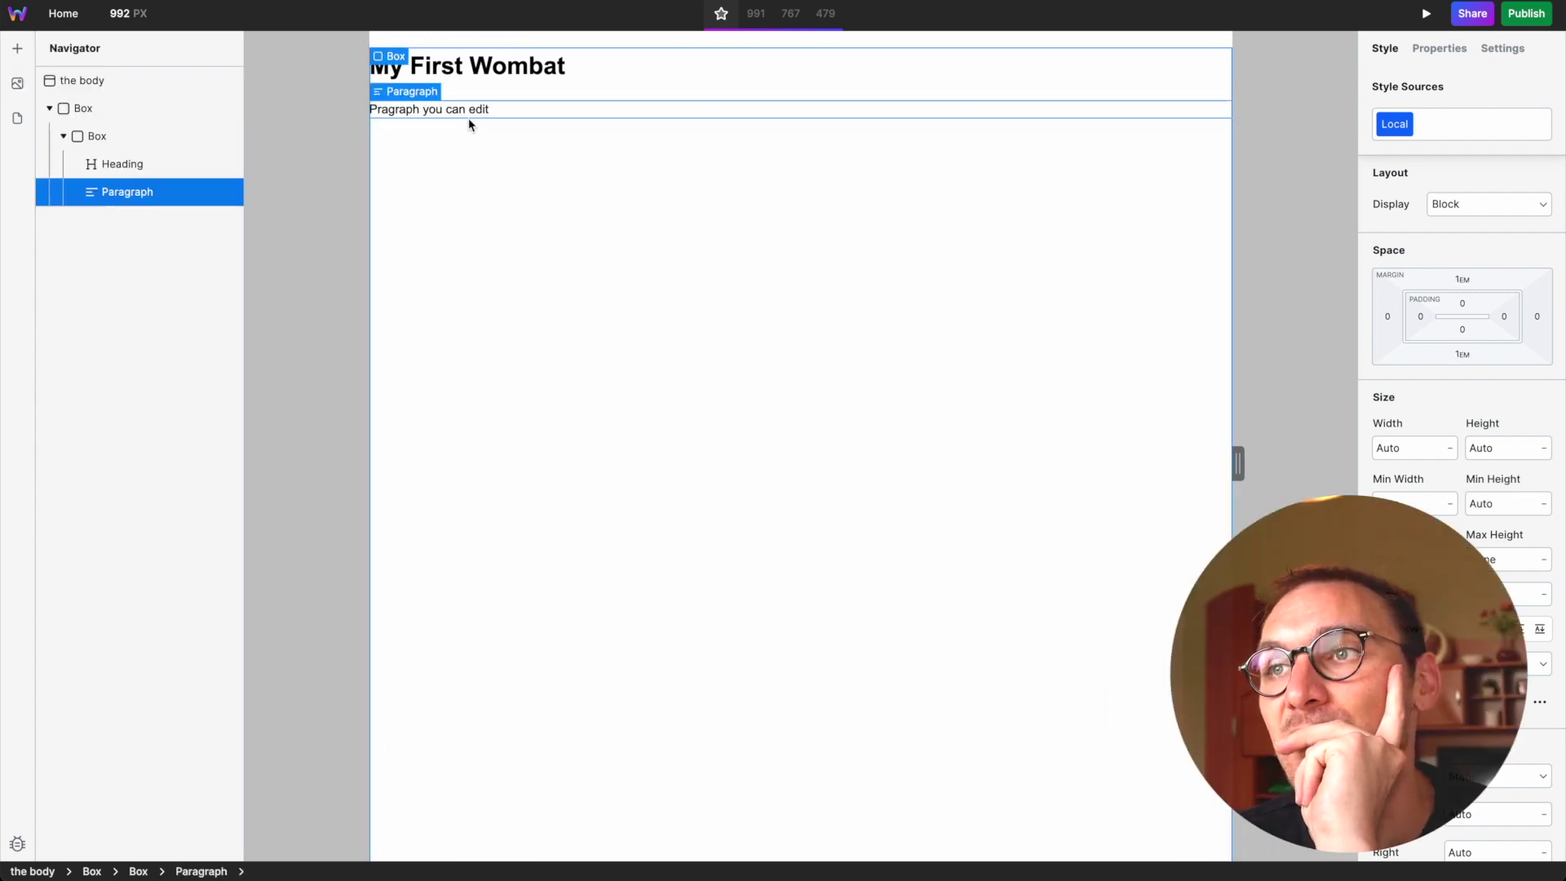
{"action": "double_click", "coordinate": [473, 108]}
{"action": "triple_click", "coordinate": [469, 109]}
{"action": "type", "text": "Discover Wombat's for yourself"}
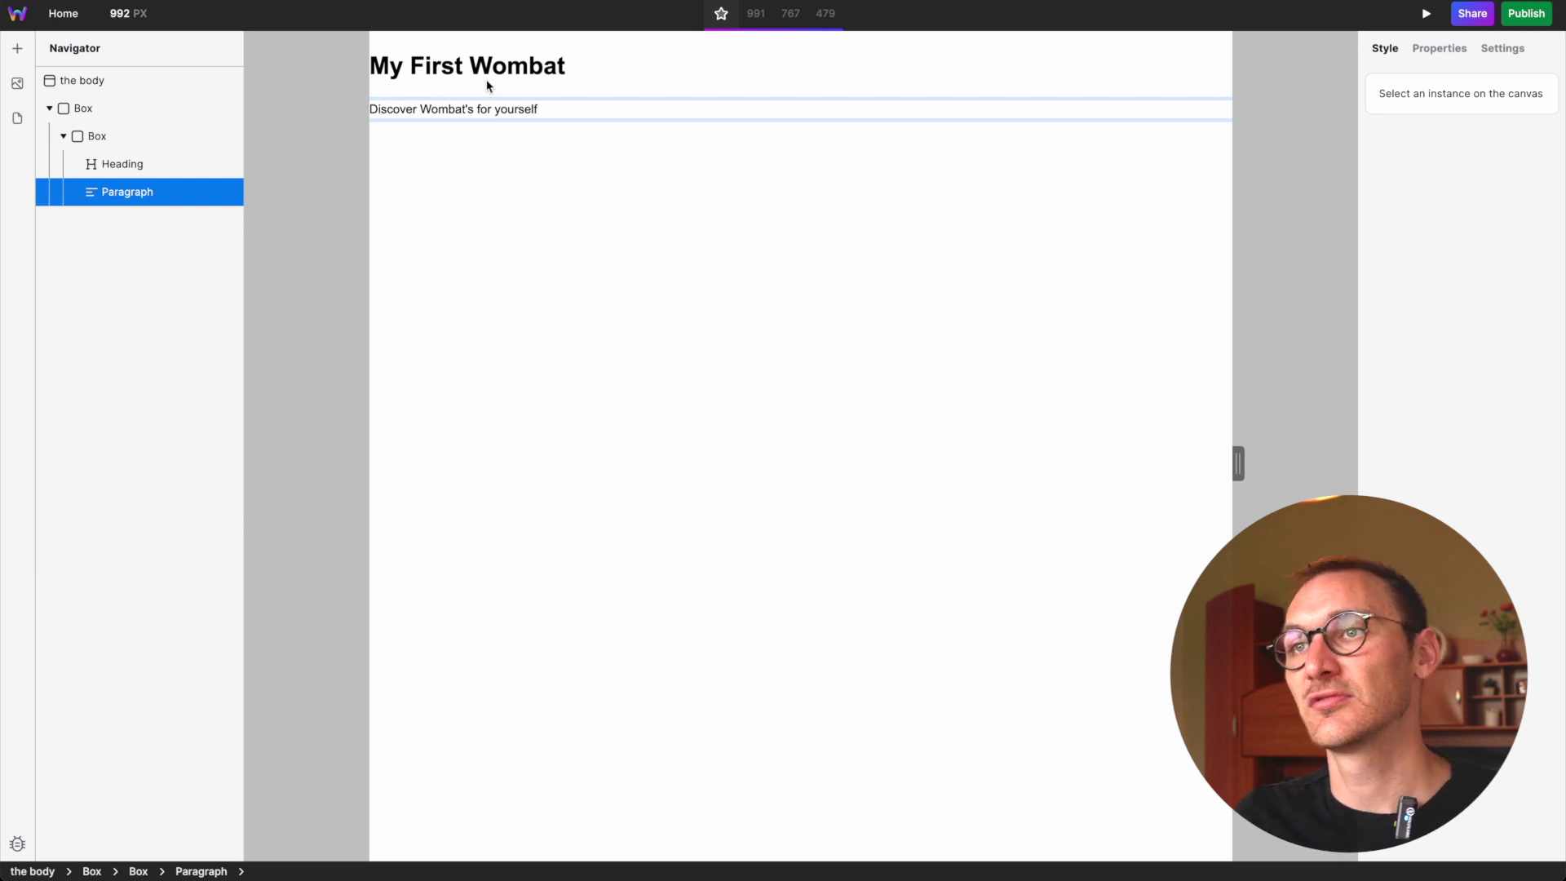
{"action": "left_click", "coordinate": [443, 97]}
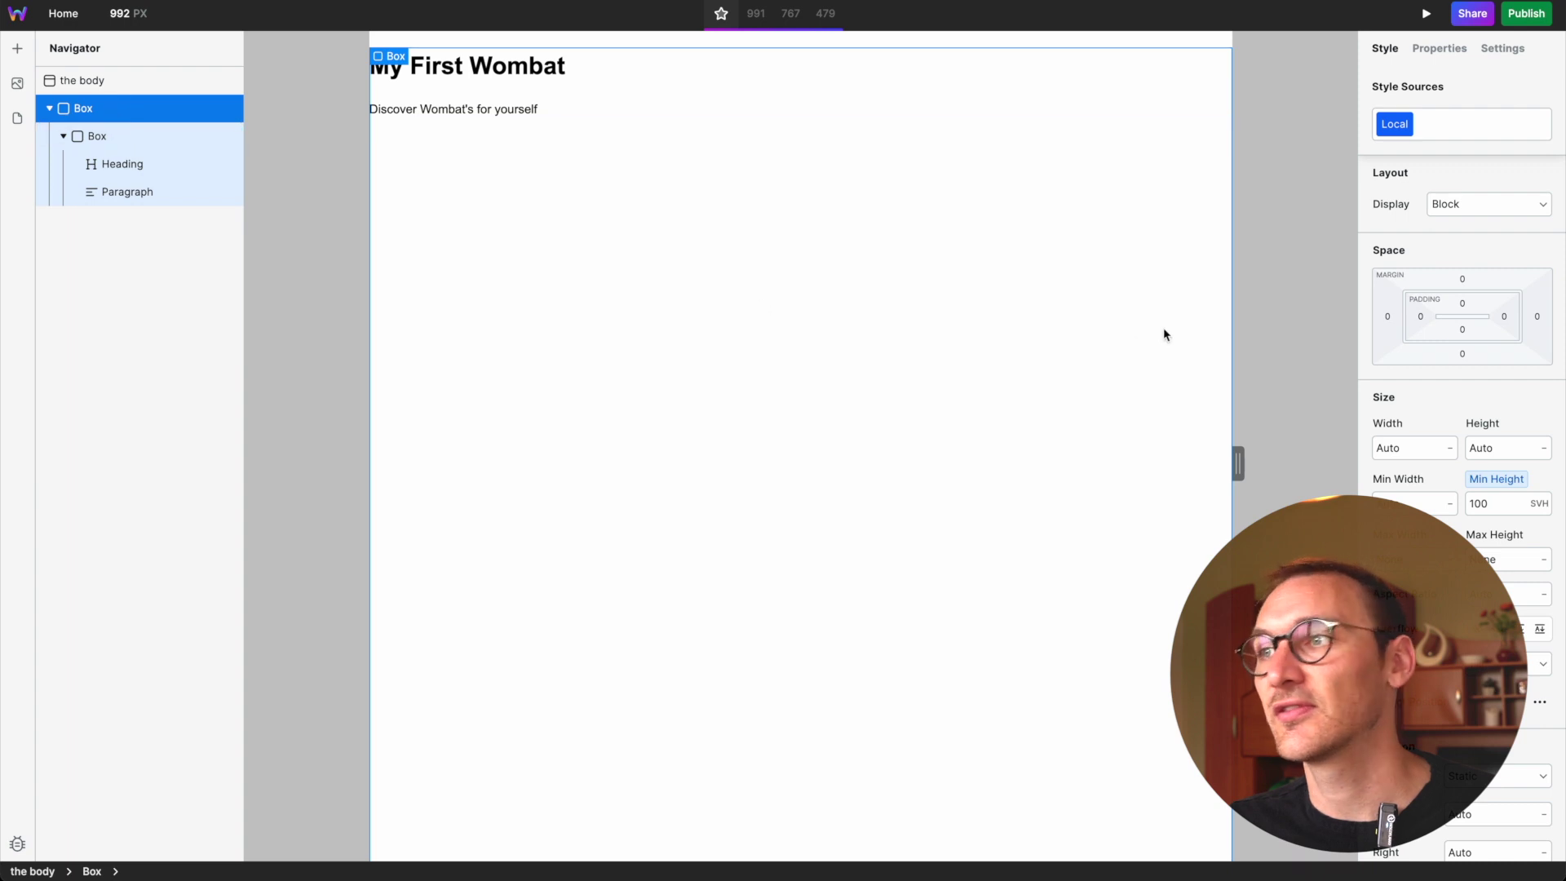
Review the outer Box's Style panel and open its Display options, currently Block.
{"action": "scroll", "coordinate": [1460, 441], "scroll_direction": "down", "scroll_amount": 3}
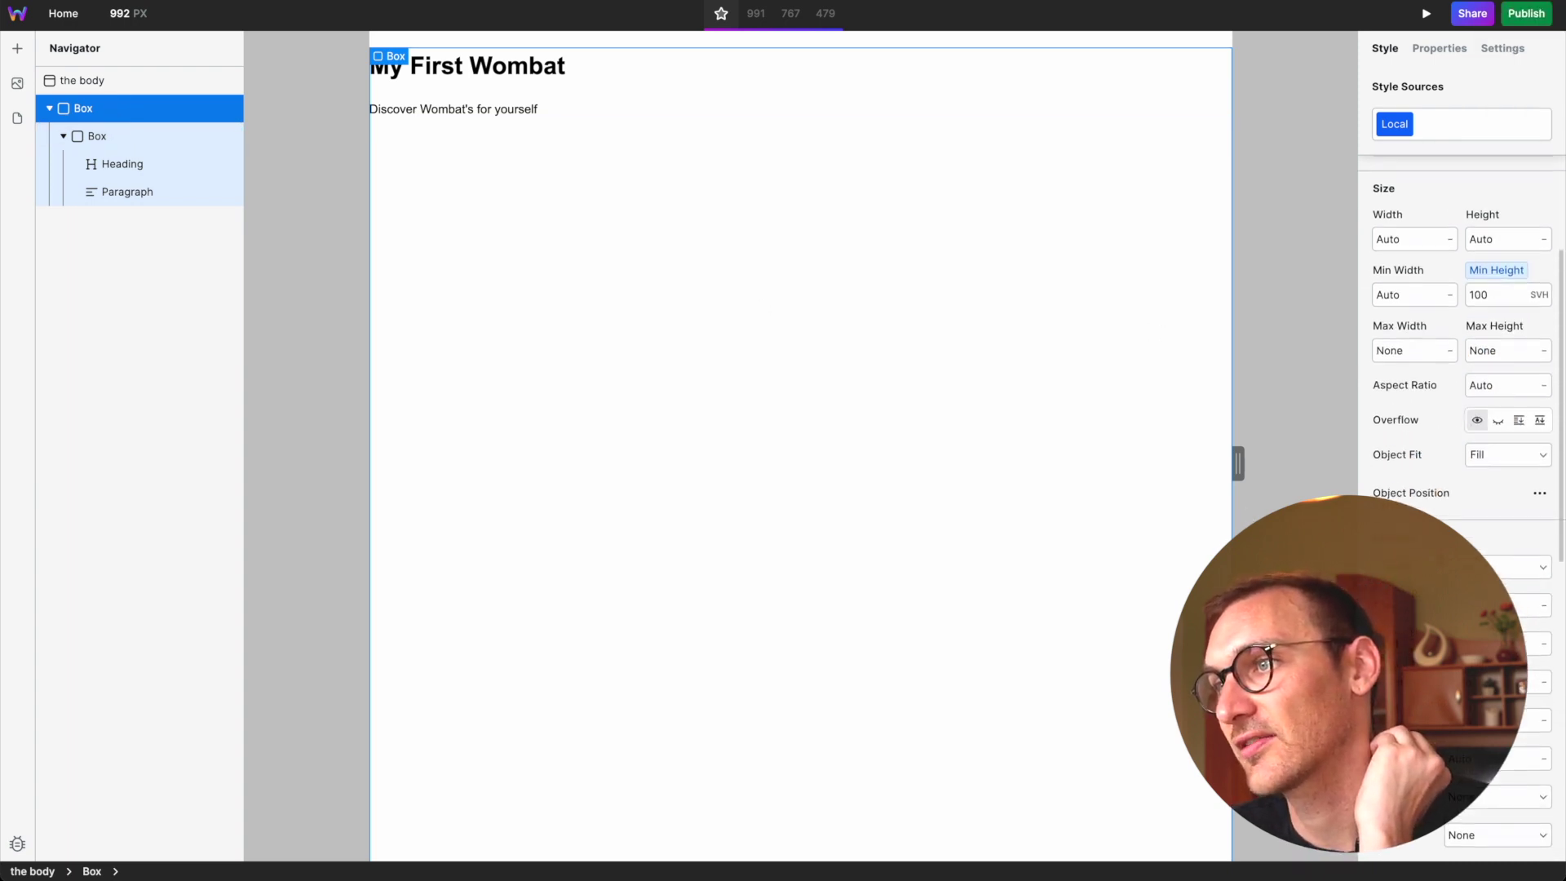
{"action": "scroll", "coordinate": [1460, 440], "scroll_direction": "down", "scroll_amount": 6}
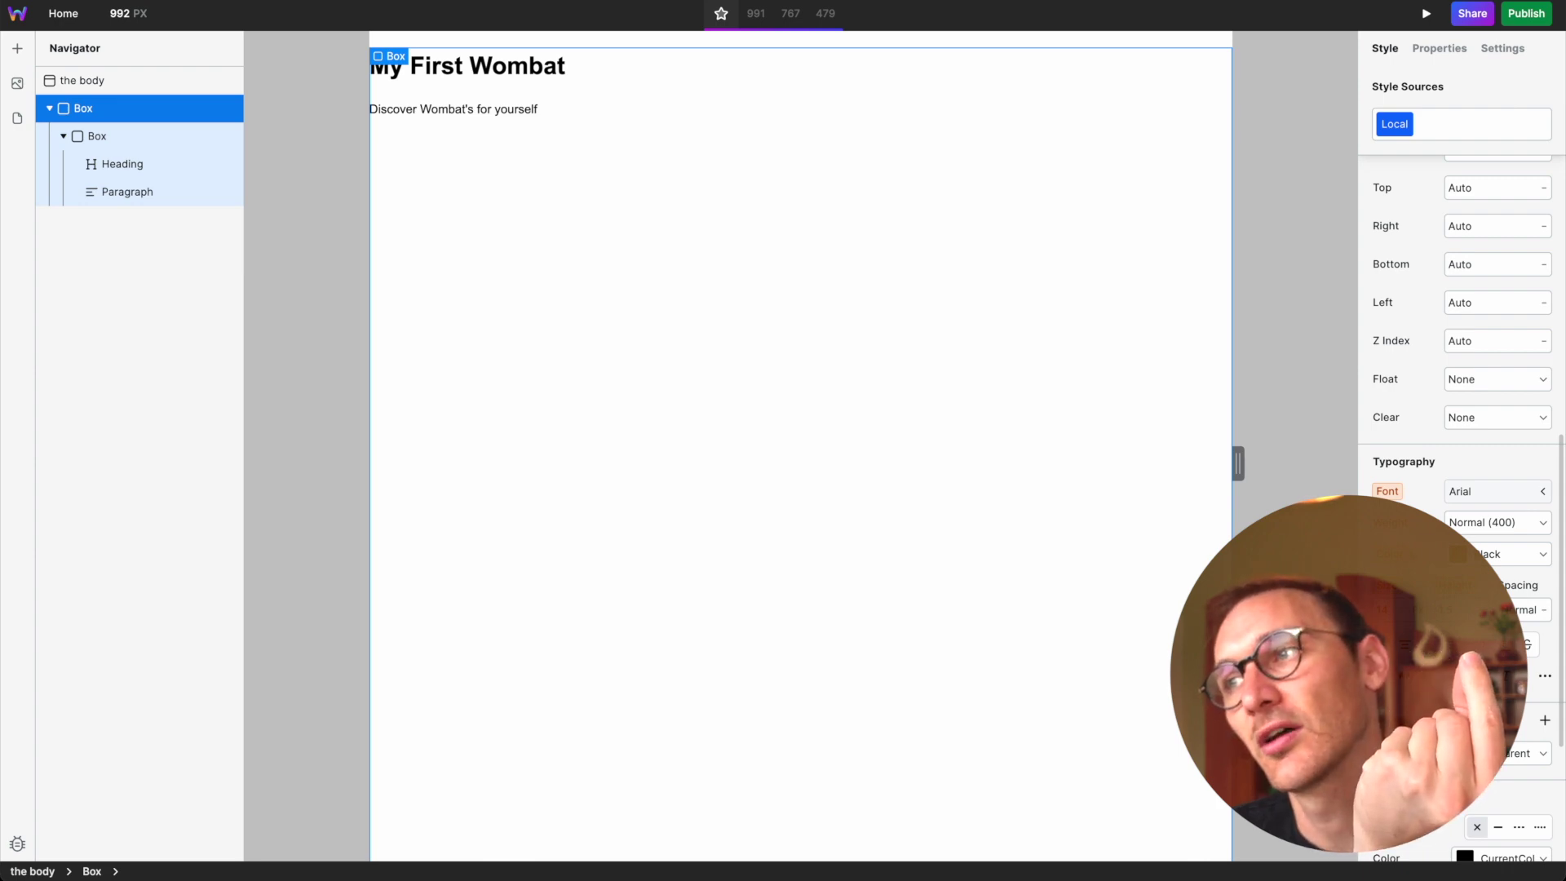
{"action": "scroll", "coordinate": [1460, 440], "scroll_direction": "down", "scroll_amount": 3}
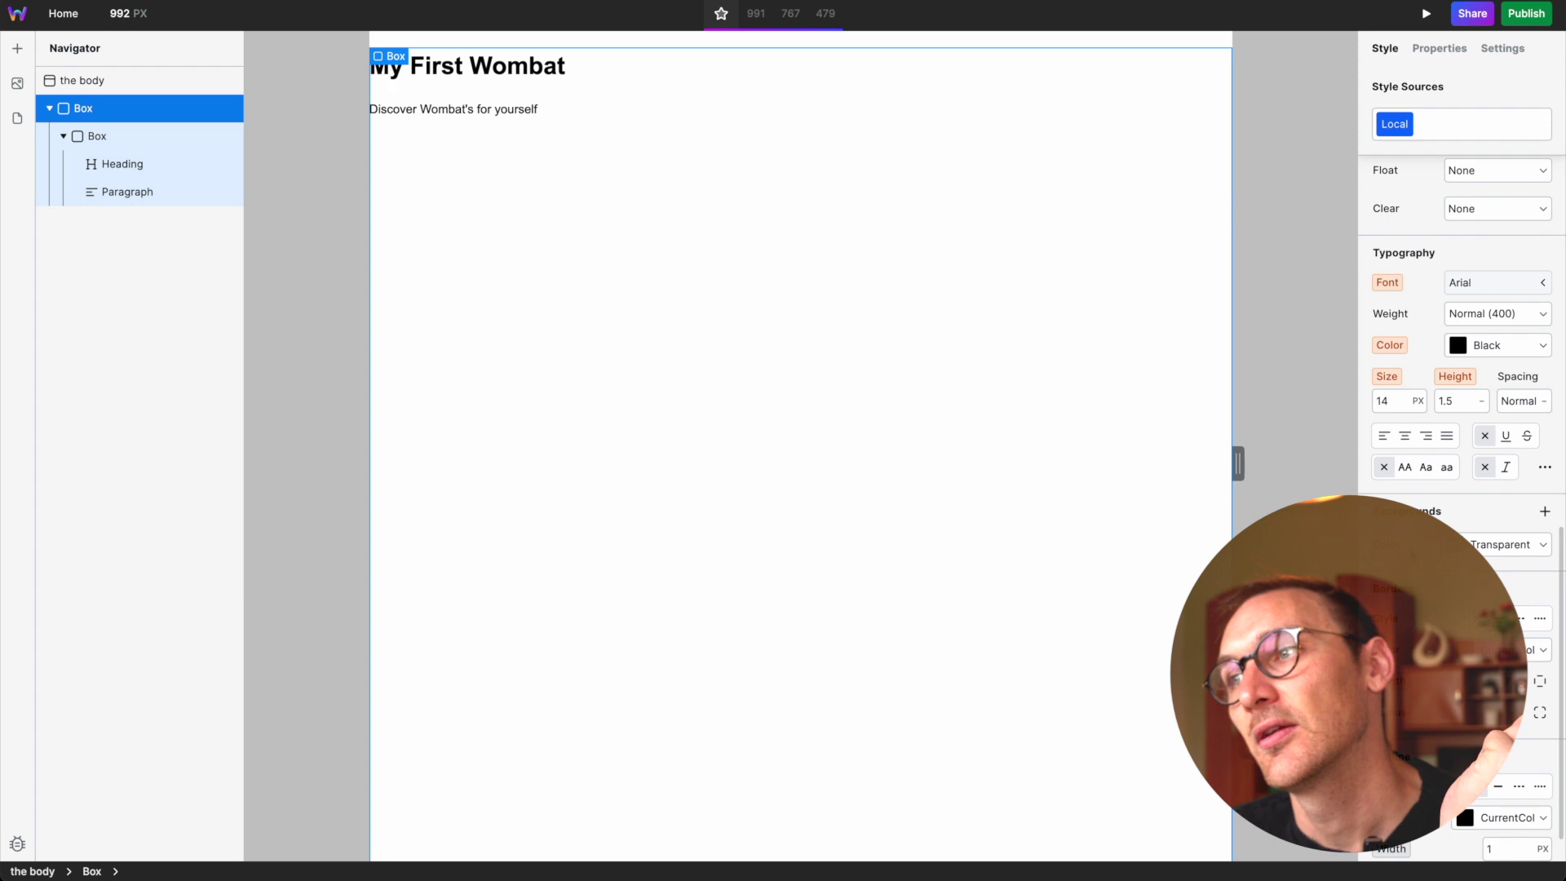
{"action": "scroll", "coordinate": [1459, 441], "scroll_direction": "down", "scroll_amount": 1}
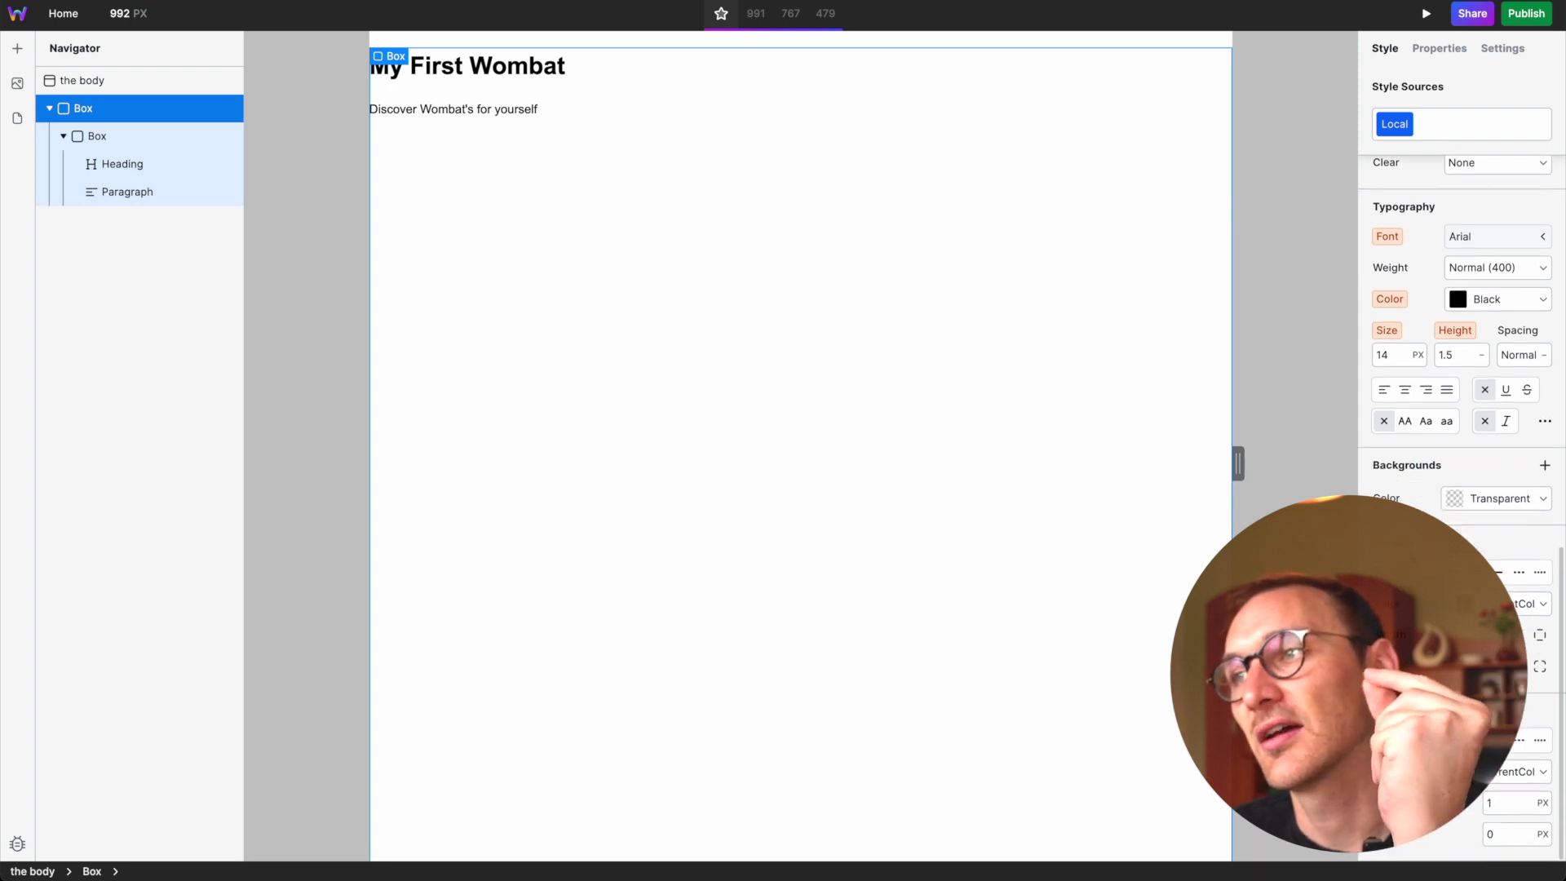
{"action": "right_click", "coordinate": [118, 114]}
{"action": "key", "text": "Escape"}
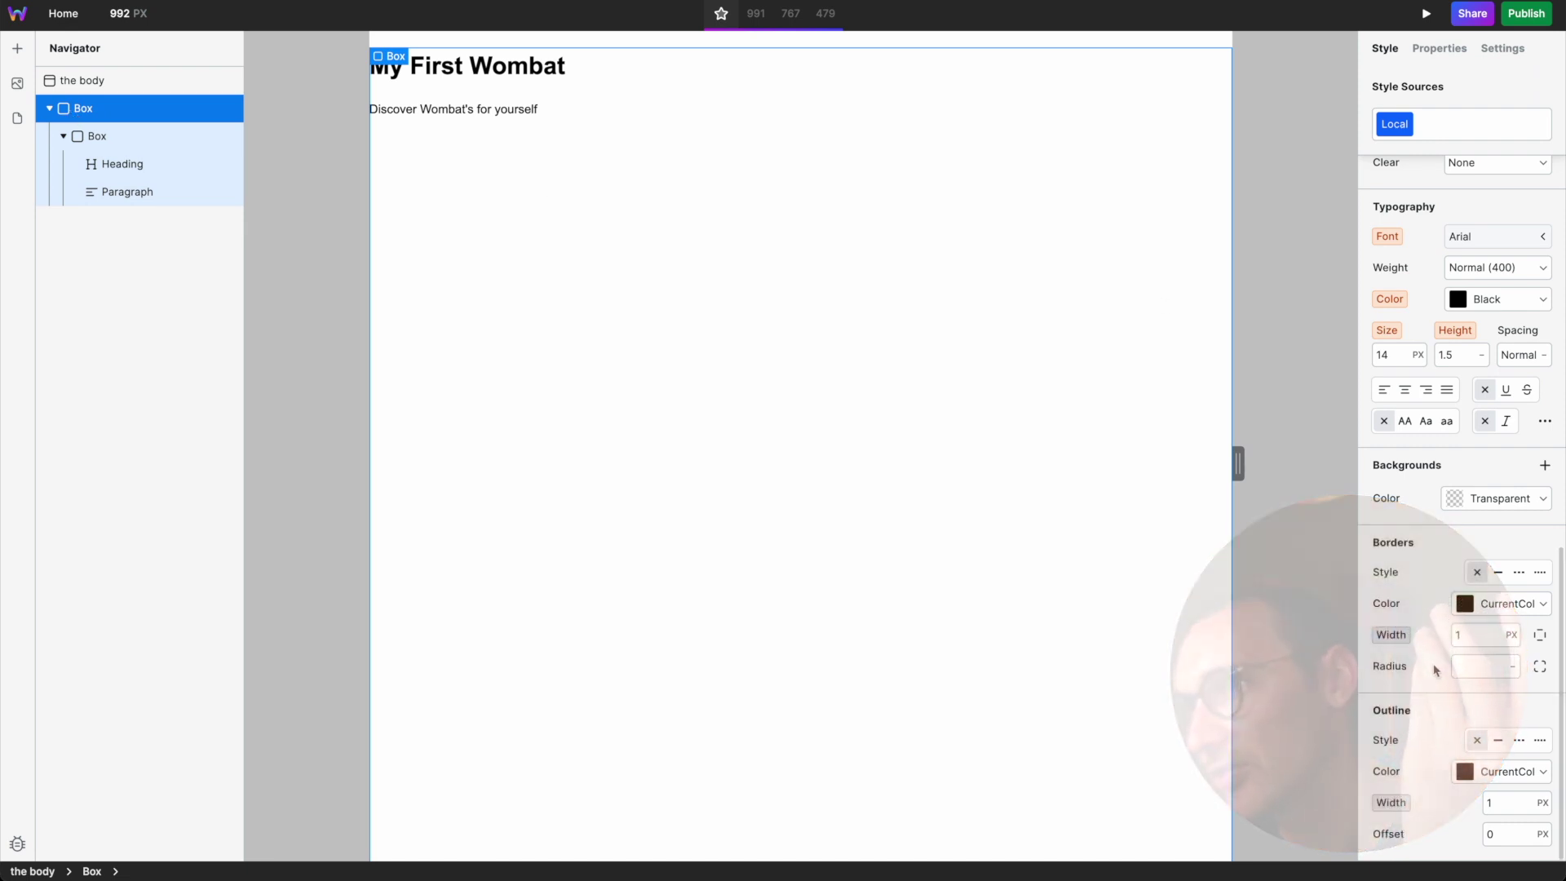
{"action": "scroll", "coordinate": [1434, 670], "scroll_direction": "up", "scroll_amount": 3}
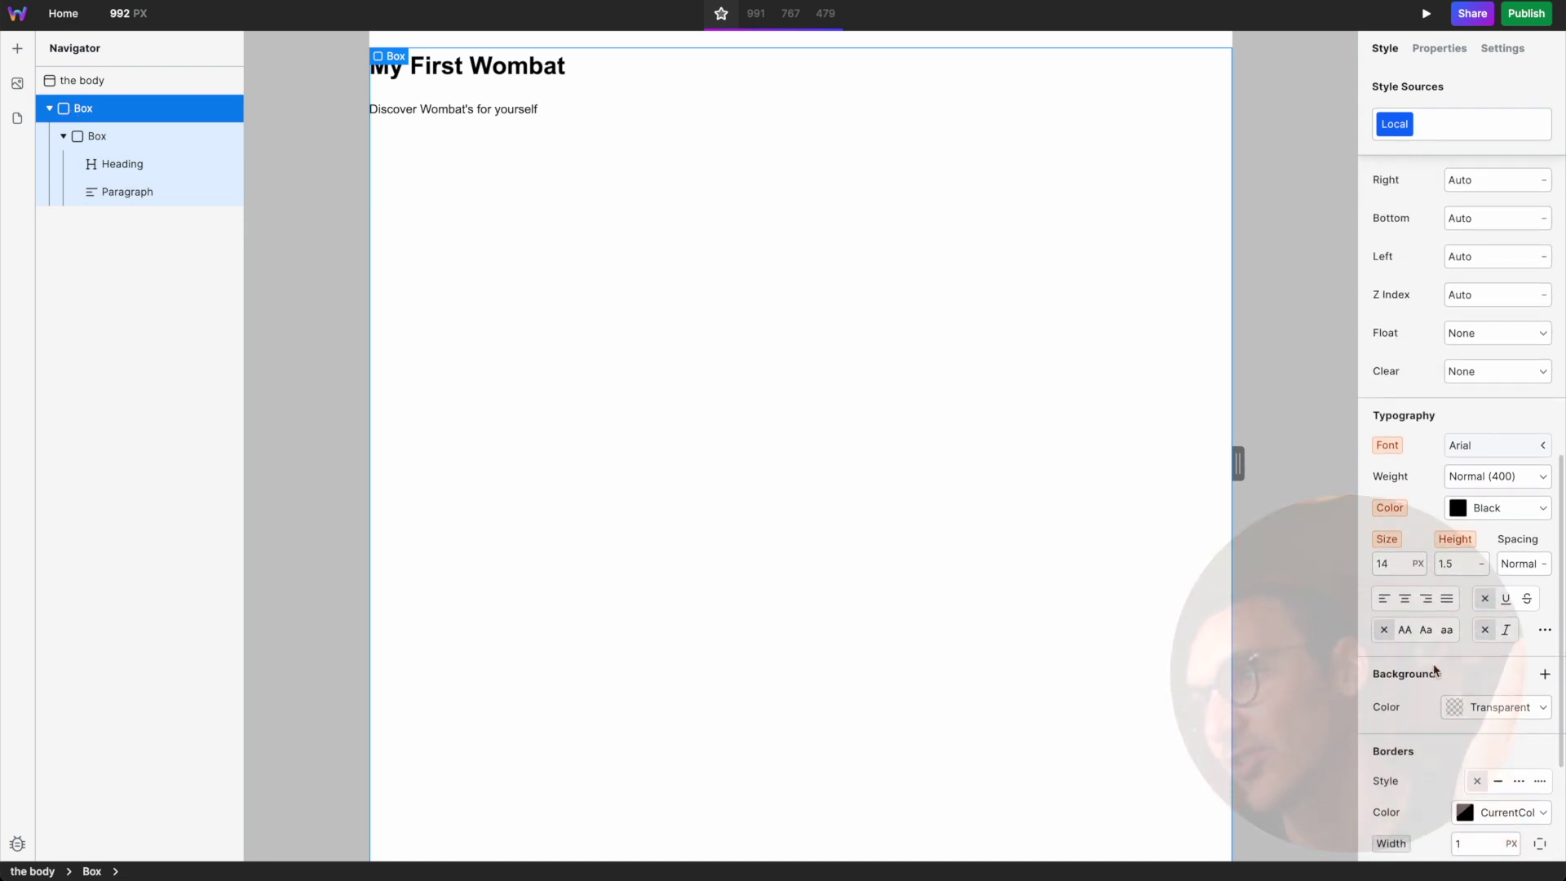
{"action": "scroll", "coordinate": [1435, 670], "scroll_direction": "up", "scroll_amount": 9}
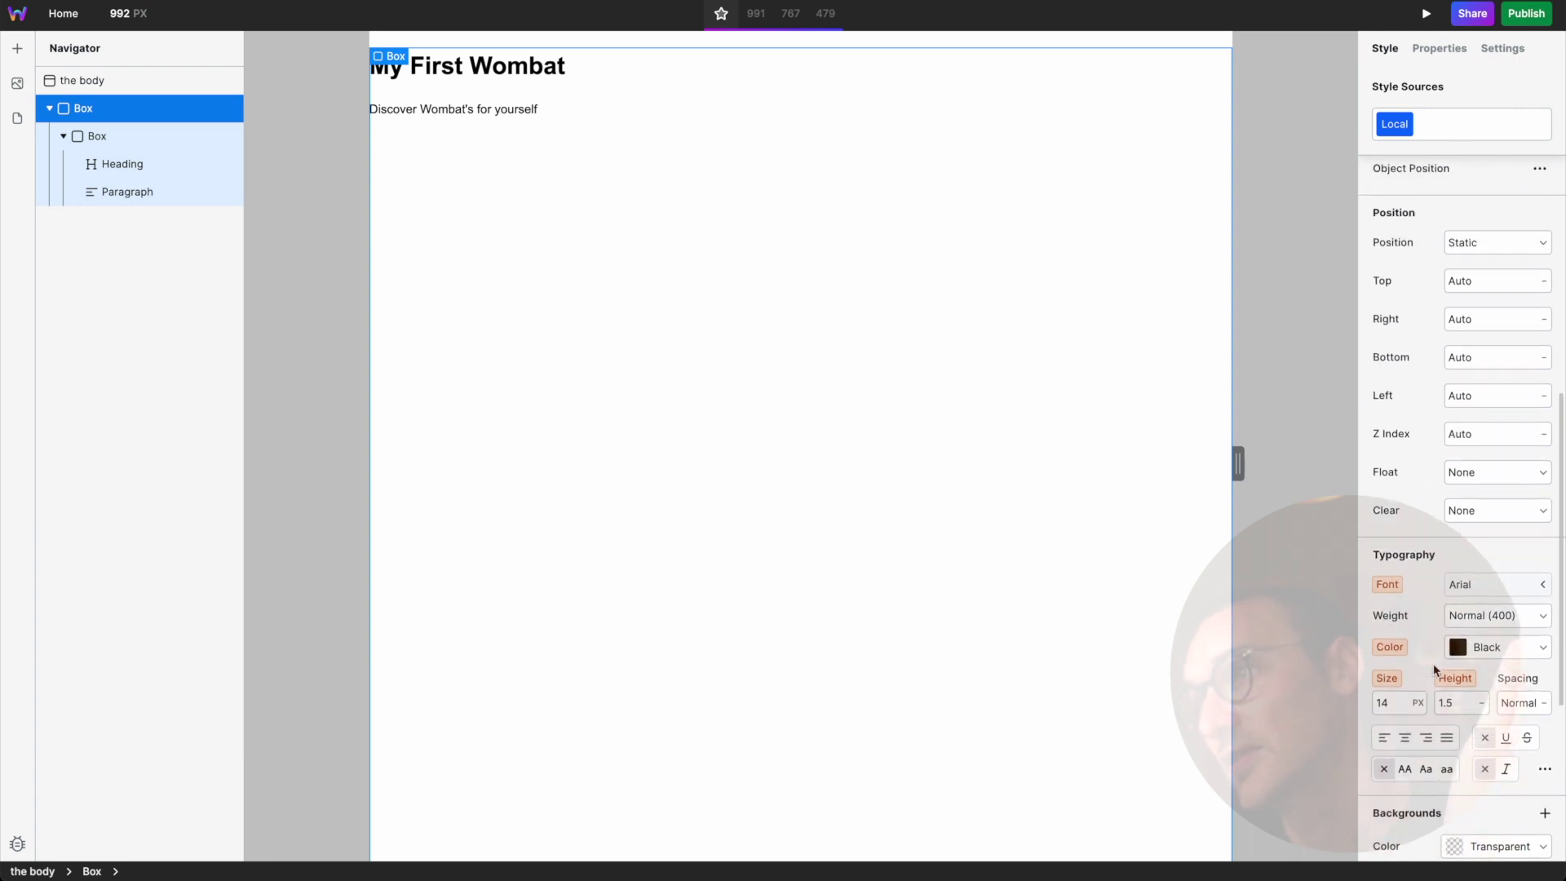
{"action": "scroll", "coordinate": [1434, 670], "scroll_direction": "up", "scroll_amount": 1}
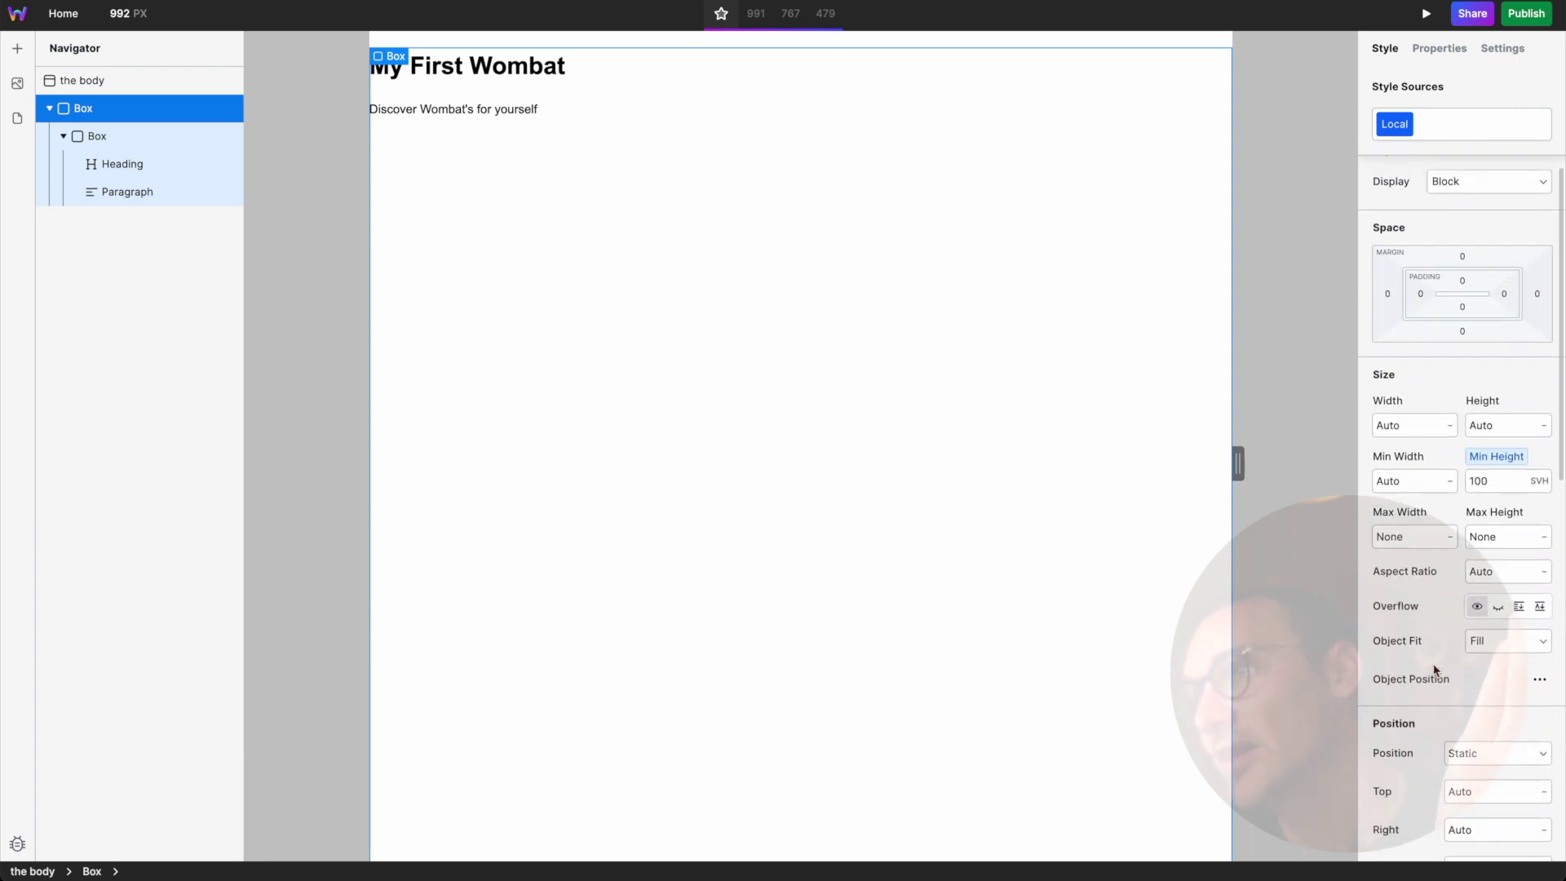
{"action": "left_click", "coordinate": [1486, 213]}
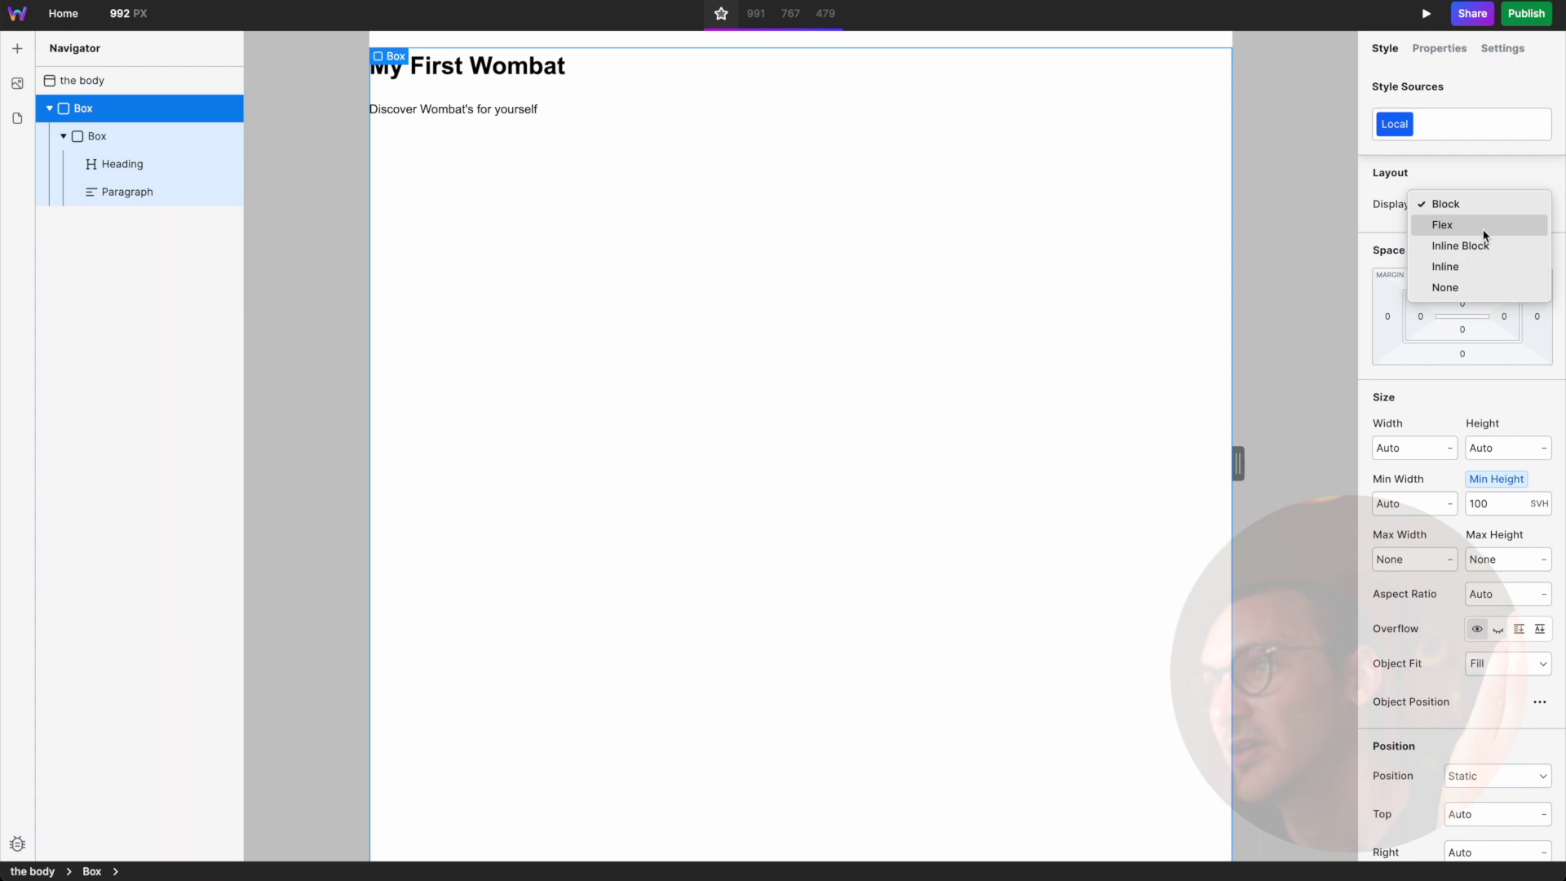
Switch the outer Box to Flex display and centre its children with the alignment grid.
{"action": "left_click", "coordinate": [1484, 235]}
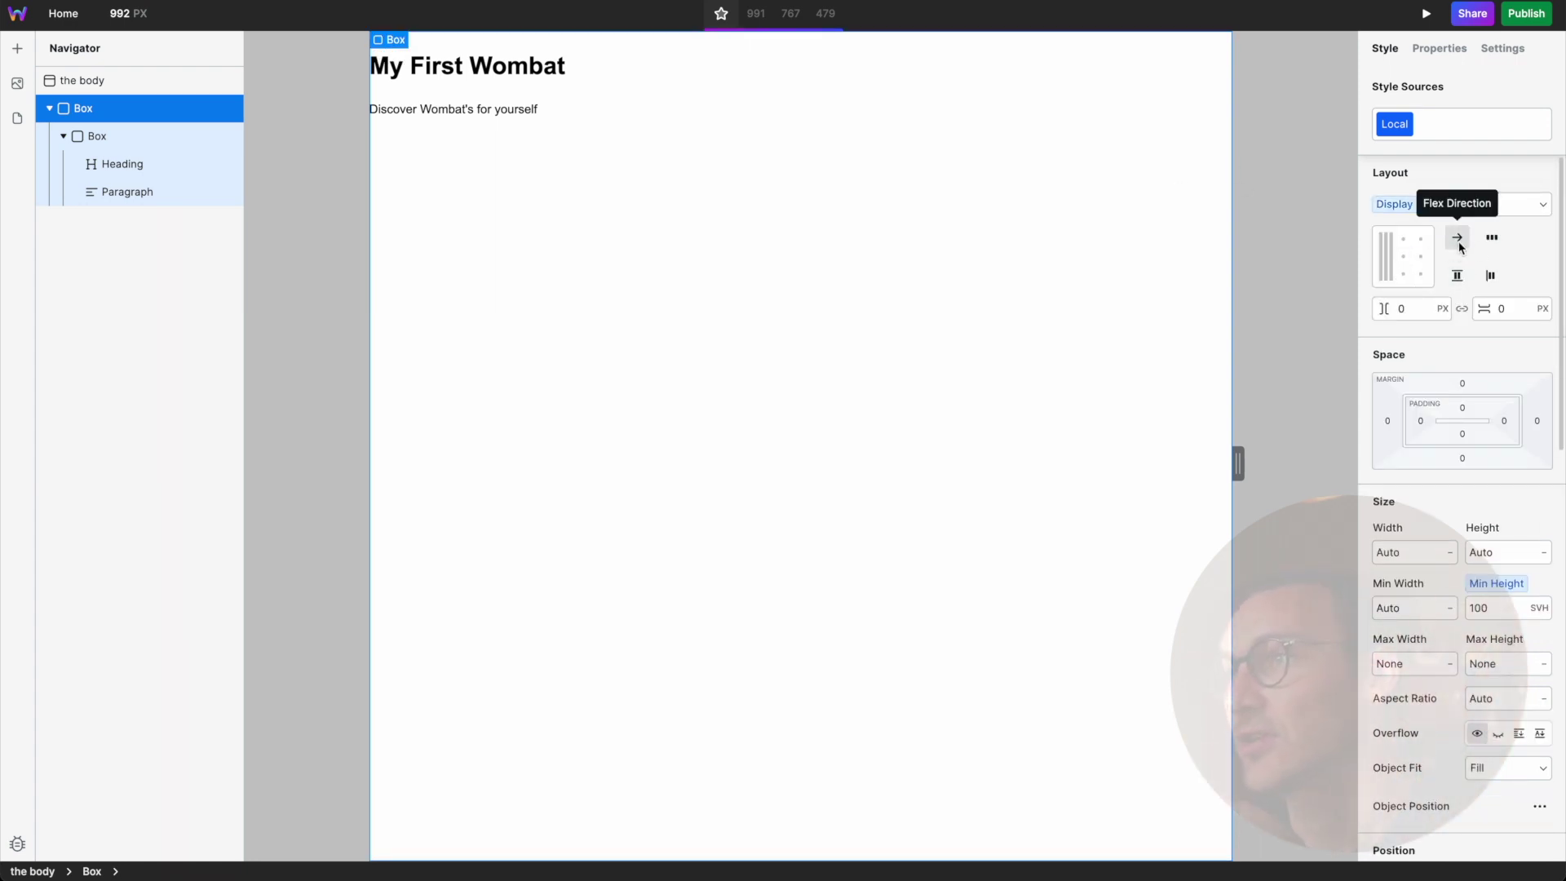
{"action": "left_click", "coordinate": [1403, 260]}
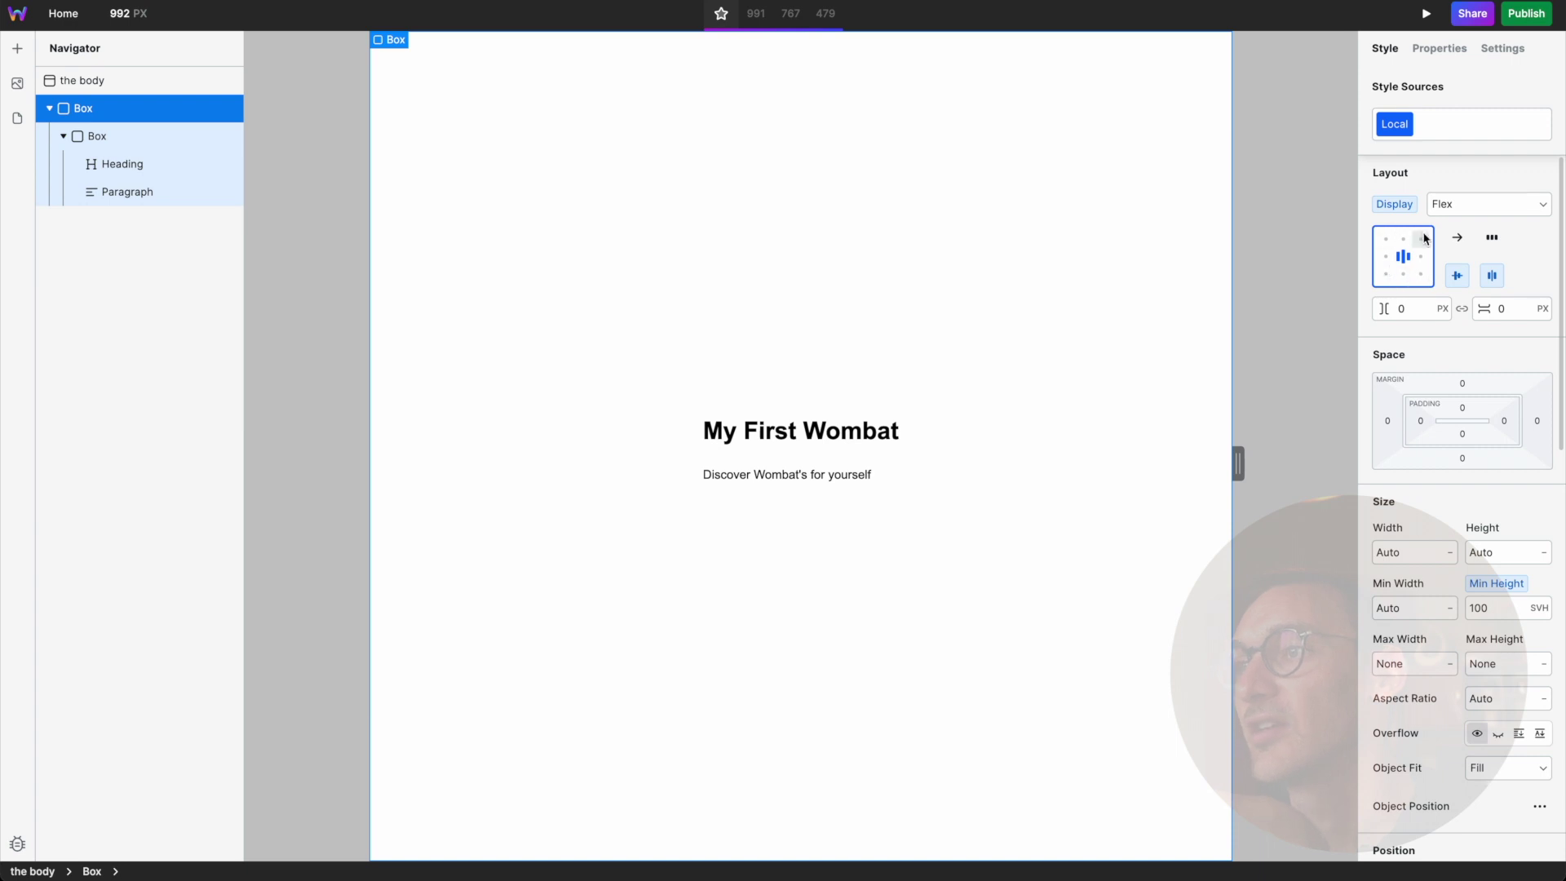
{"action": "left_click", "coordinate": [1422, 239]}
{"action": "left_click", "coordinate": [1415, 258]}
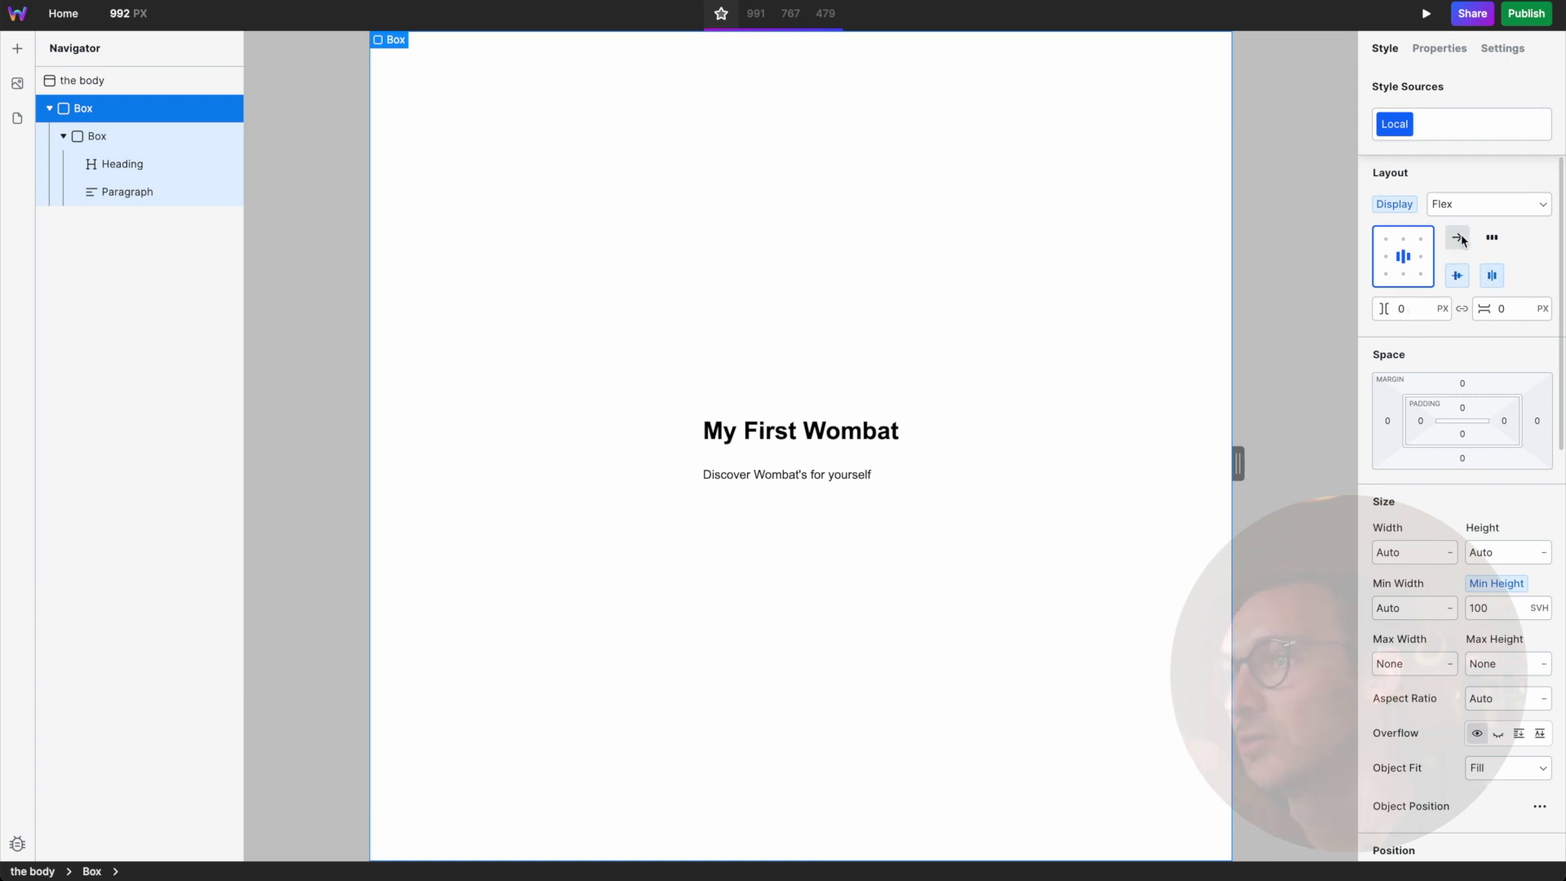
Set the inner Box's Typography text alignment to Center.
{"action": "left_click", "coordinate": [124, 139]}
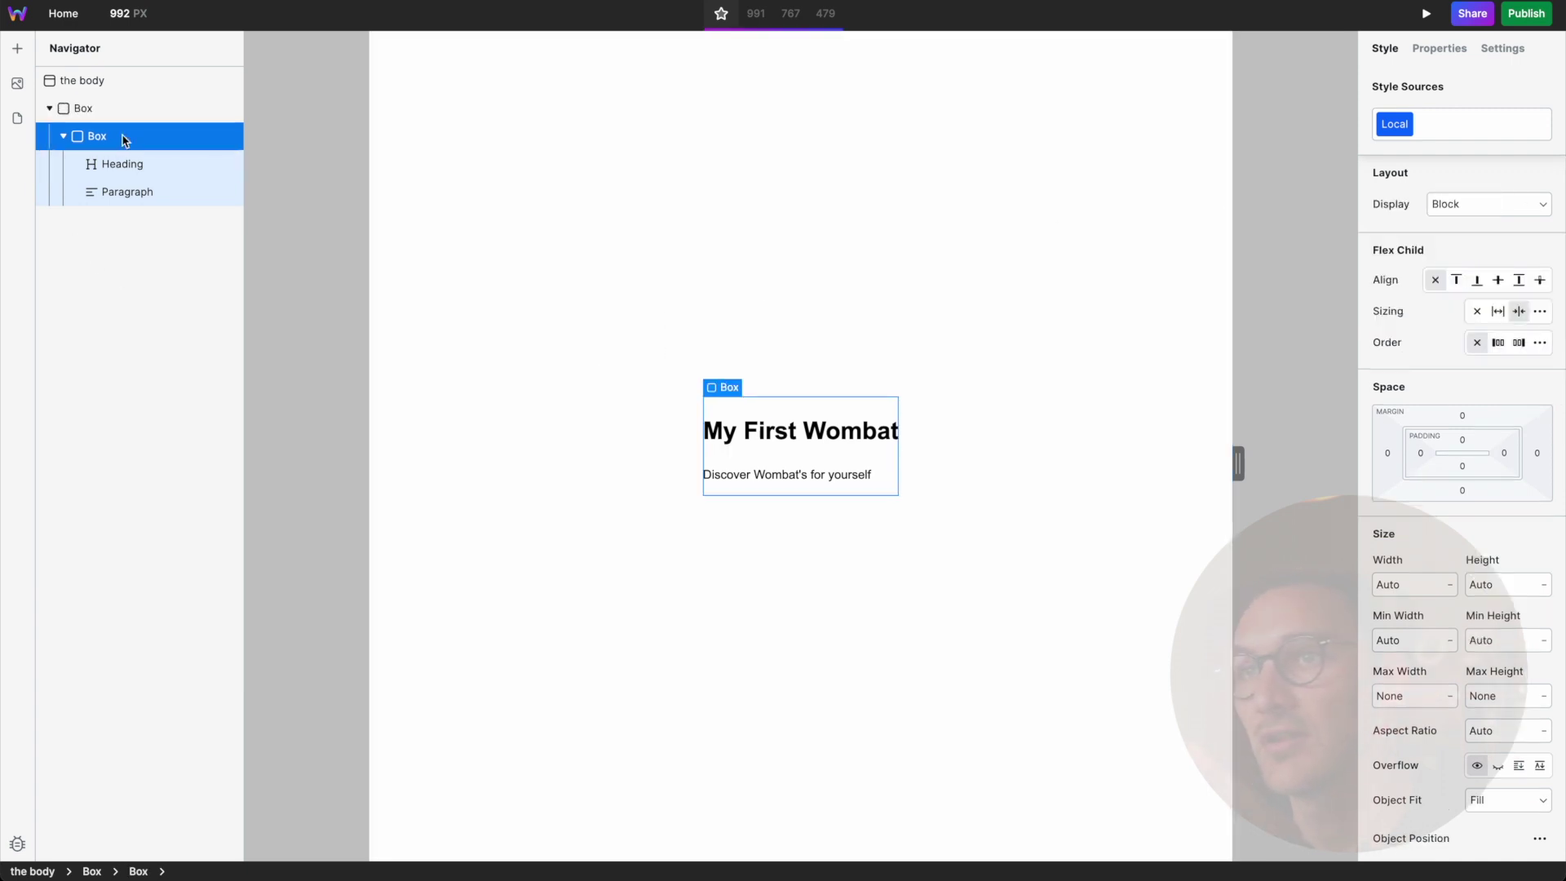
{"action": "scroll", "coordinate": [1497, 575], "scroll_direction": "down", "scroll_amount": 3}
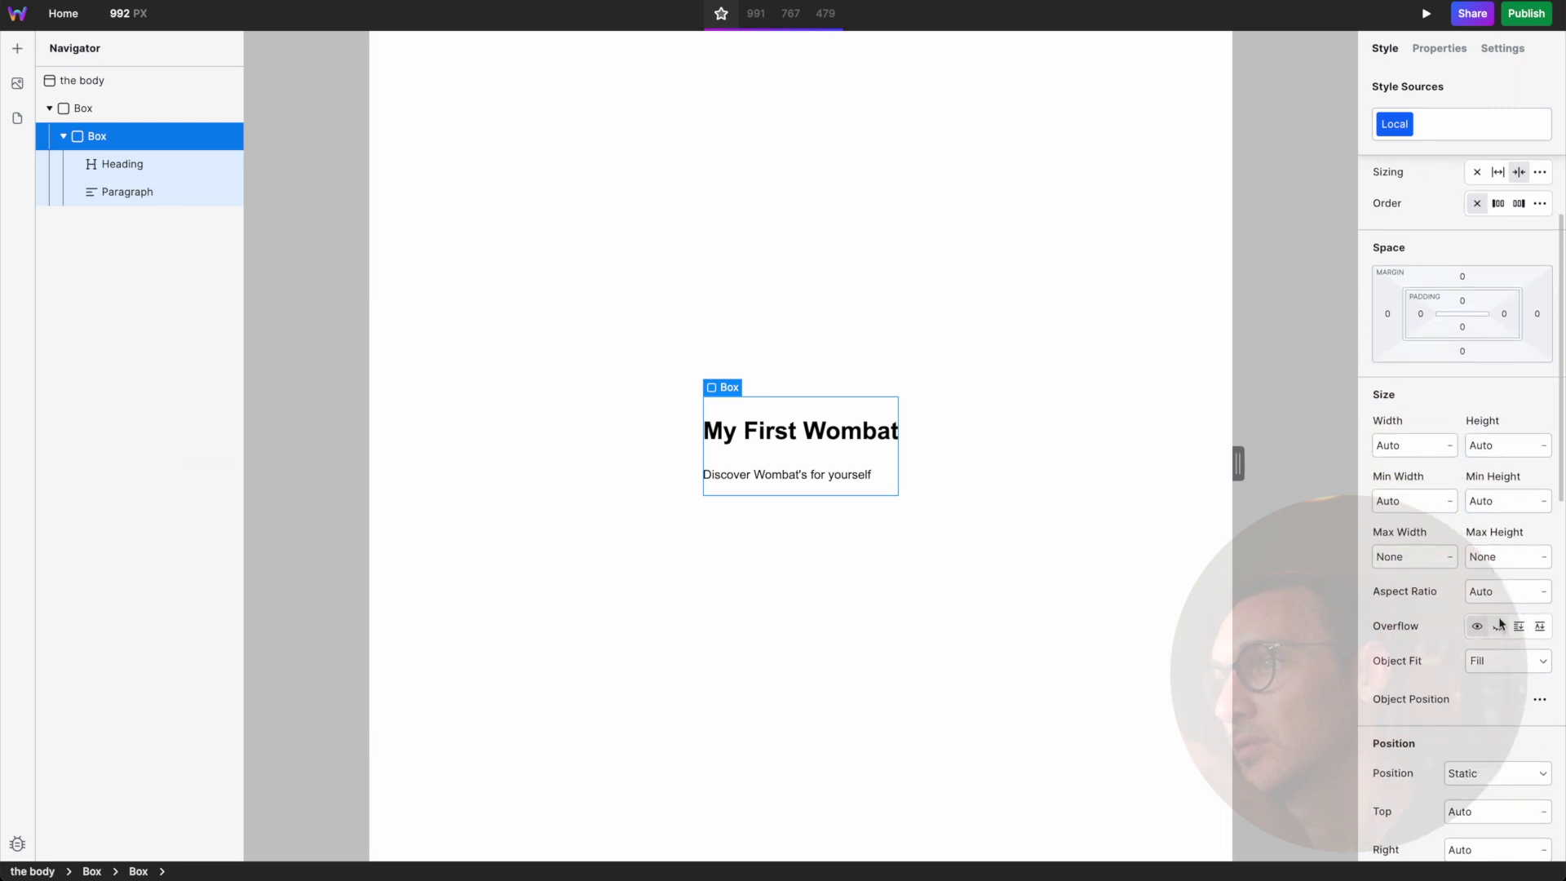
{"action": "scroll", "coordinate": [1499, 624], "scroll_direction": "up", "scroll_amount": 3}
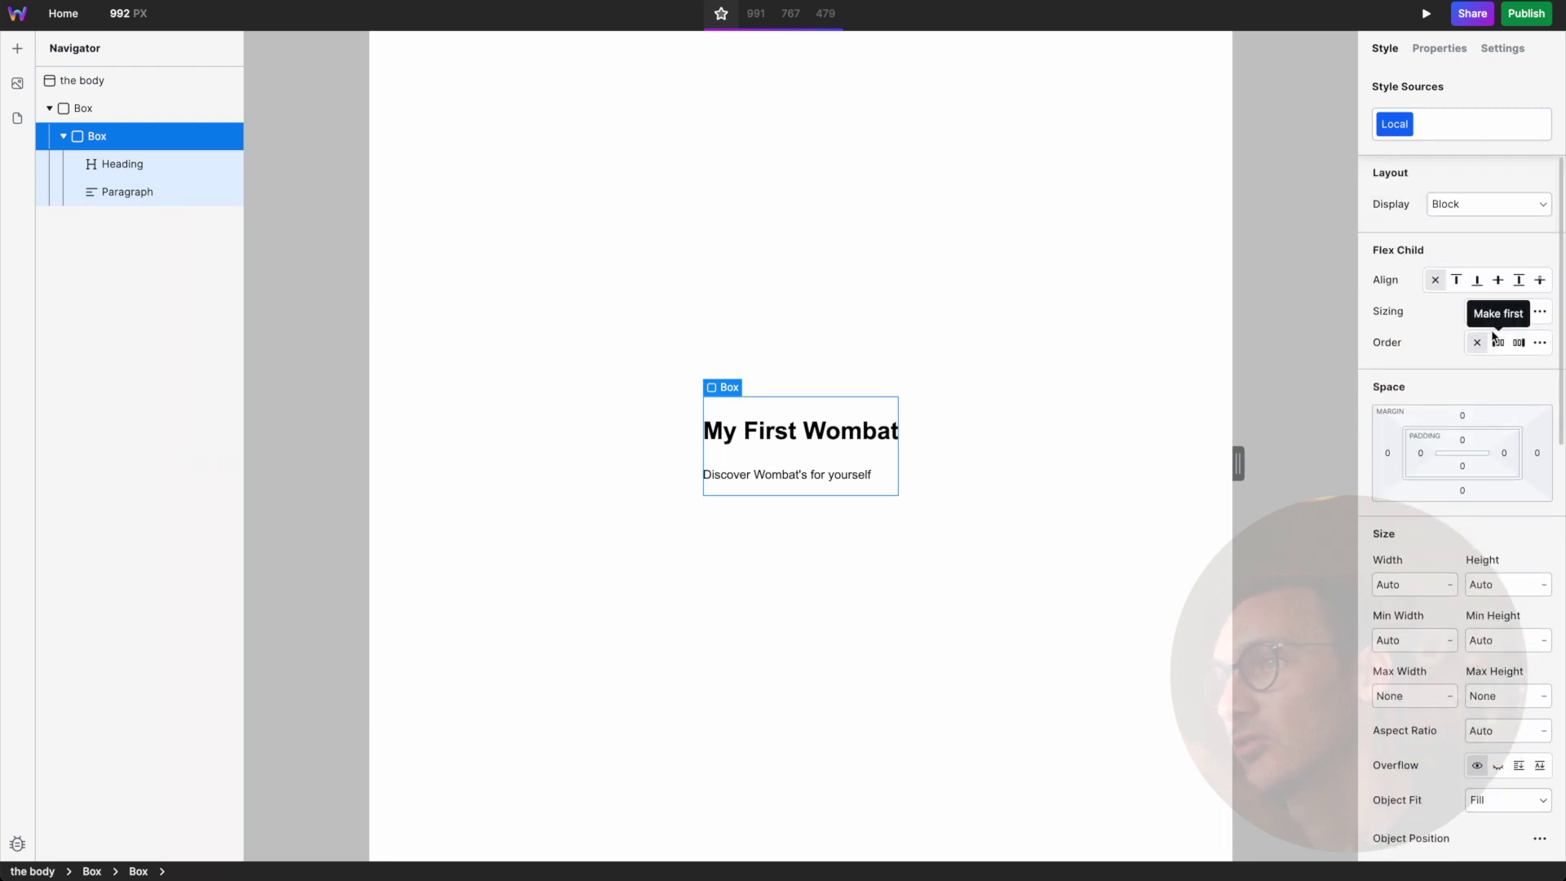
{"action": "scroll", "coordinate": [1460, 339], "scroll_direction": "down", "scroll_amount": 12}
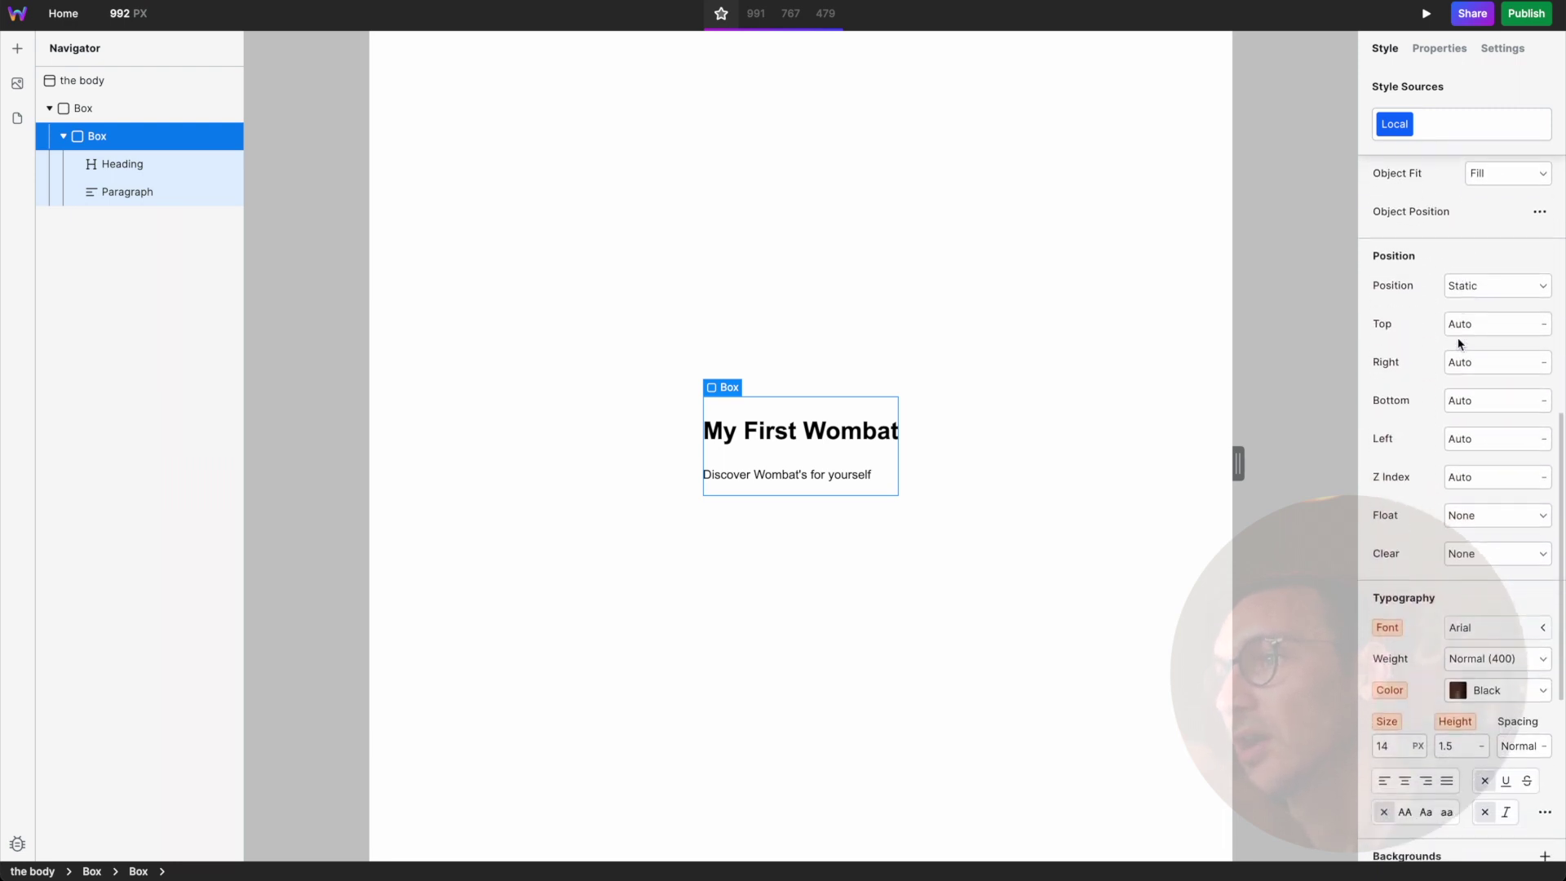
{"action": "scroll", "coordinate": [1460, 343], "scroll_direction": "down", "scroll_amount": 3}
{"action": "left_click", "coordinate": [1404, 641]}
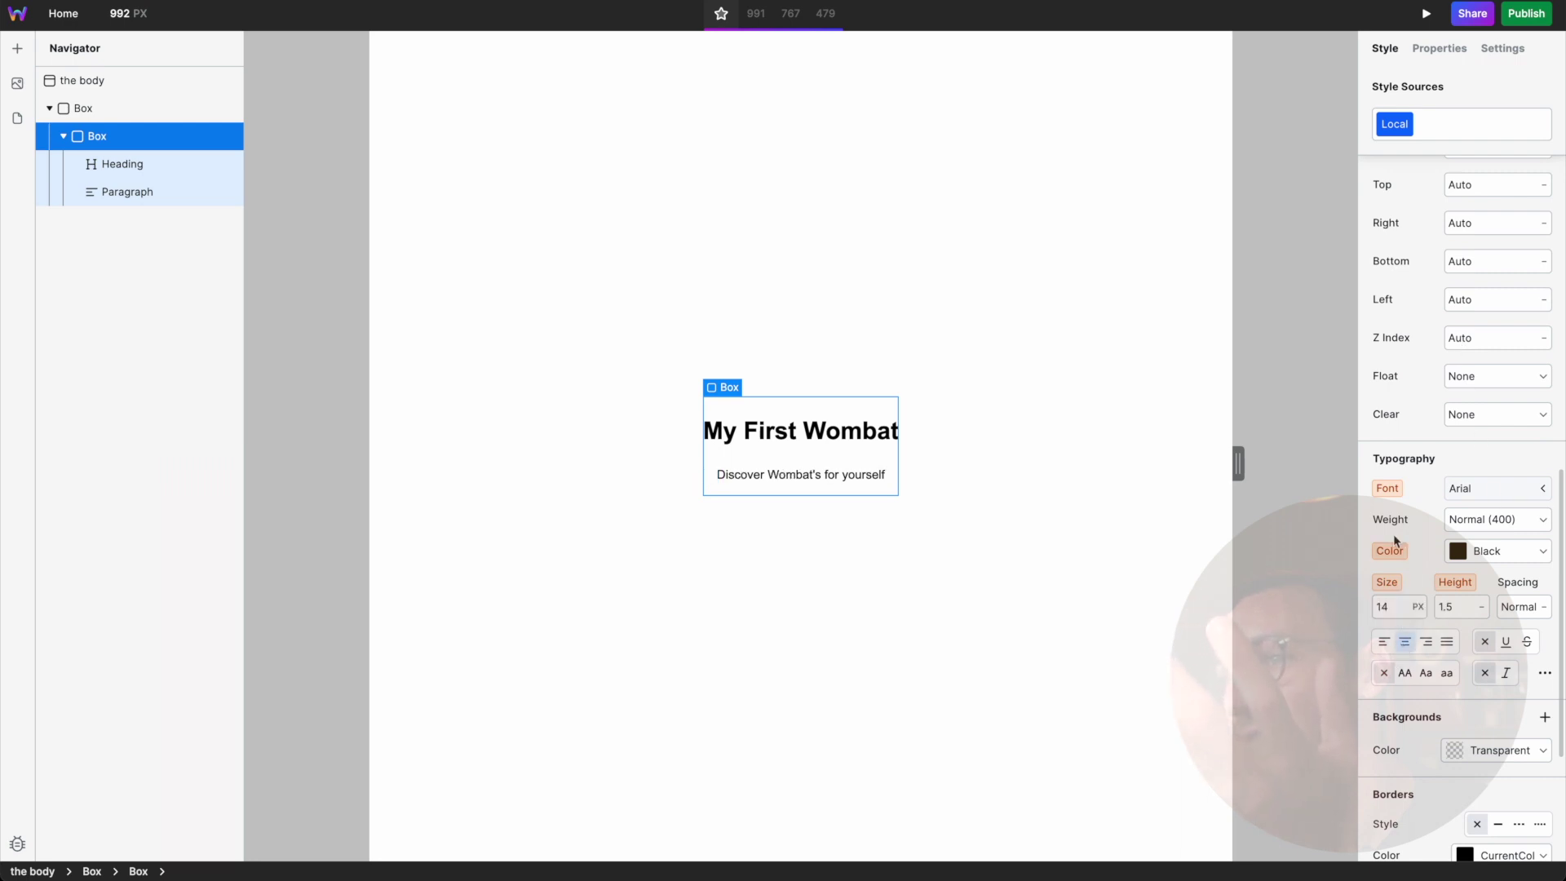
{"action": "scroll", "coordinate": [1396, 534], "scroll_direction": "down", "scroll_amount": 3}
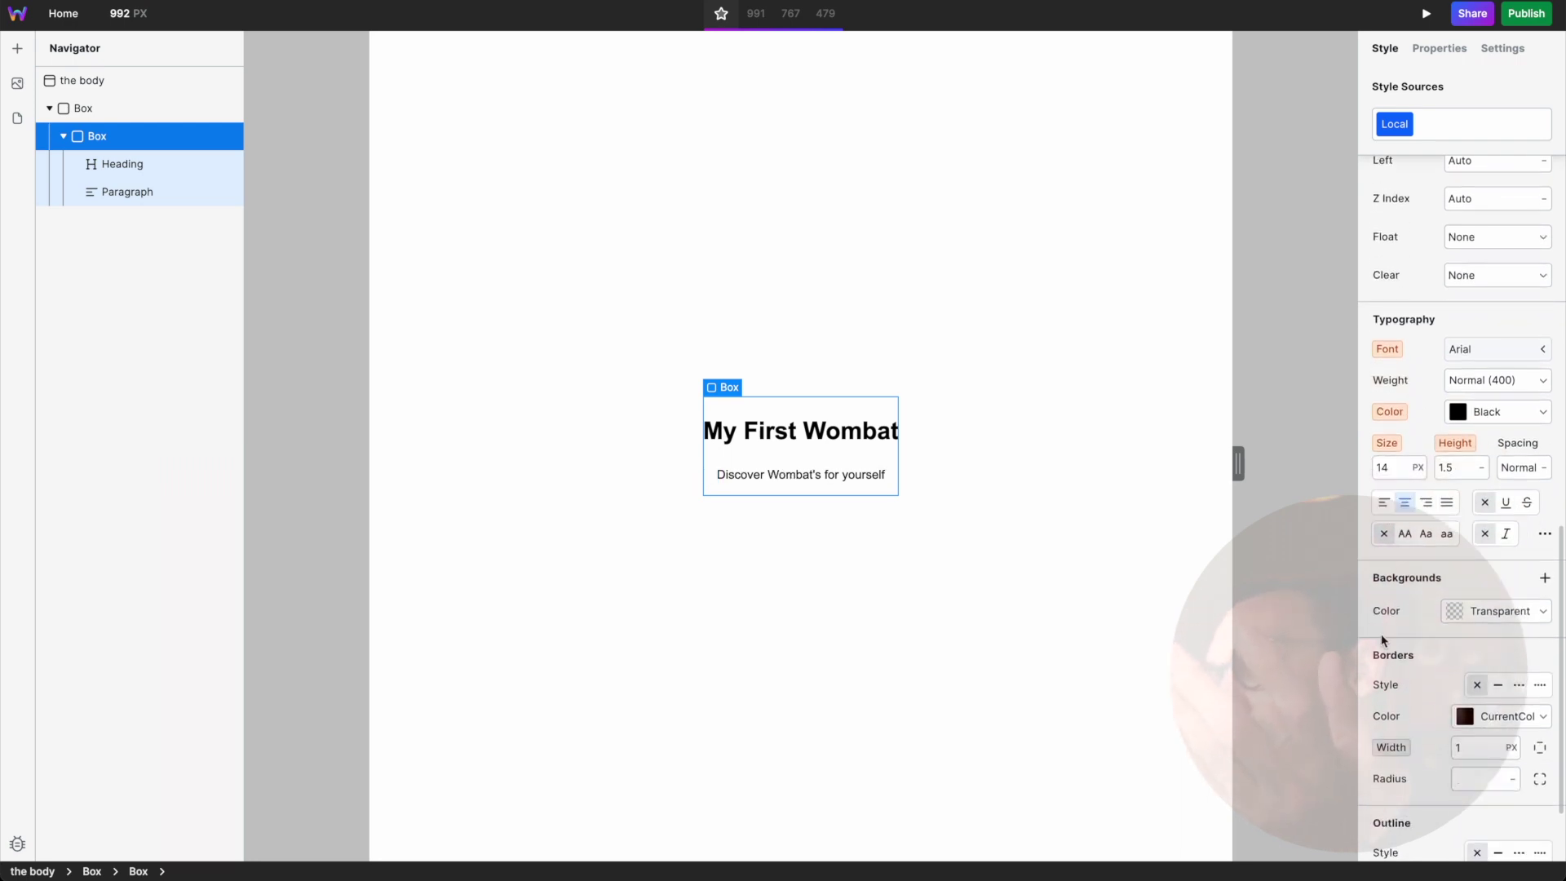
Select the outer Box, heading, paragraph and inner Box to check the centred layout.
{"action": "left_click", "coordinate": [96, 109]}
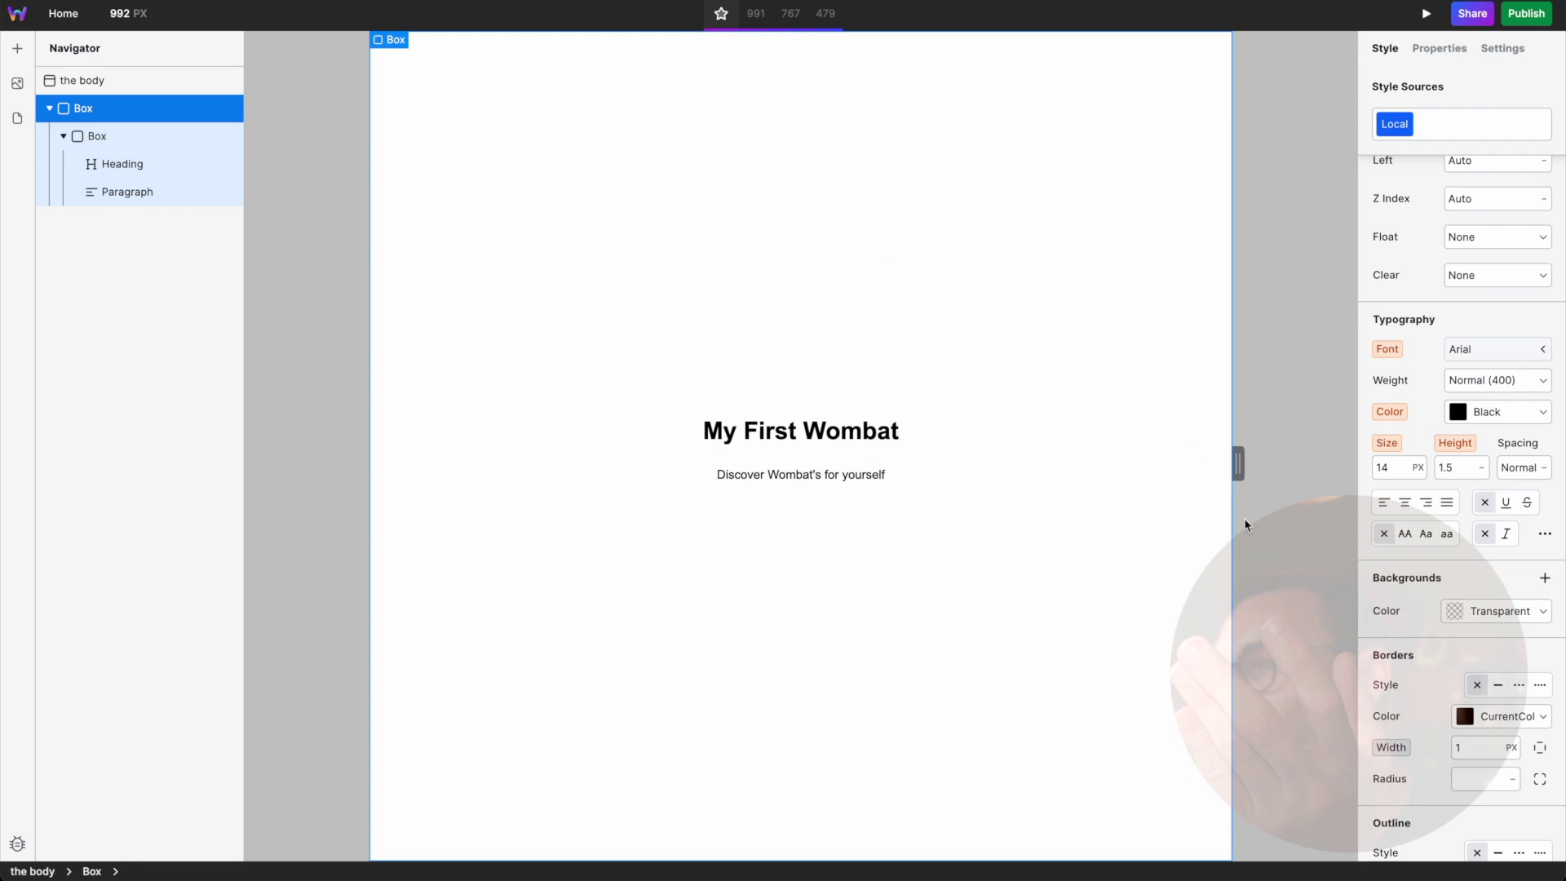
{"action": "left_click", "coordinate": [785, 449]}
{"action": "left_click", "coordinate": [835, 462]}
{"action": "left_click", "coordinate": [811, 418]}
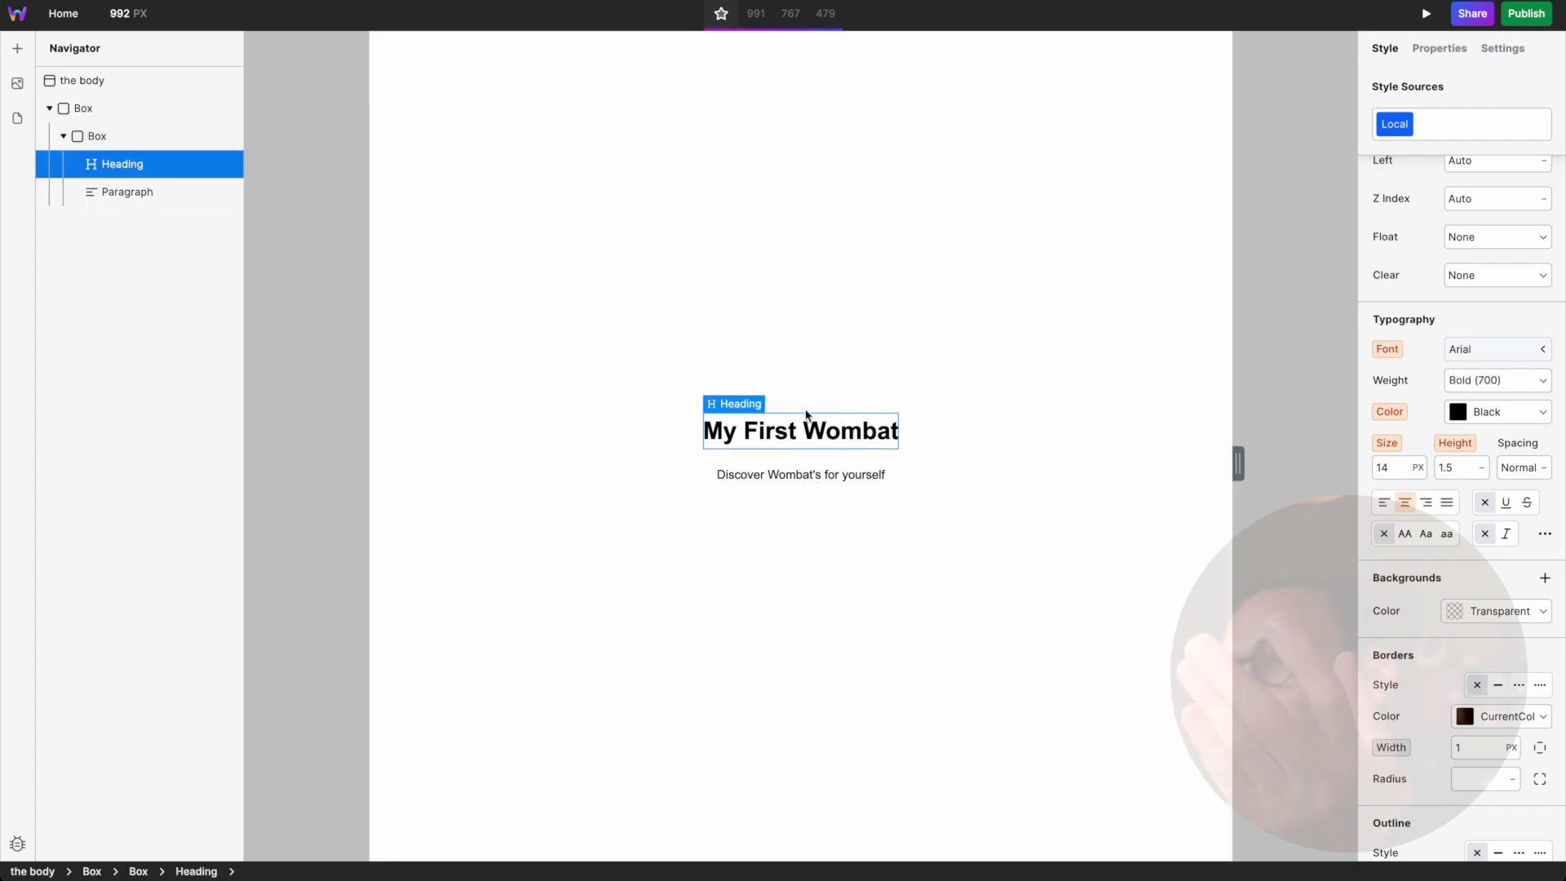
{"action": "left_click", "coordinate": [173, 144]}
{"action": "left_click", "coordinate": [170, 167]}
{"action": "left_click", "coordinate": [168, 189]}
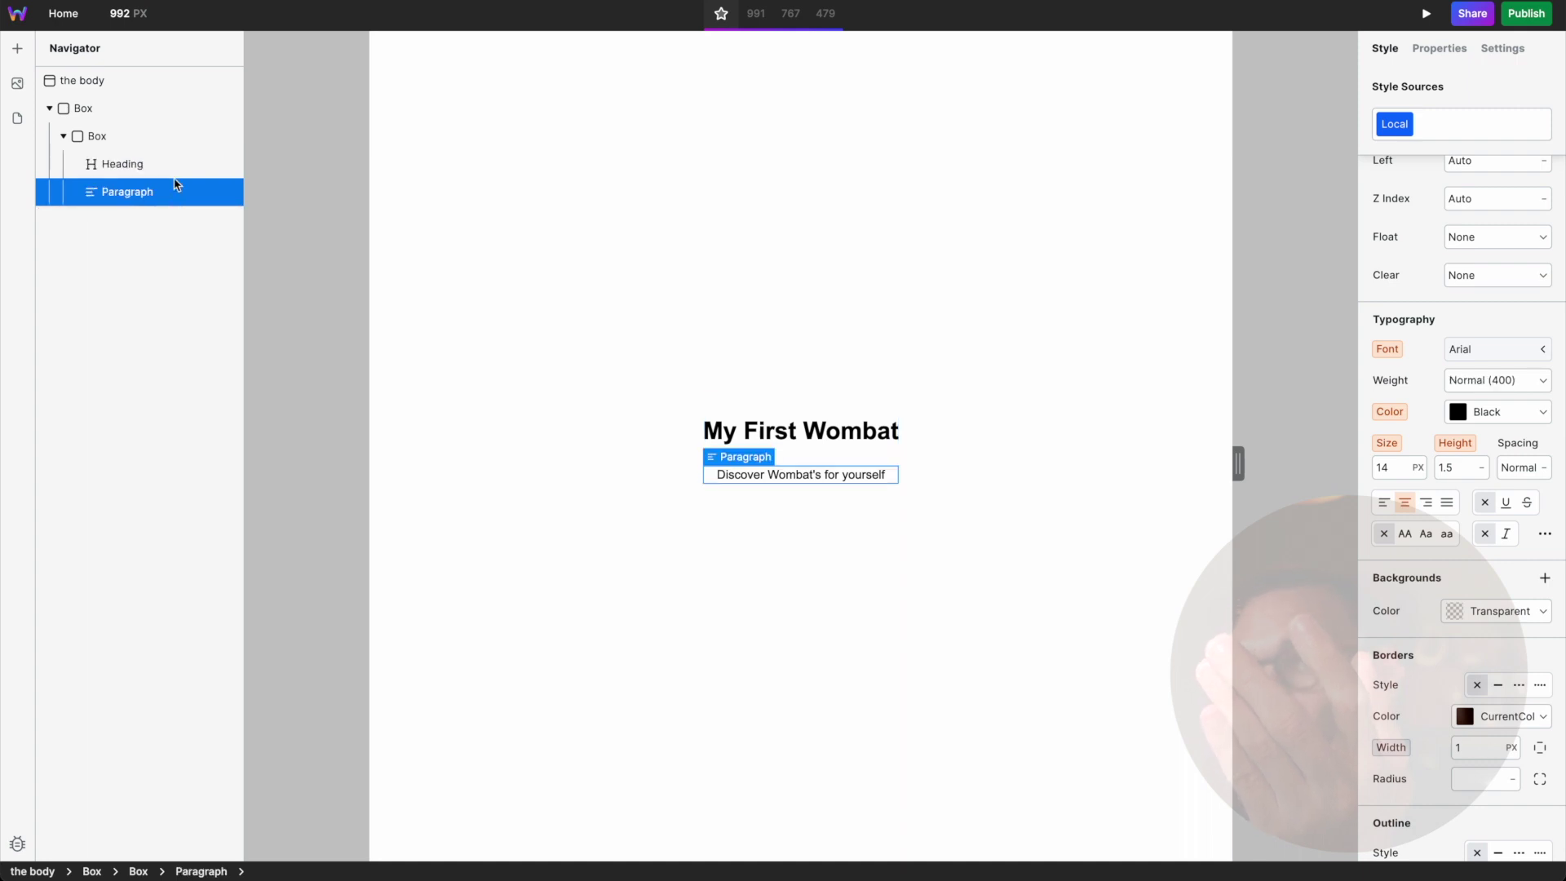
{"action": "left_click", "coordinate": [165, 163]}
{"action": "left_click", "coordinate": [166, 145]}
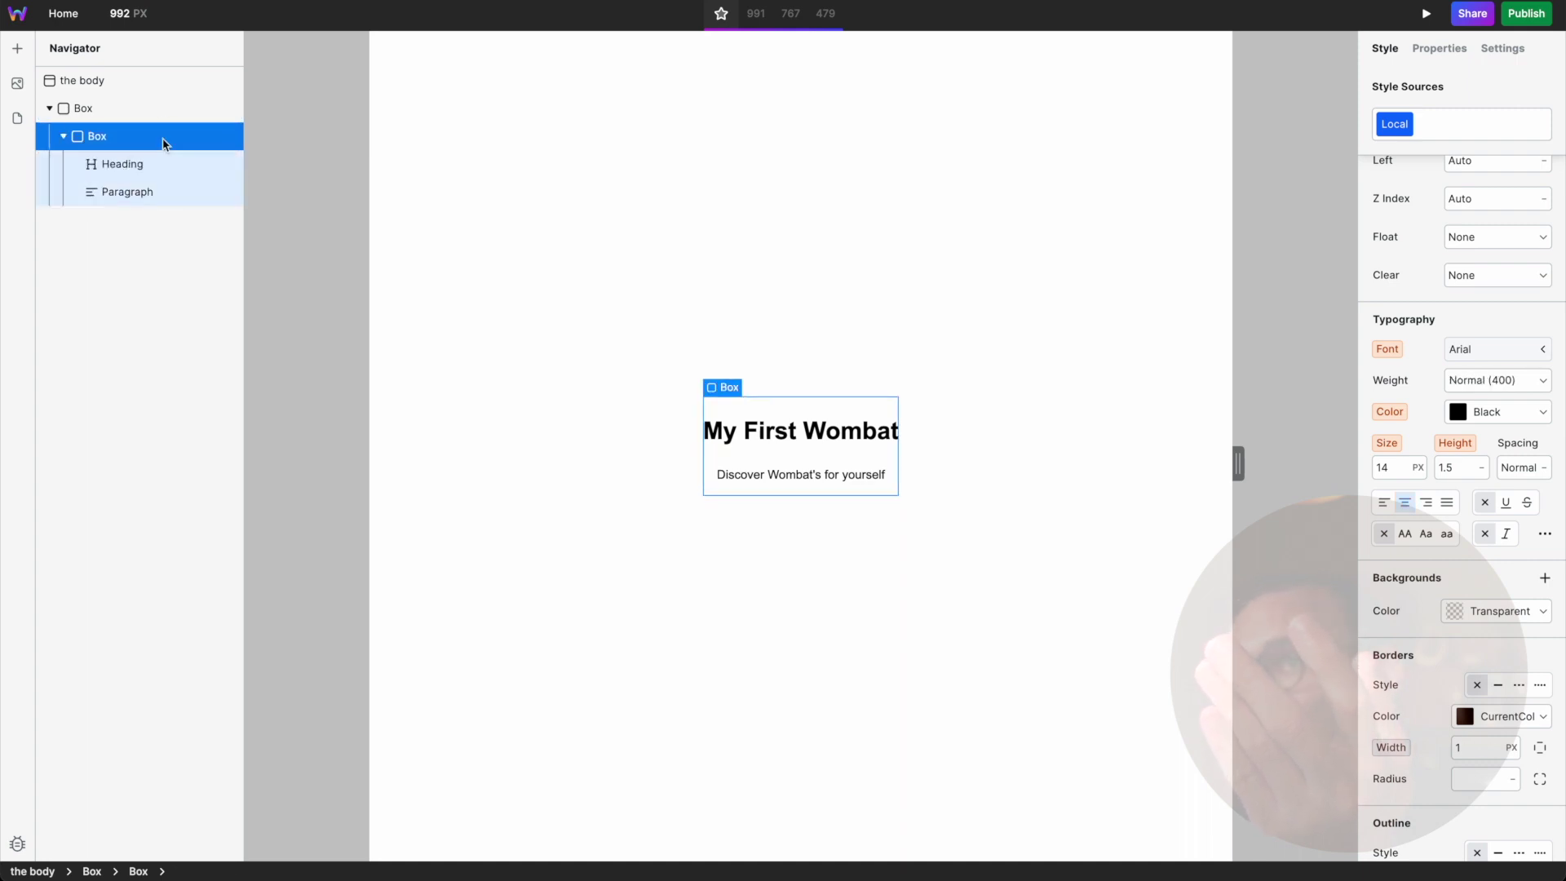
{"action": "scroll", "coordinate": [1427, 721], "scroll_direction": "down", "scroll_amount": 1}
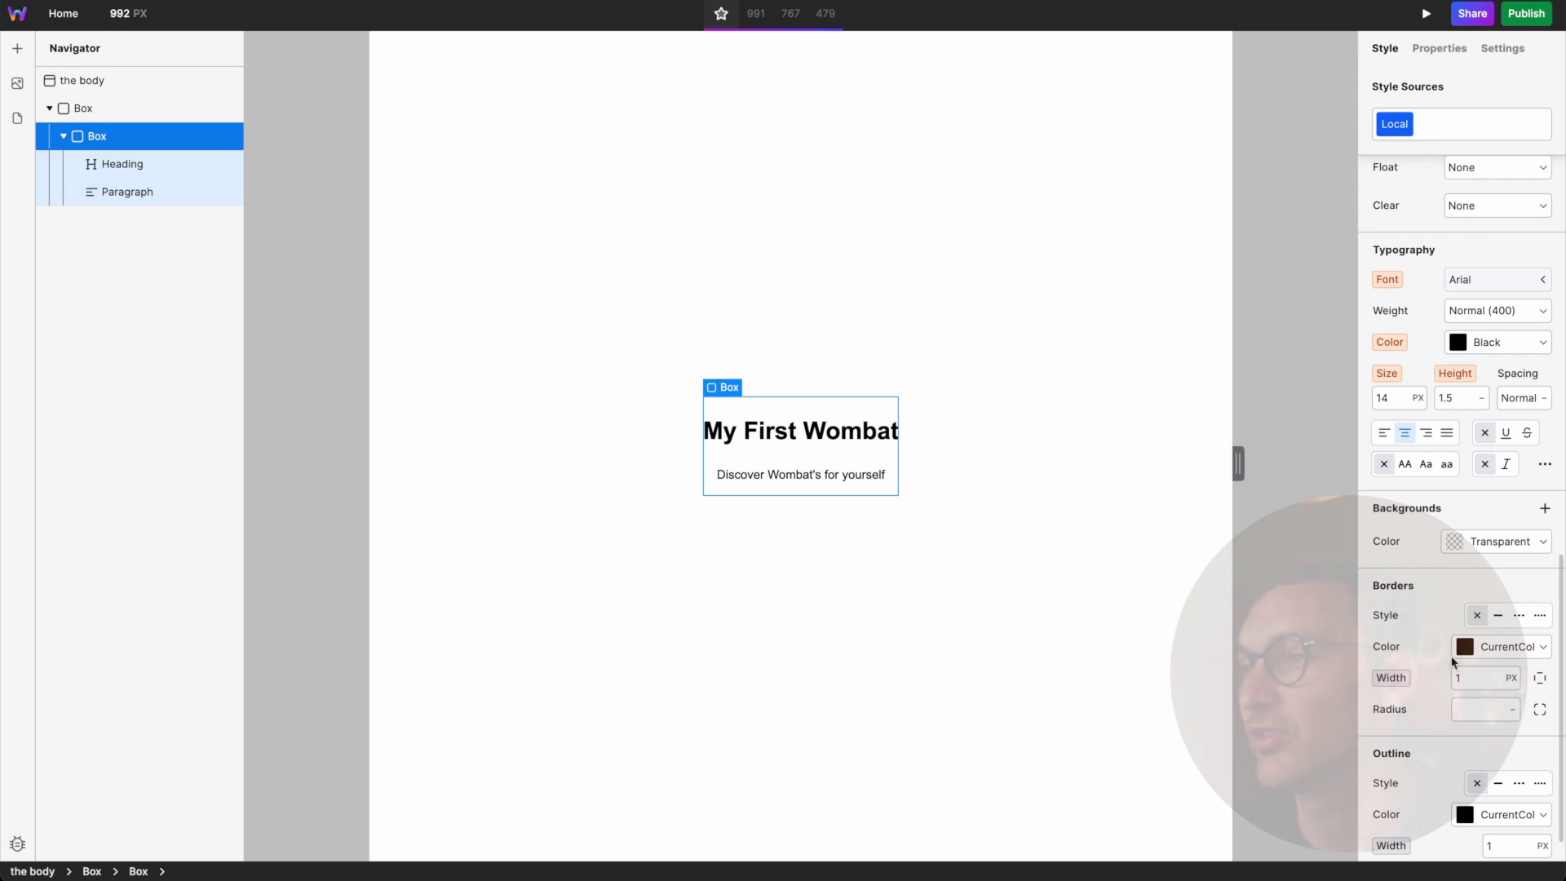
{"action": "scroll", "coordinate": [1455, 665], "scroll_direction": "up", "scroll_amount": 1}
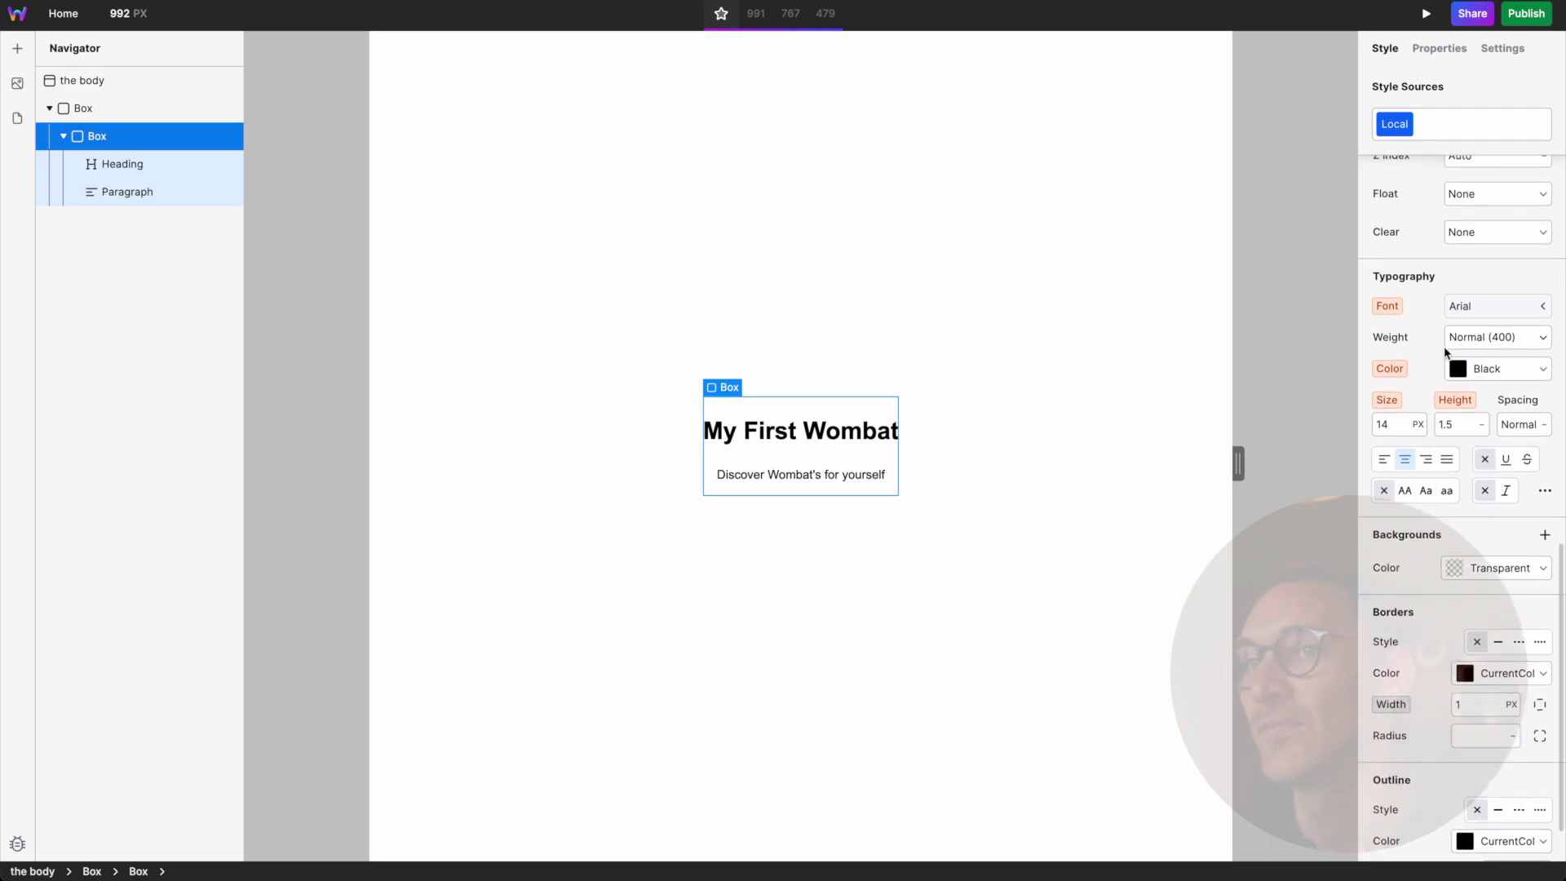
Set the outer full-page Box's background colour to hex 17C17E green.
{"action": "left_click", "coordinate": [59, 116]}
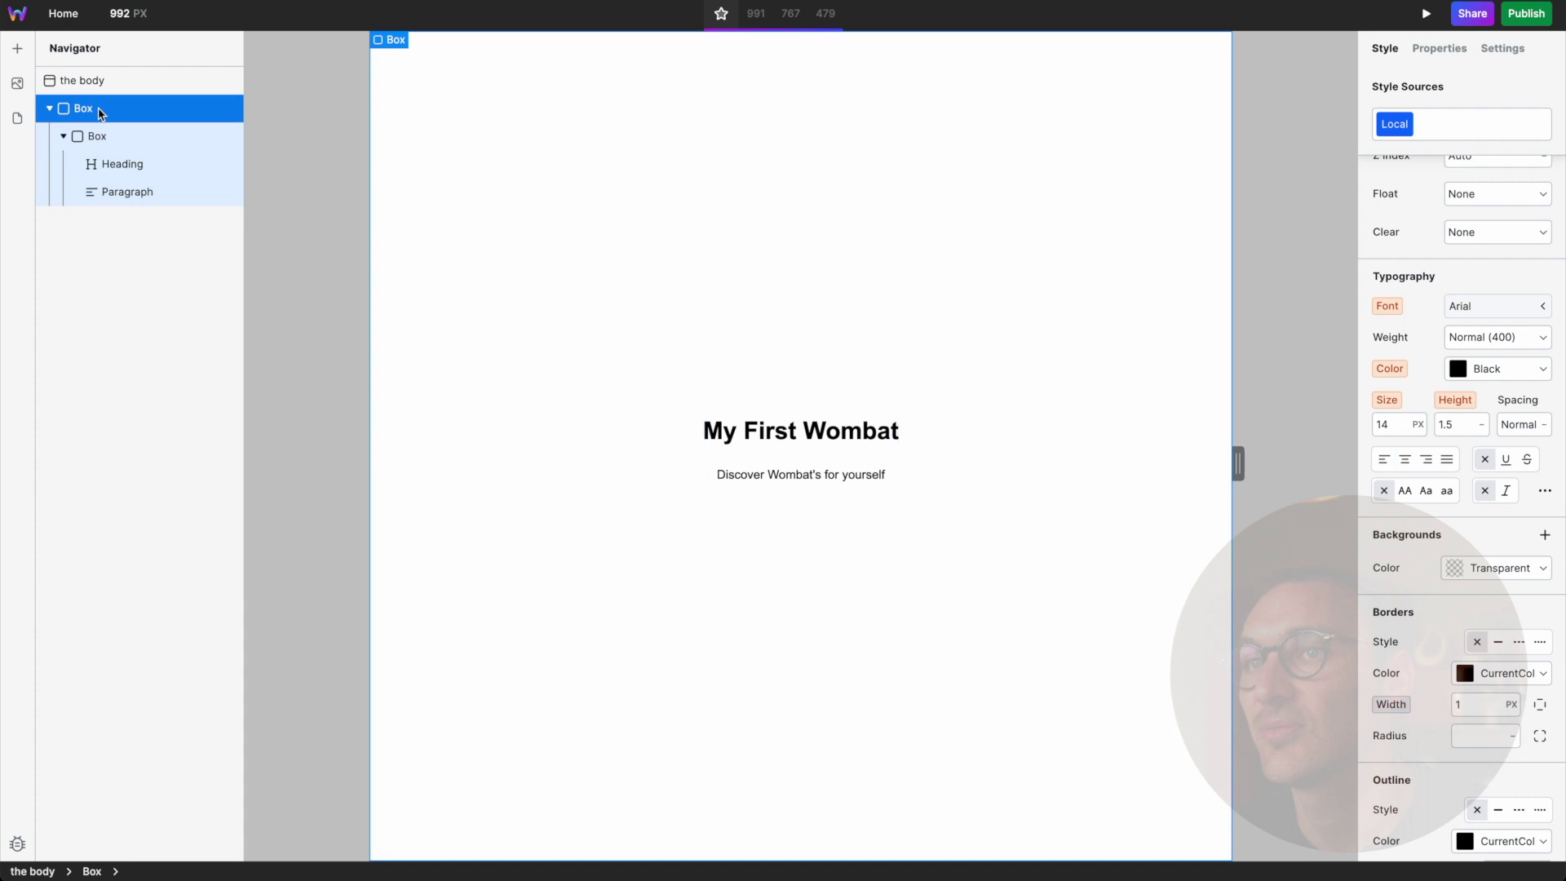
{"action": "left_click", "coordinate": [1454, 568]}
{"action": "left_click_drag", "start_coordinate": [1404, 626], "coordinate": [1321, 726]}
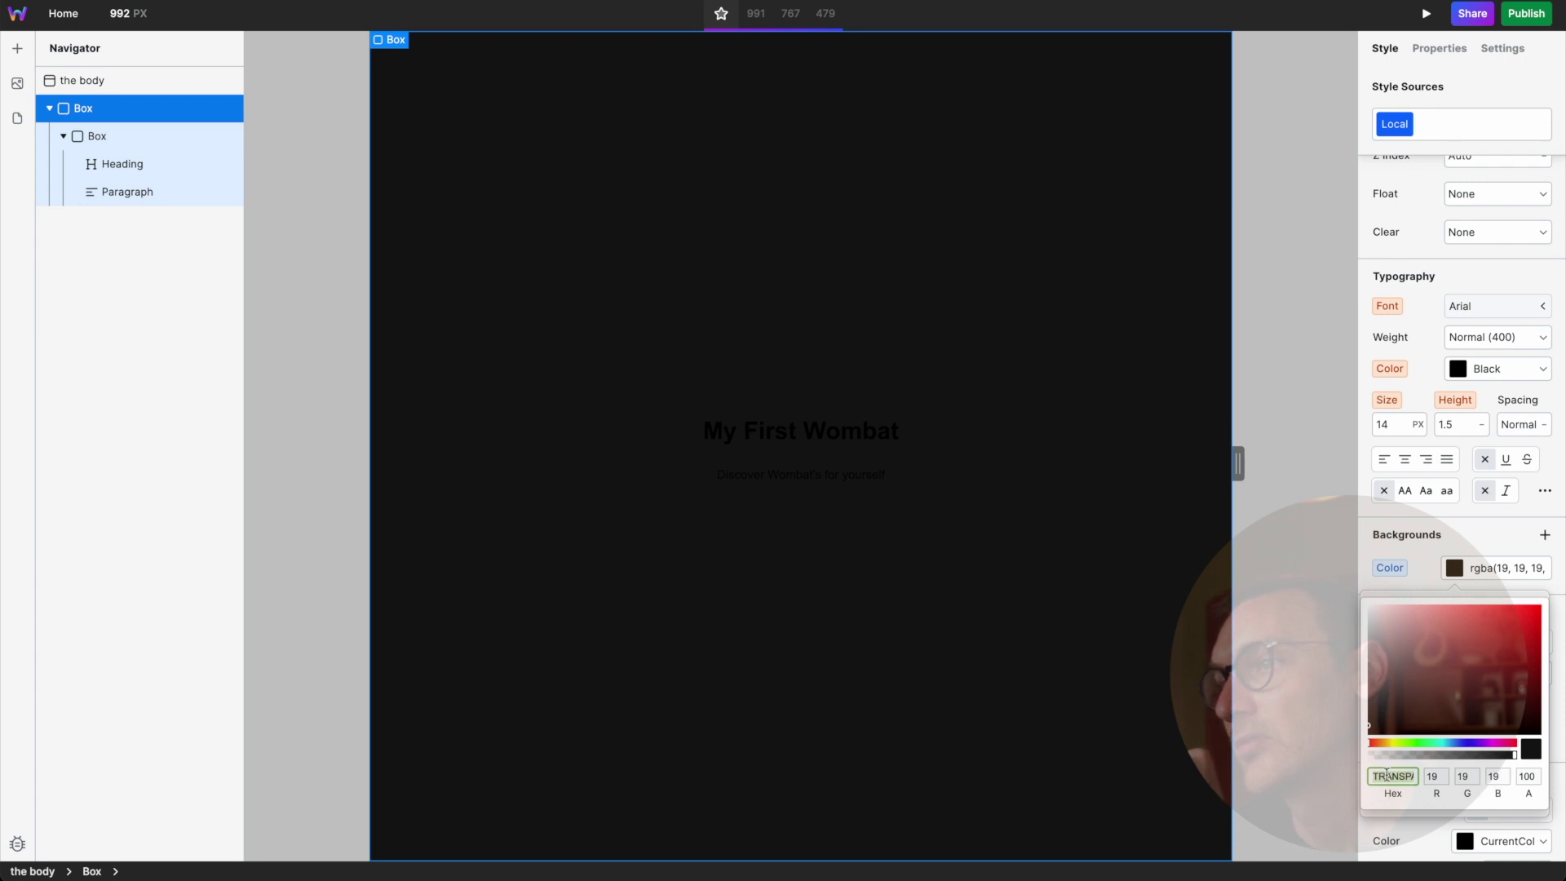
{"action": "type", "text": "17"}
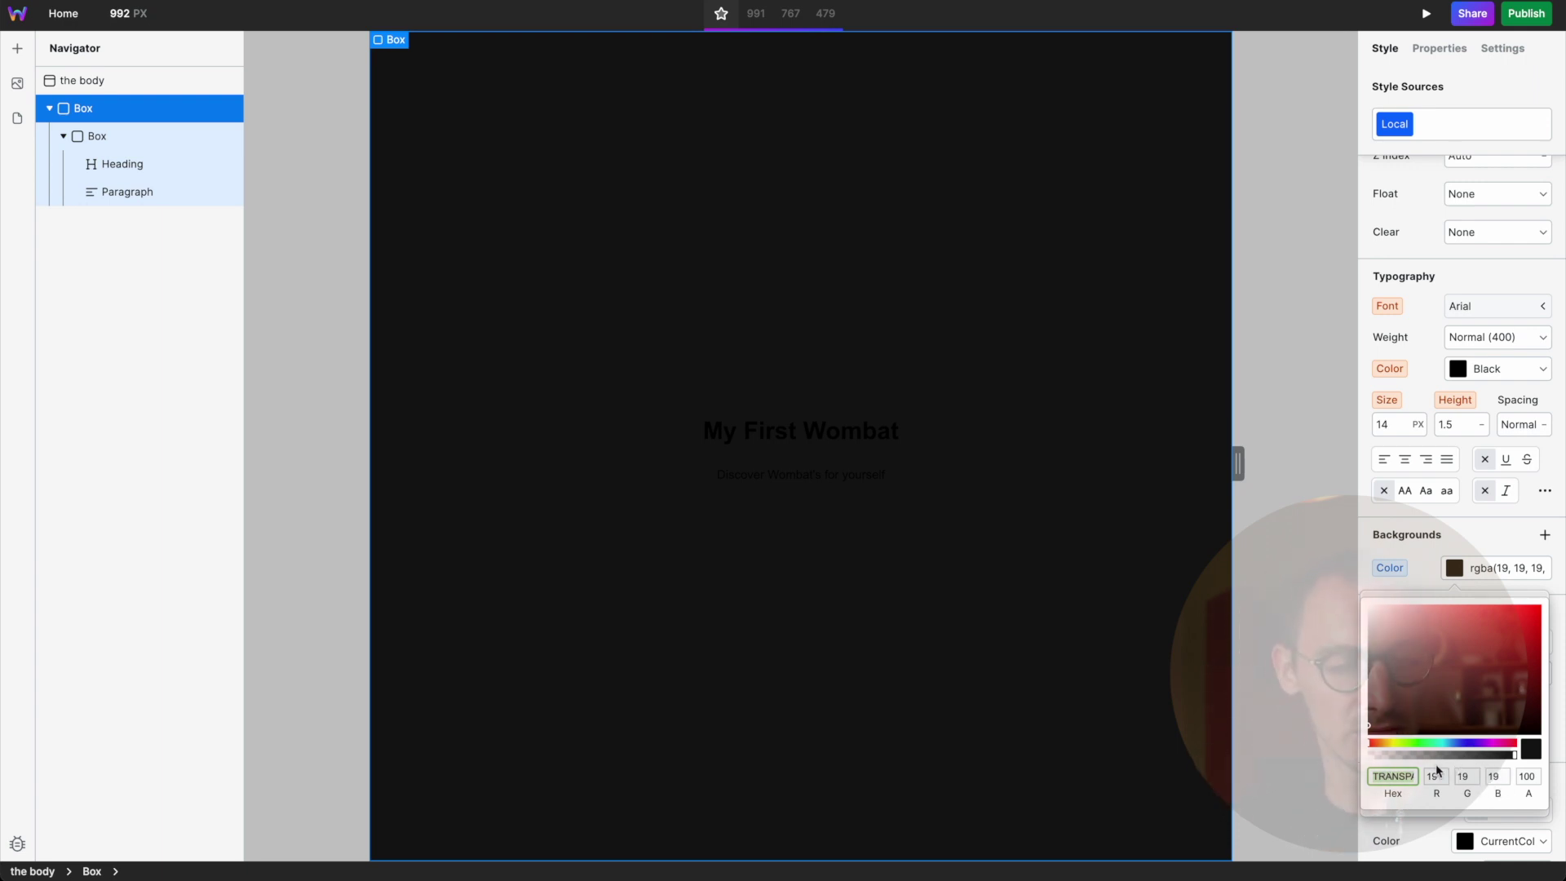
{"action": "type", "text": "c"}
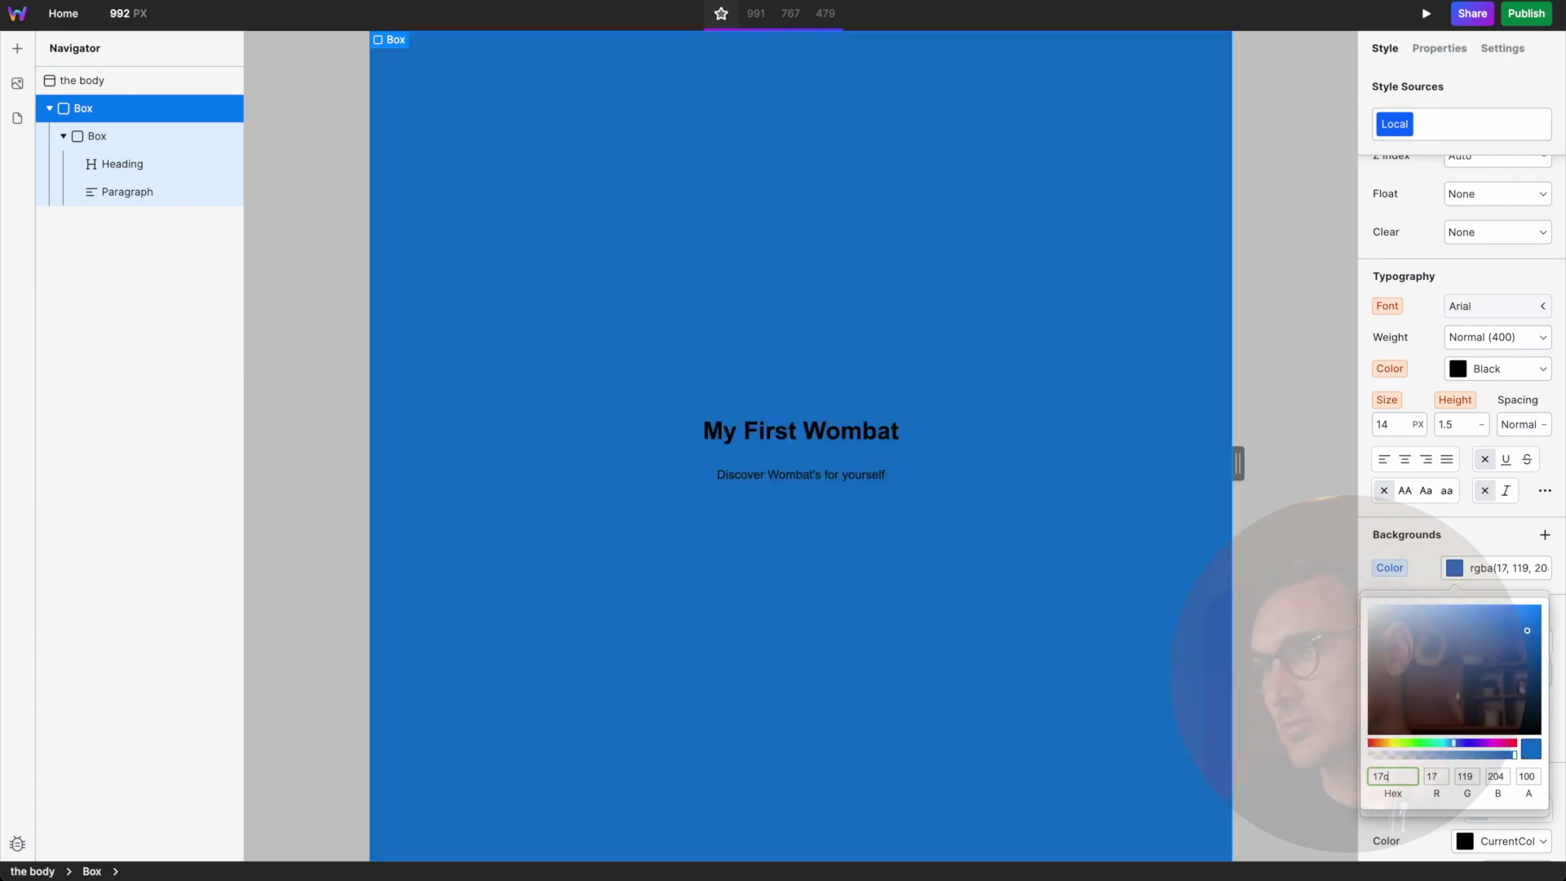
{"action": "type", "text": "17"}
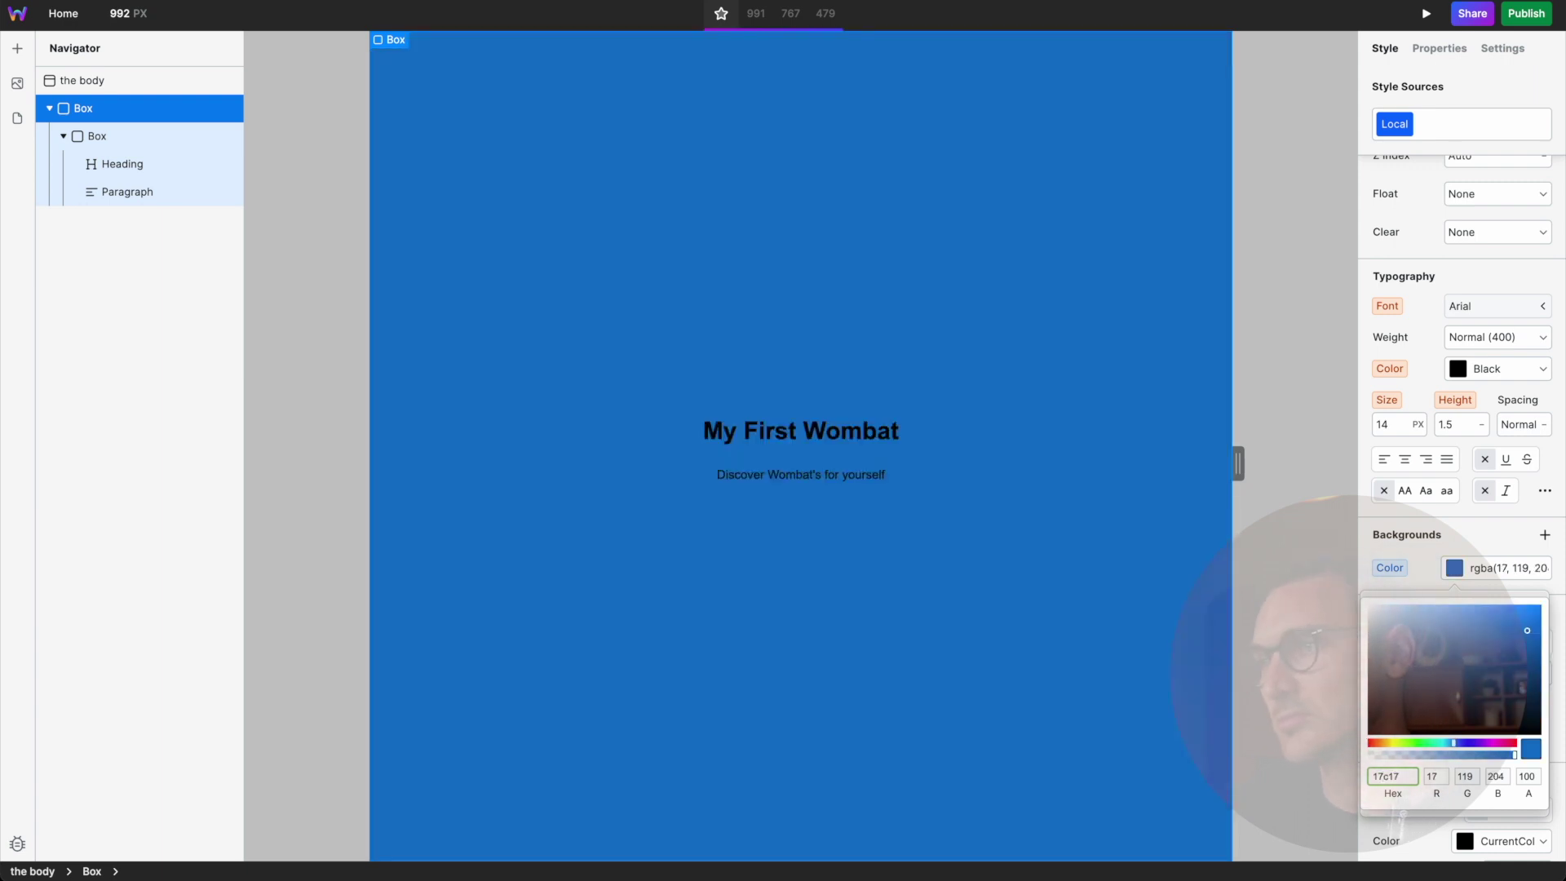
{"action": "type", "text": "e"}
{"action": "key", "text": "Return"}
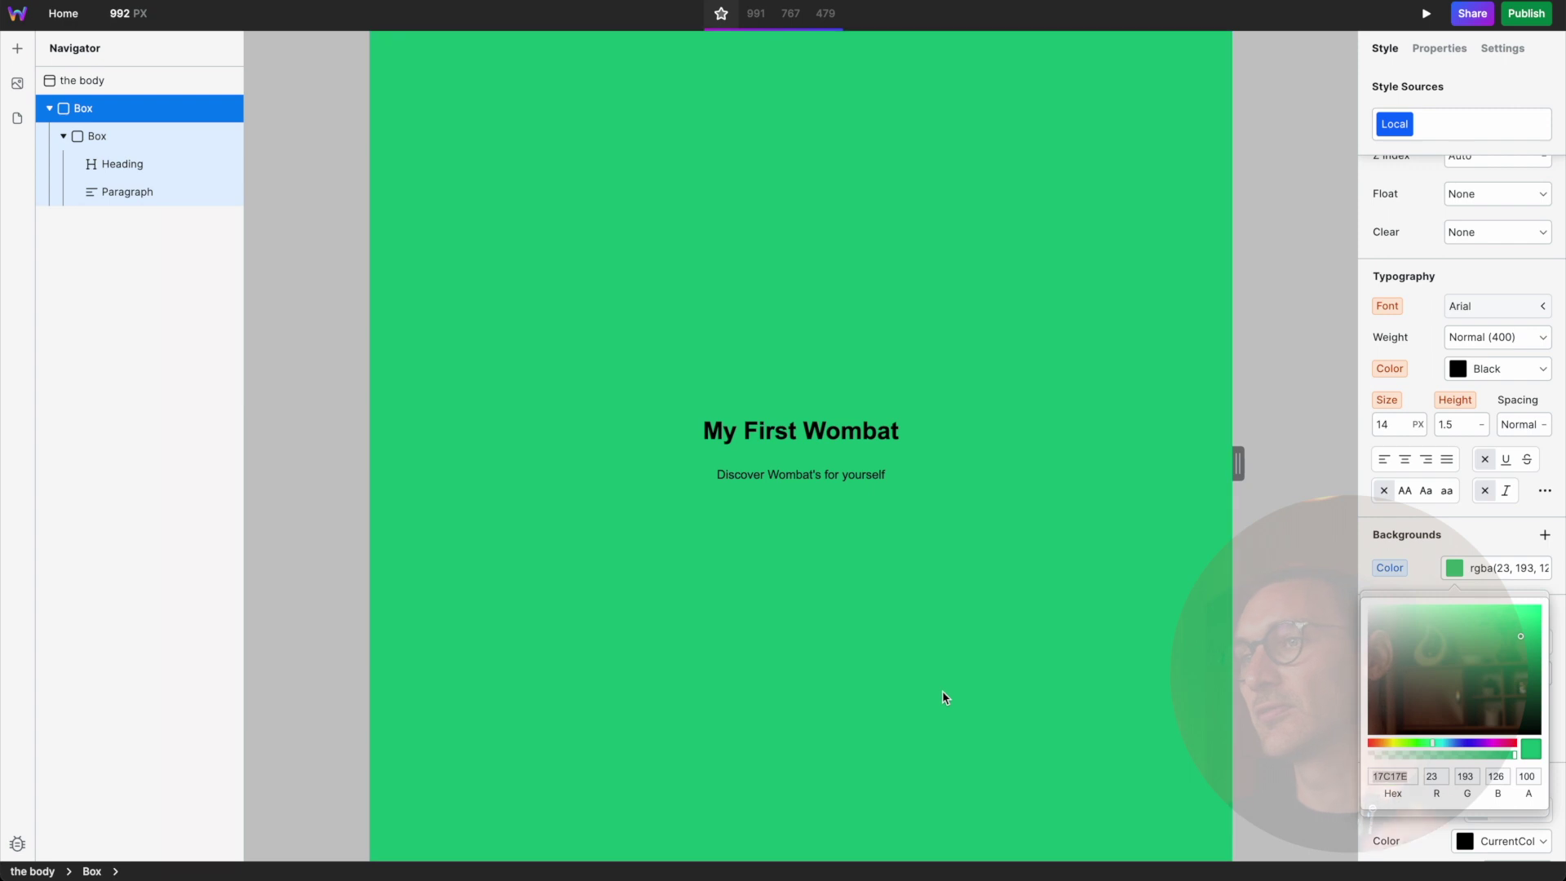
{"action": "left_click", "coordinate": [126, 137]}
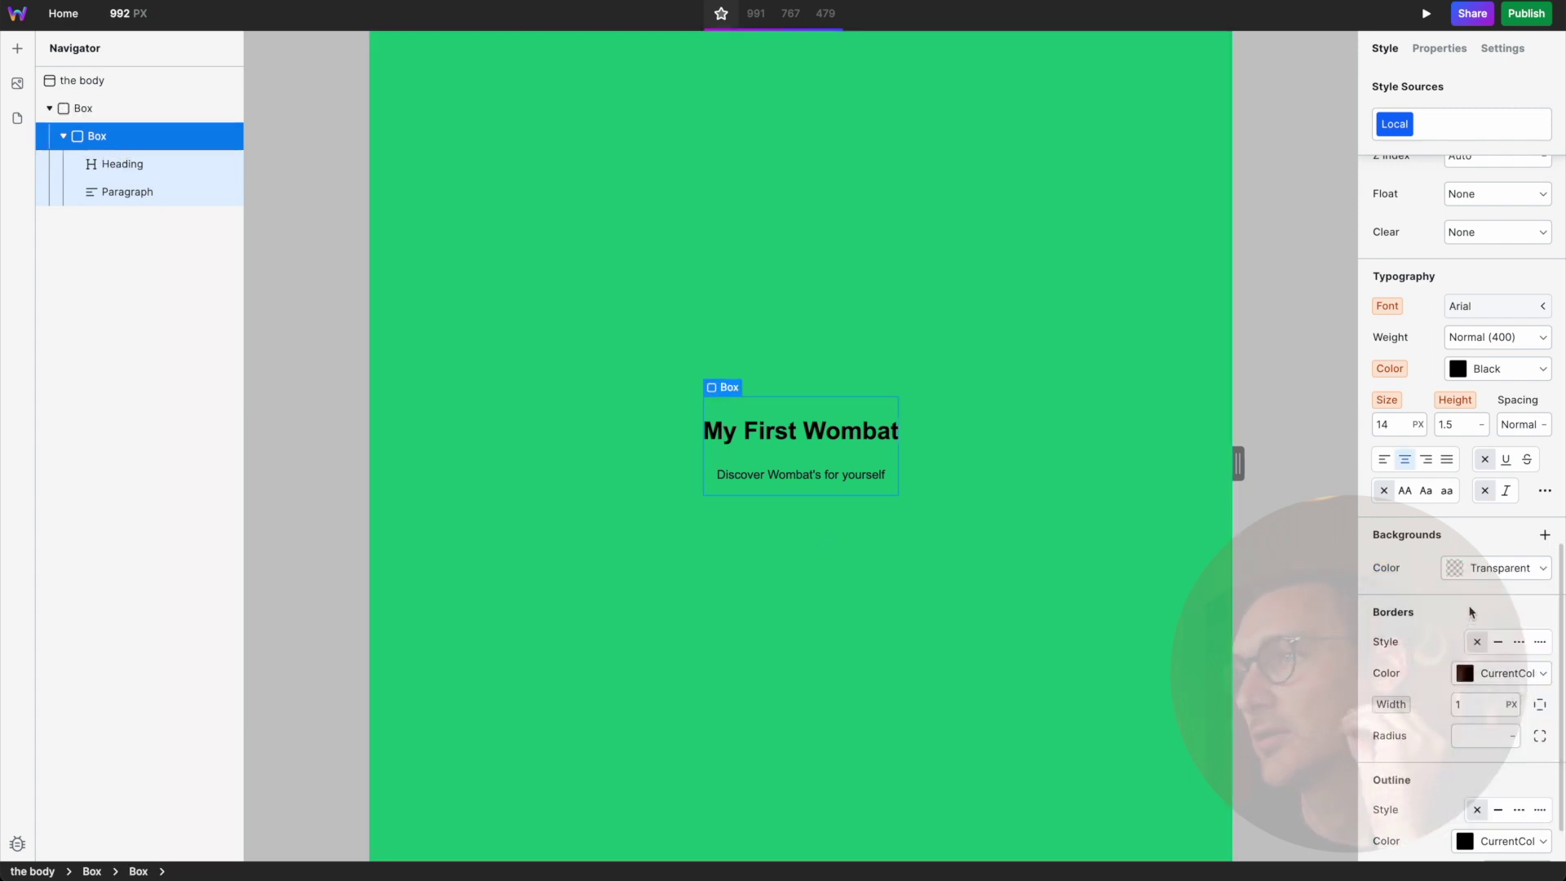
Change the inner Box's typography colour to near-white 252,252,252 for heading and paragraph.
{"action": "scroll", "coordinate": [1419, 624], "scroll_direction": "down", "scroll_amount": 1}
{"action": "scroll", "coordinate": [1450, 774], "scroll_direction": "up", "scroll_amount": 3}
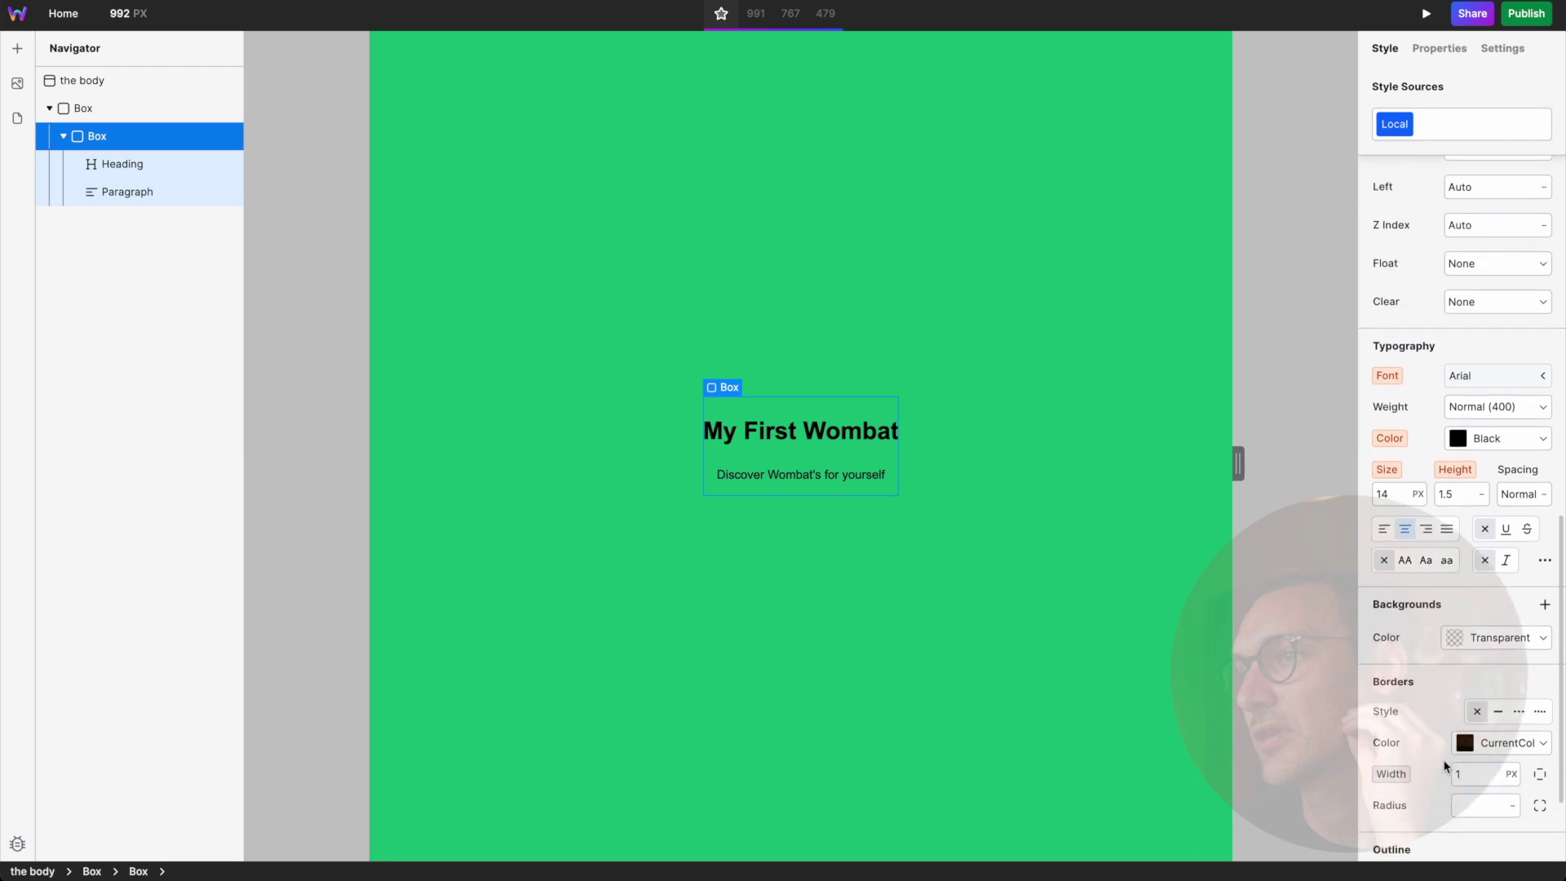
{"action": "left_click", "coordinate": [1460, 510]}
{"action": "left_click_drag", "start_coordinate": [1433, 601], "coordinate": [1318, 524]}
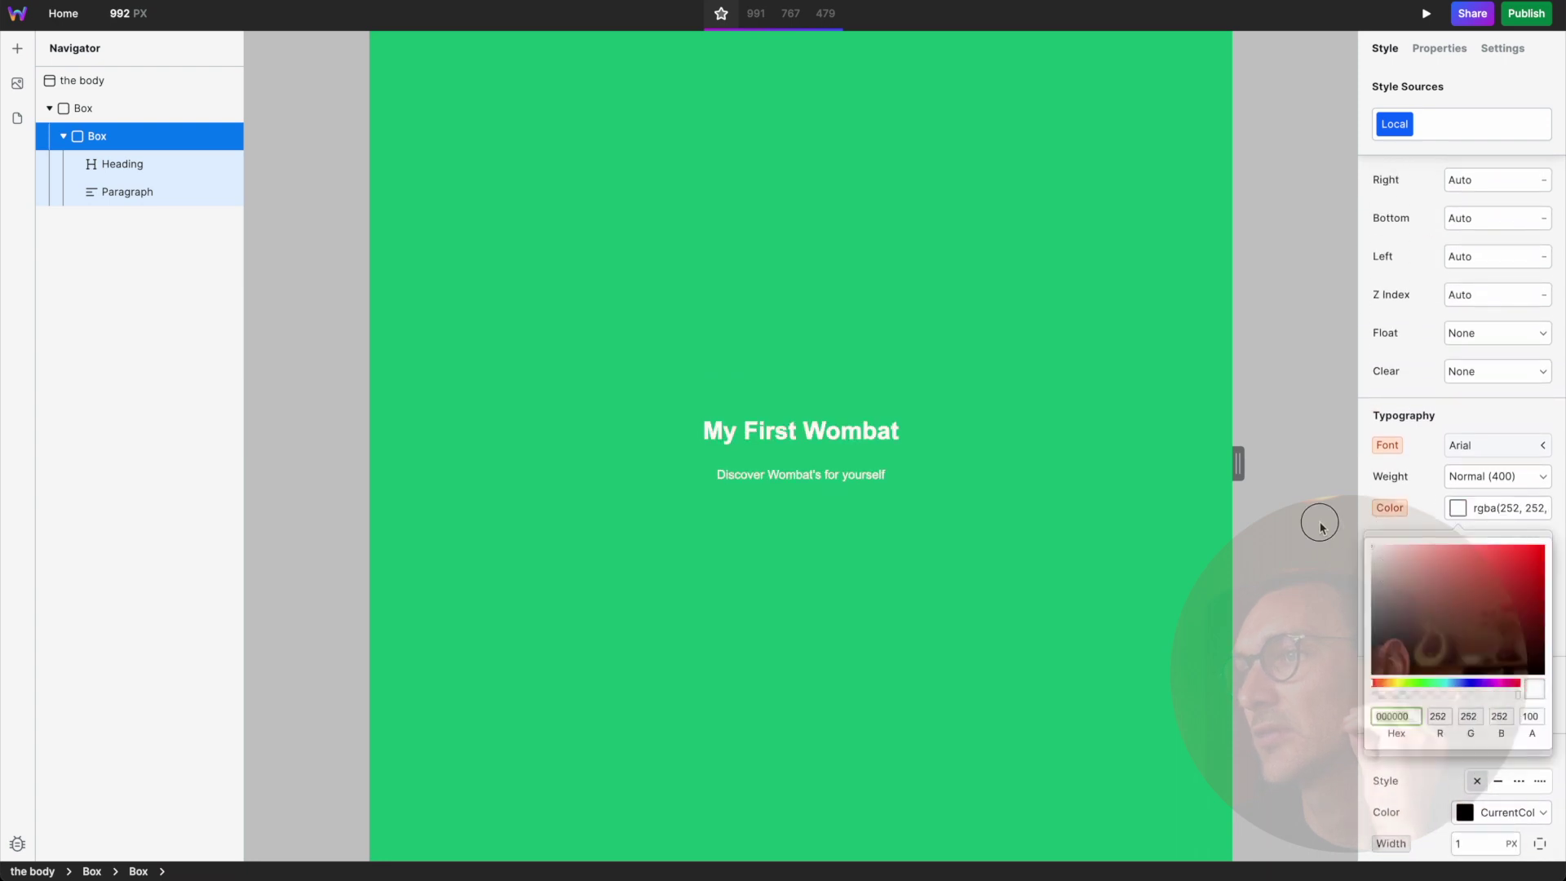
{"action": "left_click", "coordinate": [931, 447]}
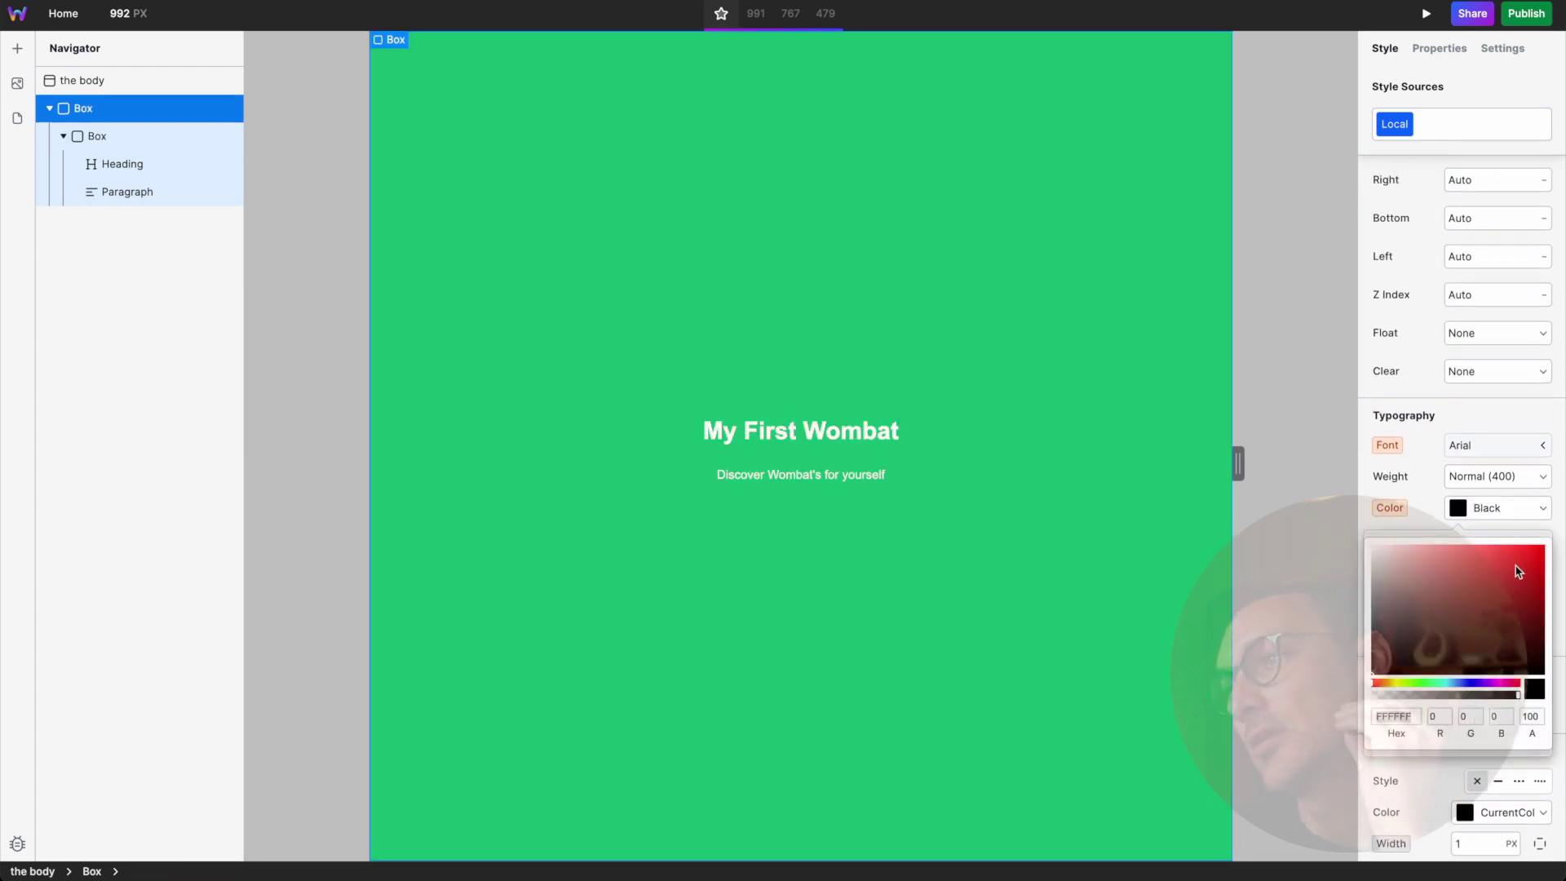
{"action": "scroll", "coordinate": [1436, 766], "scroll_direction": "down", "scroll_amount": 3}
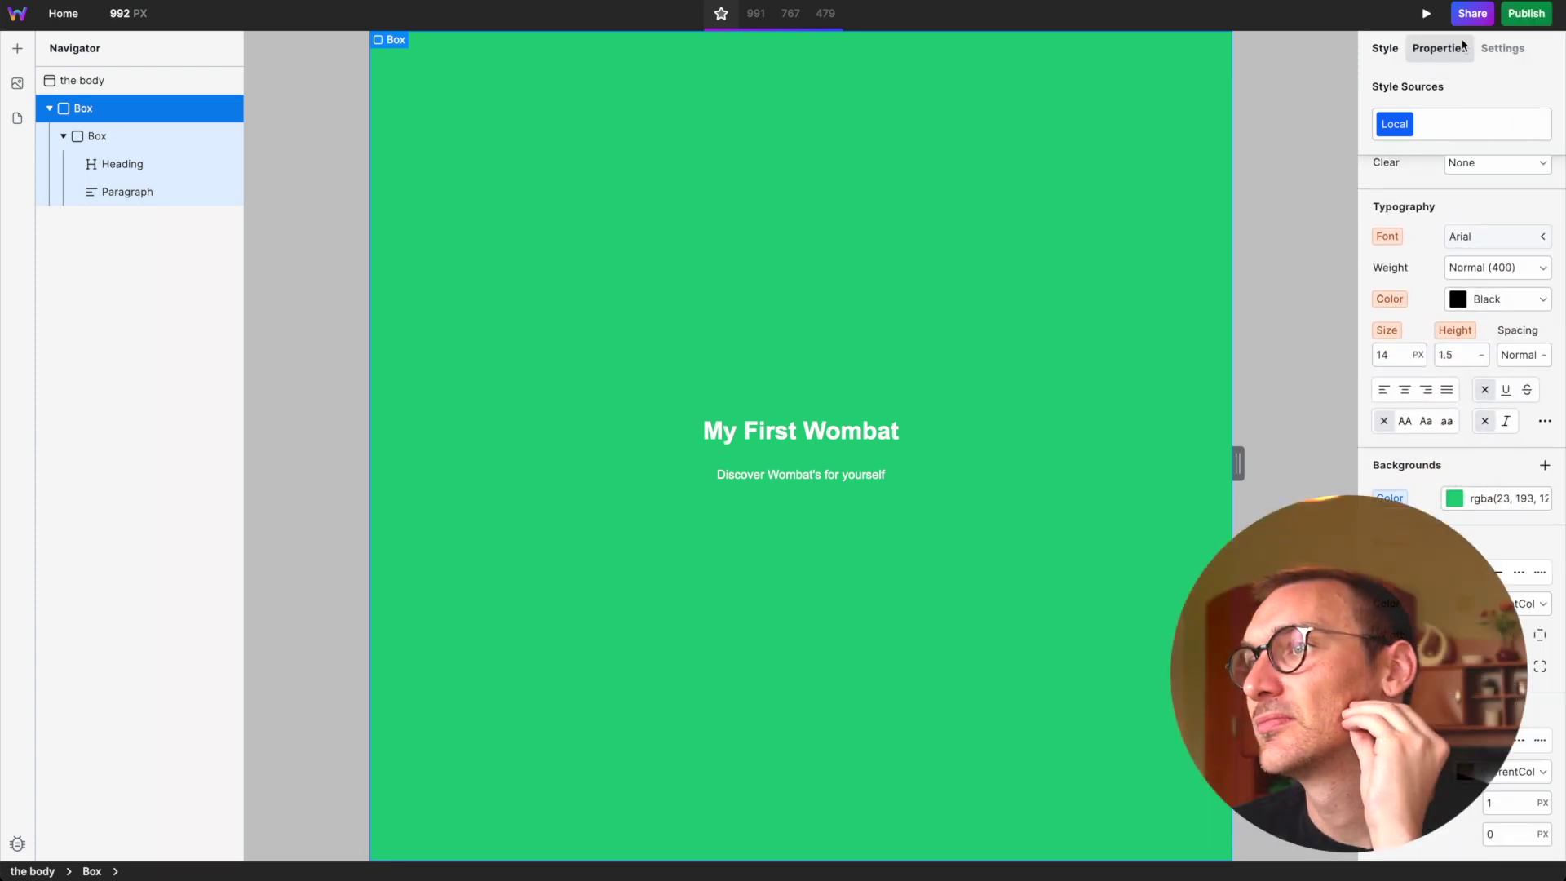
{"action": "left_click", "coordinate": [1475, 15]}
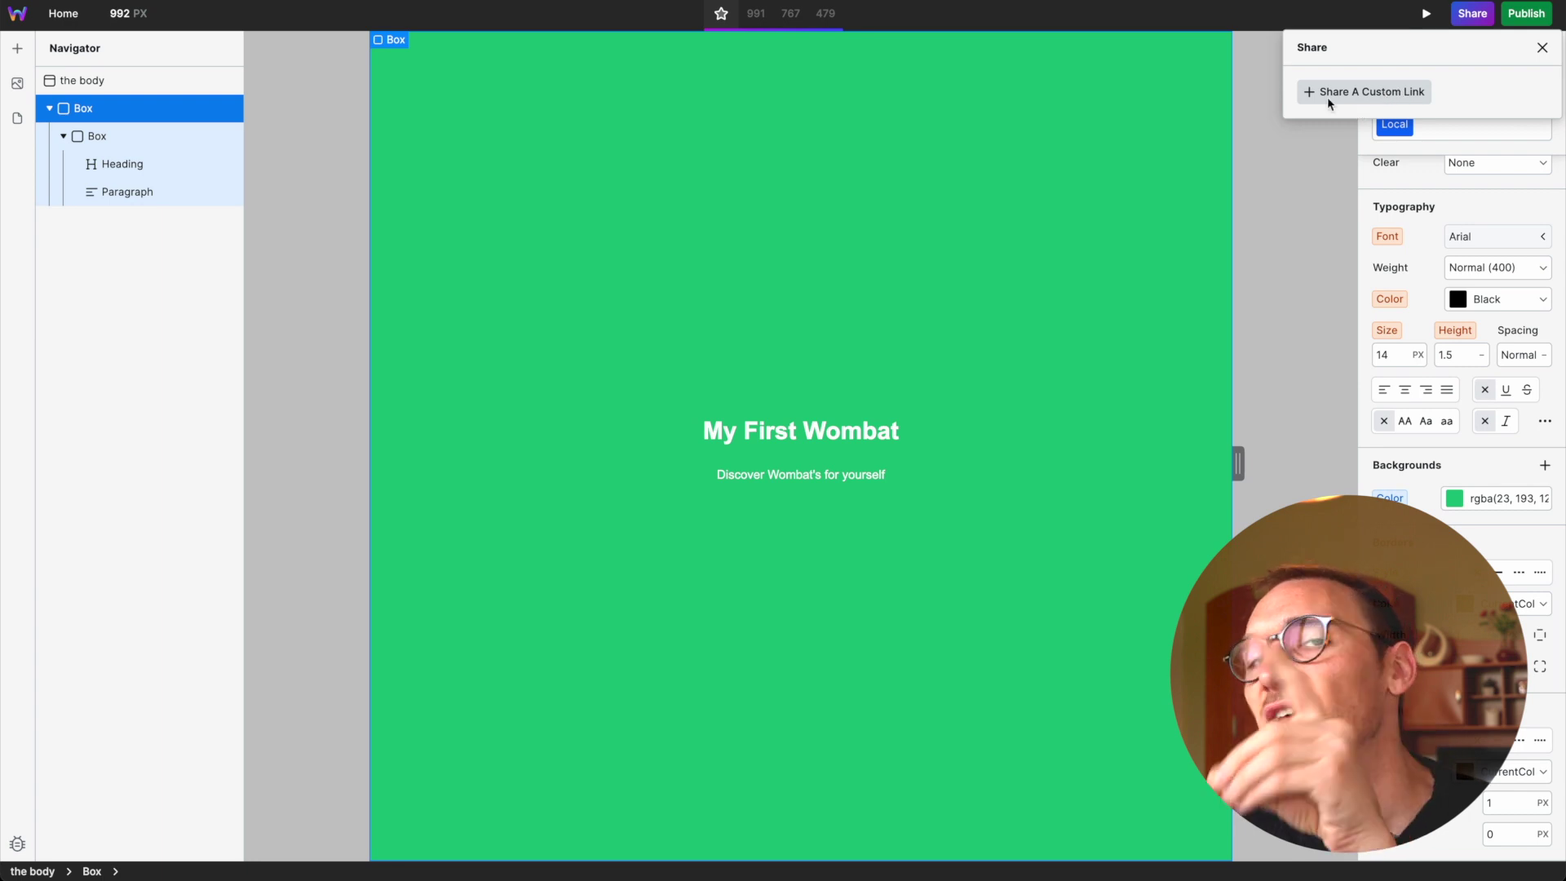
Step the canvas through the 991, 767 and 479 px breakpoints.
{"action": "left_click", "coordinate": [1326, 139]}
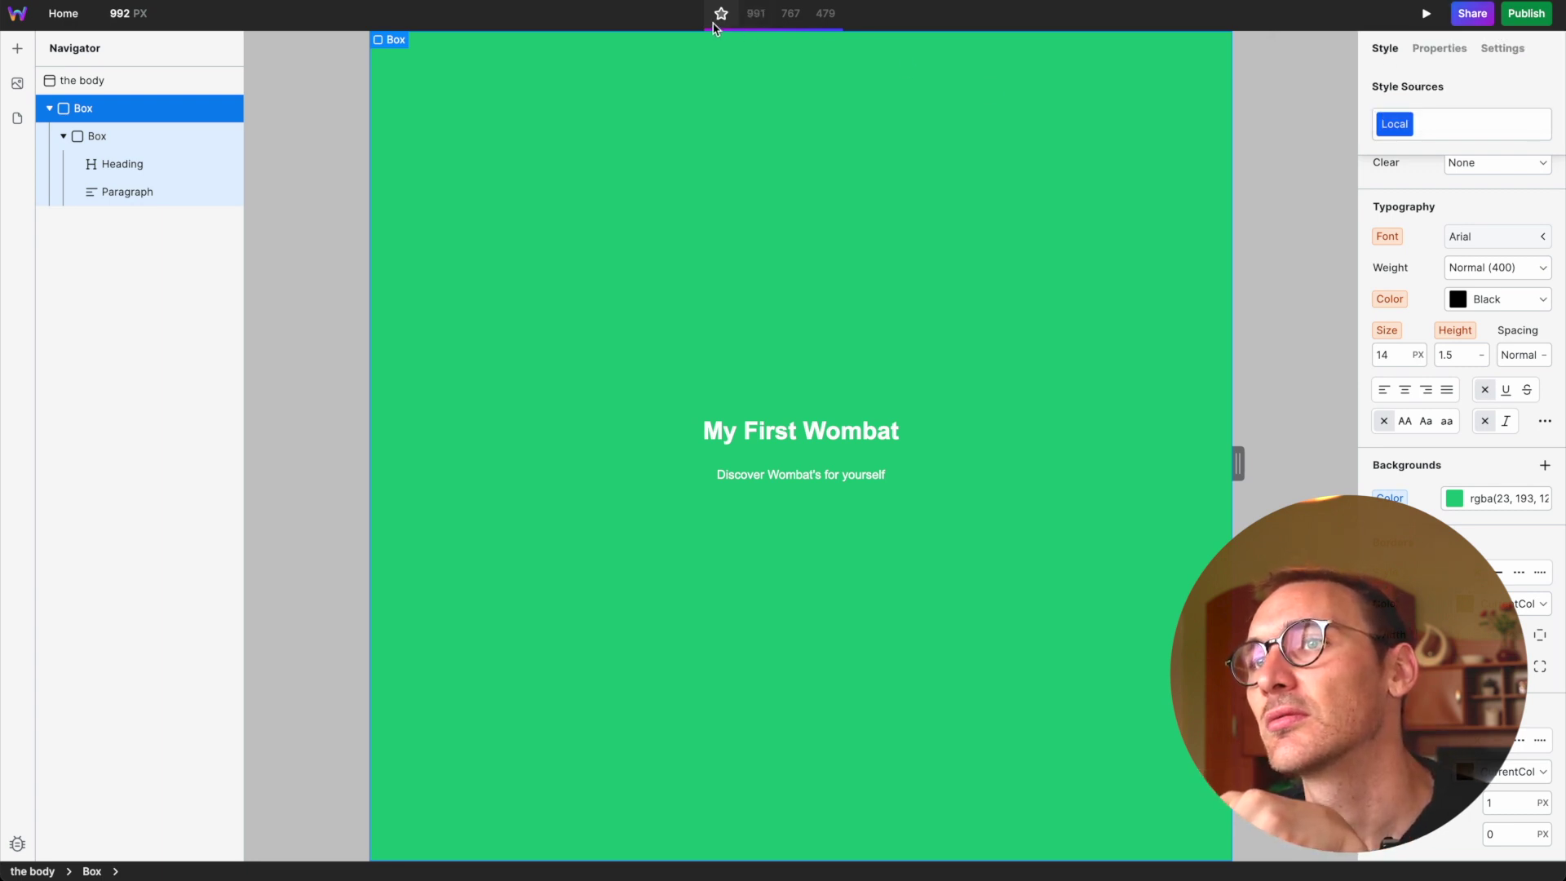
{"action": "left_click", "coordinate": [759, 18]}
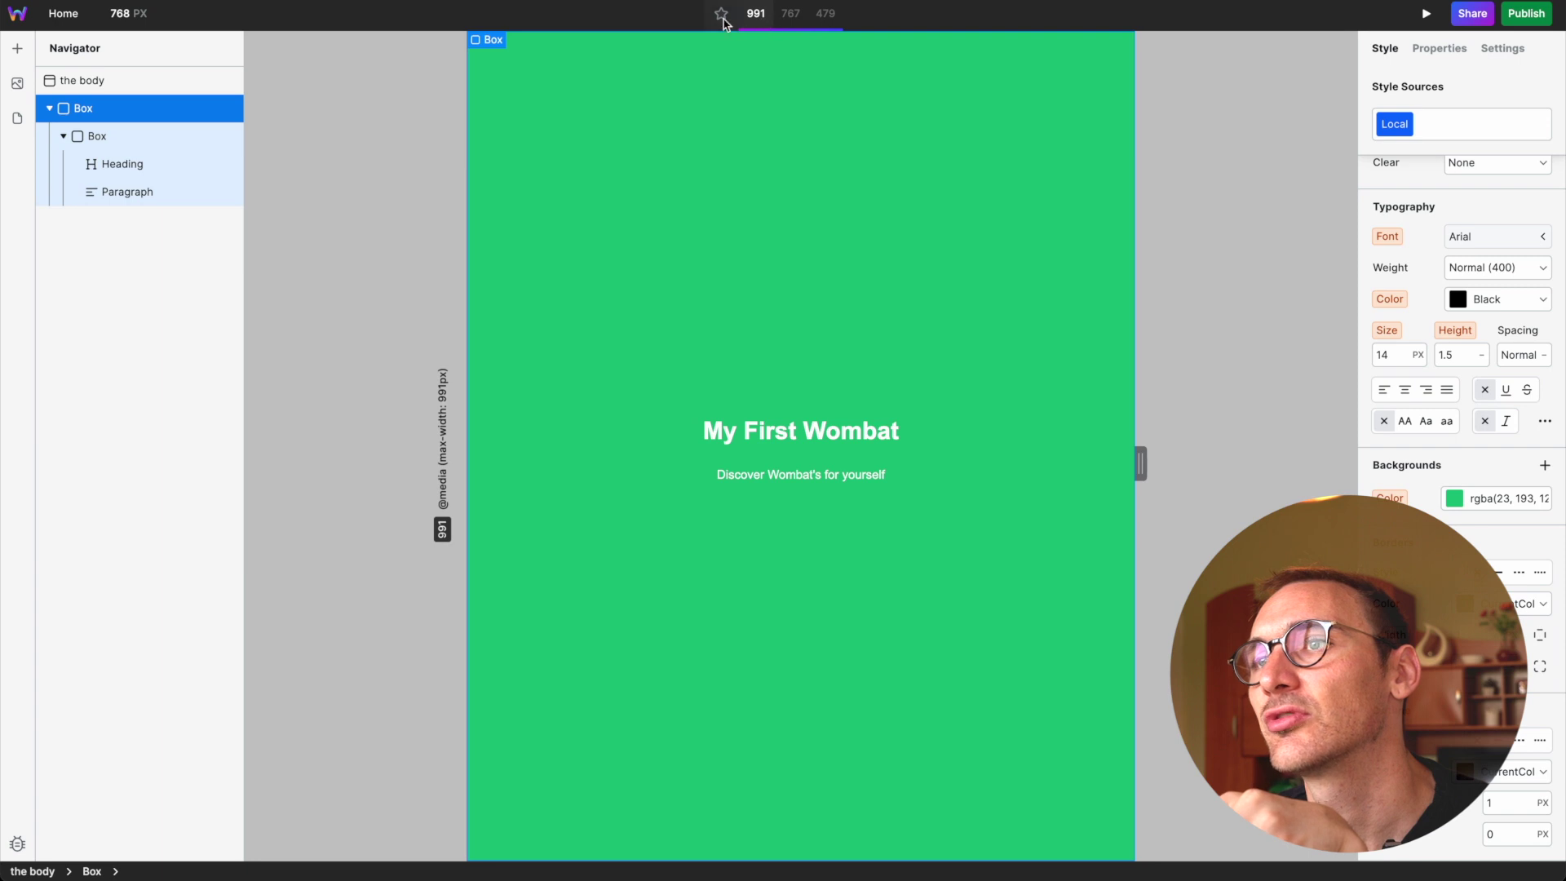
{"action": "left_click", "coordinate": [804, 18]}
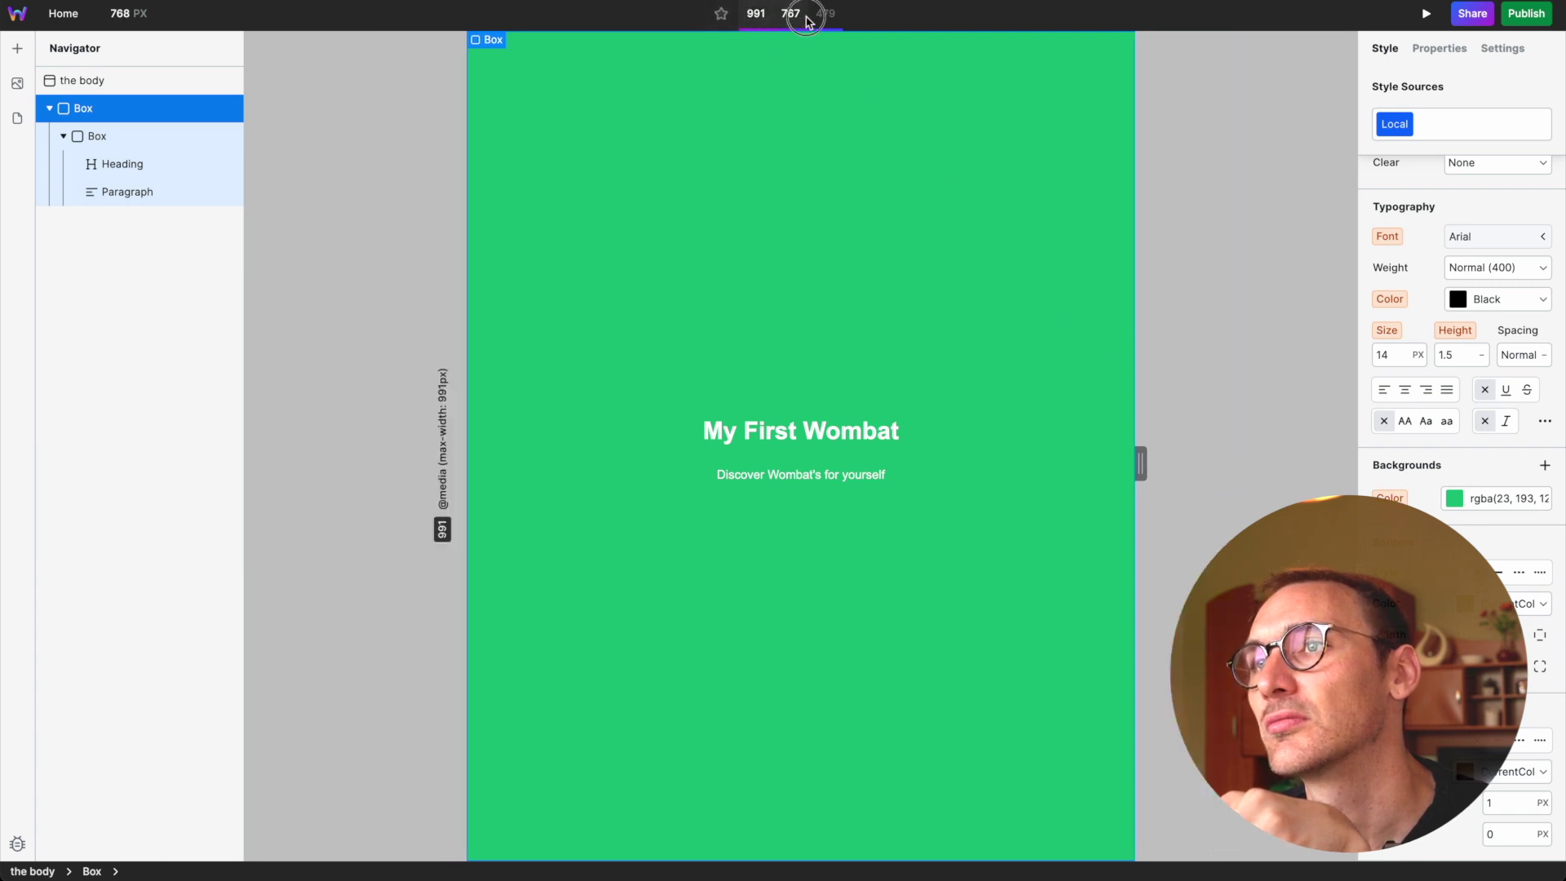
{"action": "left_click", "coordinate": [826, 14]}
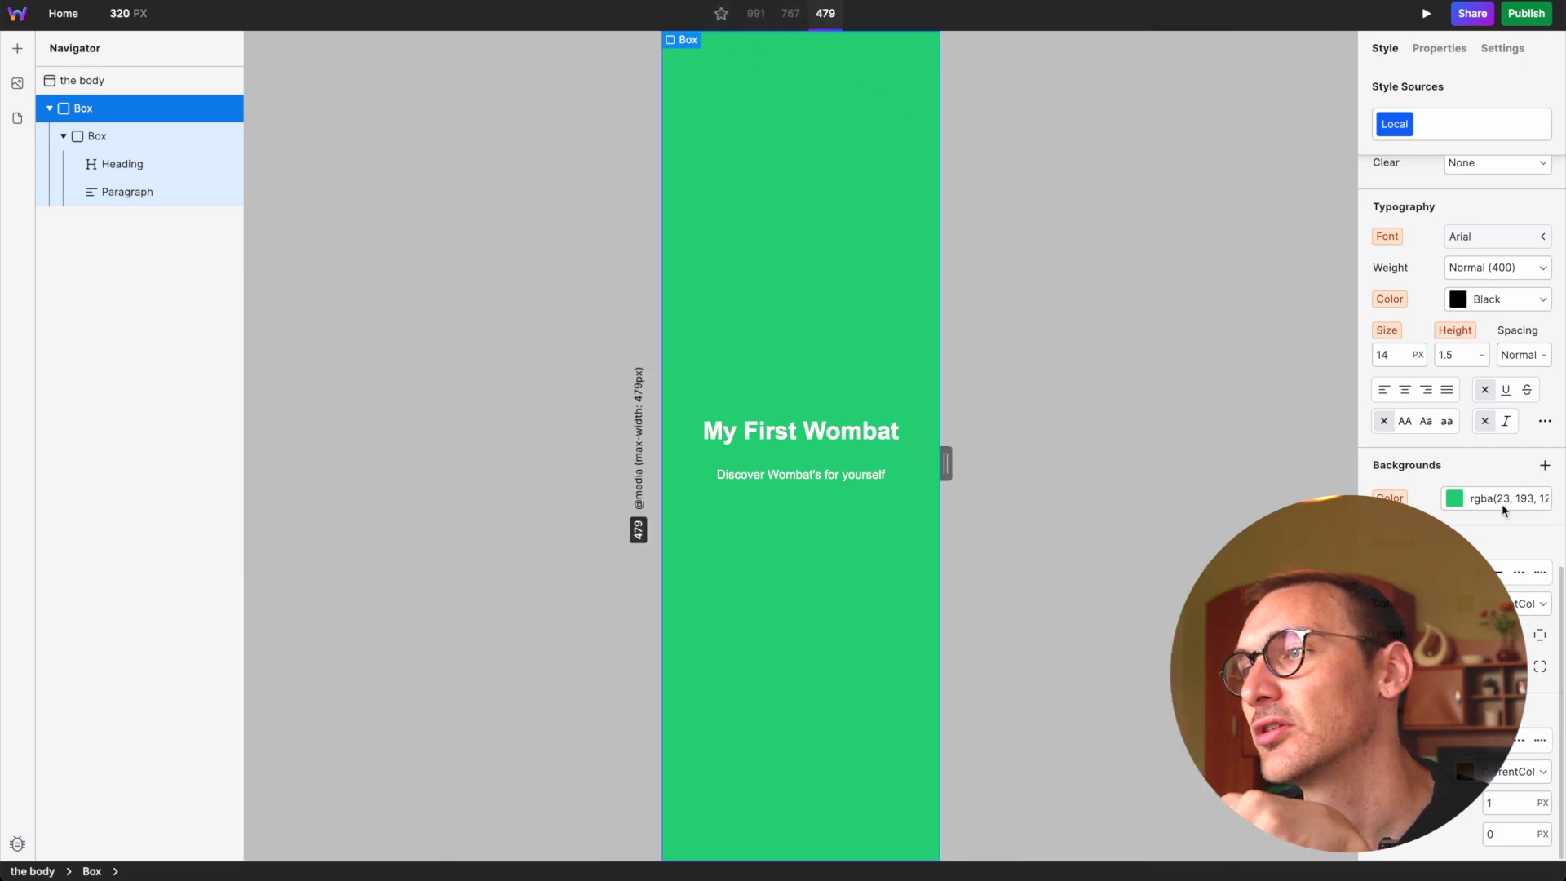
At the 479 px breakpoint, darken the outer Box's green background, then preview the page briefly.
{"action": "left_click", "coordinate": [1454, 498]}
{"action": "left_click", "coordinate": [1466, 561]}
{"action": "left_click", "coordinate": [1462, 587]}
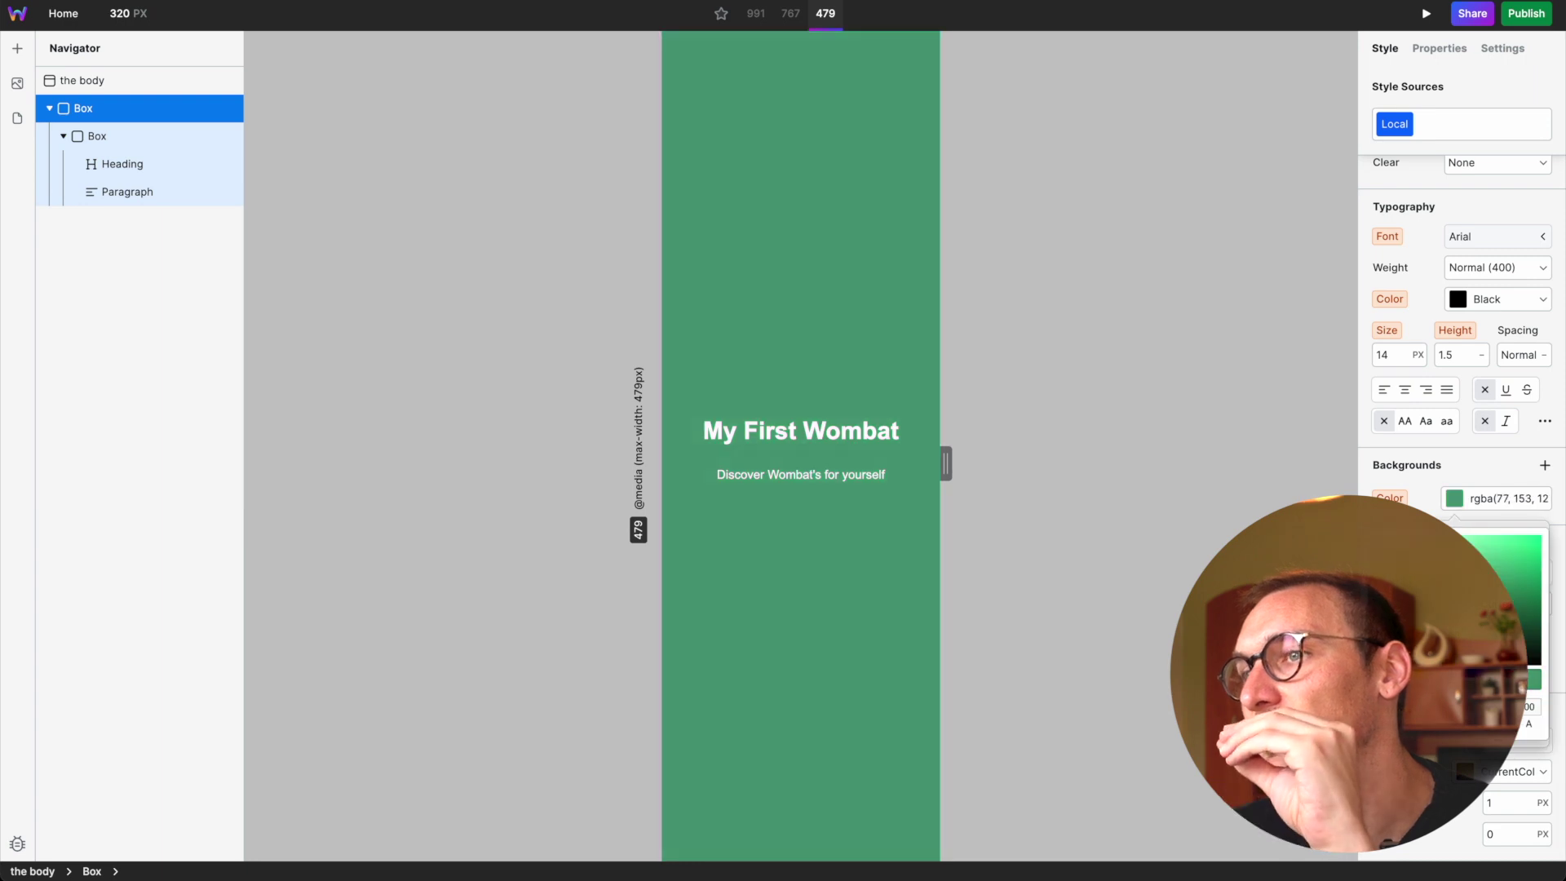
{"action": "left_click", "coordinate": [1226, 350]}
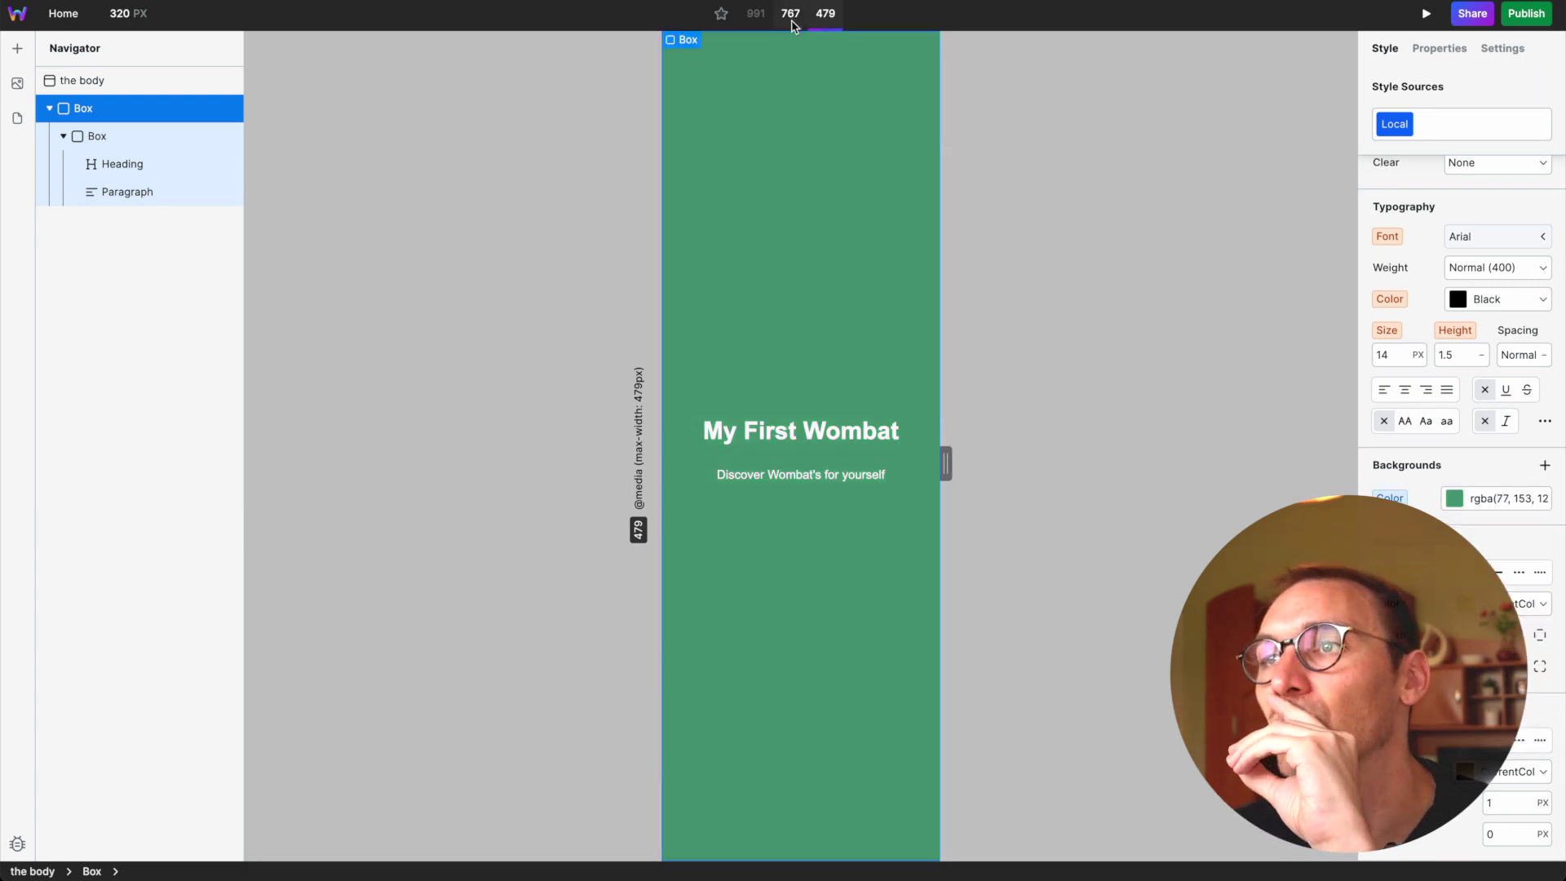
{"action": "left_click", "coordinate": [1427, 14]}
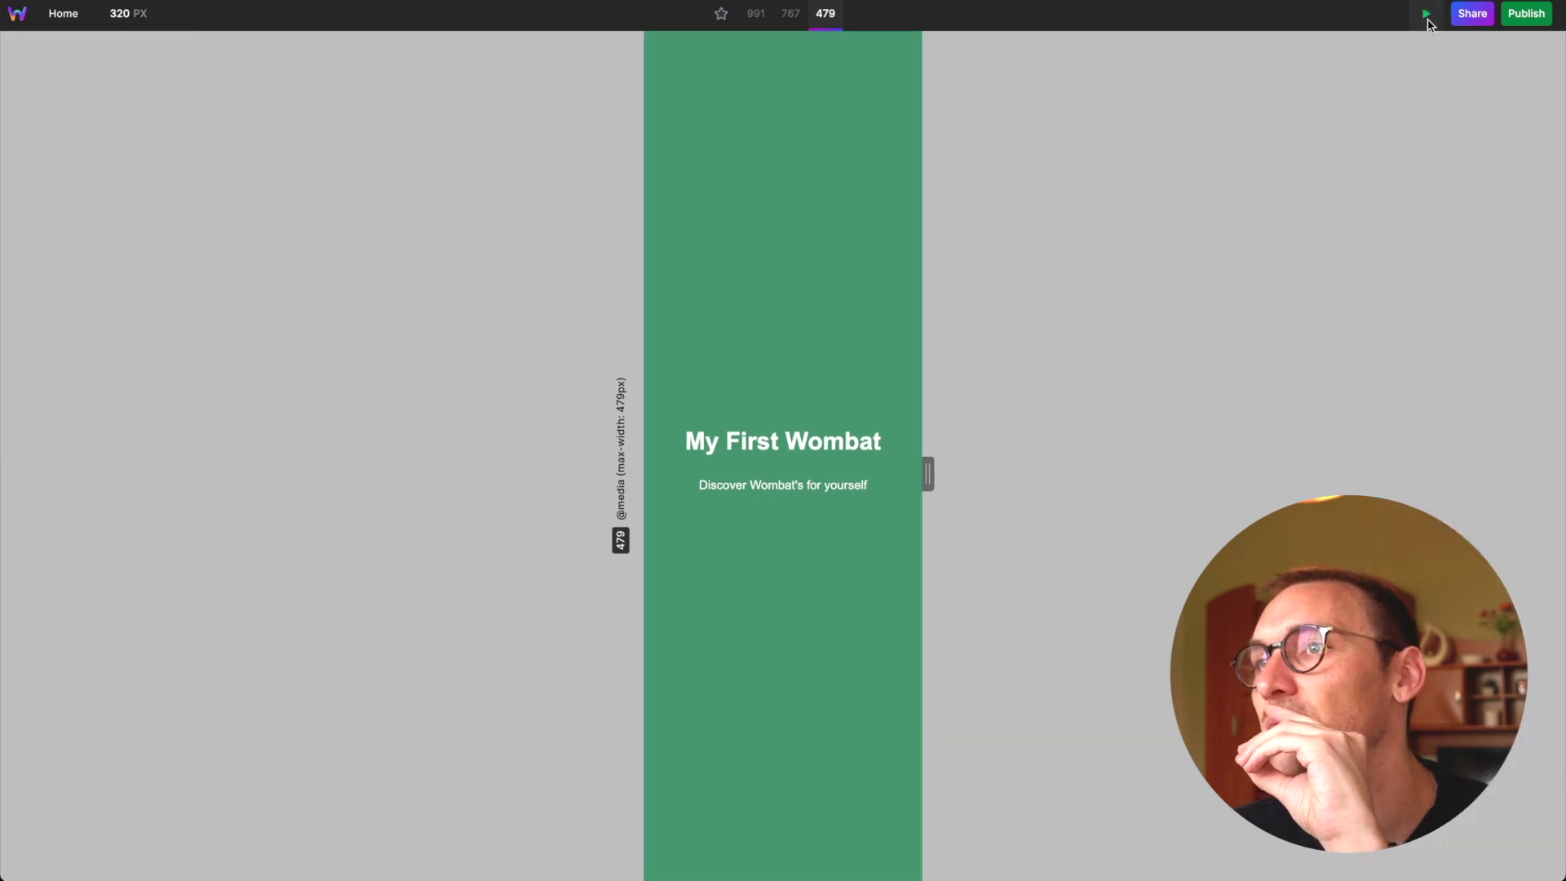
{"action": "left_click", "coordinate": [1427, 14]}
Publish the site under the domain wombatrusyeah.wstd.io.
{"action": "left_click", "coordinate": [1522, 18]}
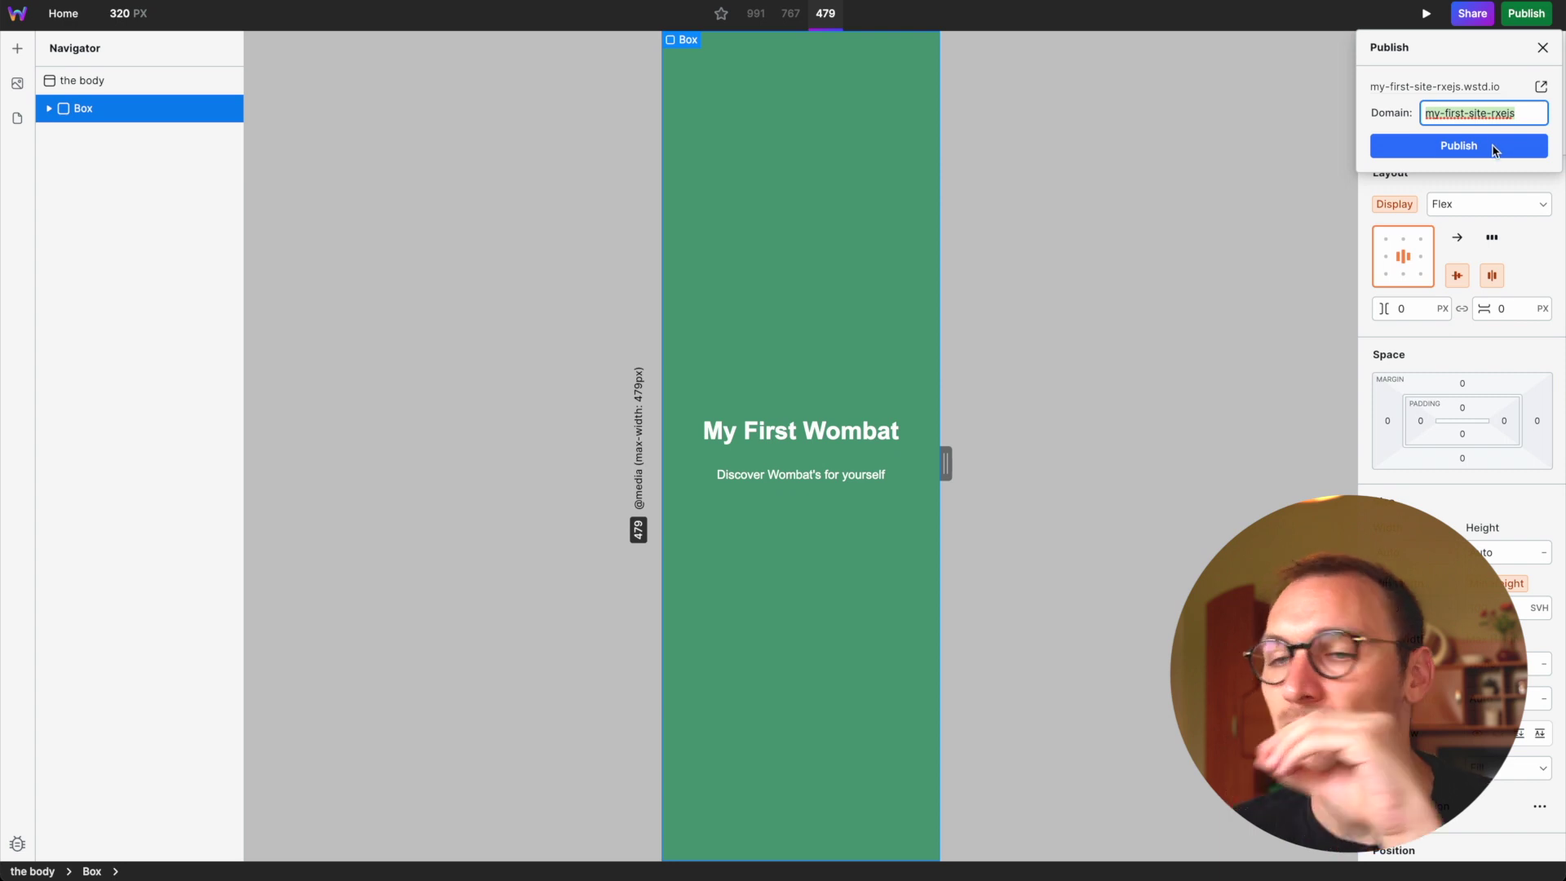
{"action": "type", "text": "wombat"}
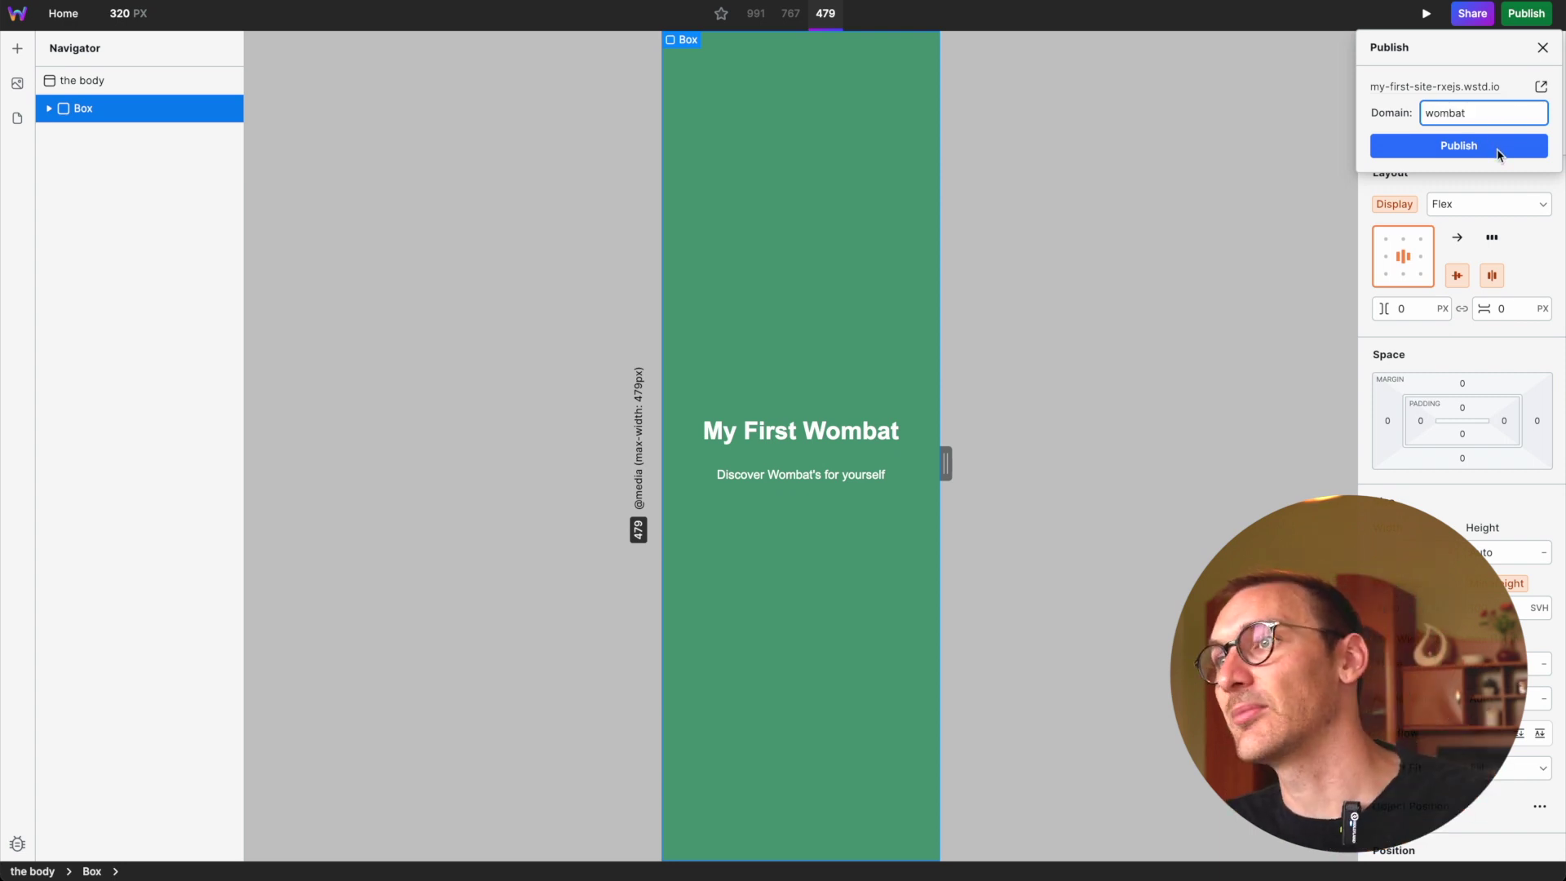
{"action": "left_click", "coordinate": [1496, 148]}
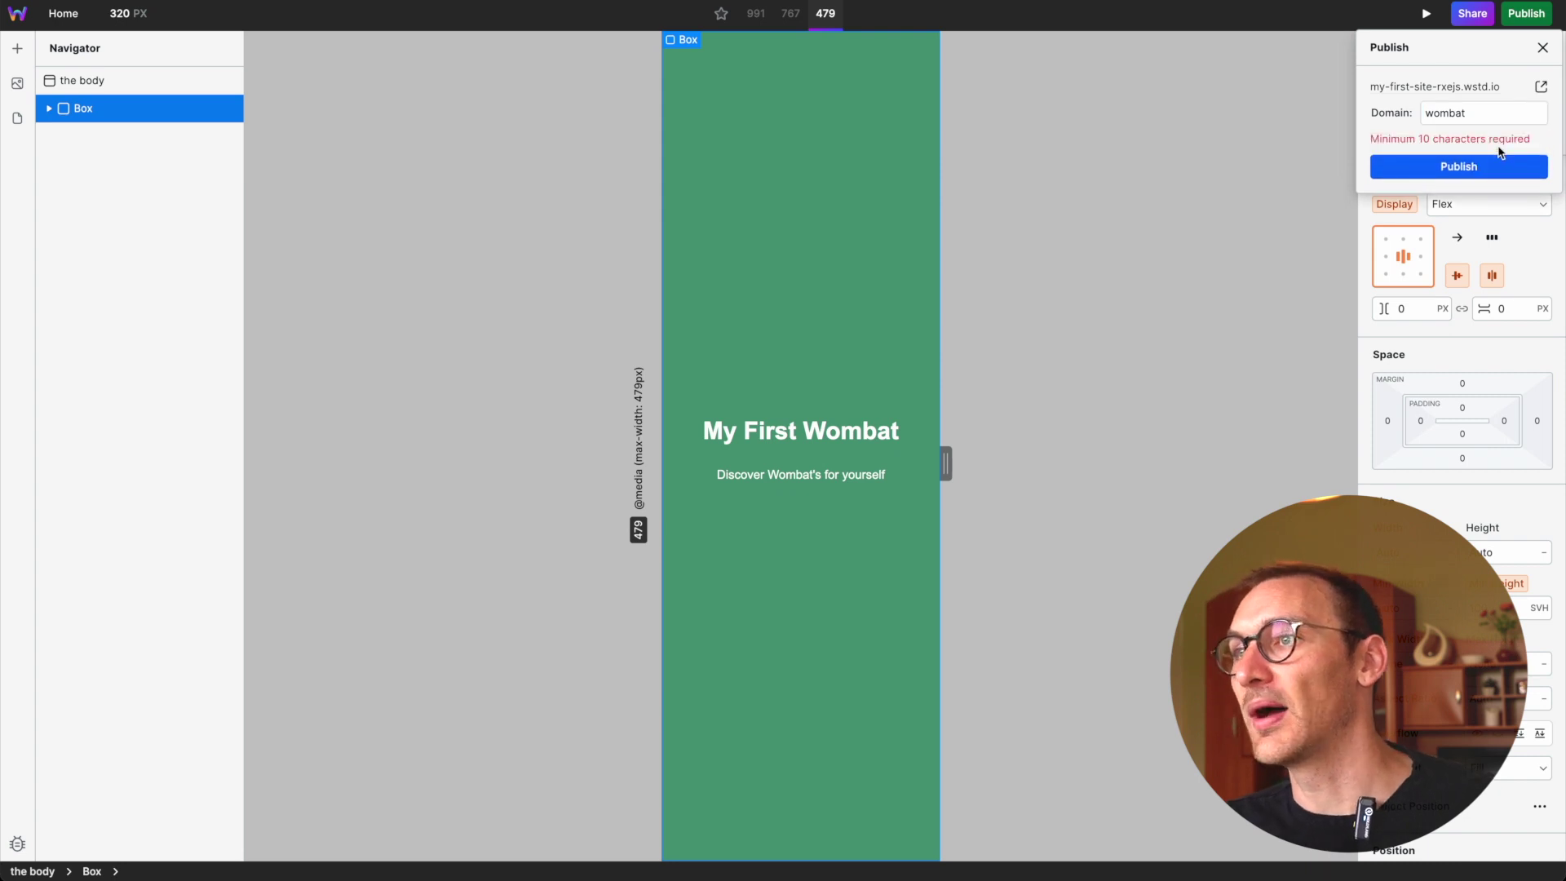
{"action": "left_click", "coordinate": [1500, 112]}
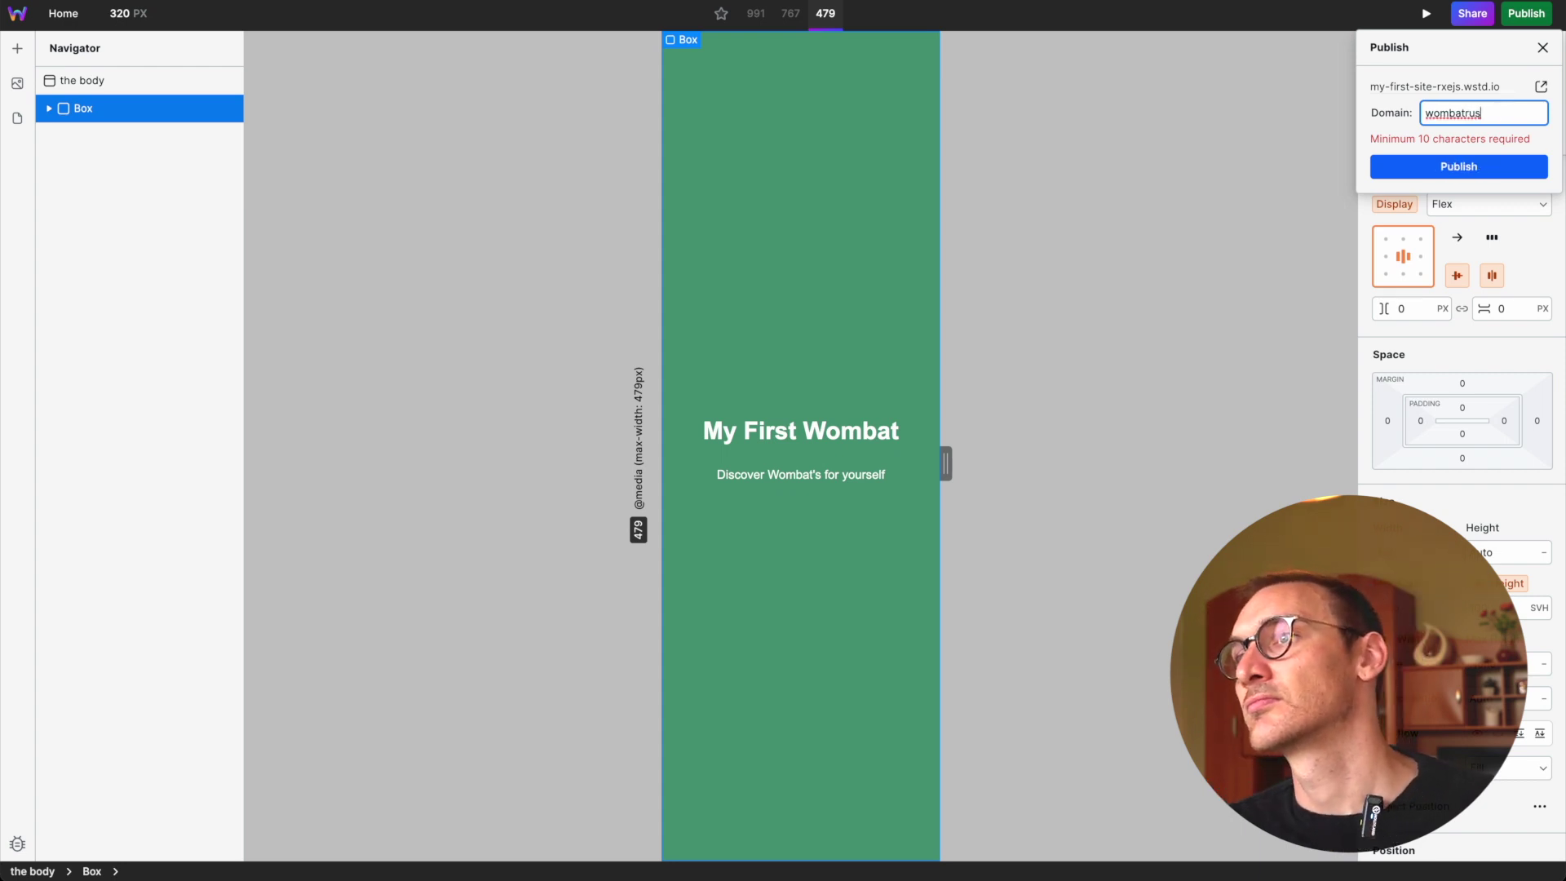
{"action": "type", "text": "yeah"}
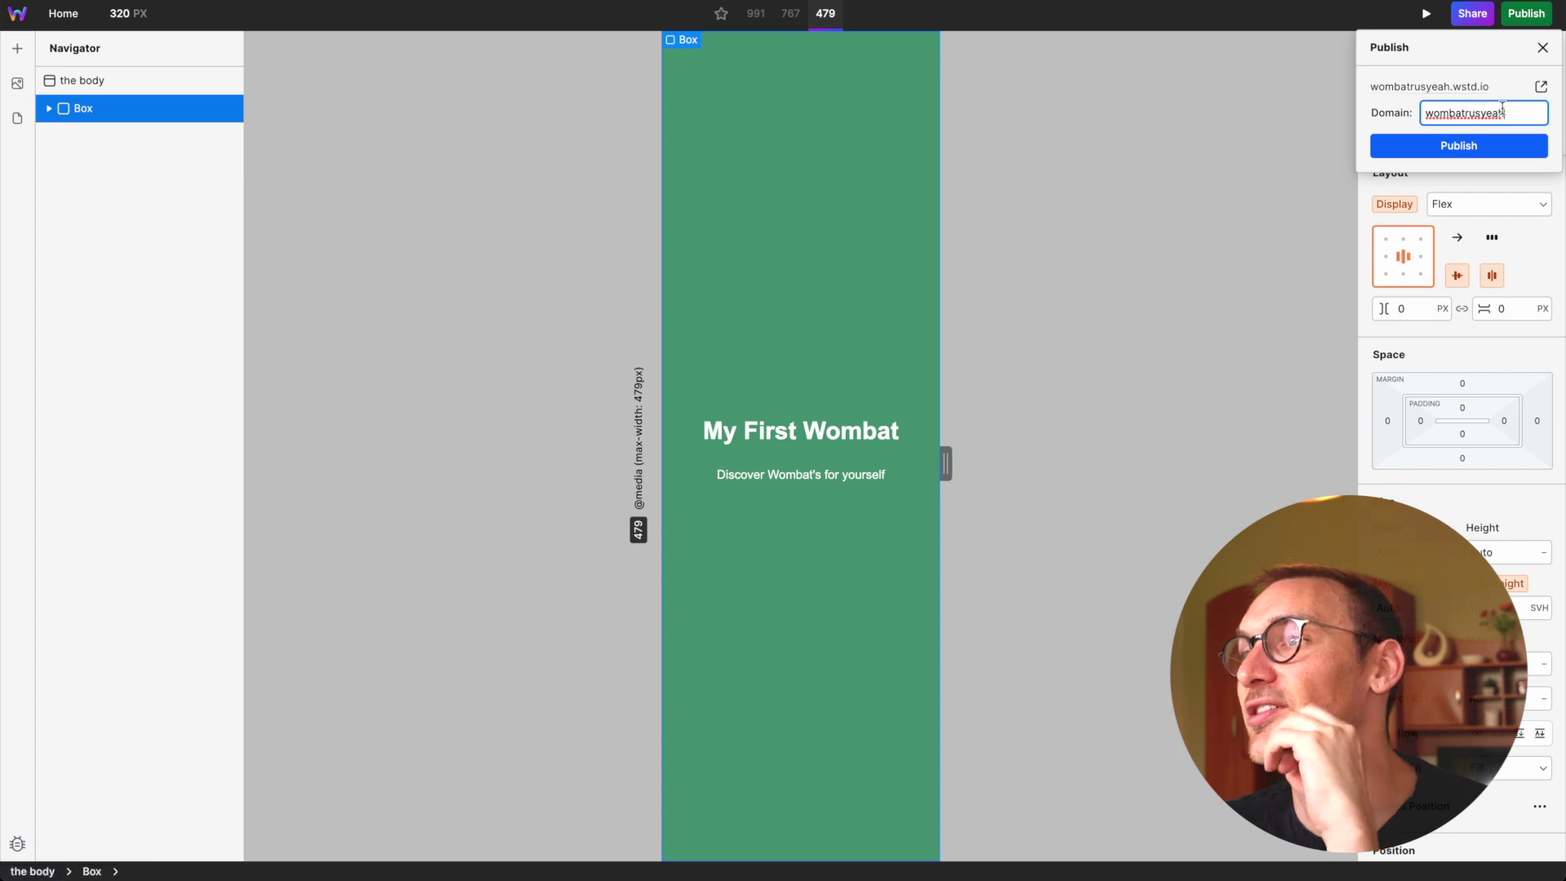
{"action": "left_click", "coordinate": [1486, 149]}
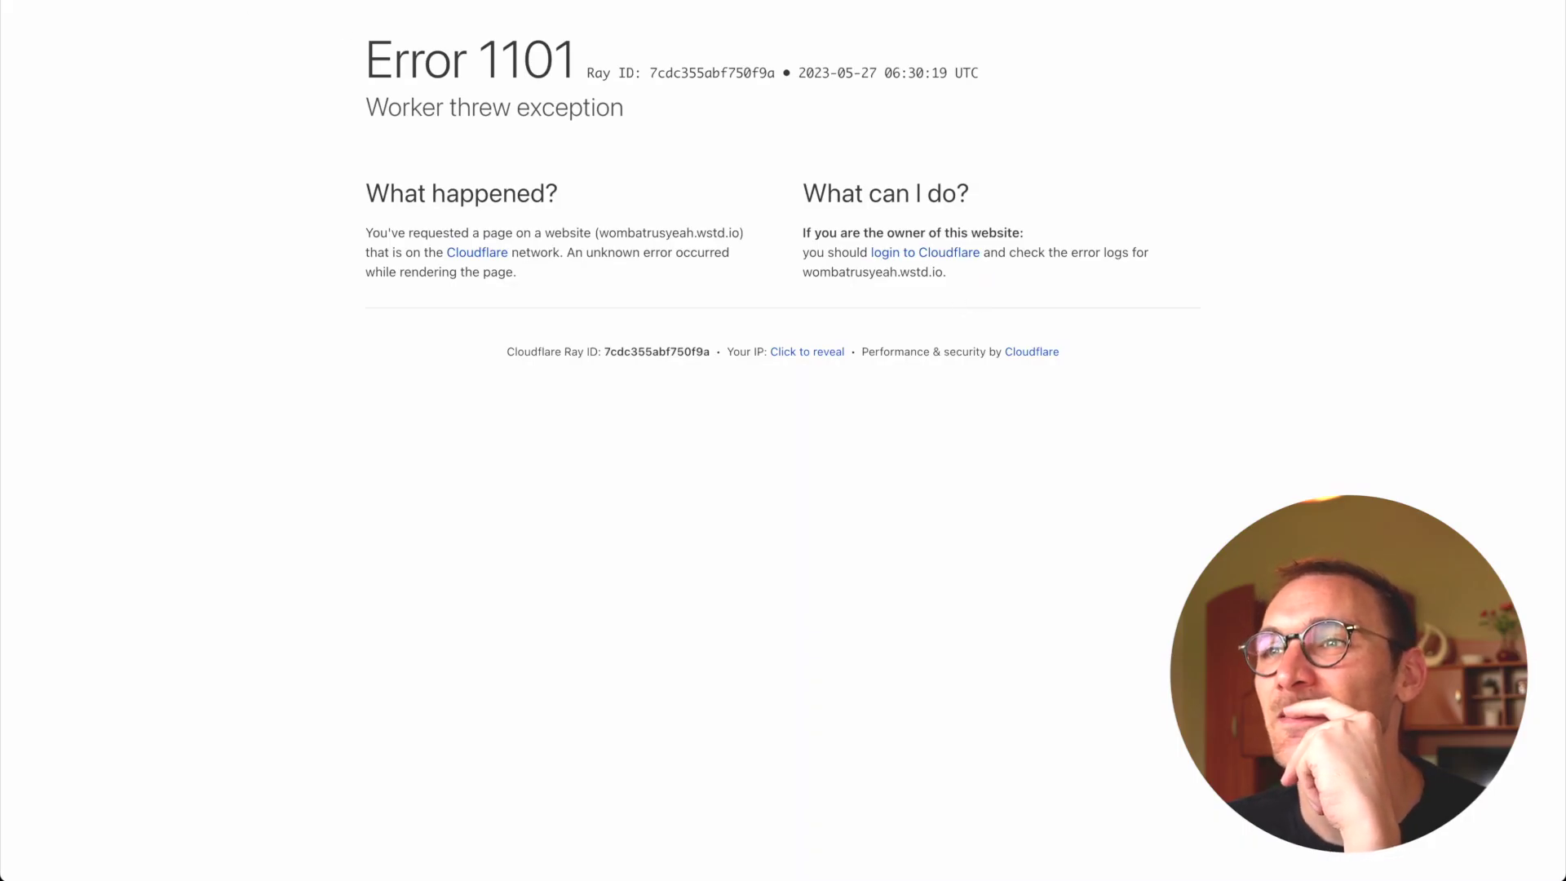
Close the error tab, preview the page and inspect it in the browser's developer tools.
{"action": "key", "text": "super+w"}
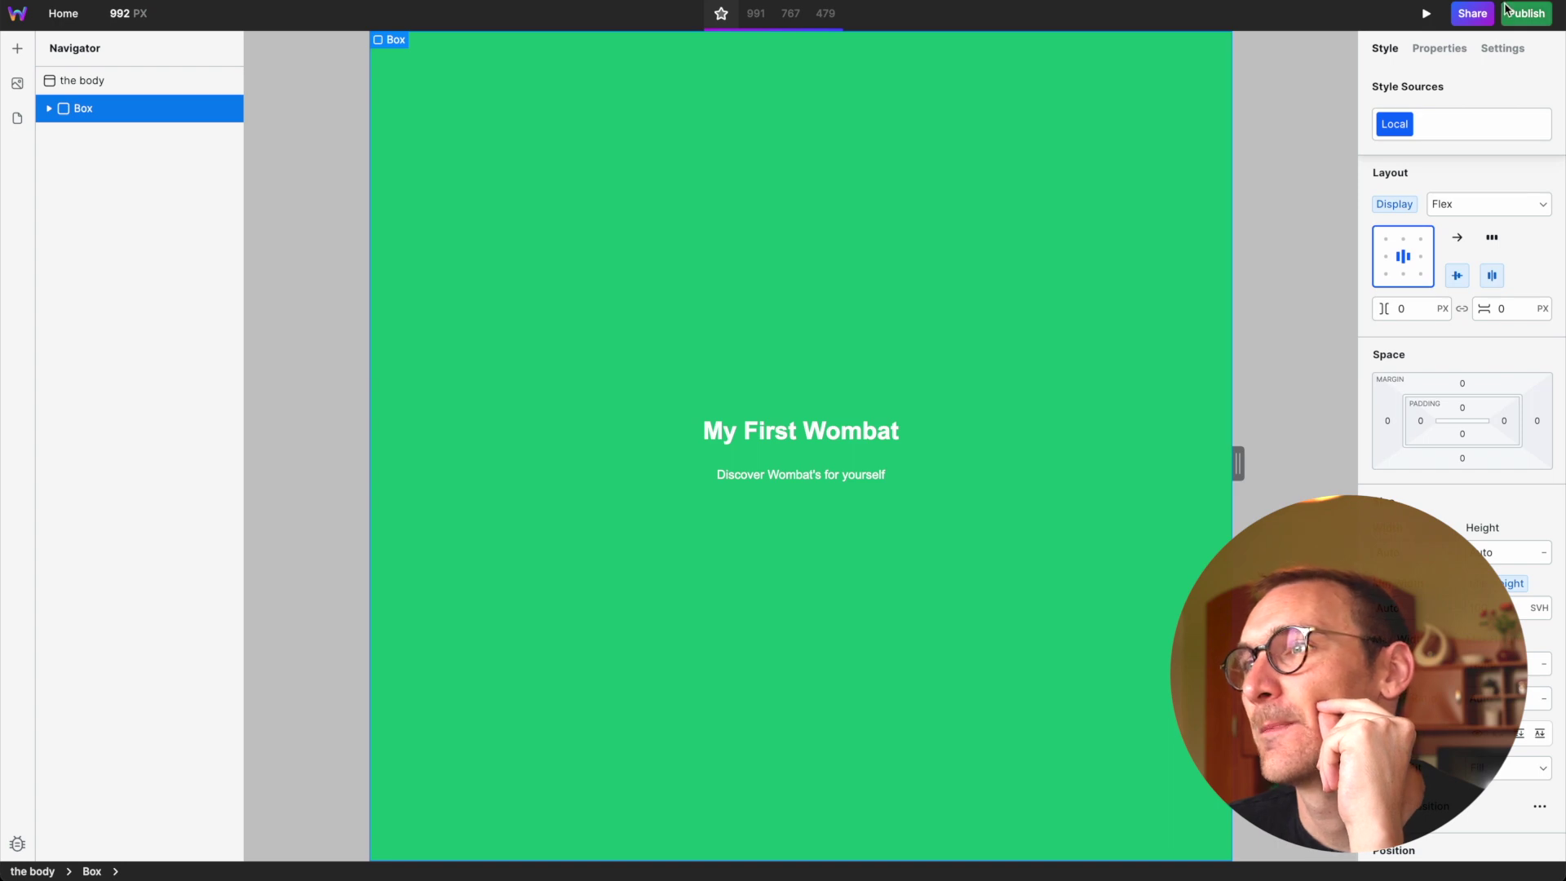
{"action": "left_click", "coordinate": [1426, 14]}
{"action": "right_click", "coordinate": [1040, 381]}
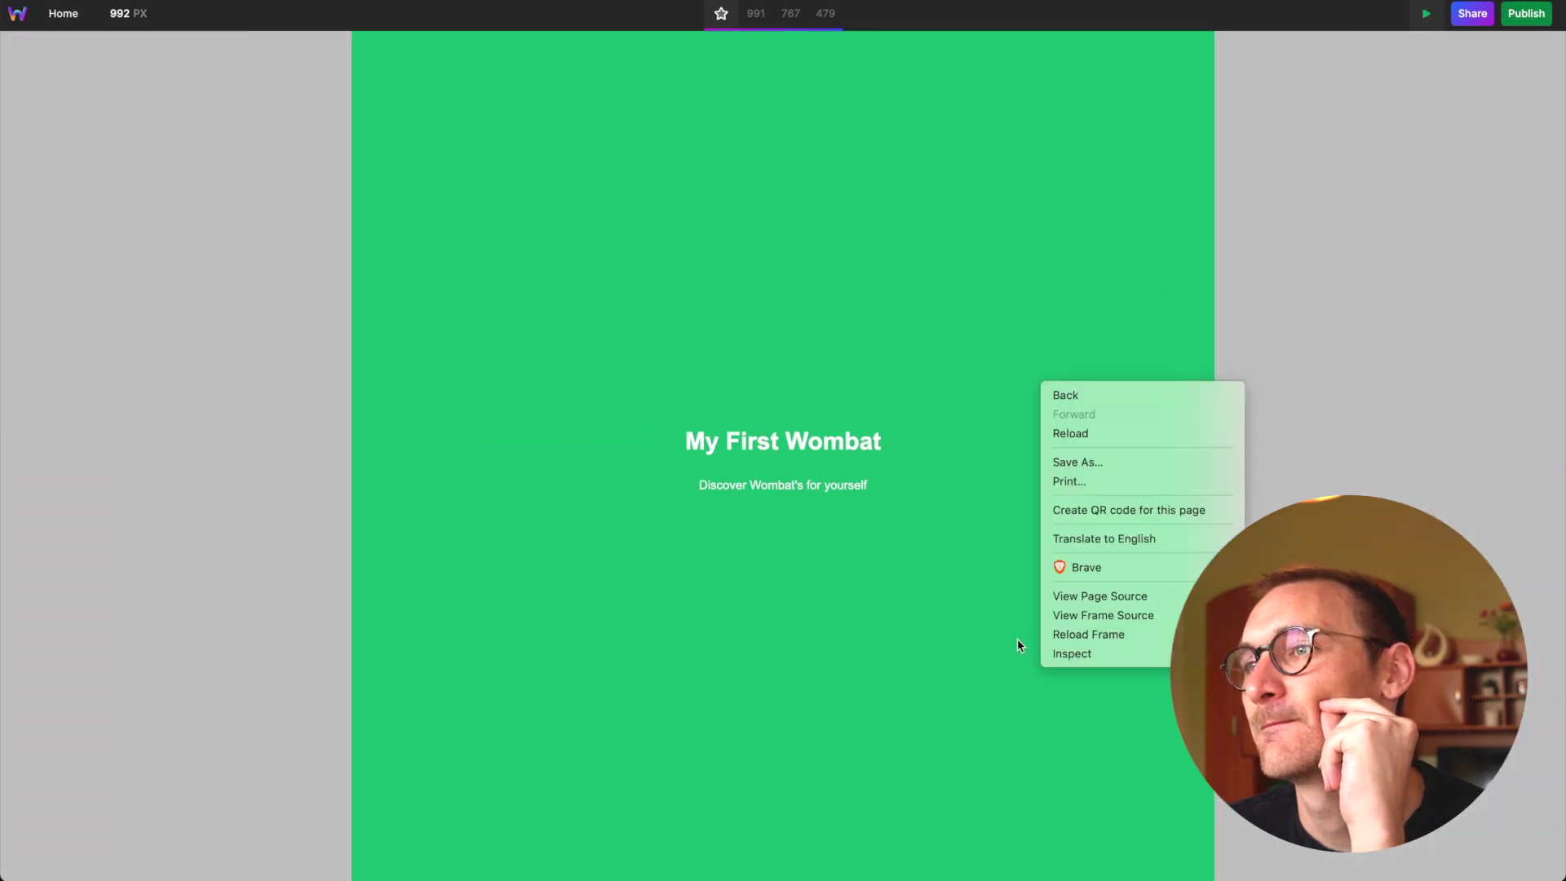
{"action": "left_click", "coordinate": [1071, 657]}
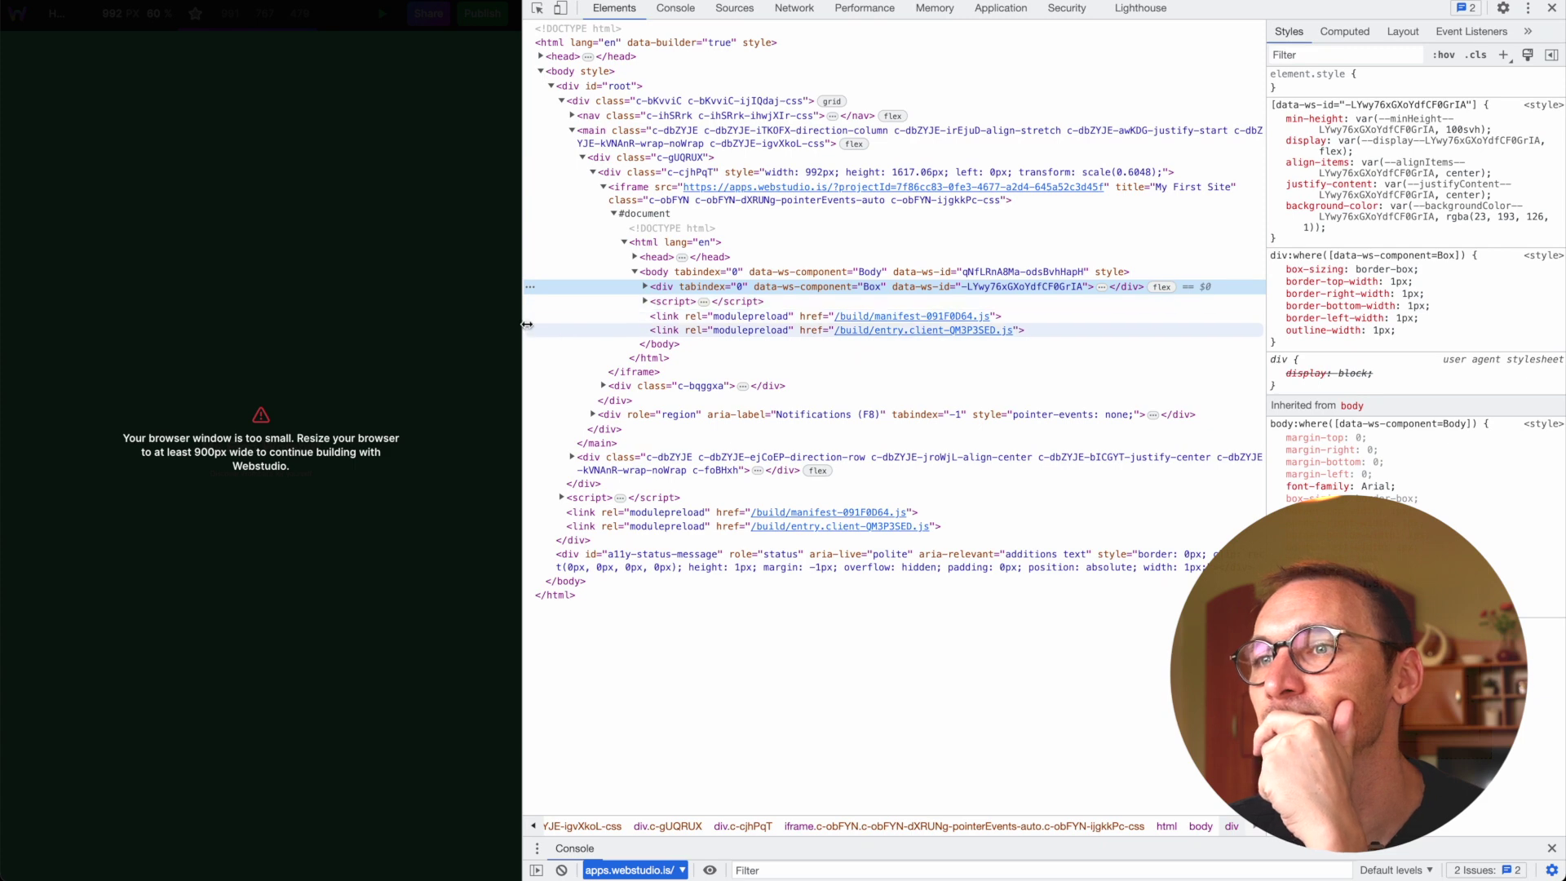
{"action": "left_click_drag", "start_coordinate": [527, 324], "coordinate": [1103, 265]}
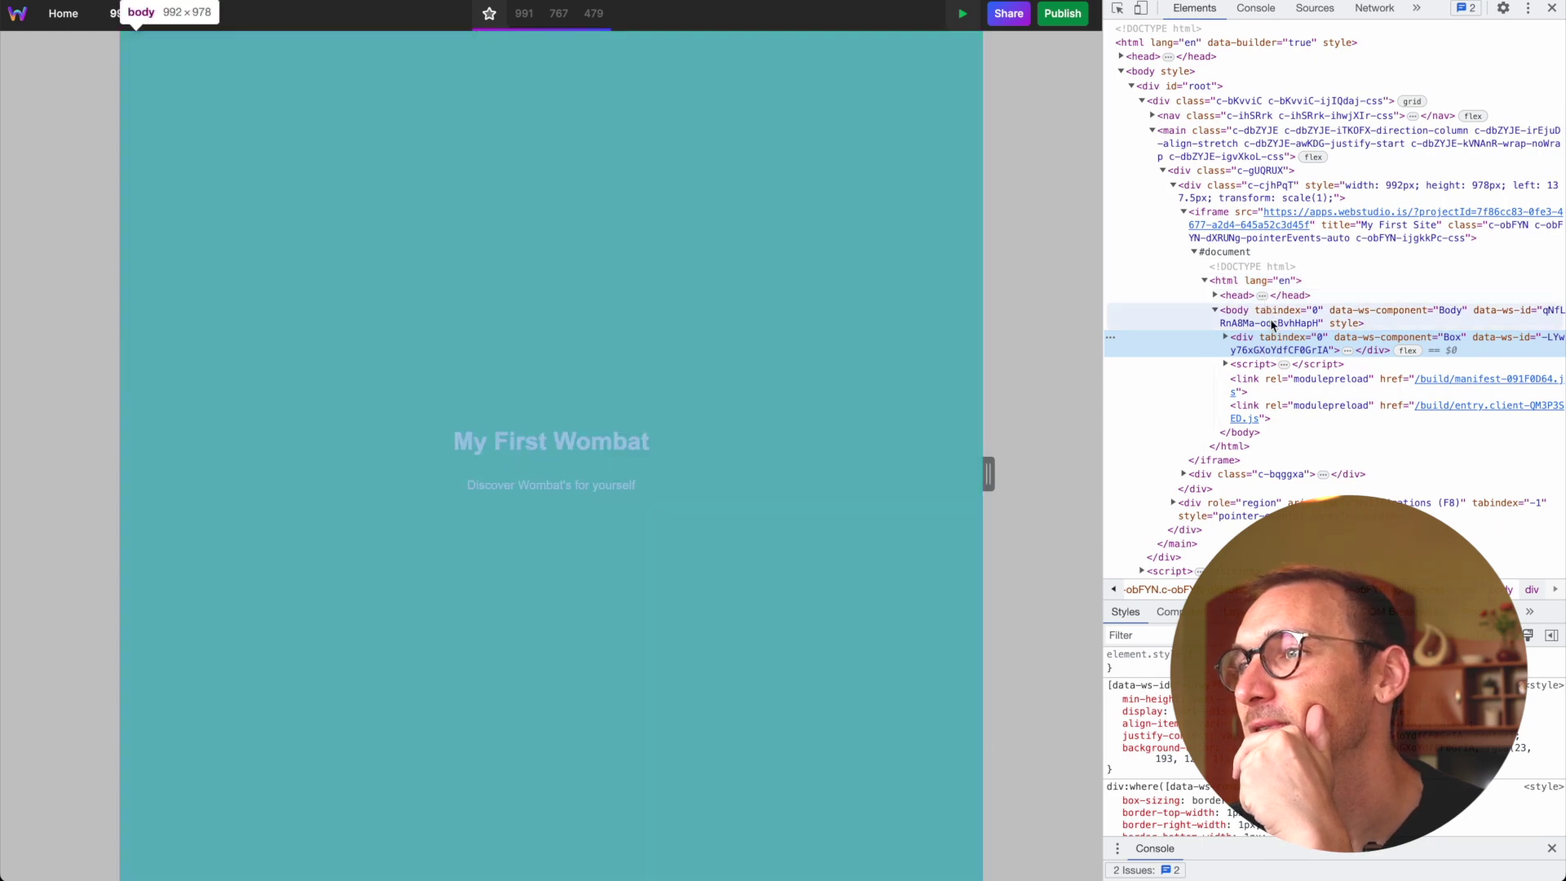
{"action": "left_click", "coordinate": [1273, 324]}
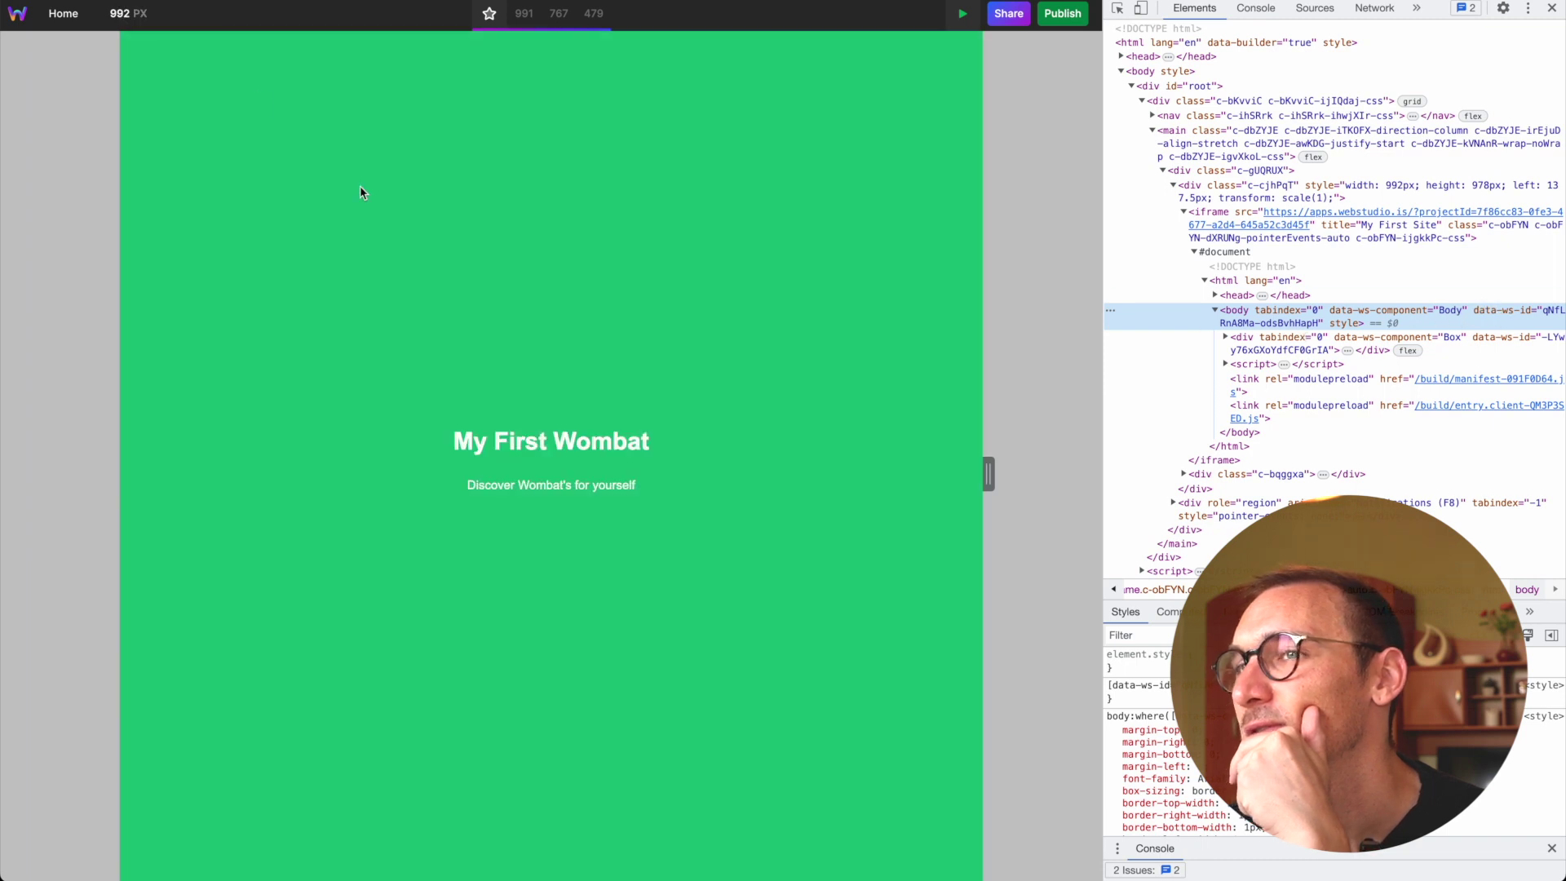
{"action": "left_click", "coordinate": [964, 14]}
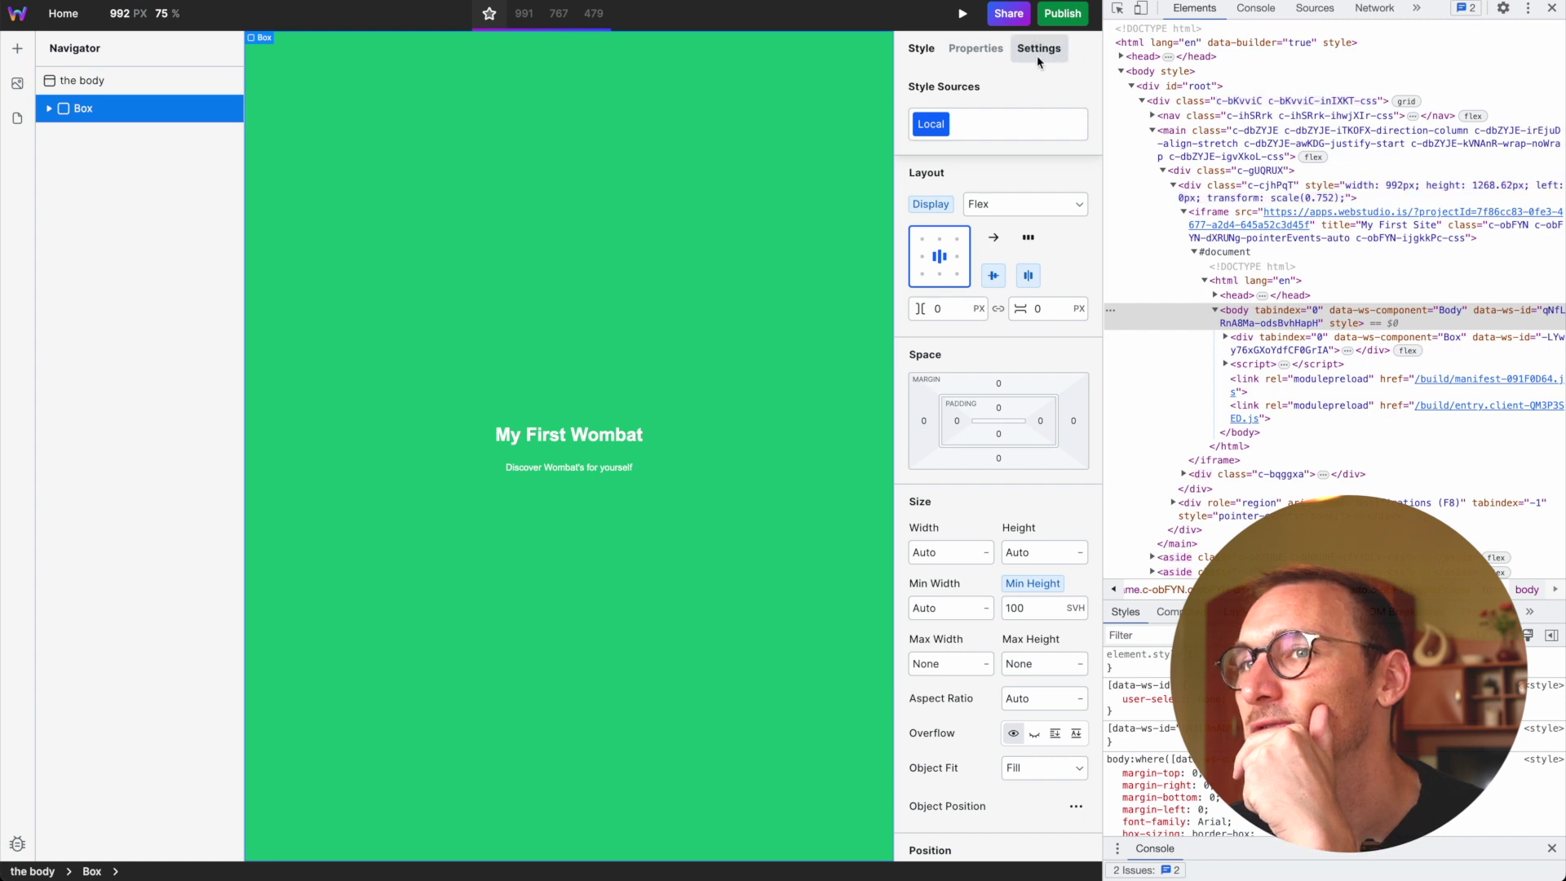
{"action": "left_click", "coordinate": [96, 81]}
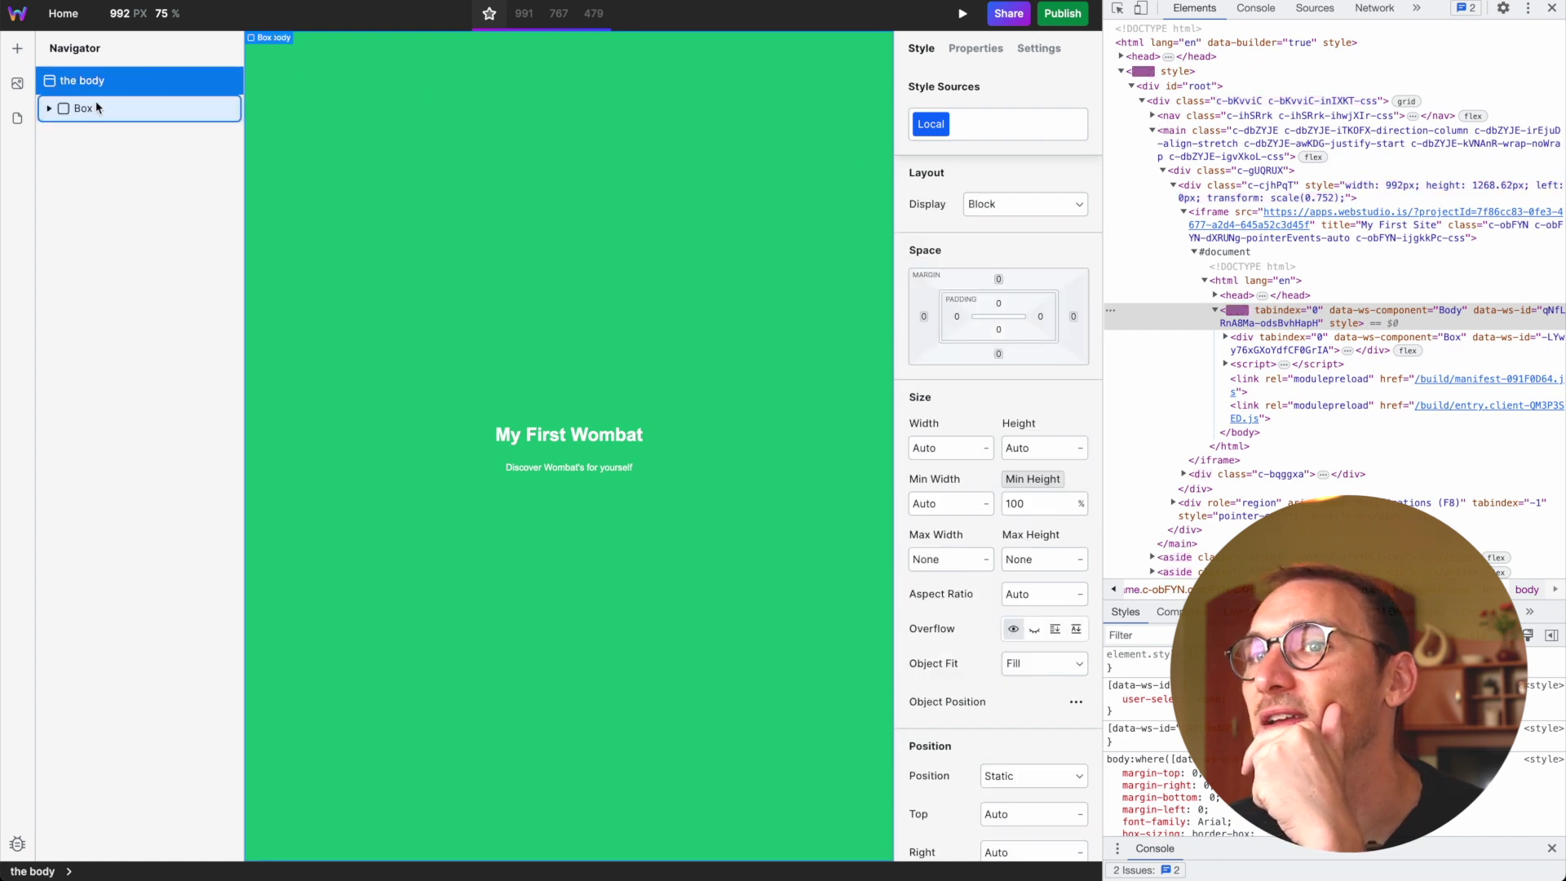
{"action": "left_click", "coordinate": [97, 89]}
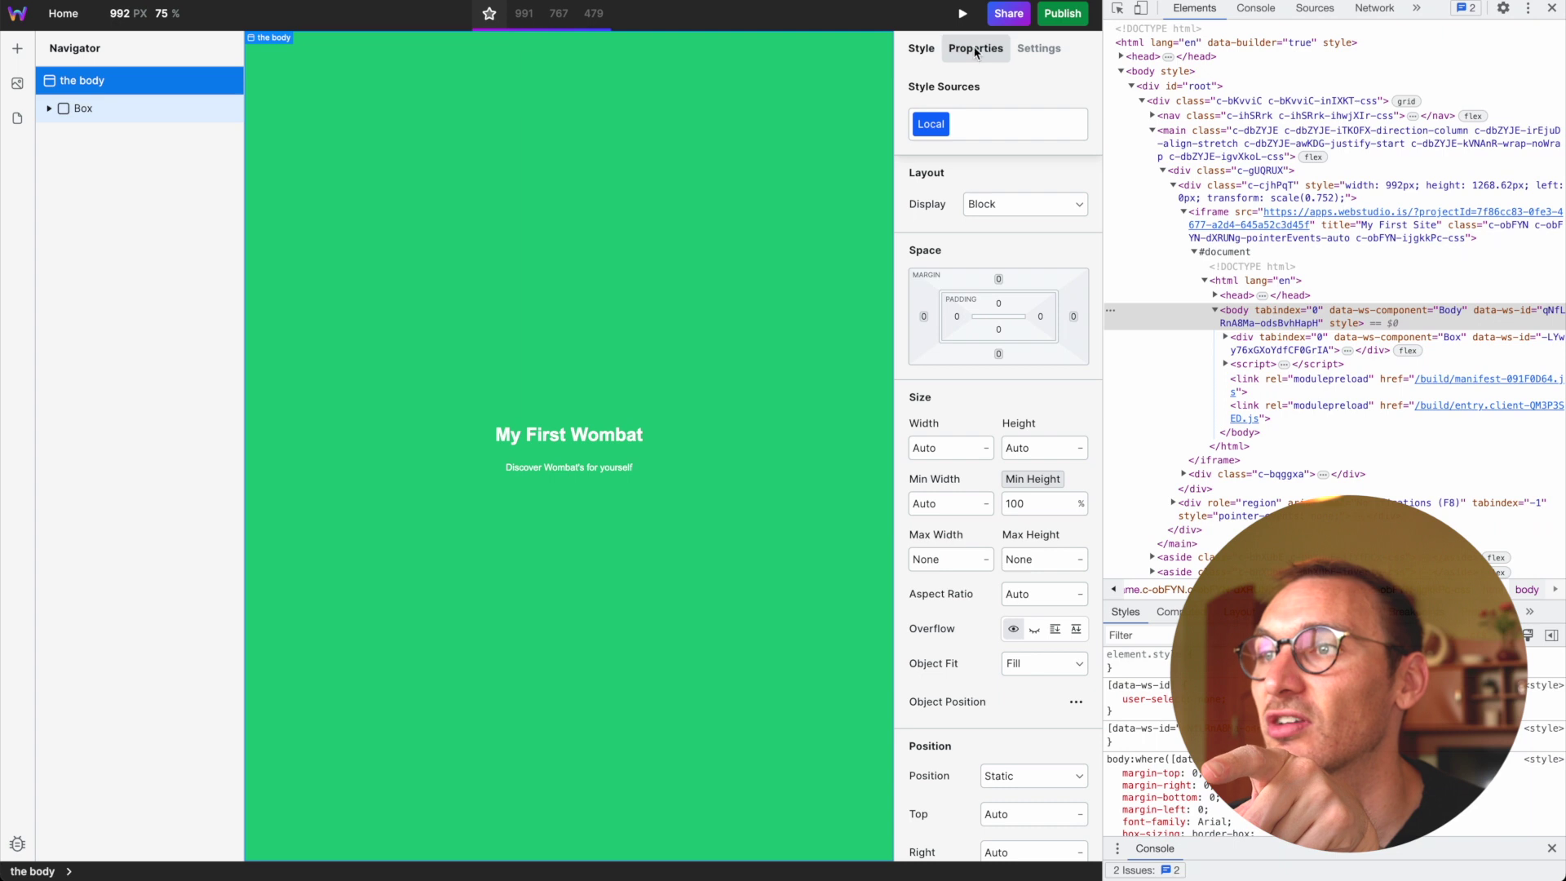
{"action": "left_click", "coordinate": [1038, 48]}
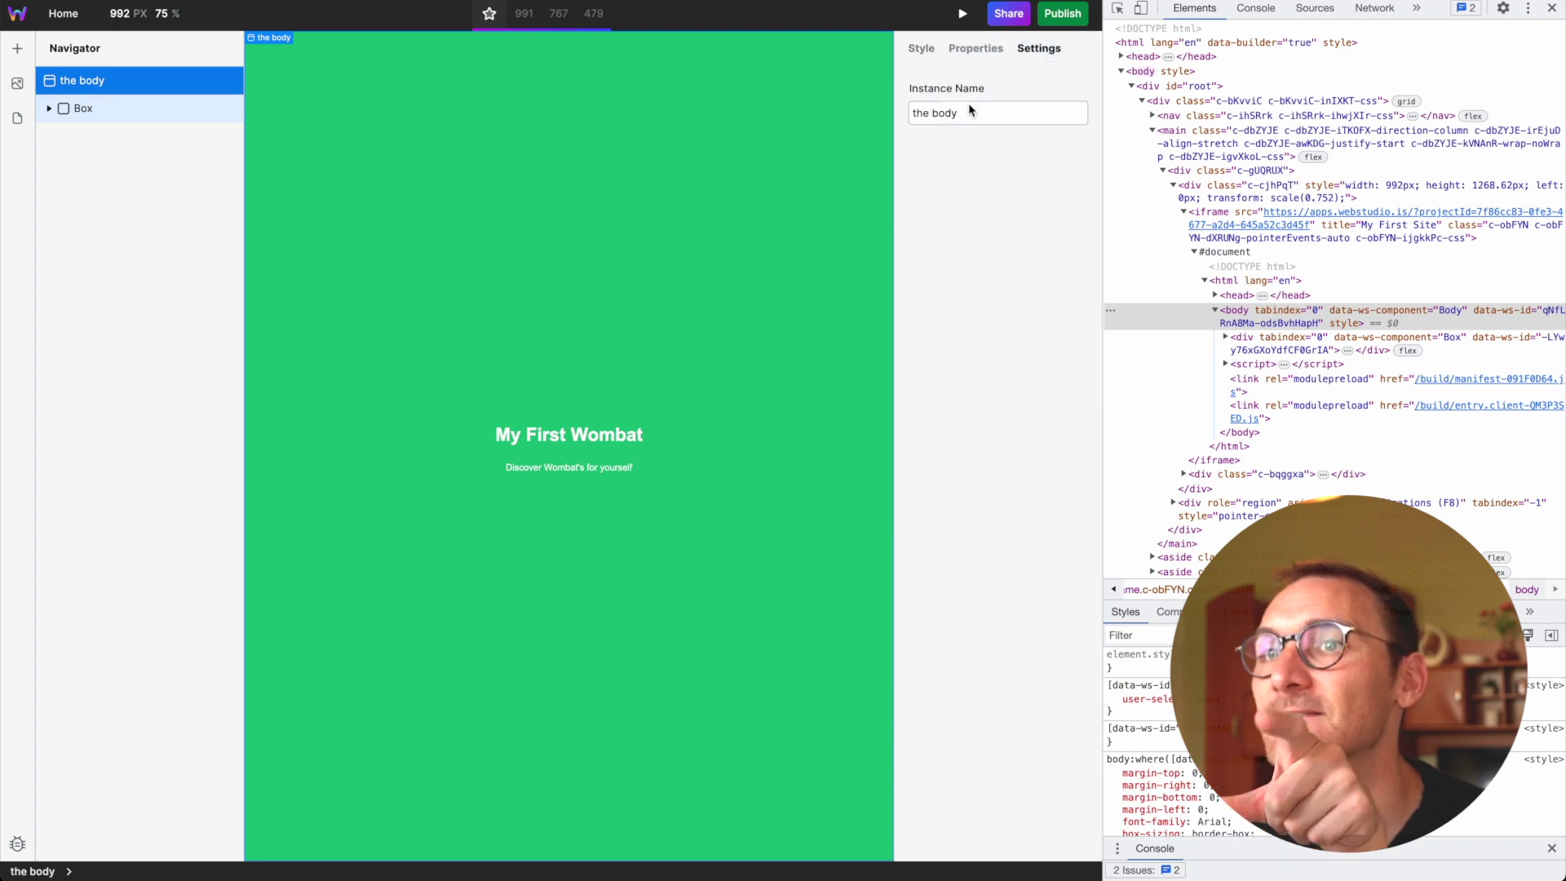
{"action": "left_click_drag", "start_coordinate": [972, 112], "coordinate": [856, 126]}
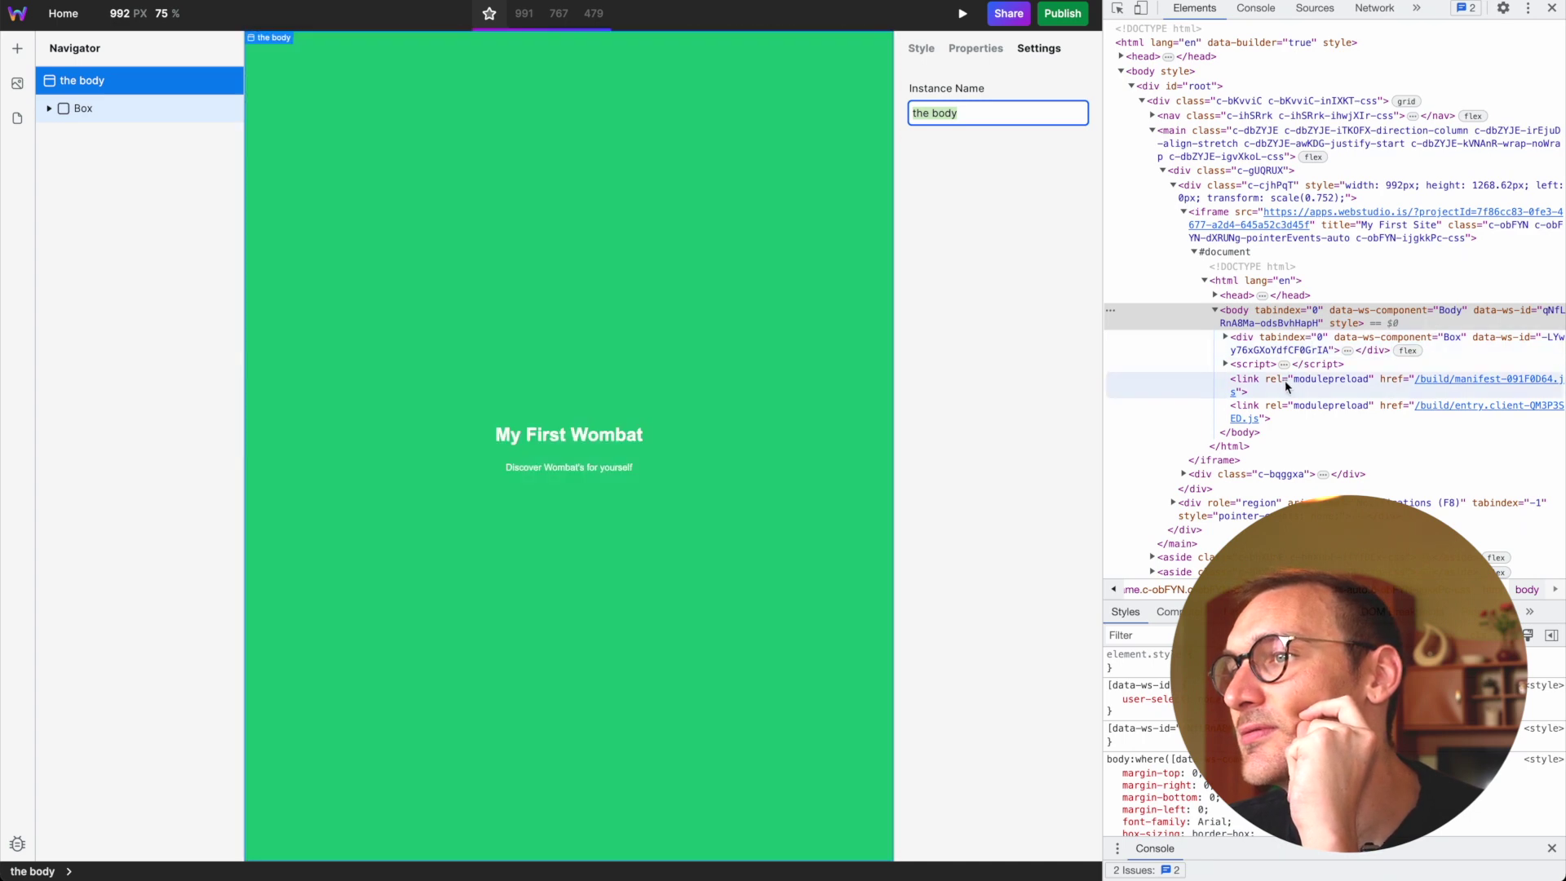
{"action": "left_click", "coordinate": [961, 15]}
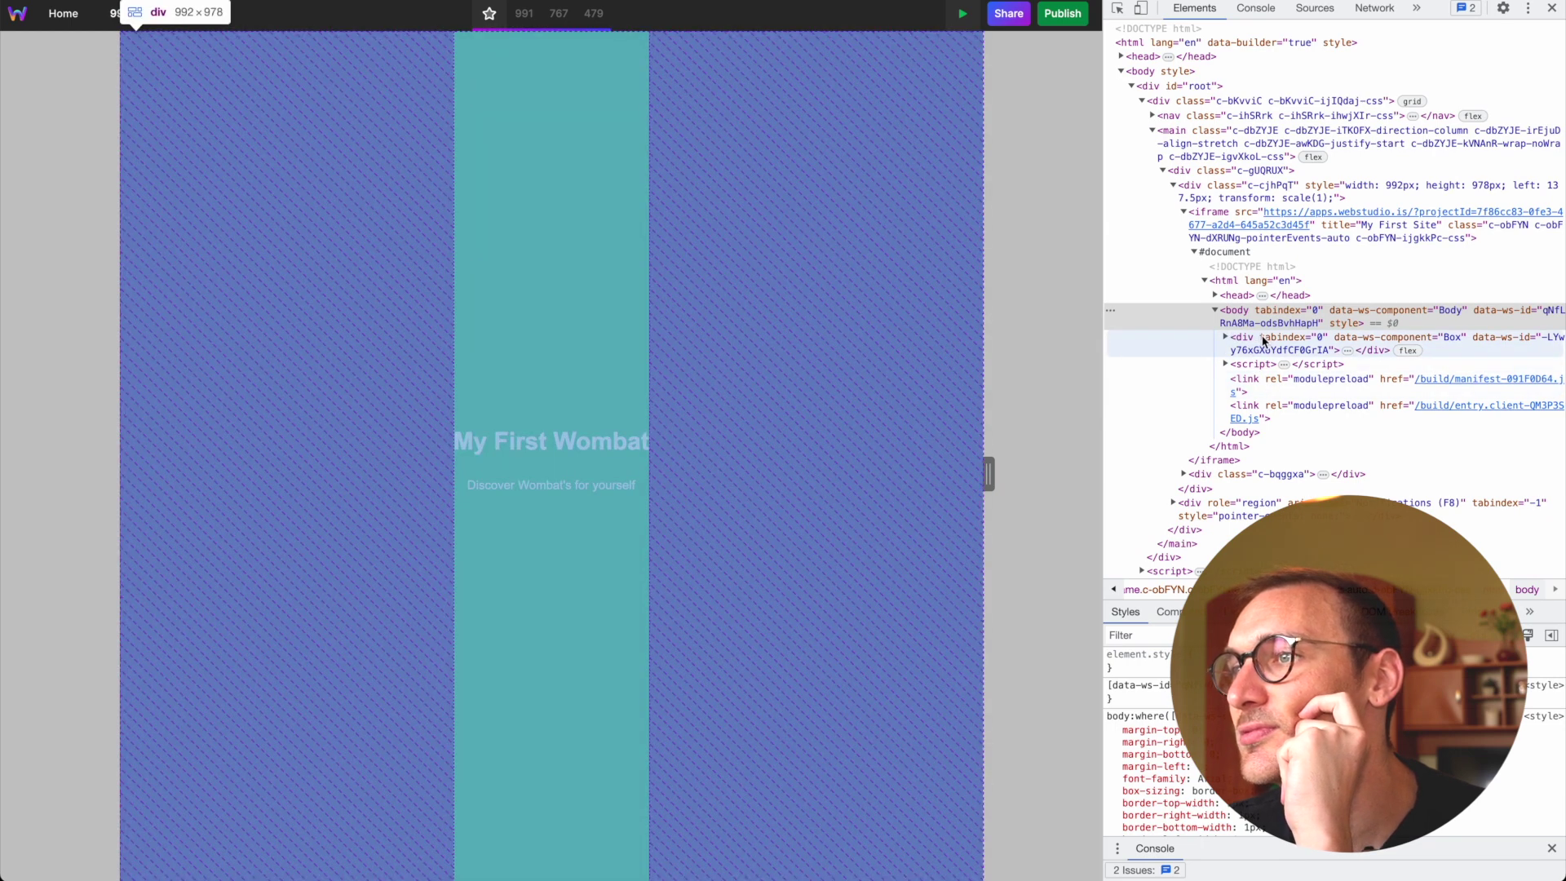
{"action": "left_click", "coordinate": [1265, 342]}
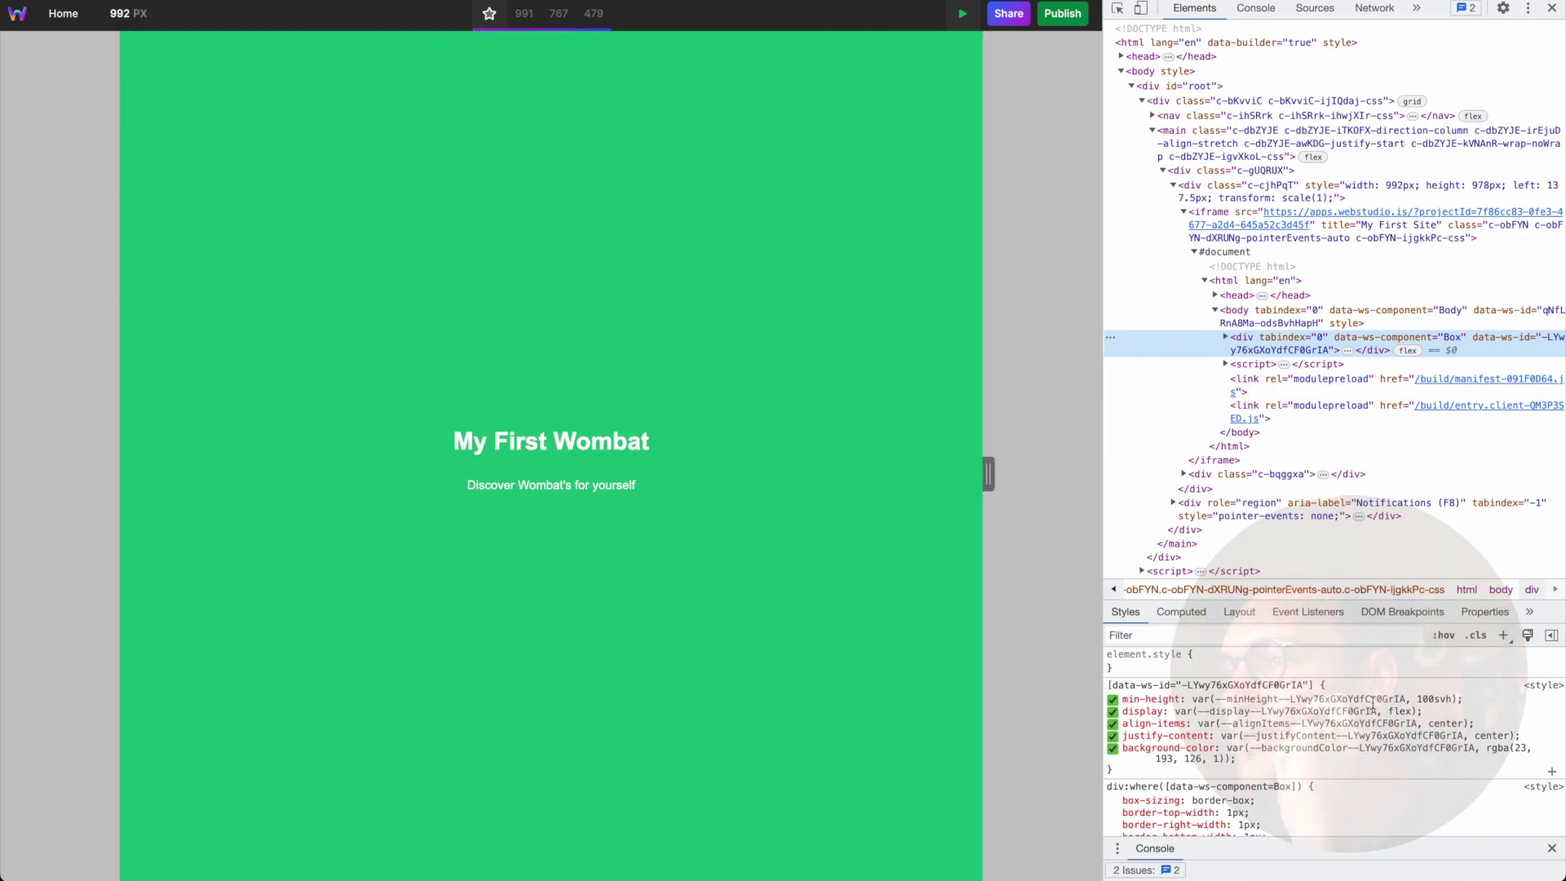
Expand the Box div in the Elements panel to reveal the inner div with h1 and p.
{"action": "mouse_move", "coordinate": [1372, 703]}
{"action": "mouse_move", "coordinate": [1319, 752]}
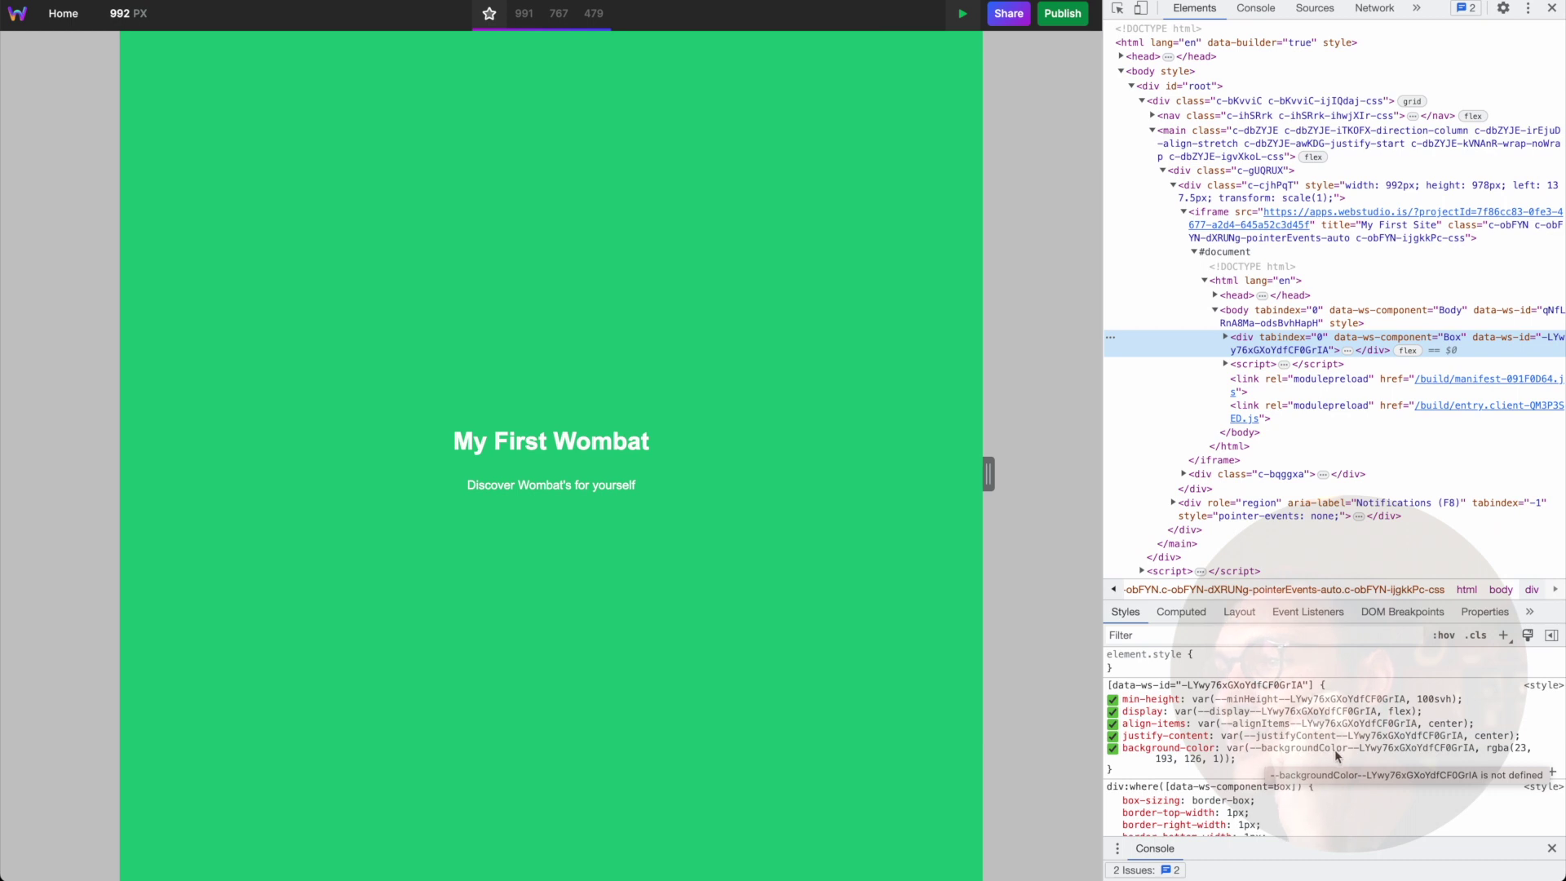
{"action": "scroll", "coordinate": [1334, 749], "scroll_direction": "down", "scroll_amount": 2}
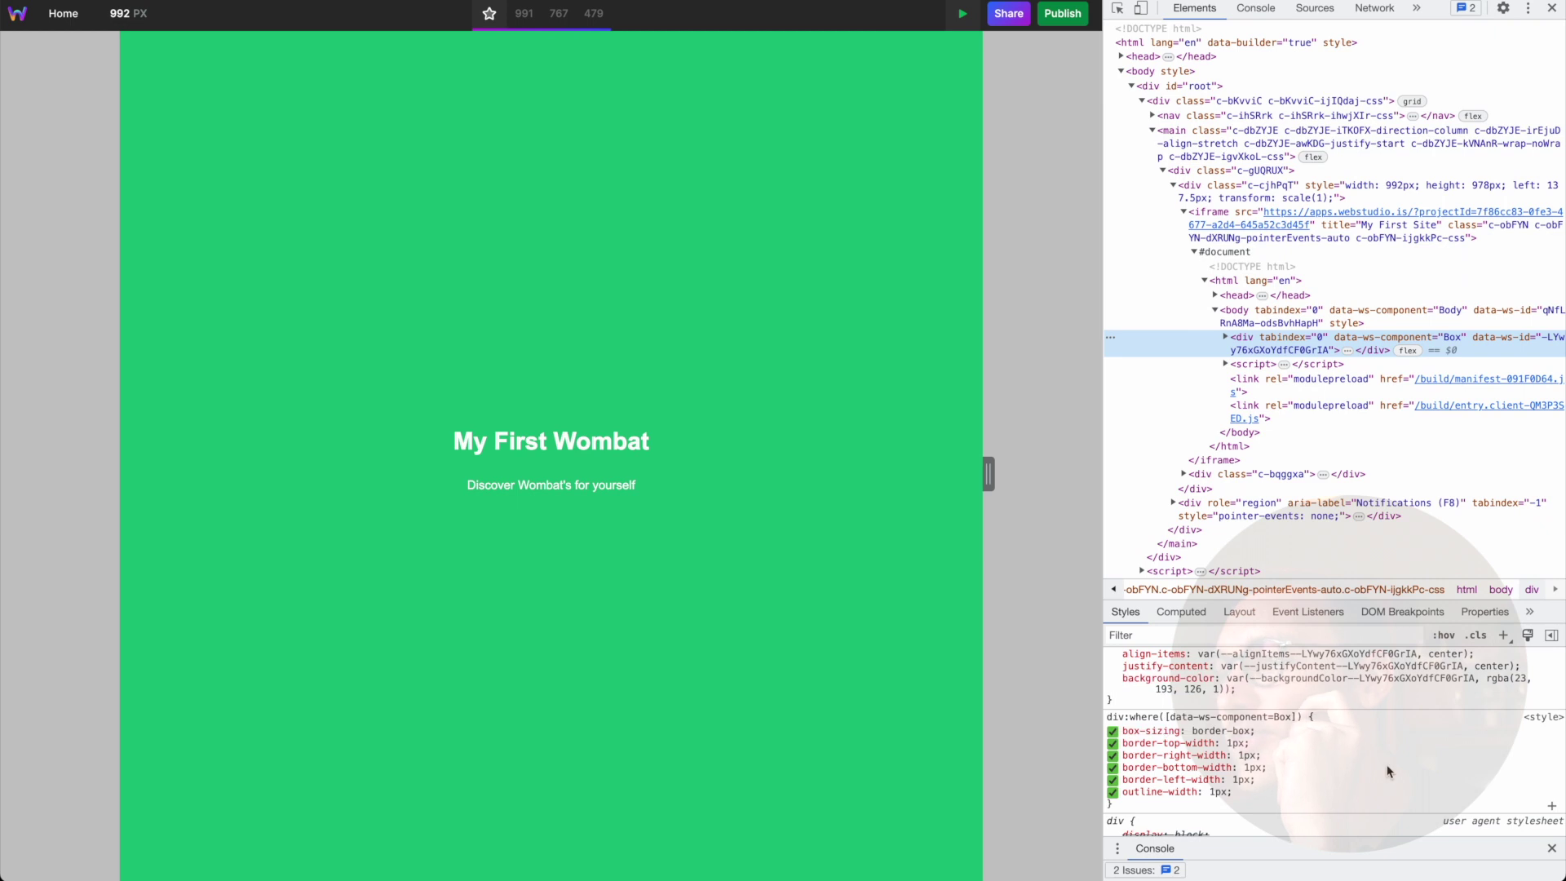
{"action": "scroll", "coordinate": [1386, 772], "scroll_direction": "down", "scroll_amount": 4}
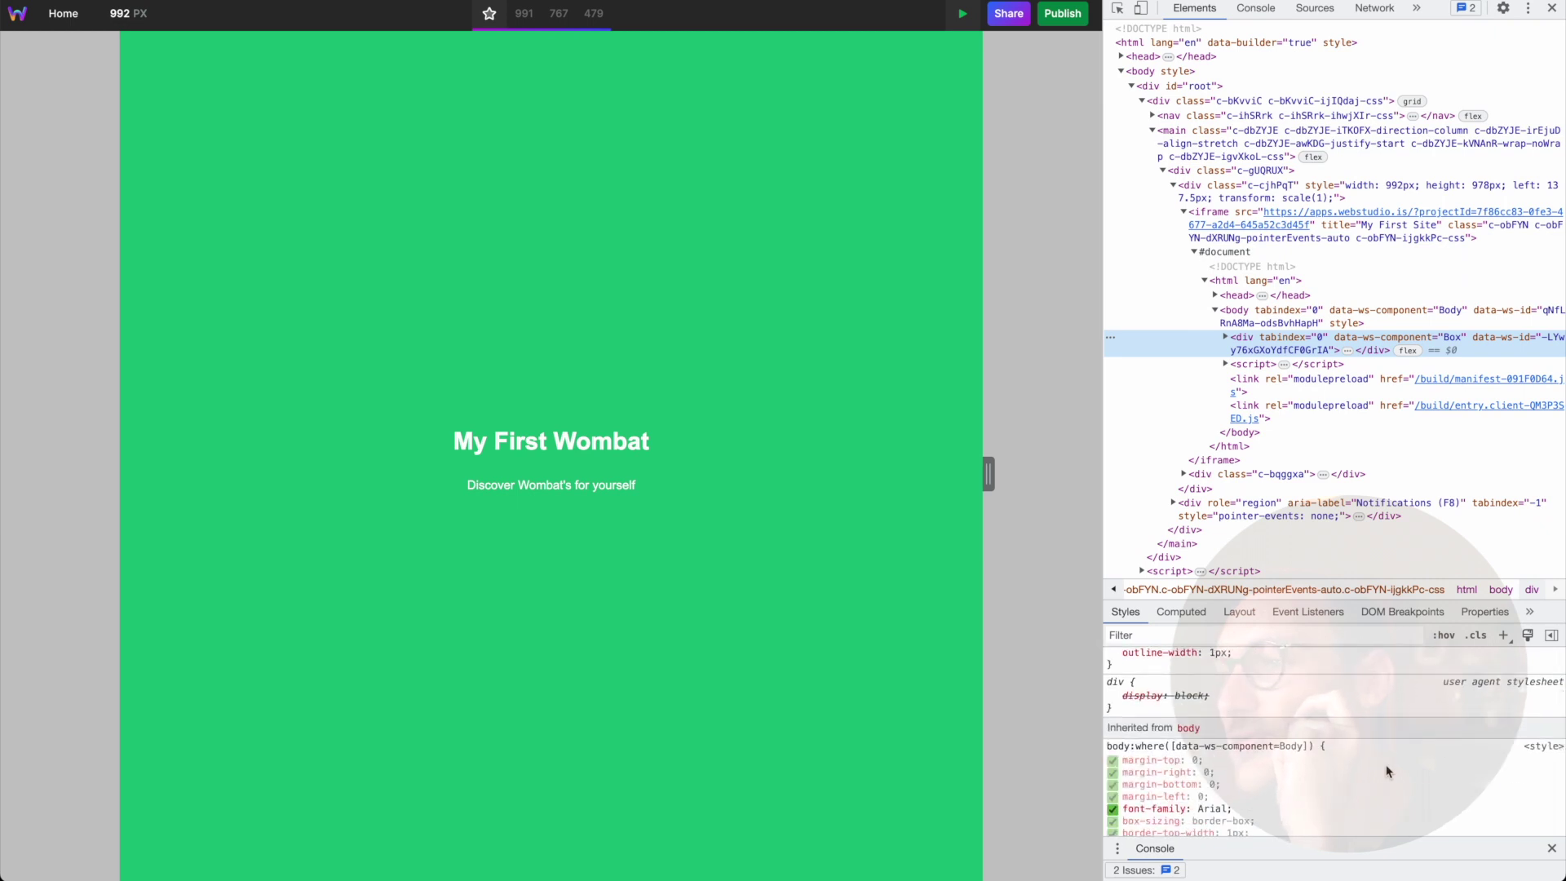
{"action": "scroll", "coordinate": [1387, 771], "scroll_direction": "up", "scroll_amount": 6}
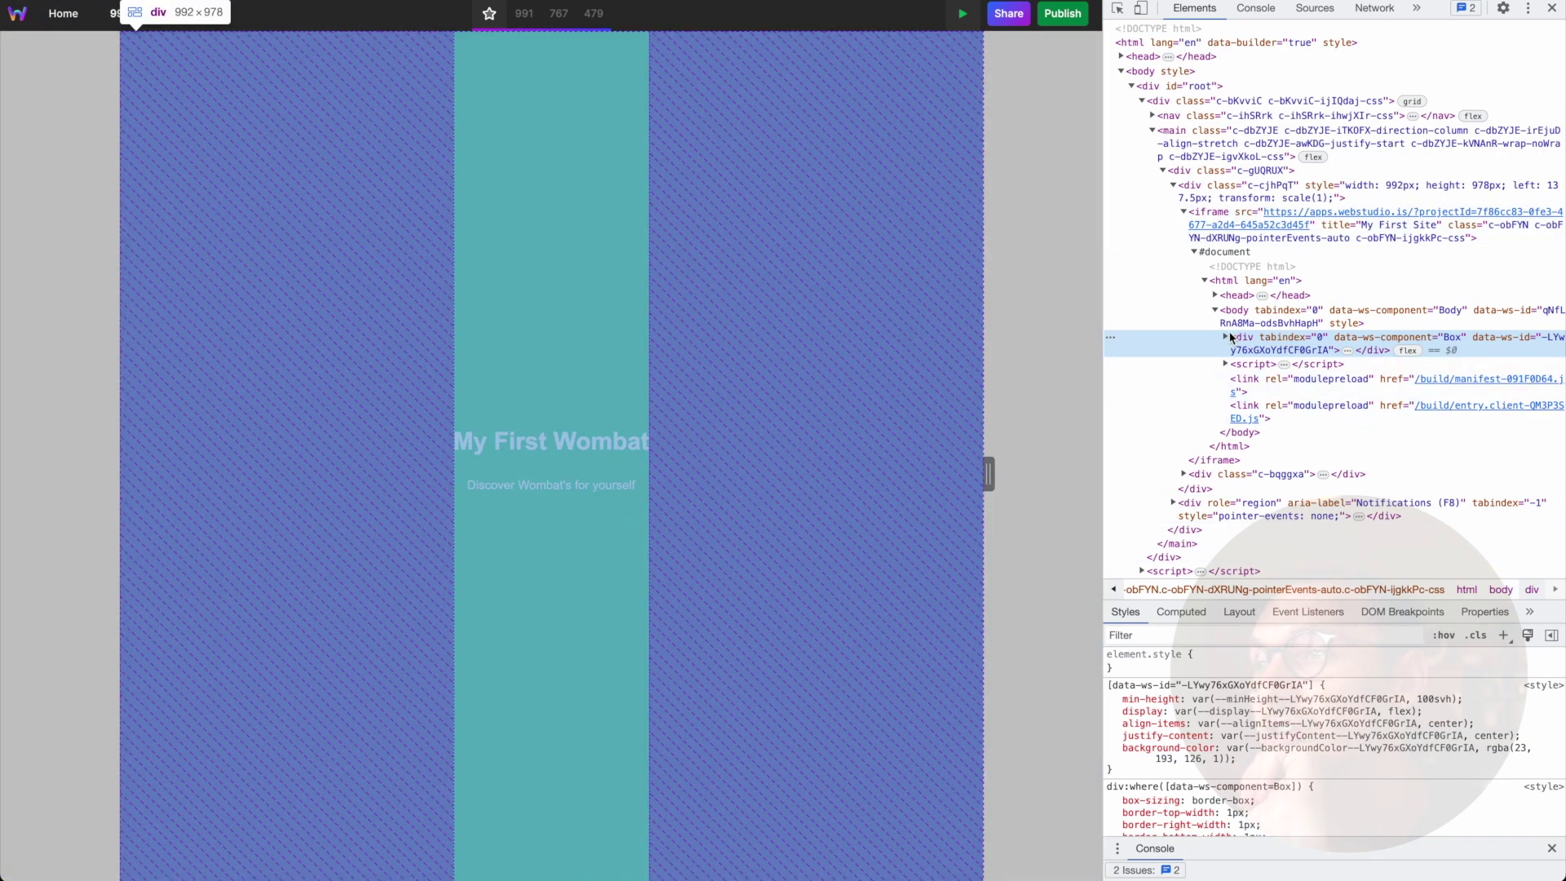
{"action": "left_click", "coordinate": [1225, 337]}
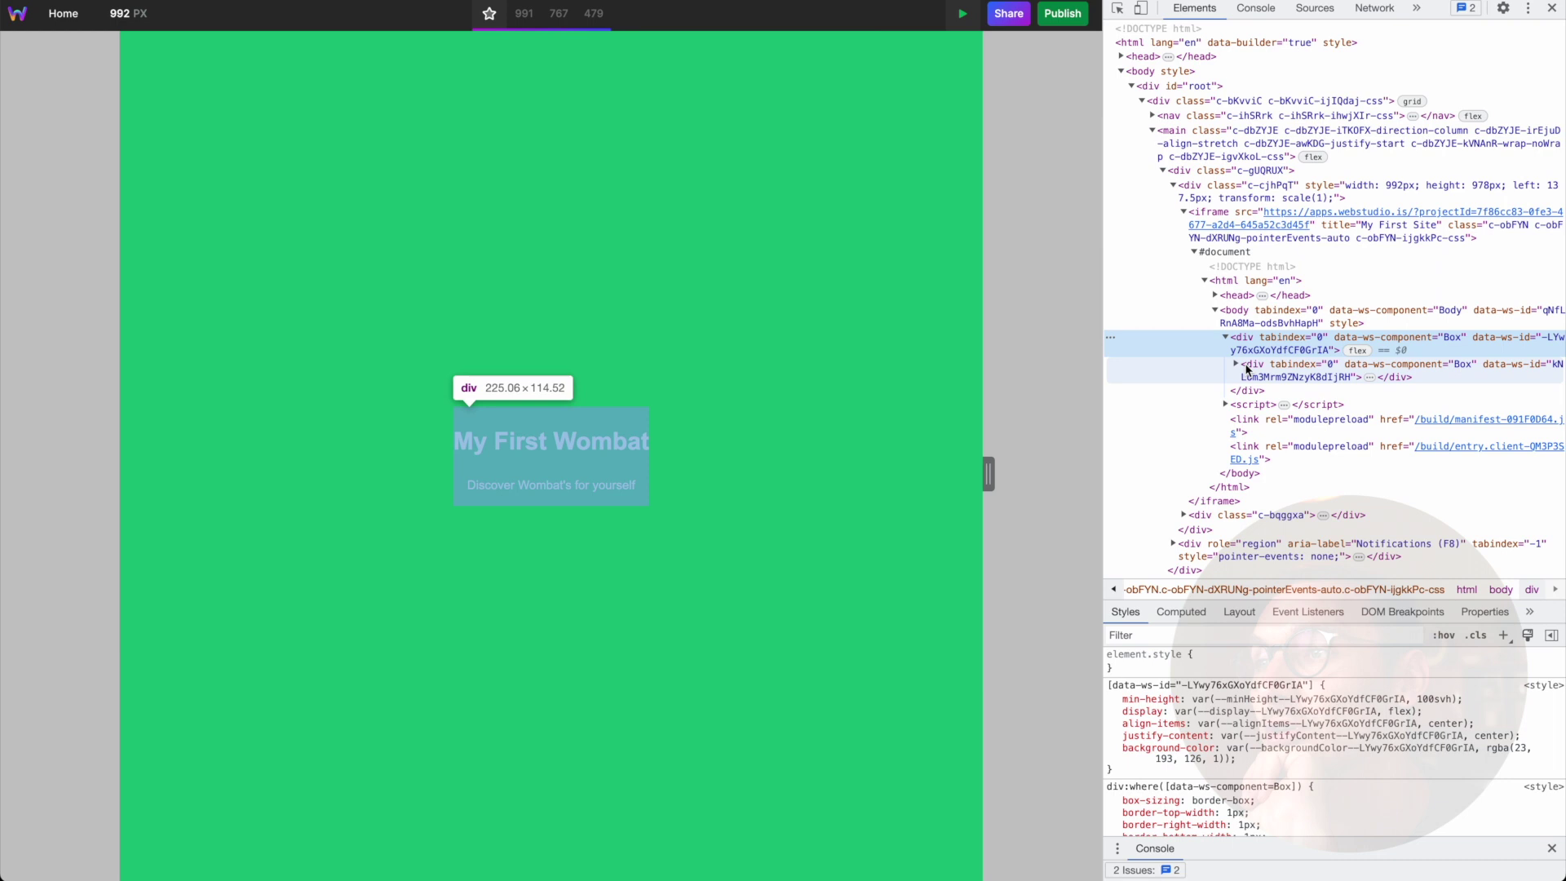
{"action": "left_click", "coordinate": [1237, 364]}
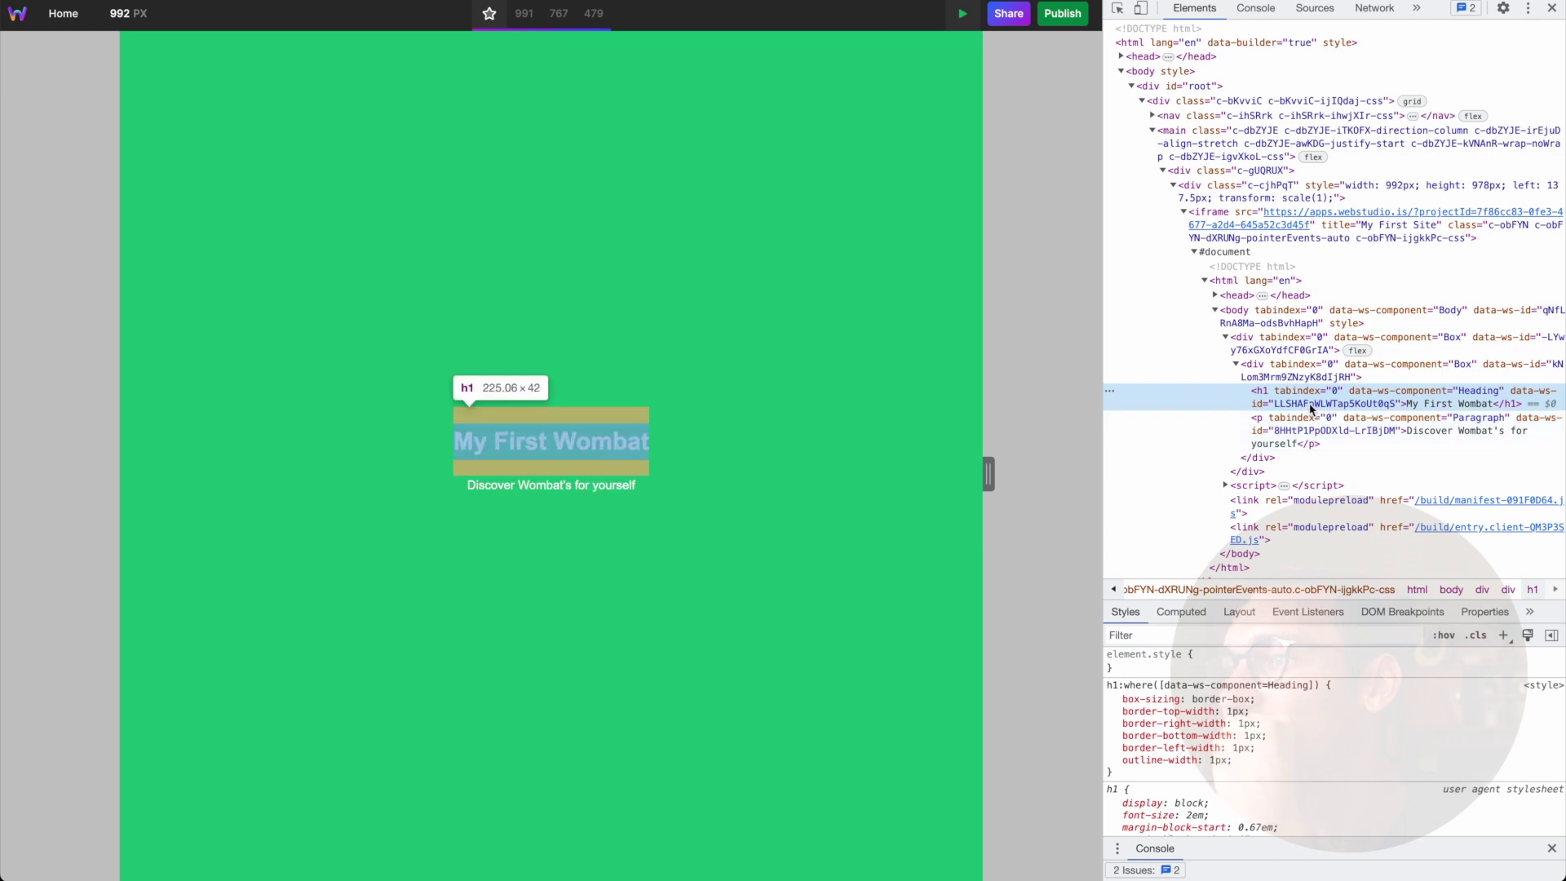
{"action": "left_click", "coordinate": [963, 14]}
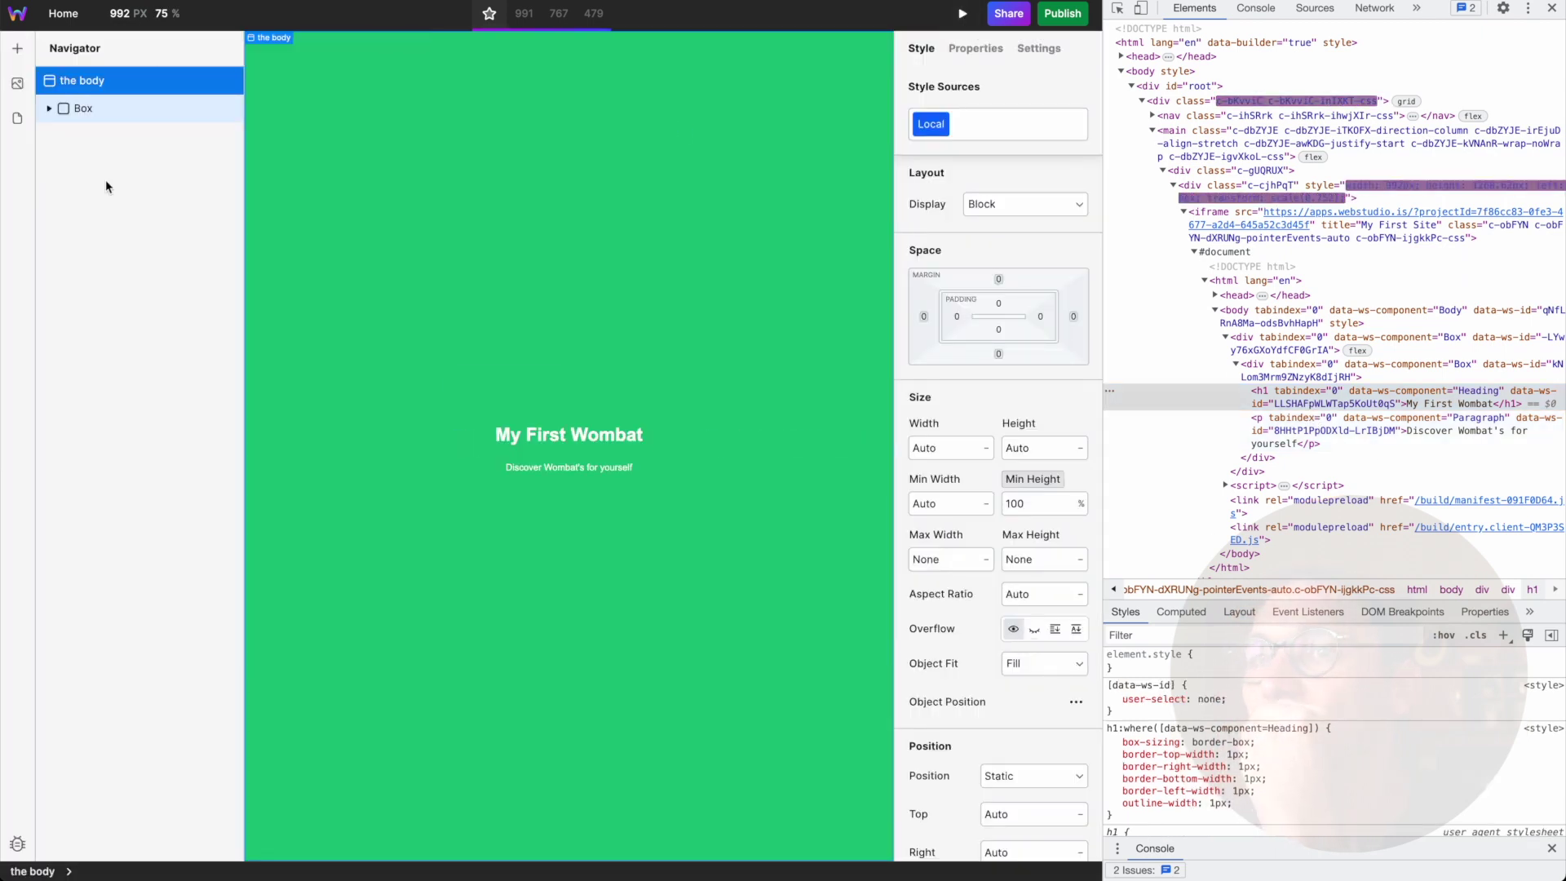
Check the outer Box's Tag property and keep it as Div.
{"action": "left_click", "coordinate": [93, 112]}
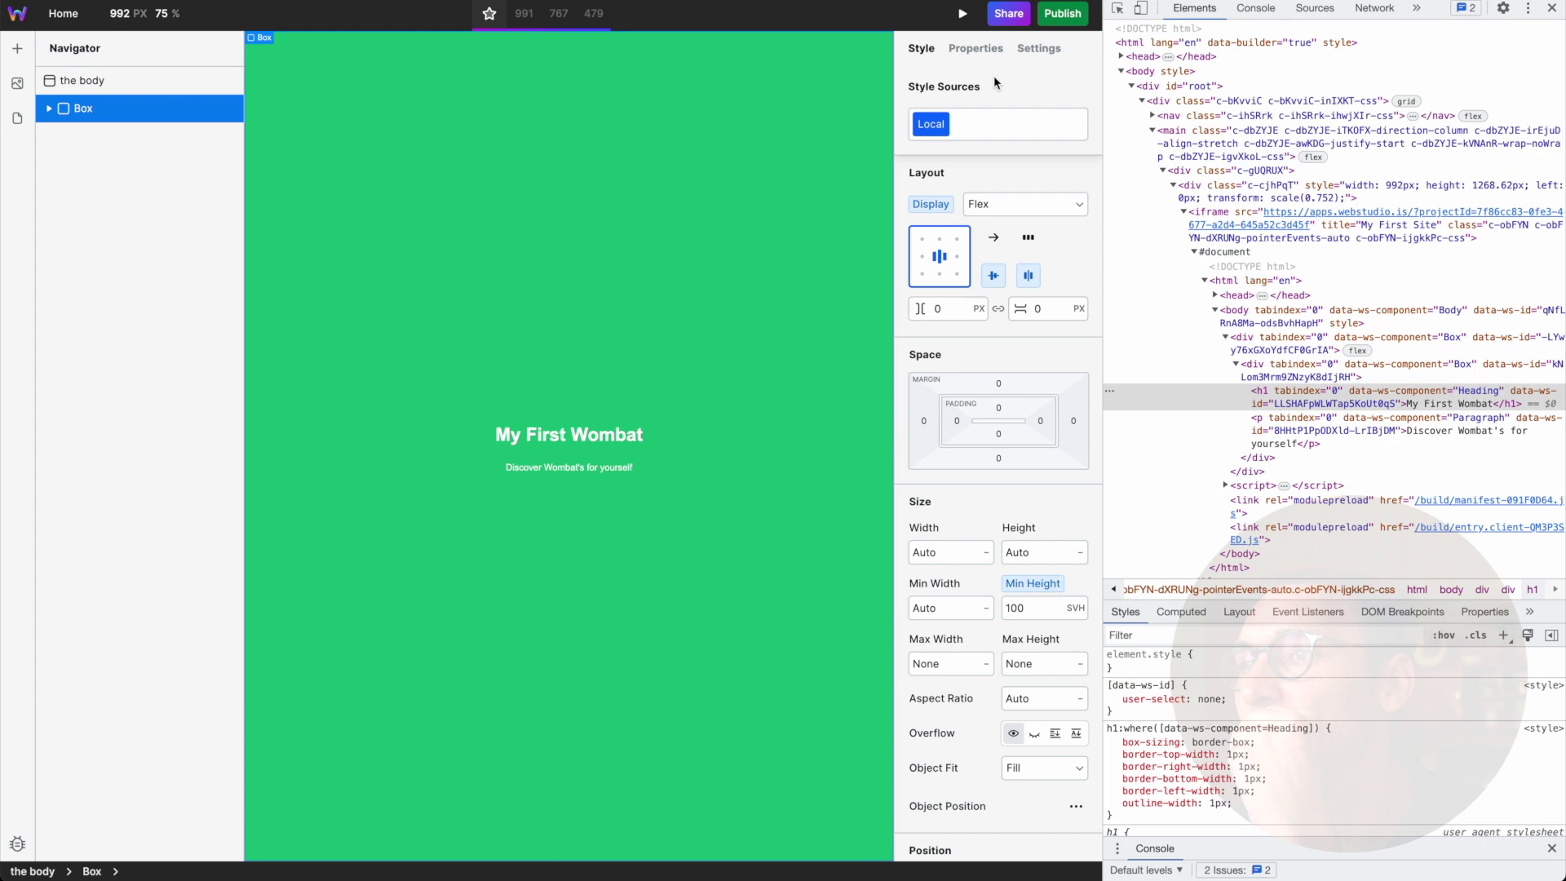
{"action": "left_click", "coordinate": [963, 14]}
{"action": "left_click", "coordinate": [963, 14]}
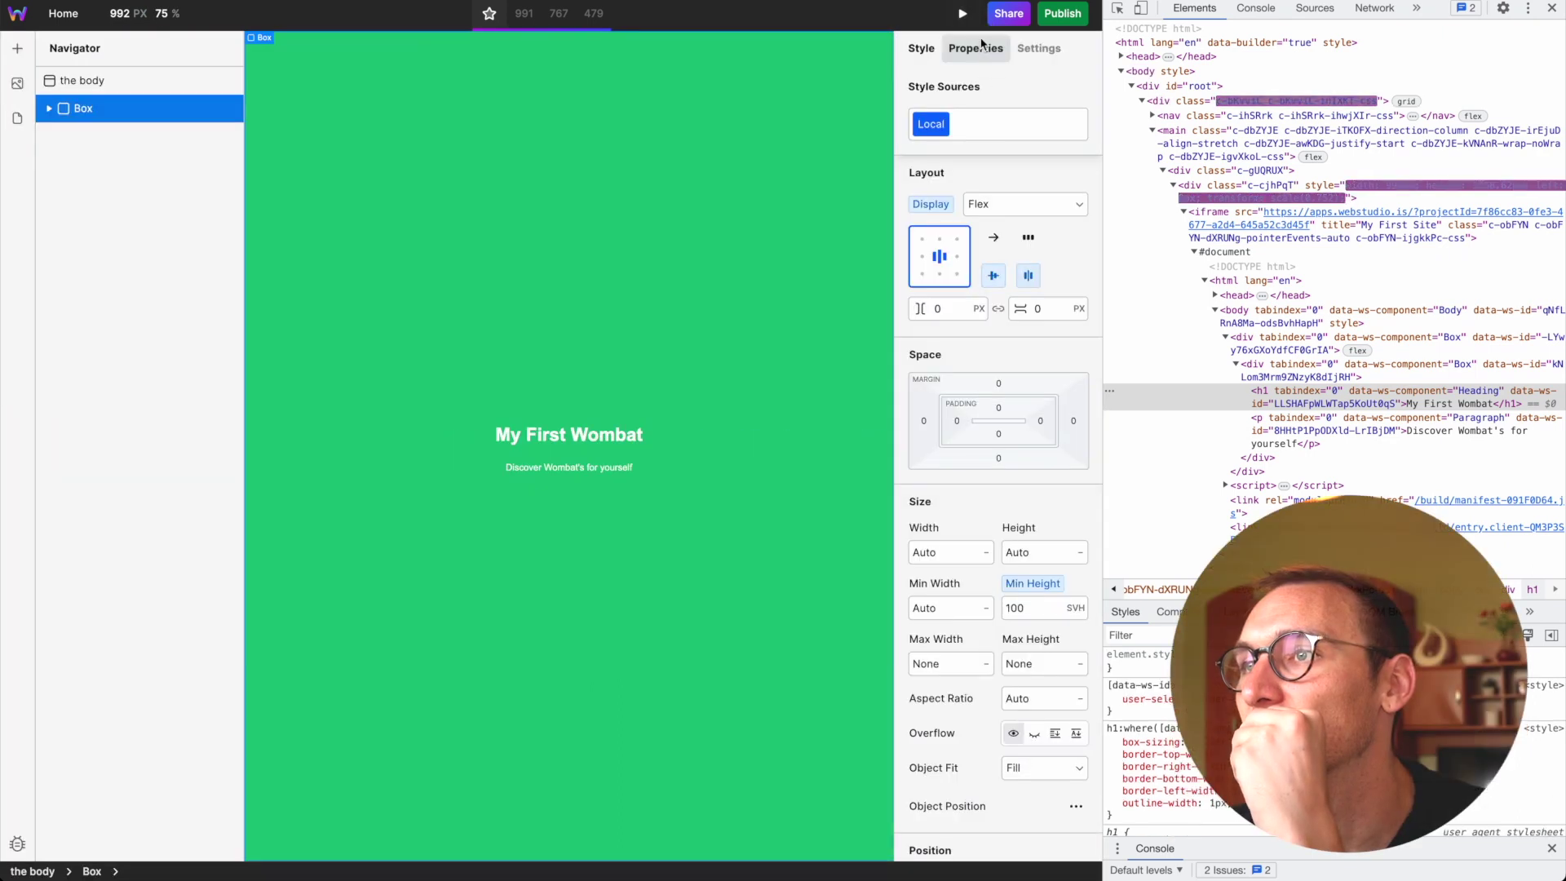
{"action": "left_click", "coordinate": [983, 49]}
{"action": "left_click", "coordinate": [967, 174]}
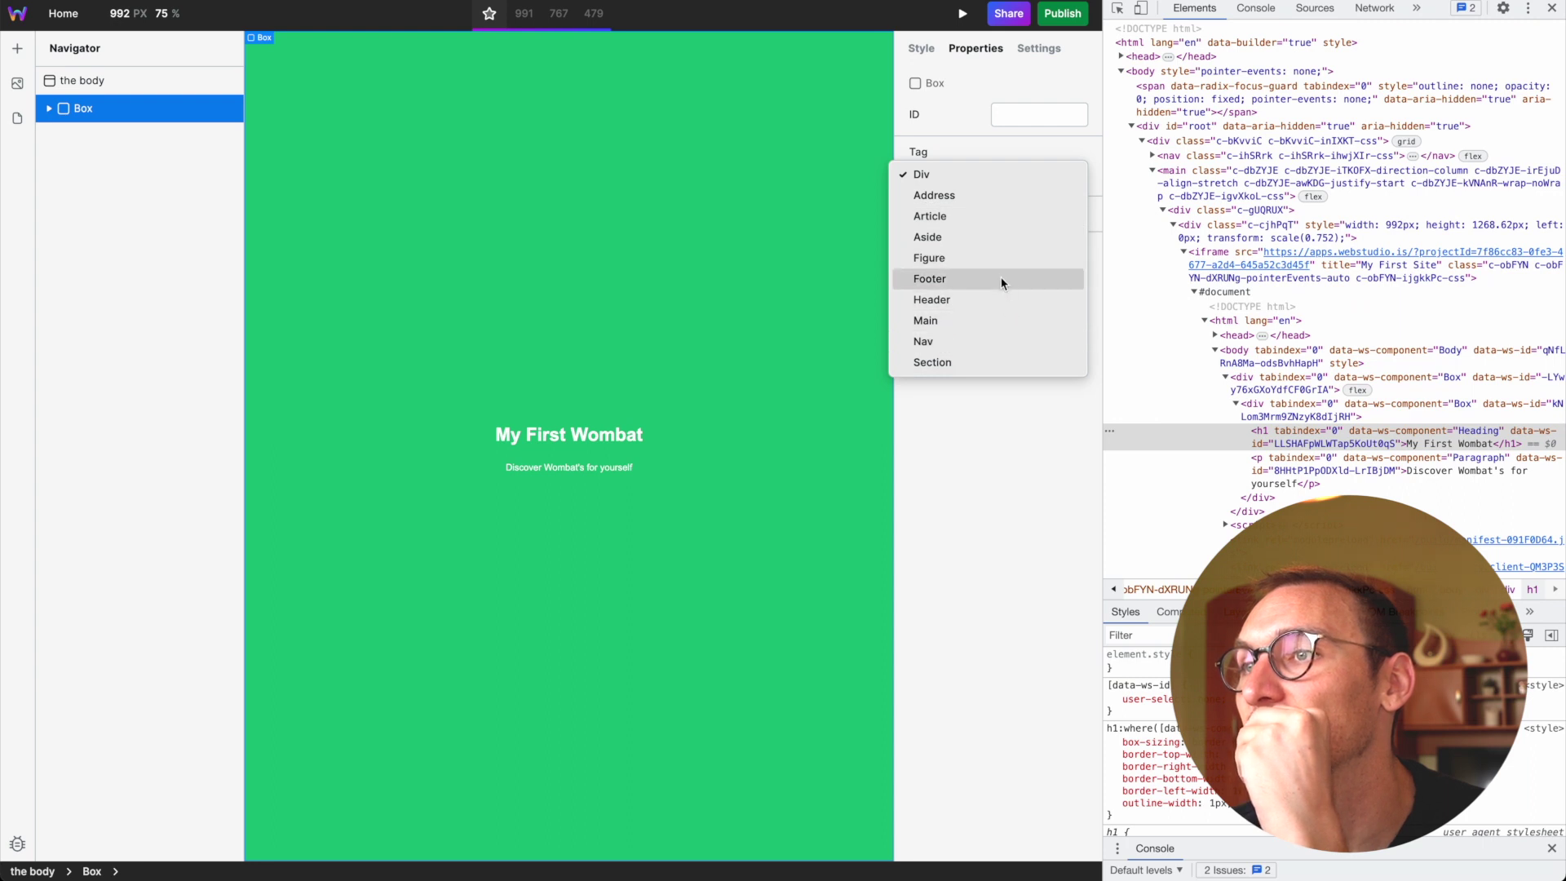
{"action": "left_click", "coordinate": [975, 175]}
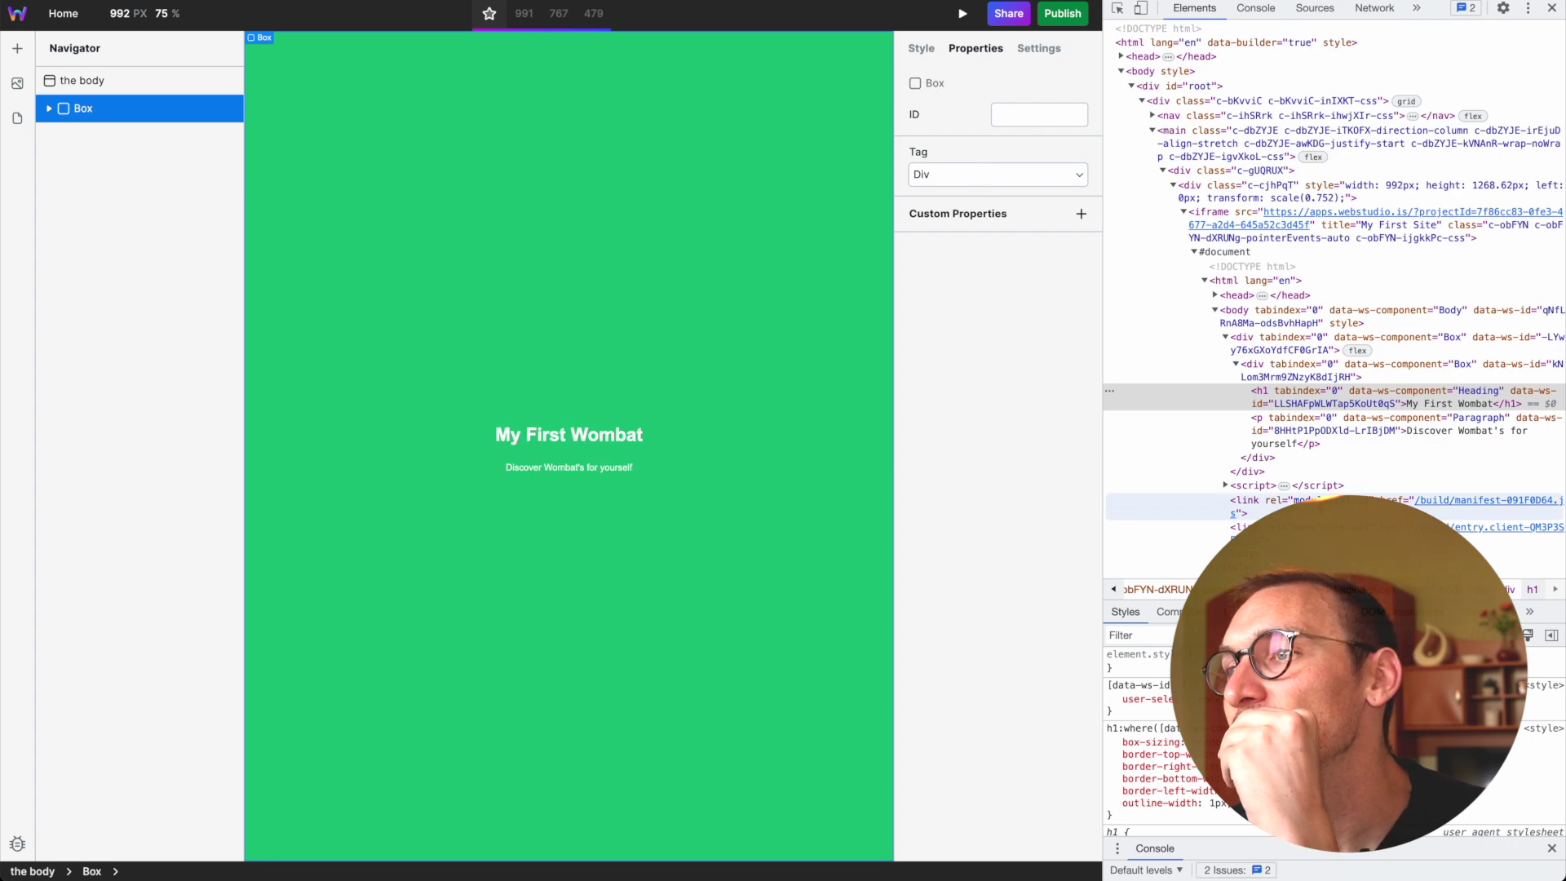
Bring up the Pages list, showing Home as the project's only page.
{"action": "scroll", "coordinate": [1307, 467], "scroll_direction": "down", "scroll_amount": 1}
{"action": "scroll", "coordinate": [1307, 466], "scroll_direction": "down", "scroll_amount": 3}
{"action": "scroll", "coordinate": [1307, 467], "scroll_direction": "up", "scroll_amount": 3}
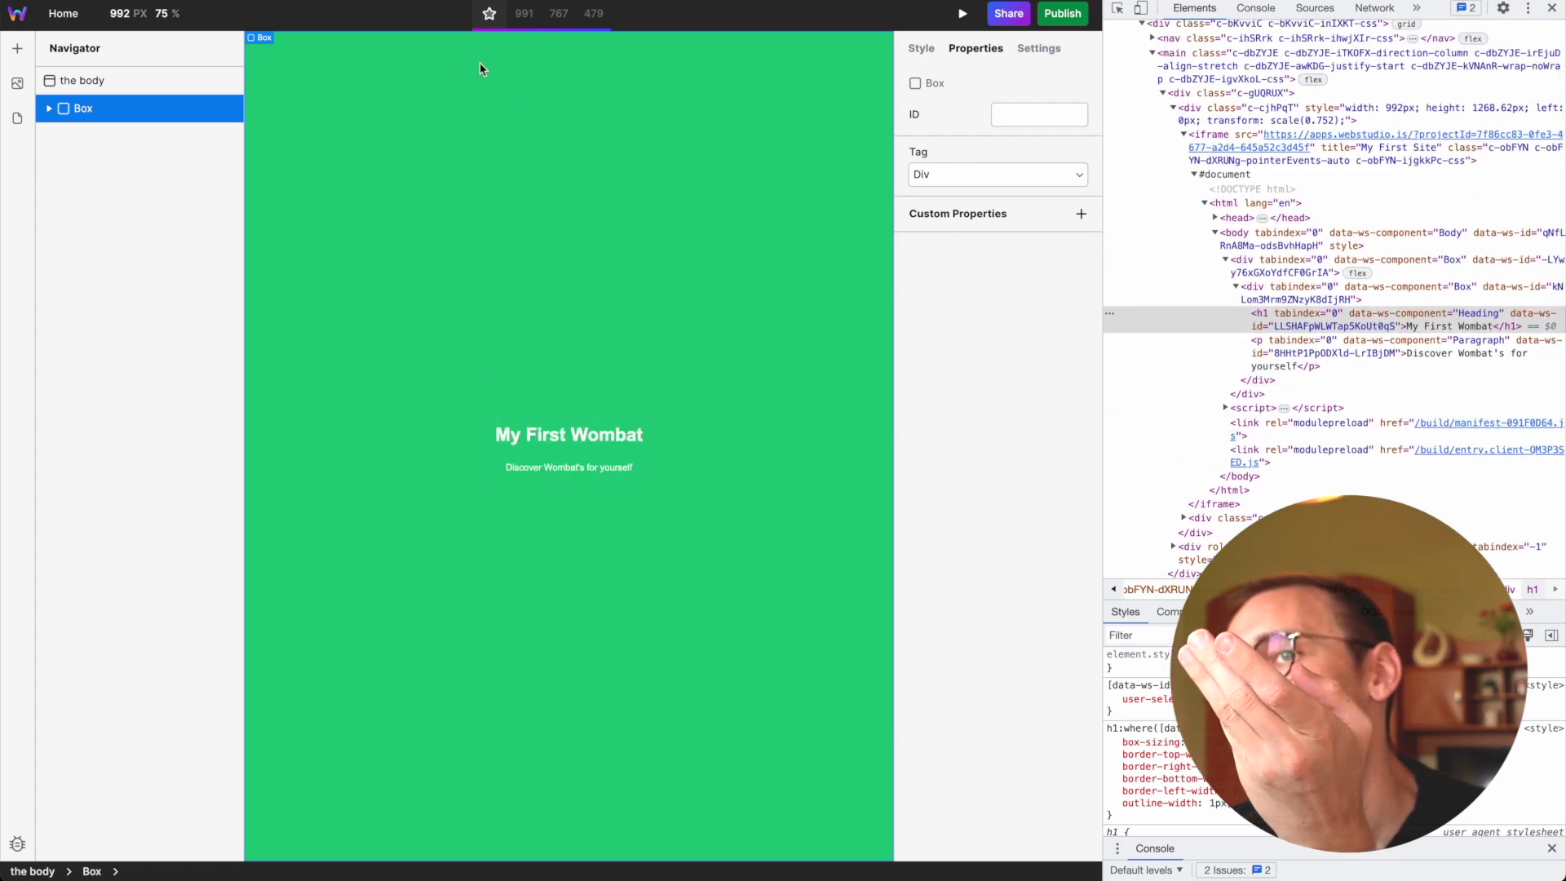
{"action": "left_click", "coordinate": [18, 119]}
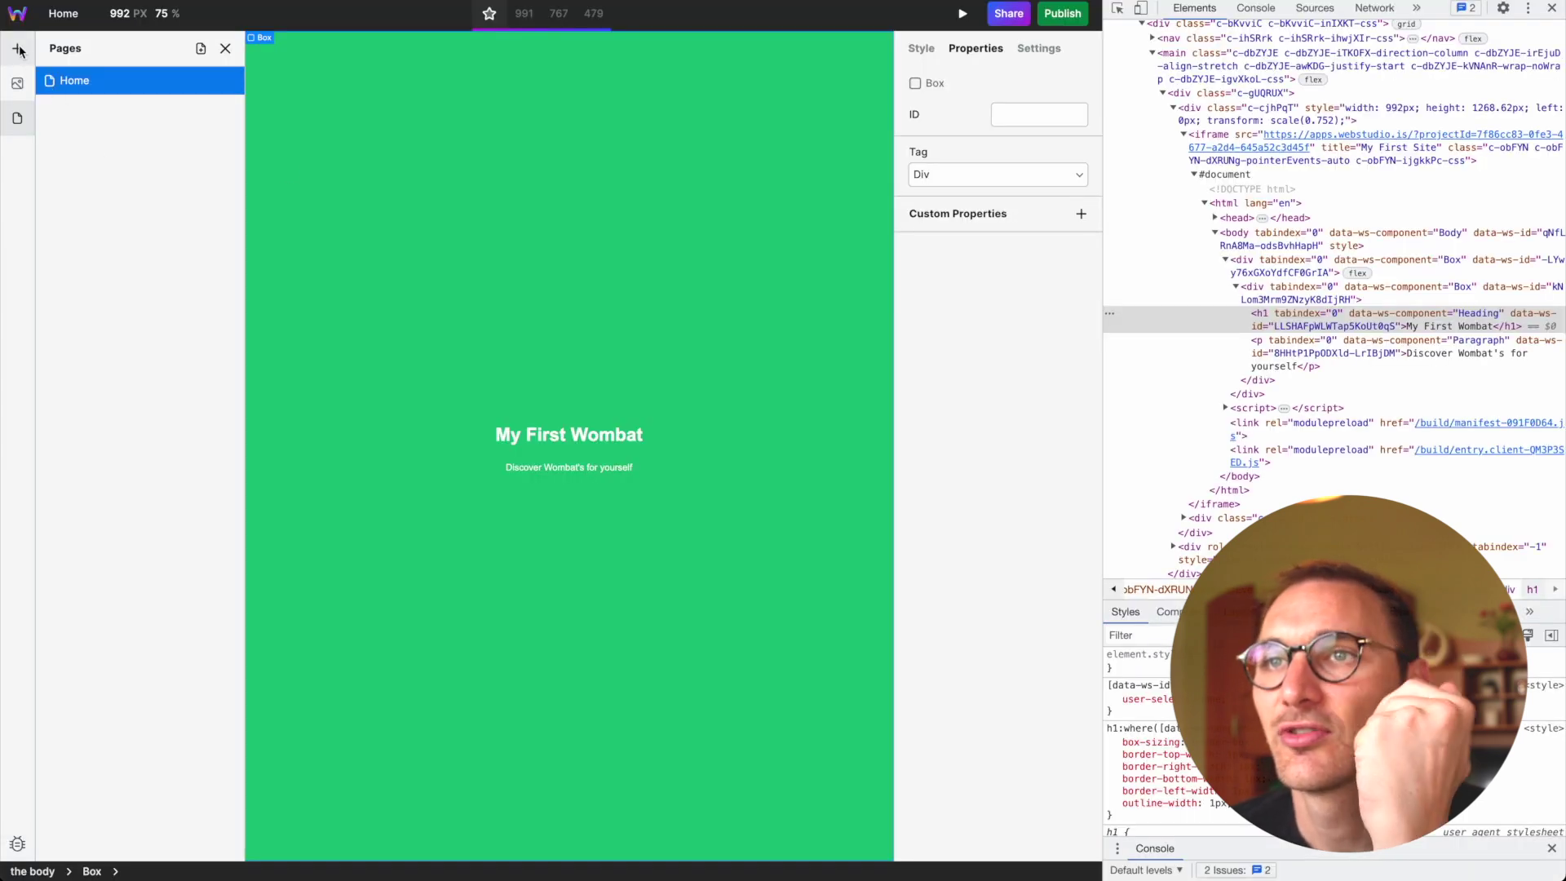
Drag a Slot component into the inner Box between the heading and the paragraph.
{"action": "left_click", "coordinate": [18, 49]}
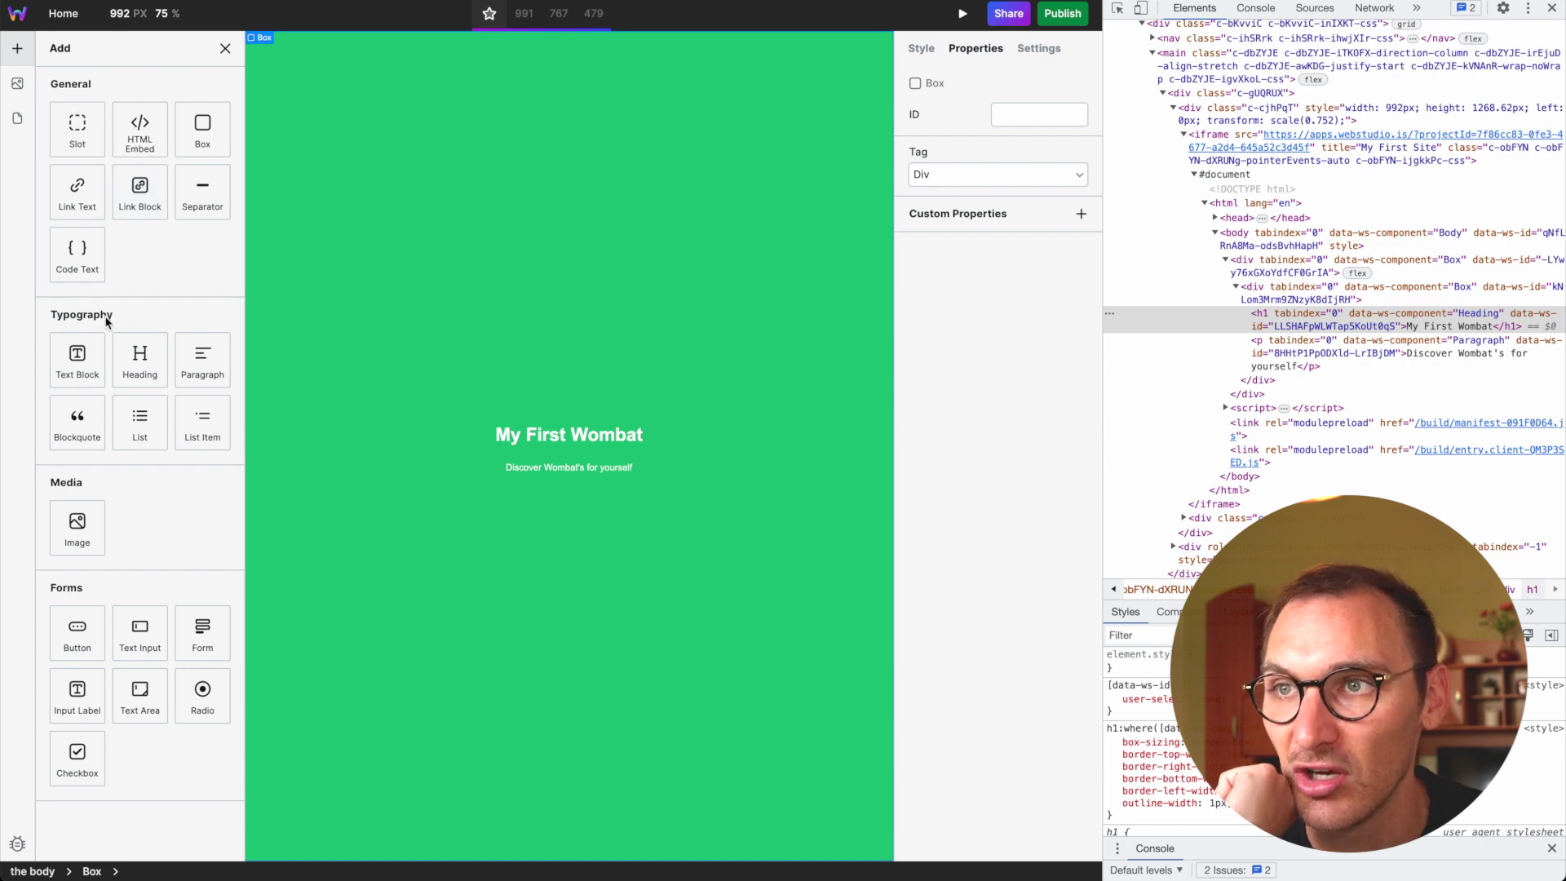
{"action": "left_click_drag", "start_coordinate": [81, 135], "coordinate": [566, 461]}
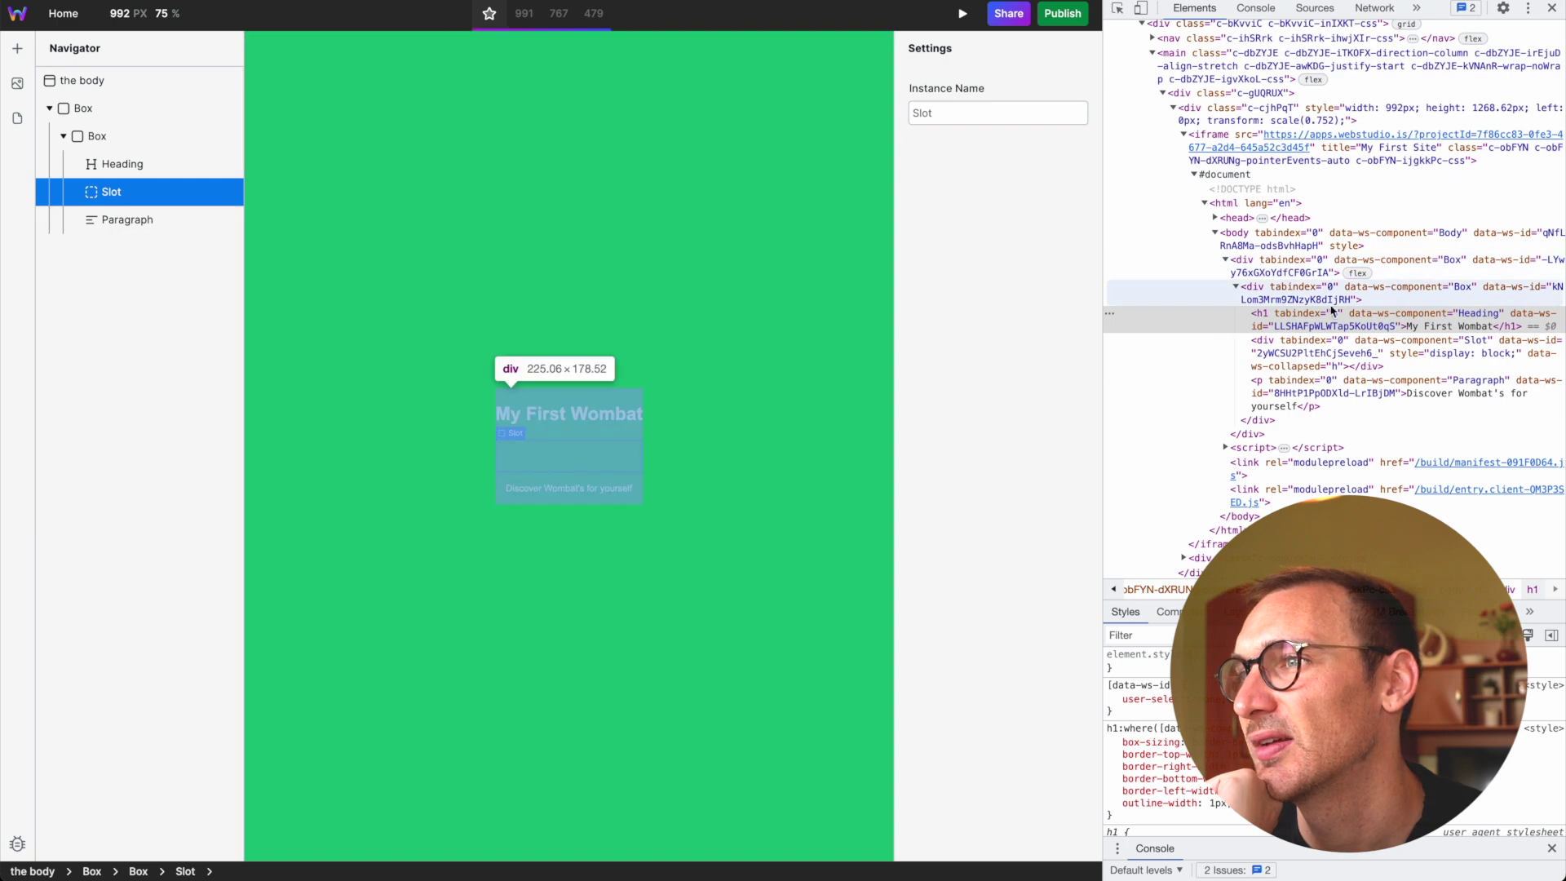
{"action": "left_click", "coordinate": [1300, 359]}
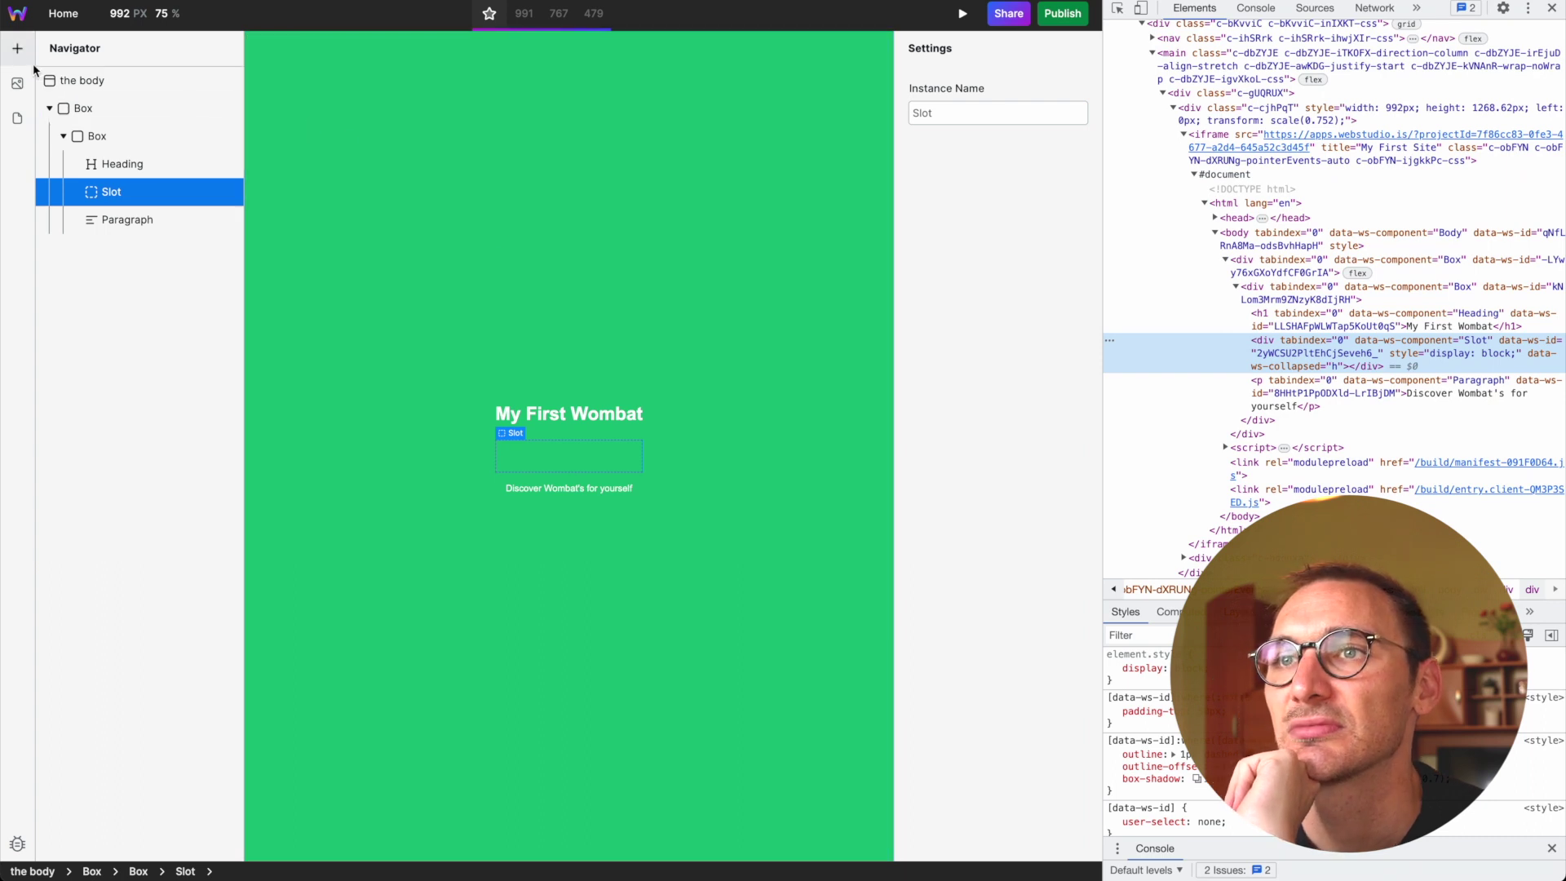
{"action": "left_click", "coordinate": [18, 48]}
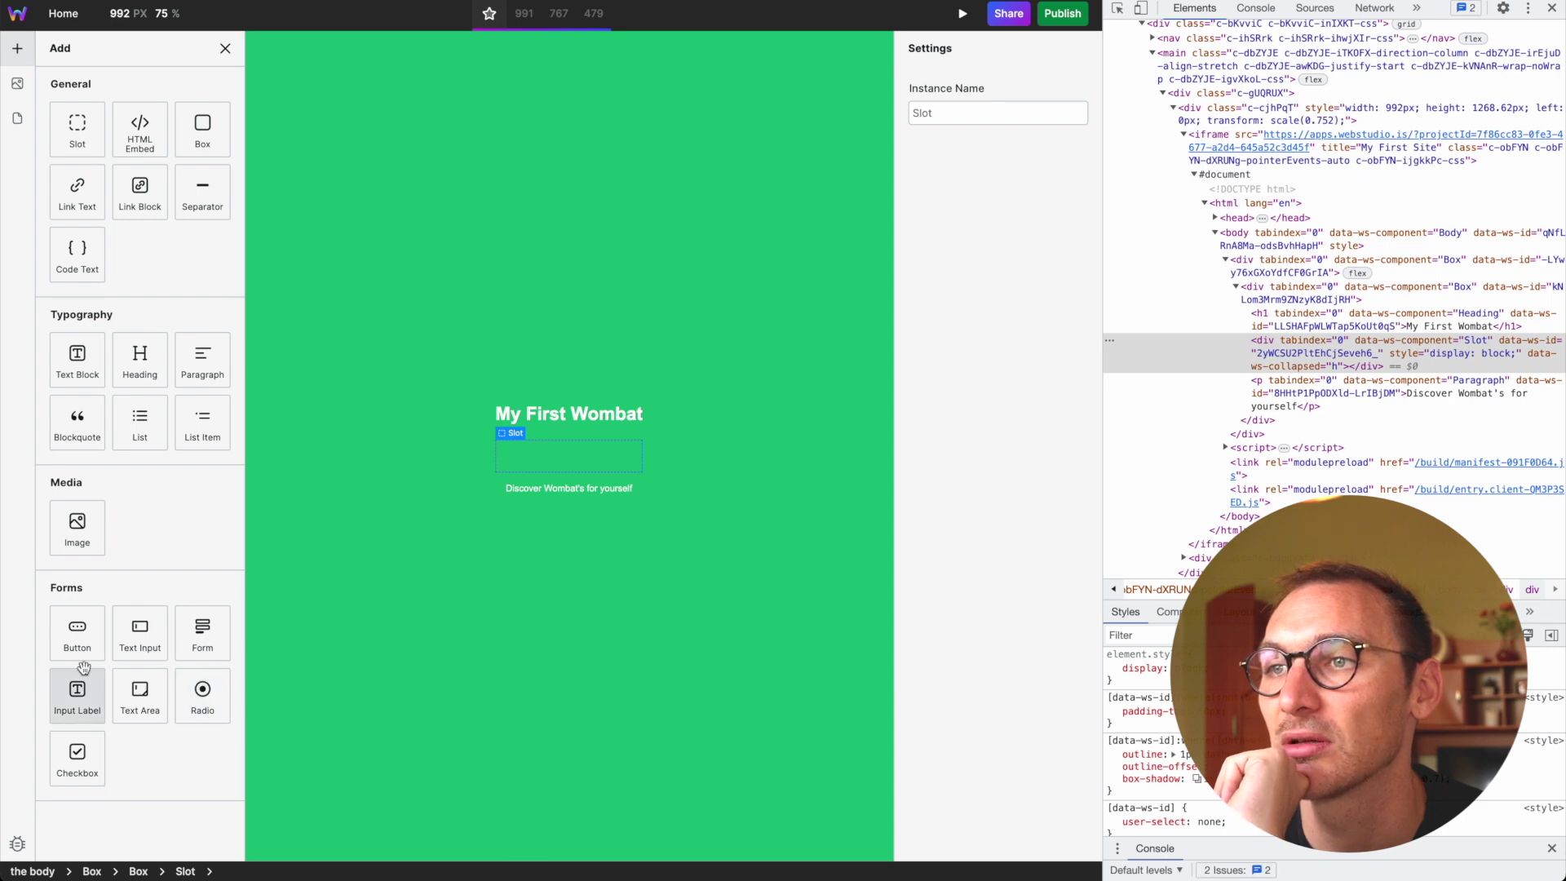
Close the Brave DevTools pane, leaving only the Webstudio builder on screen.
{"action": "left_click", "coordinate": [1551, 7]}
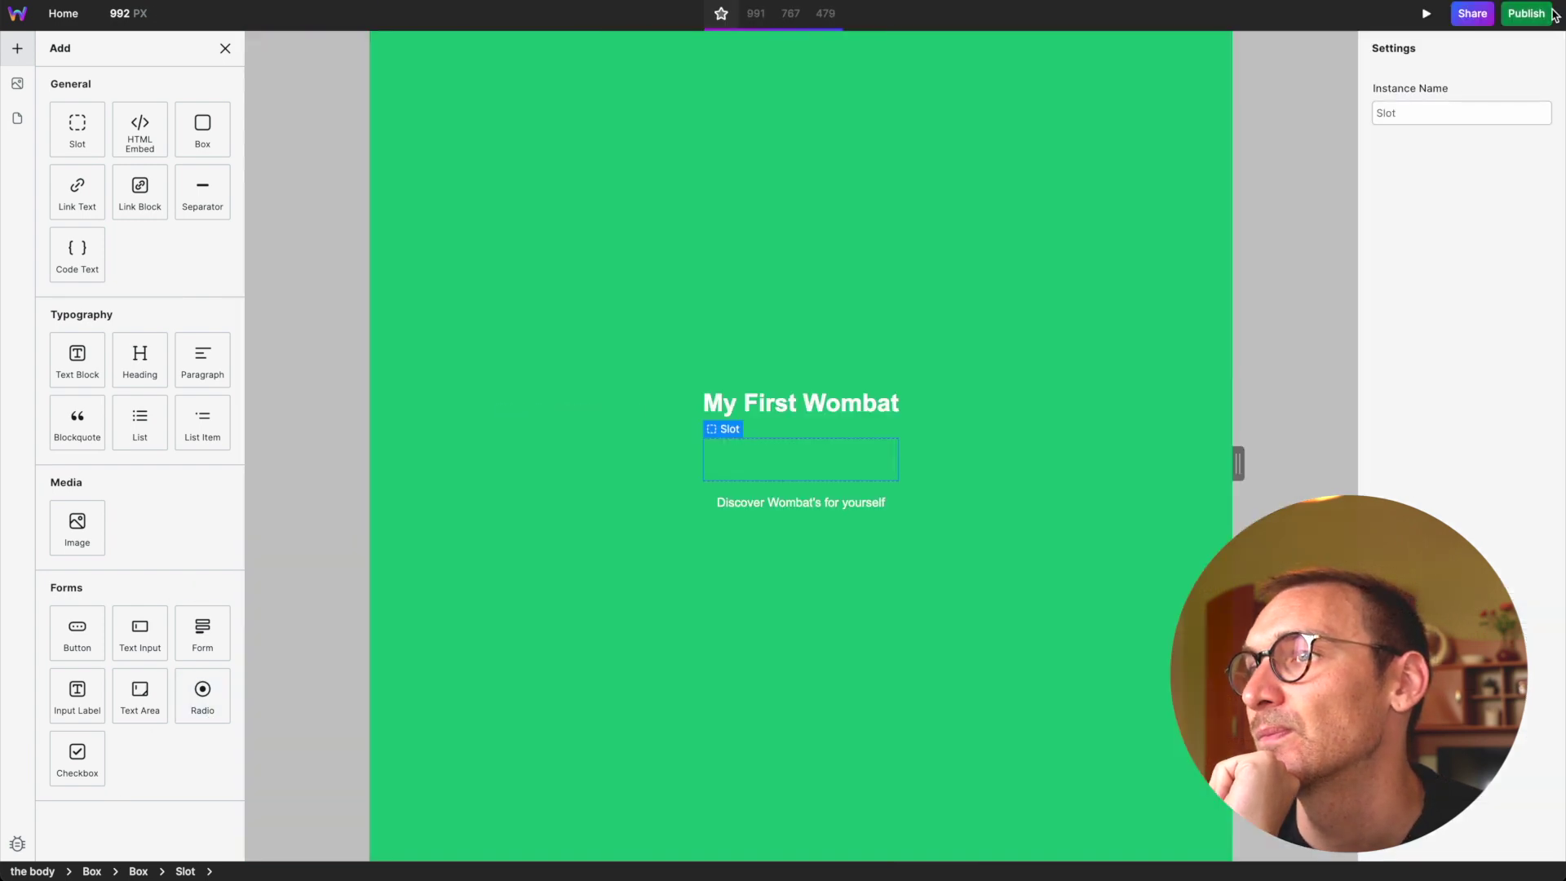